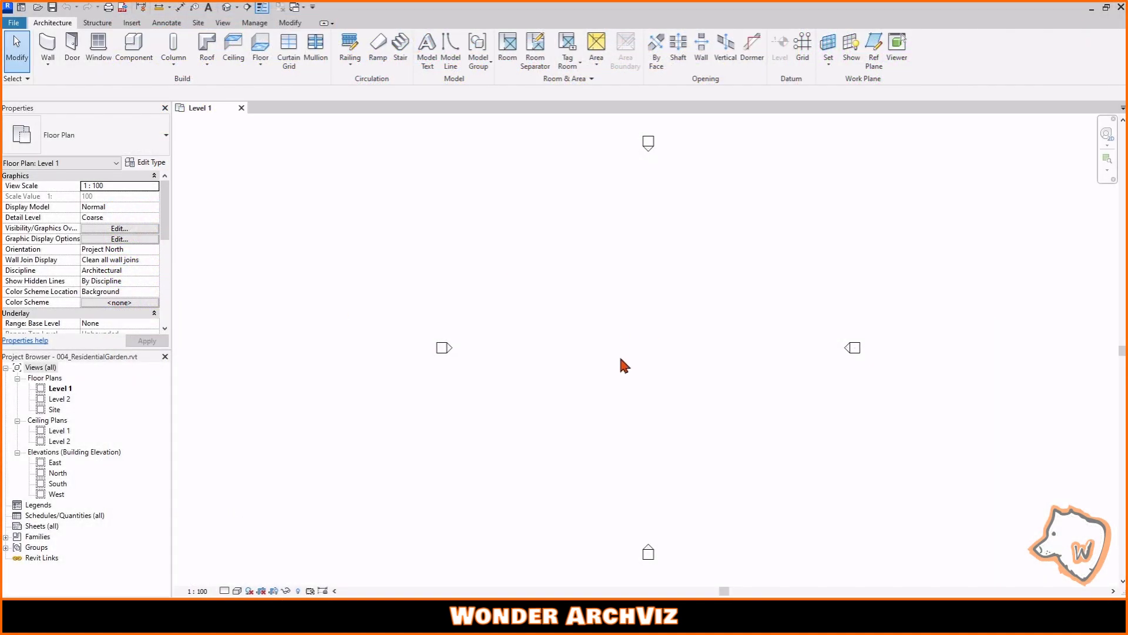
- Draw a closed model-line outline with a 14000 mm top edge and a 4000 mm notch at its upper-right corner
{"action": "left_click", "coordinate": [450, 47]}
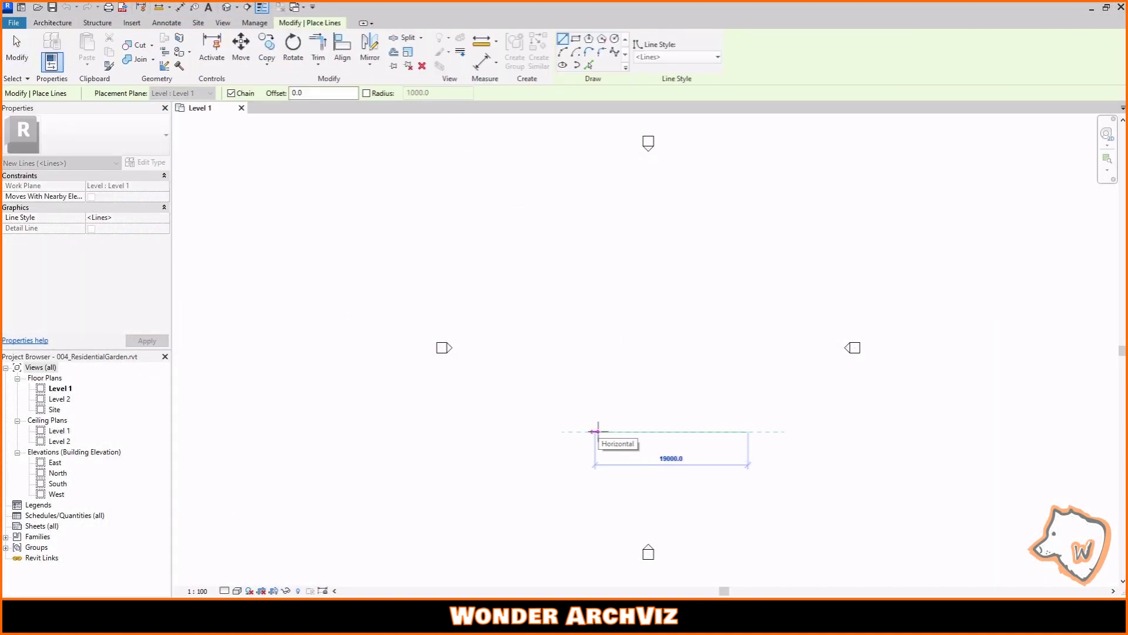
{"action": "left_click", "coordinate": [603, 287]}
{"action": "type", "text": "1"}
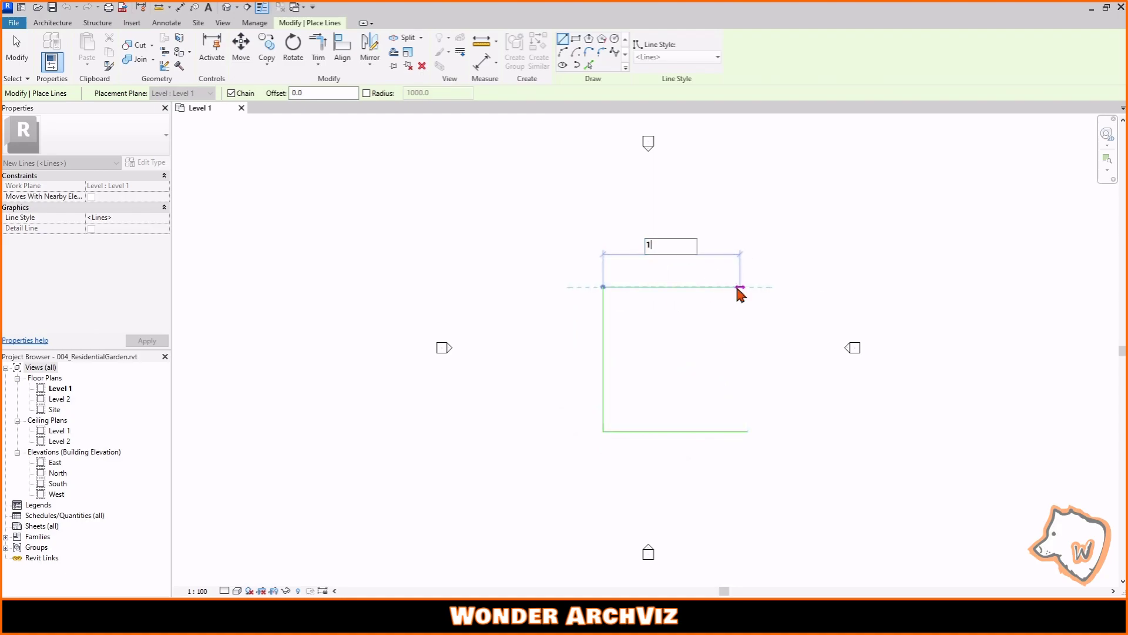
{"action": "type", "text": "4000"}
{"action": "key", "text": "Return"}
{"action": "left_click", "coordinate": [748, 320]}
{"action": "left_click", "coordinate": [748, 432]}
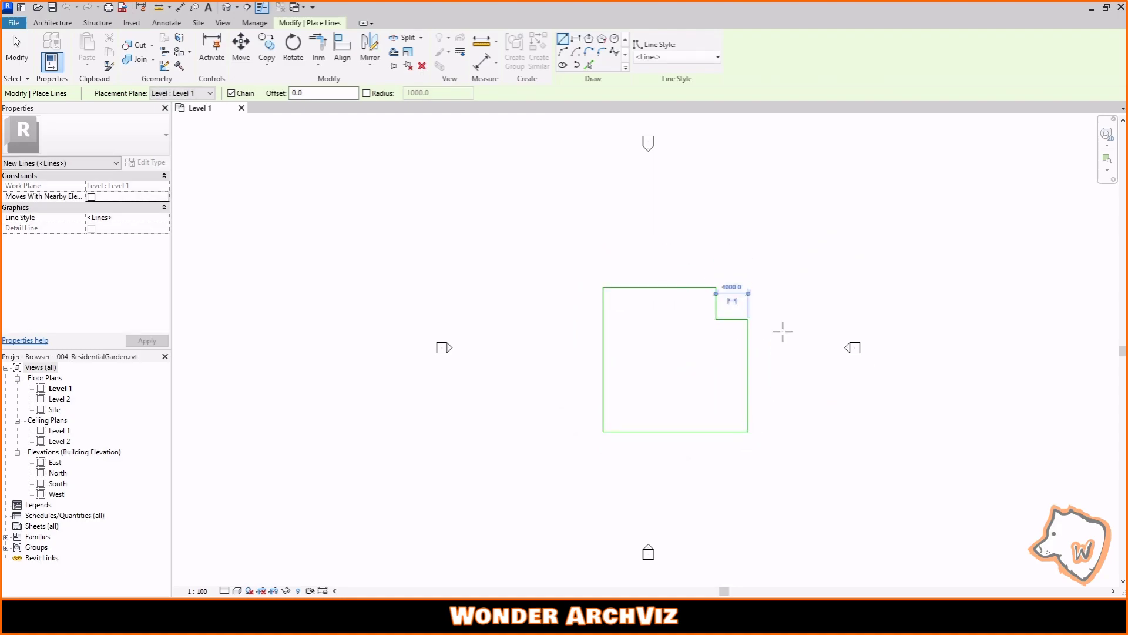
{"action": "key", "text": "Escape"}
- Nudge the whole notched outline left and up to centre it between the elevation markers
{"action": "left_click_drag", "start_coordinate": [544, 250], "coordinate": [789, 465]}
{"action": "key", "text": "Left"}
{"action": "key", "text": "Left"}
{"action": "key", "text": "Left"}
{"action": "key", "text": "Left"}
{"action": "key", "text": "Left"}
{"action": "key", "text": "Left"}
{"action": "key", "text": "Left"}
{"action": "key", "text": "Left"}
{"action": "key", "text": "Up"}
{"action": "key", "text": "Up"}
{"action": "key", "text": "Up"}
{"action": "key", "text": "Up"}
{"action": "key", "text": "Up"}
{"action": "scroll", "coordinate": [746, 315], "scroll_direction": "up", "scroll_amount": 3}
{"action": "left_click", "coordinate": [789, 184]}
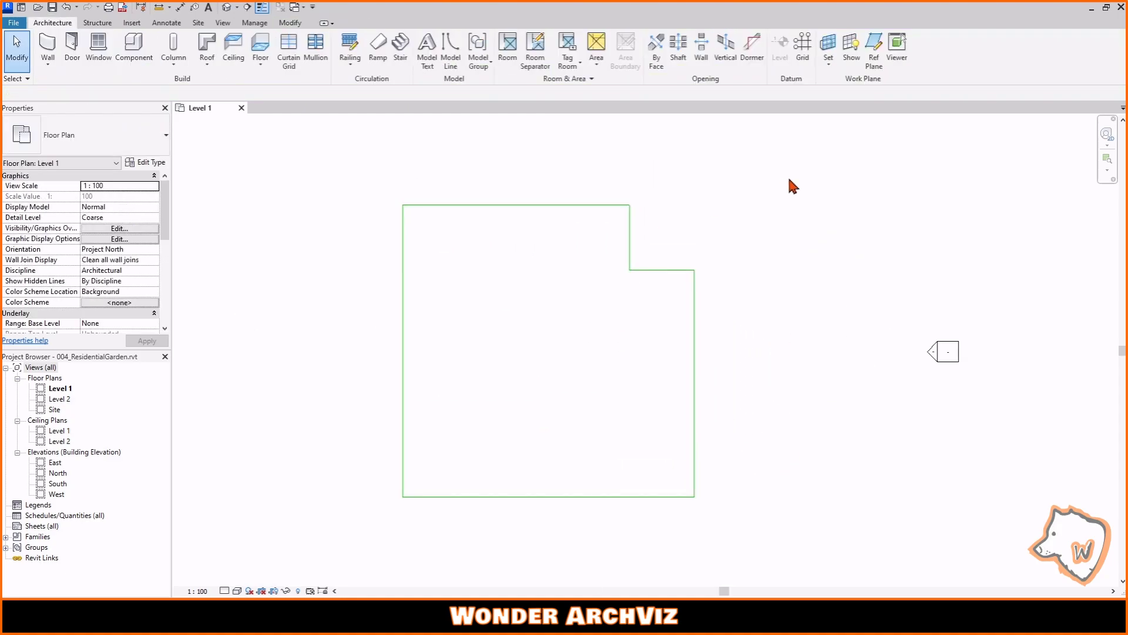
- Offset the outline's outer edges 1000 mm outward as model lines and trim them into a closed rectangle
{"action": "left_click", "coordinate": [451, 47]}
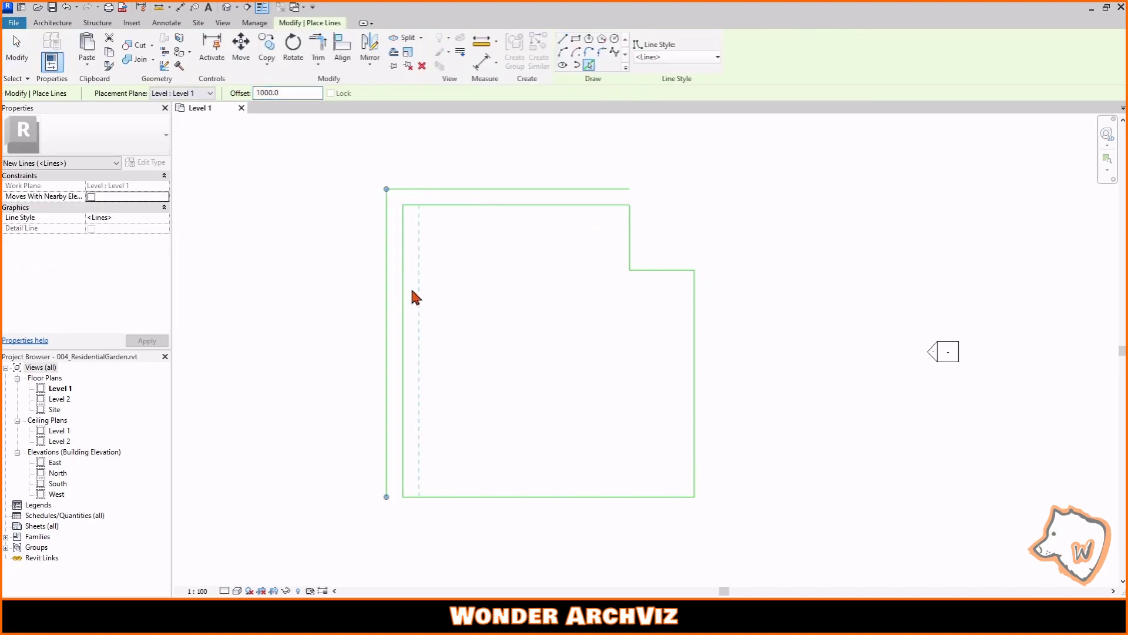
{"action": "left_click", "coordinate": [695, 420]}
{"action": "left_click", "coordinate": [318, 48]}
{"action": "left_click", "coordinate": [608, 189]}
{"action": "left_click", "coordinate": [710, 279]}
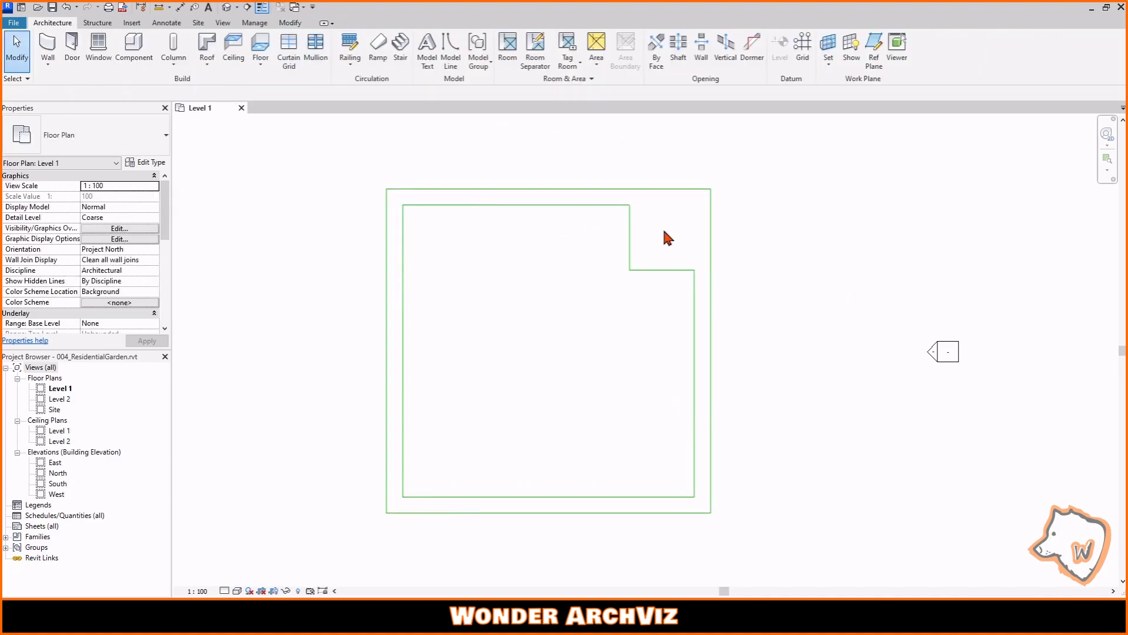
- Draw a slanted line from 3500 mm below the outer rectangle's lower-left corner to its bottom edge's midpoint, and trim it into the boundary
{"action": "scroll", "coordinate": [470, 488], "scroll_direction": "up", "scroll_amount": 1}
{"action": "middle_click_drag", "start_coordinate": [471, 488], "coordinate": [454, 420]}
{"action": "left_click", "coordinate": [451, 48]}
{"action": "left_click", "coordinate": [343, 454]}
{"action": "type", "text": "3500"}
{"action": "key", "text": "Return"}
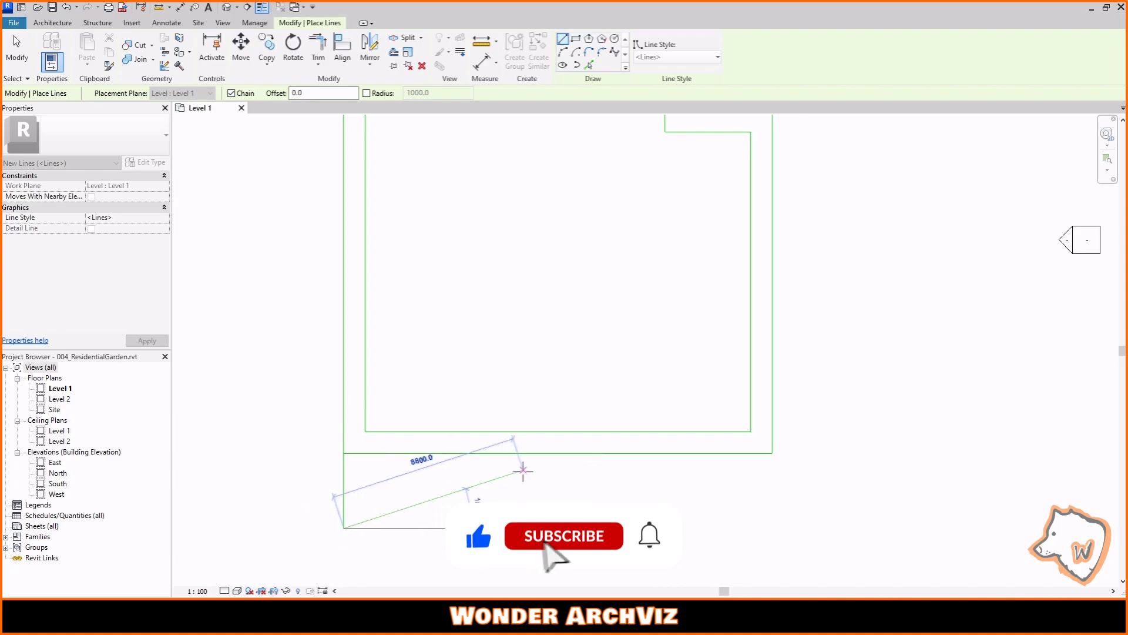
{"action": "left_click", "coordinate": [556, 453]}
{"action": "key", "text": "Escape"}
{"action": "key", "text": "Escape"}
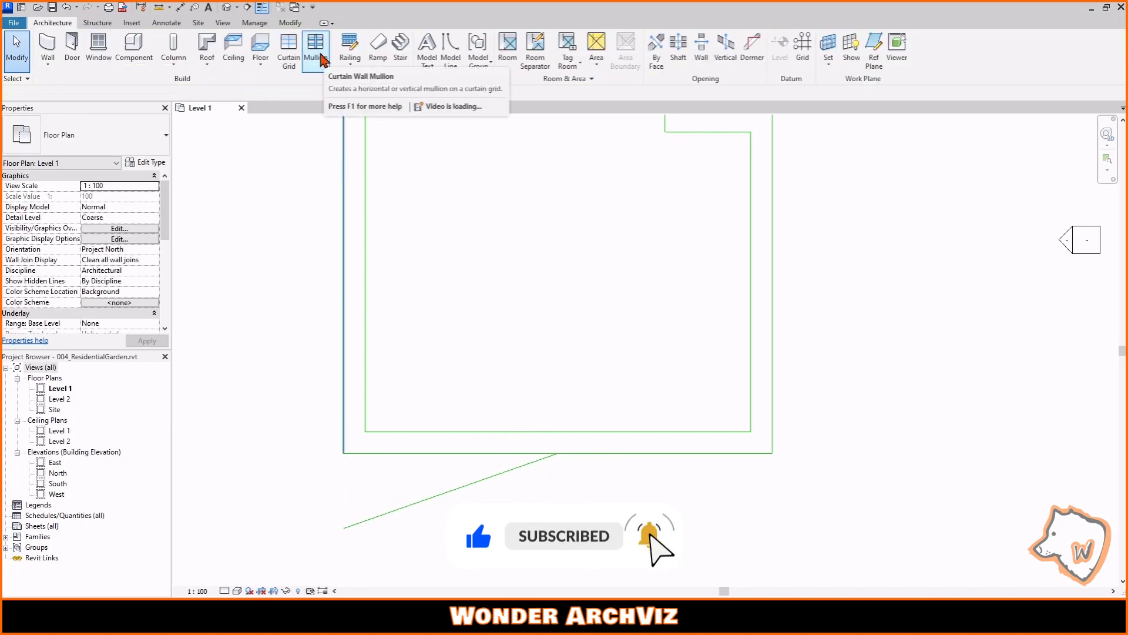
{"action": "left_click", "coordinate": [575, 454]}
{"action": "scroll", "coordinate": [427, 556], "scroll_direction": "down", "scroll_amount": 2}
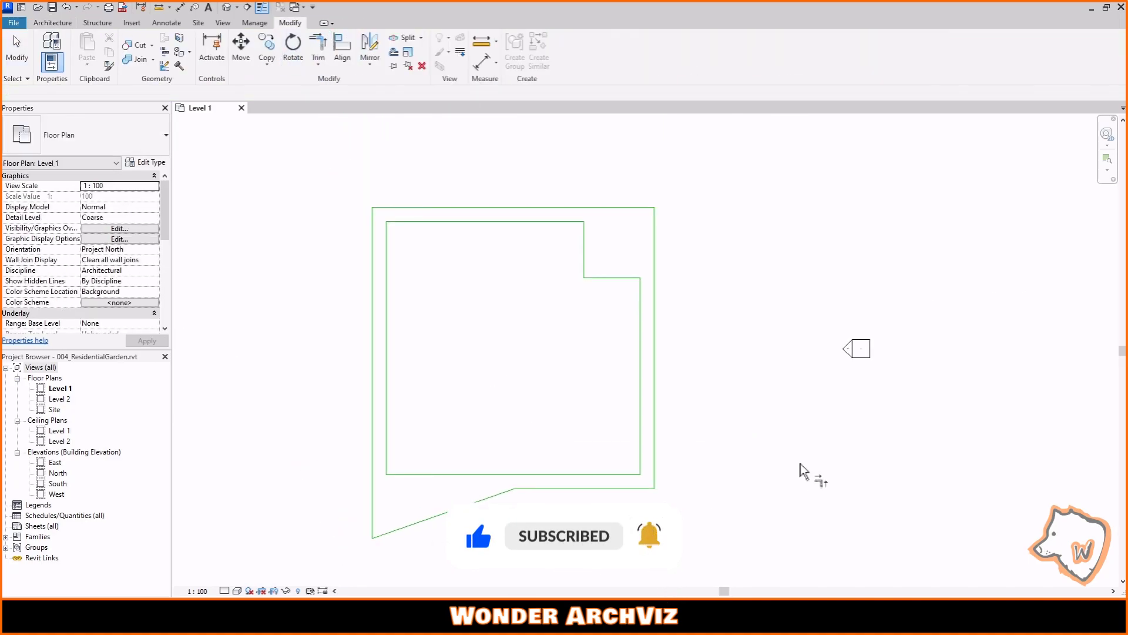
- Draw a line extending 3500 mm right from the outer rectangle's lower-right corner, continuing diagonally to the right edge's midpoint
{"action": "left_click", "coordinate": [53, 22]}
{"action": "left_click", "coordinate": [449, 50]}
{"action": "left_click", "coordinate": [655, 489]}
{"action": "type", "text": "3500"}
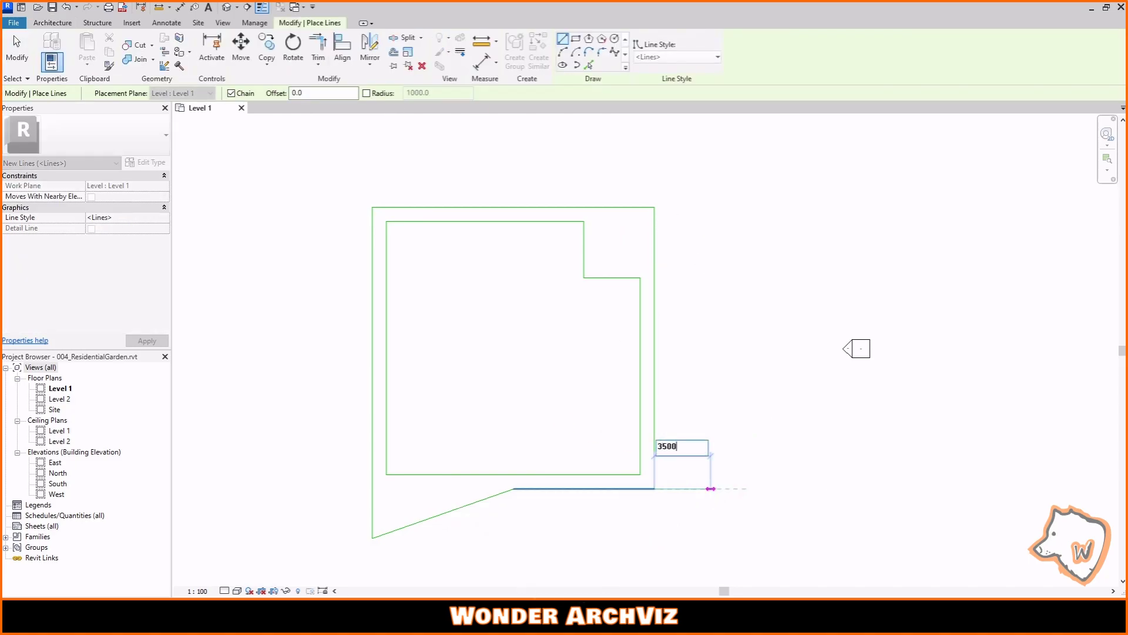
{"action": "key", "text": "Return"}
{"action": "left_click", "coordinate": [654, 349]}
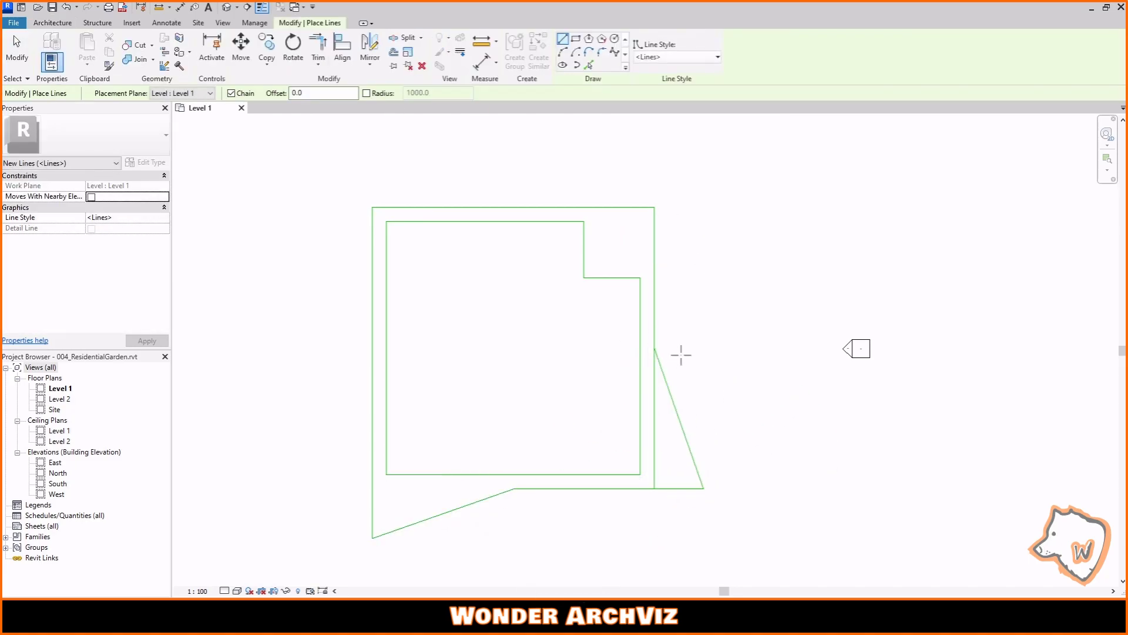
- Draw matching 3500 mm slanted projections at the outer rectangle's upper-right and upper-left corners, and trim the boundary edges to the slanted lines
{"action": "left_click", "coordinate": [655, 157]}
{"action": "left_click", "coordinate": [514, 207]}
{"action": "type", "text": "350"}
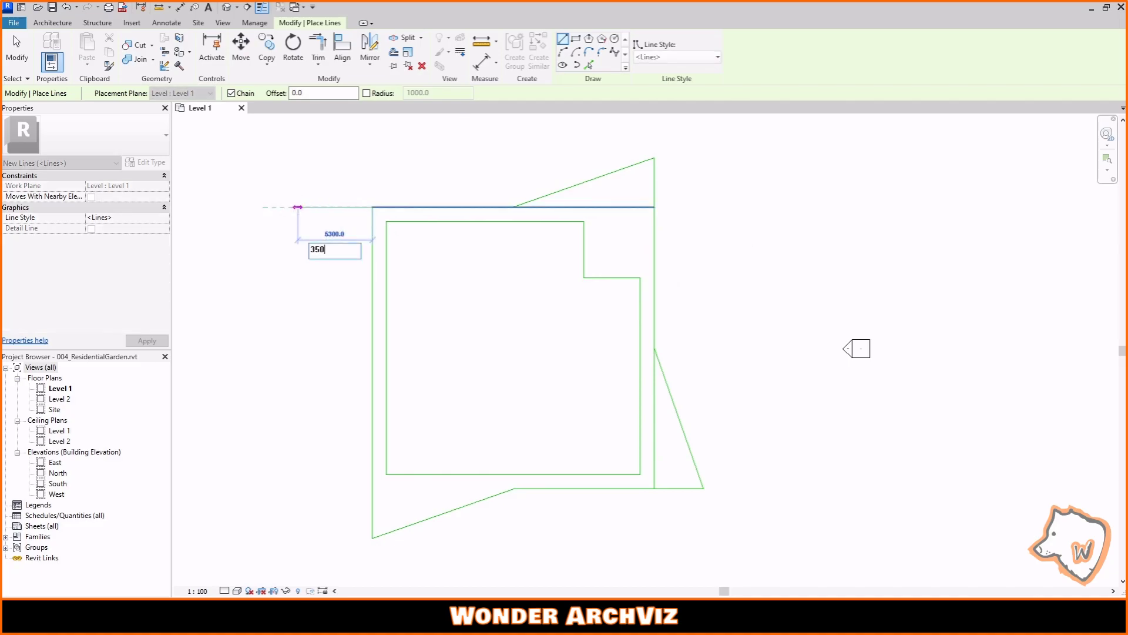
{"action": "left_click", "coordinate": [368, 369]}
{"action": "key", "text": "Escape"}
{"action": "key", "text": "Escape"}
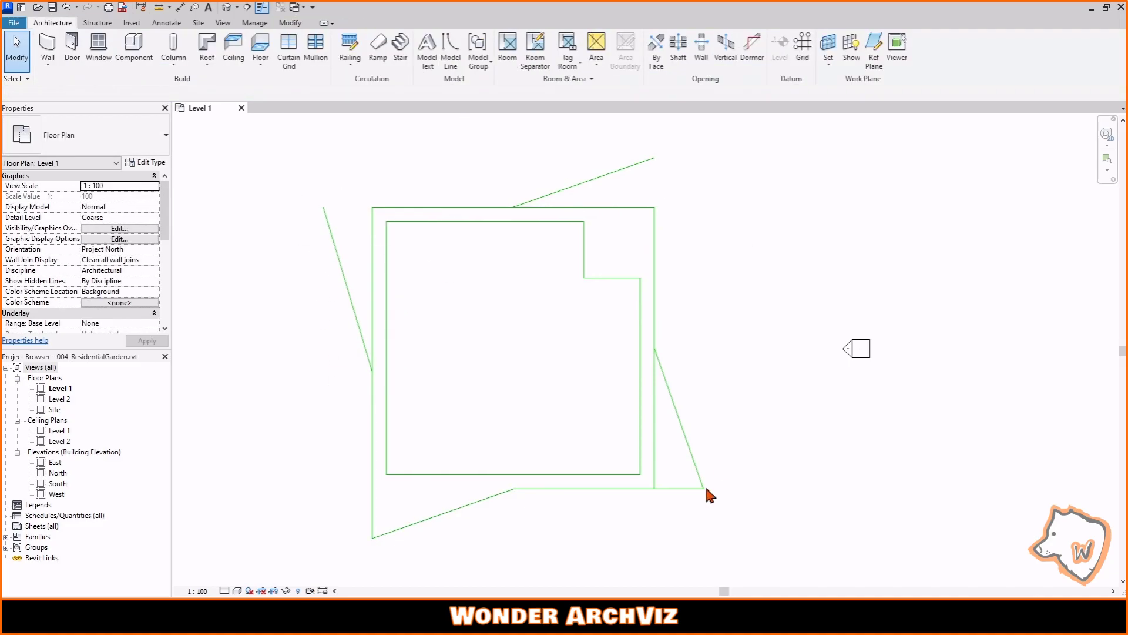
{"action": "left_click", "coordinate": [290, 24]}
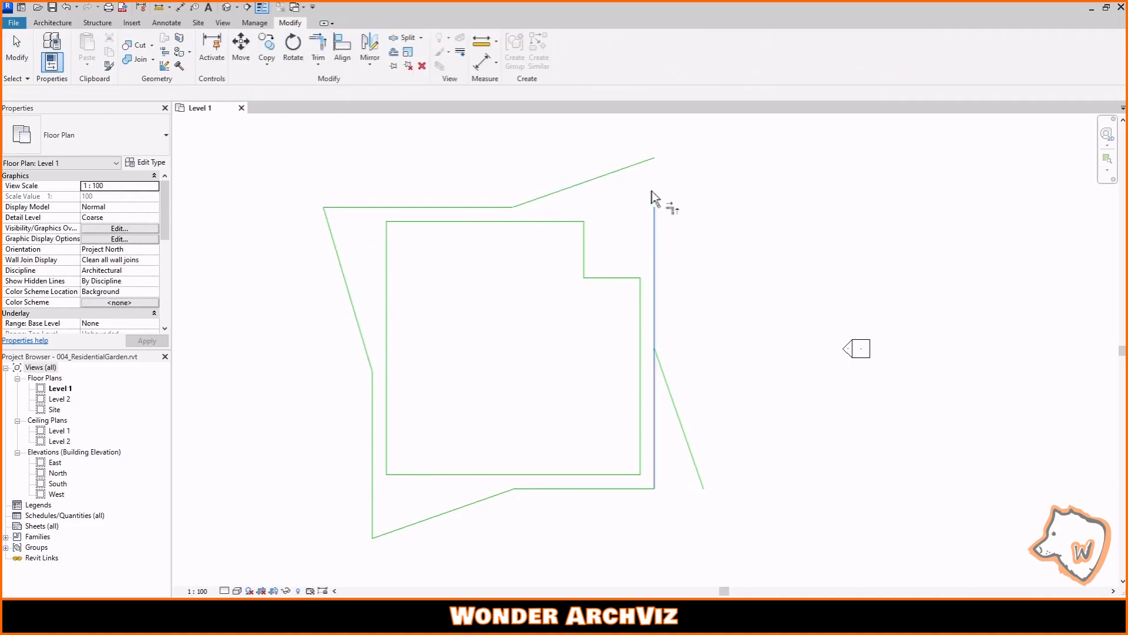
- In the South elevation, copy Level 2 upward seven times at 3000 mm spacing, reaching an elevation of 25000
{"action": "double_click", "coordinate": [56, 484]}
{"action": "scroll", "coordinate": [757, 392], "scroll_direction": "down", "scroll_amount": 1}
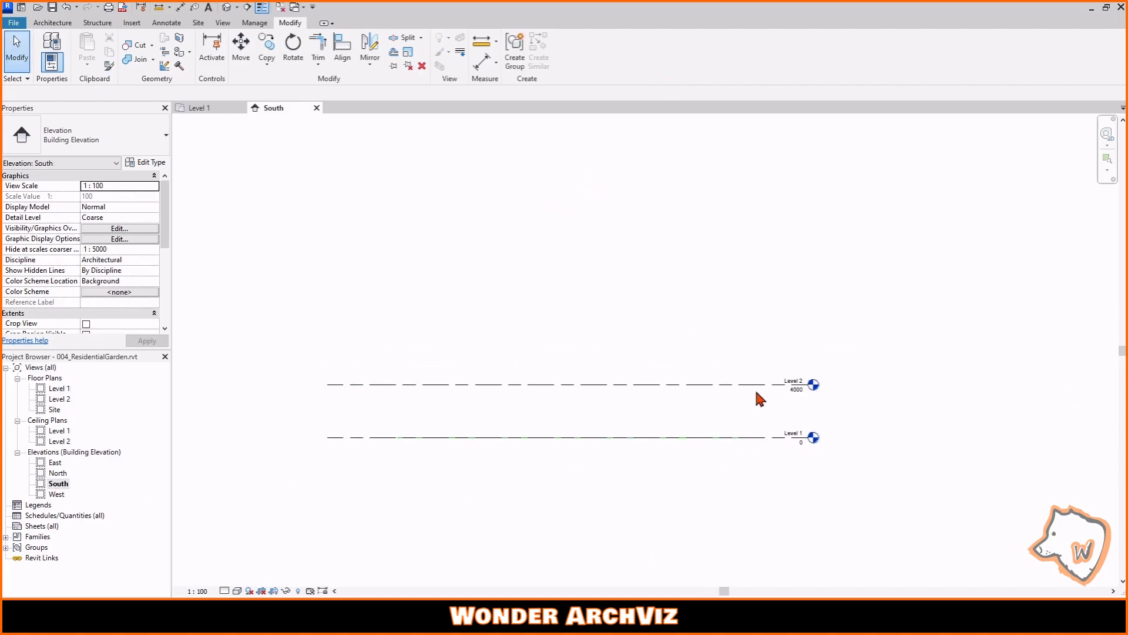
{"action": "scroll", "coordinate": [757, 392], "scroll_direction": "up", "scroll_amount": 1}
{"action": "middle_click_drag", "start_coordinate": [756, 392], "coordinate": [710, 427]}
{"action": "left_click", "coordinate": [758, 418]}
{"action": "left_click", "coordinate": [266, 46]}
{"action": "left_click", "coordinate": [808, 419]}
{"action": "left_click", "coordinate": [806, 373]}
{"action": "type", "text": "30"}
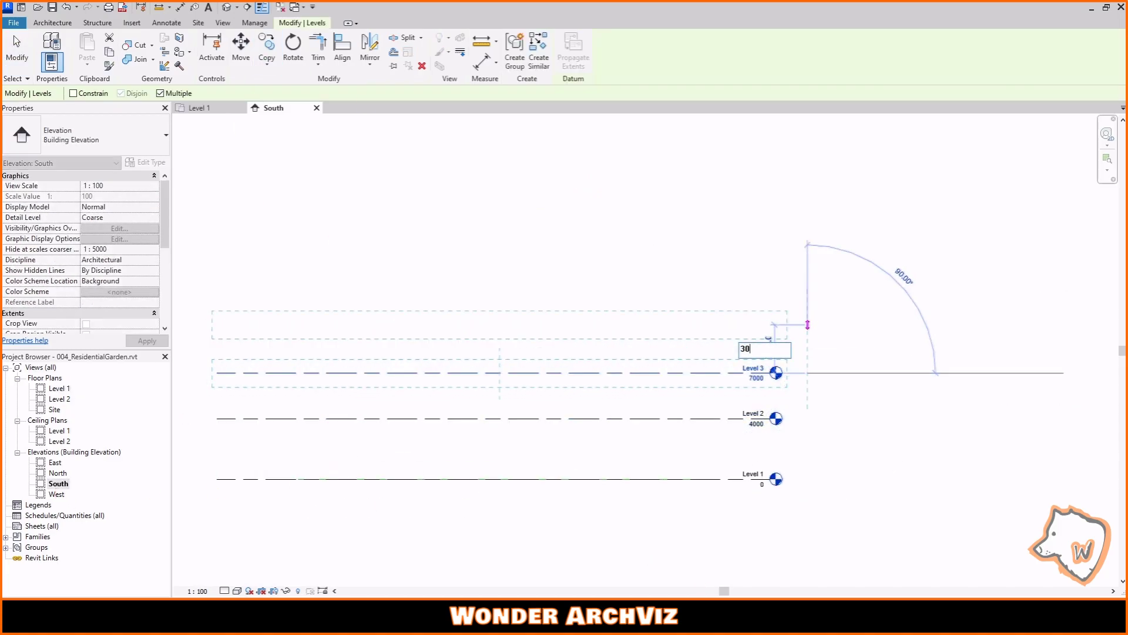
{"action": "type", "text": "00"}
{"action": "key", "text": "Return"}
{"action": "type", "text": "3000"}
{"action": "key", "text": "Return"}
{"action": "type", "text": "3000"}
{"action": "key", "text": "Return"}
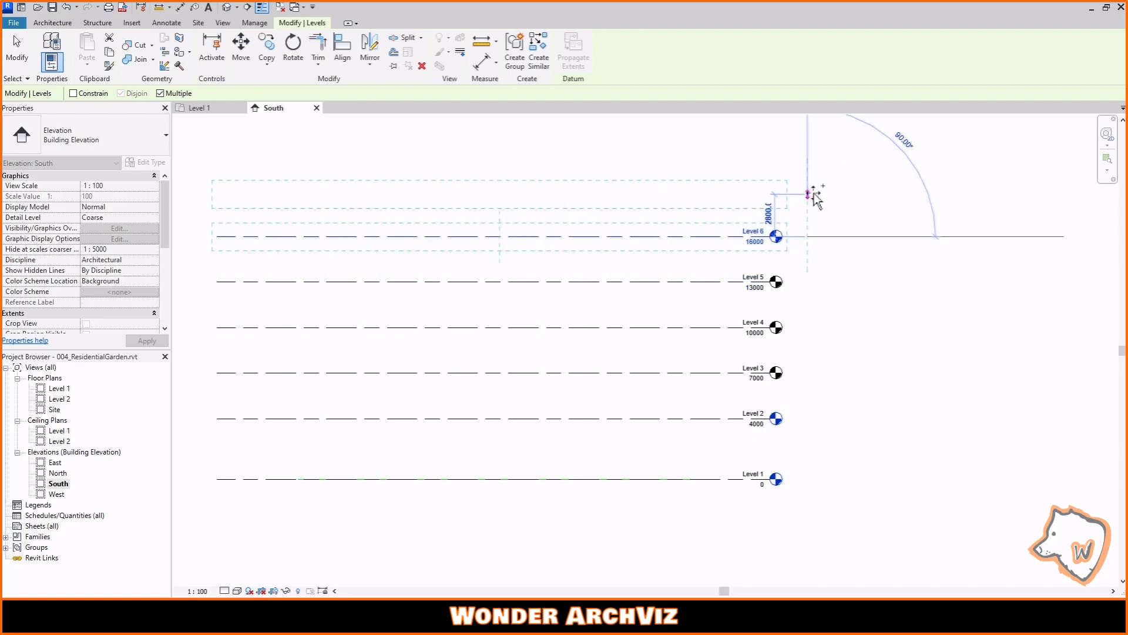
{"action": "type", "text": "3000"}
{"action": "key", "text": "Return"}
{"action": "scroll", "coordinate": [817, 299], "scroll_direction": "down", "scroll_amount": 3}
{"action": "type", "text": "30"}
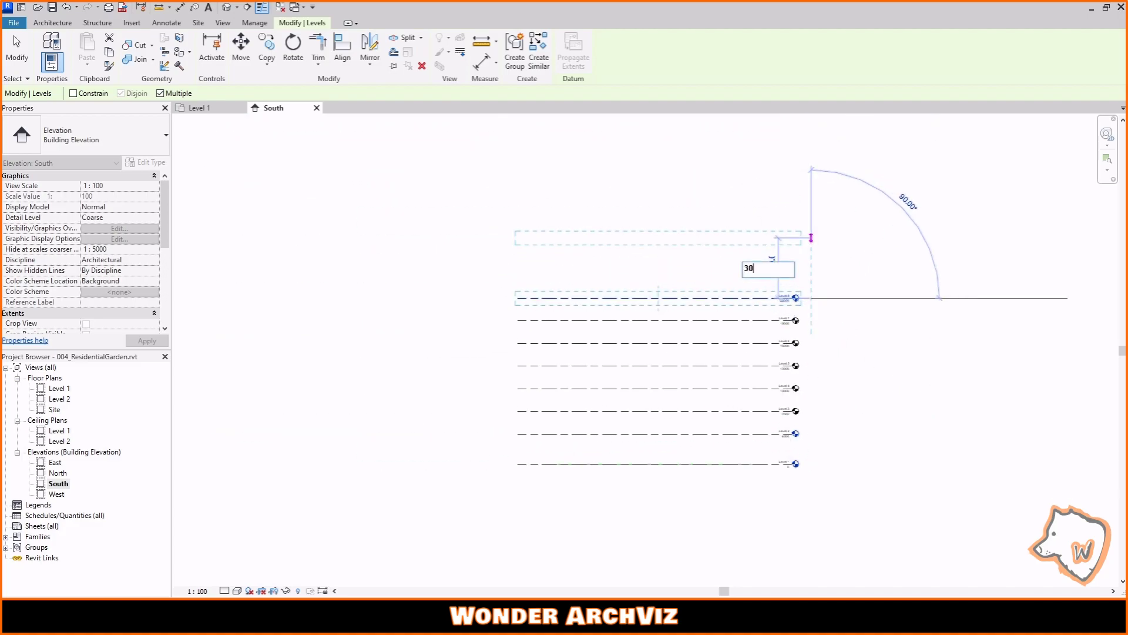
{"action": "type", "text": "00"}
{"action": "key", "text": "Return"}
{"action": "key", "text": "Escape"}
{"action": "key", "text": "Escape"}
{"action": "scroll", "coordinate": [889, 401], "scroll_direction": "up", "scroll_amount": 2}
- From the Level 1 plan, assign Gypsum Wall Board as the structure material of the Generic - 300mm wall type
{"action": "double_click", "coordinate": [66, 389]}
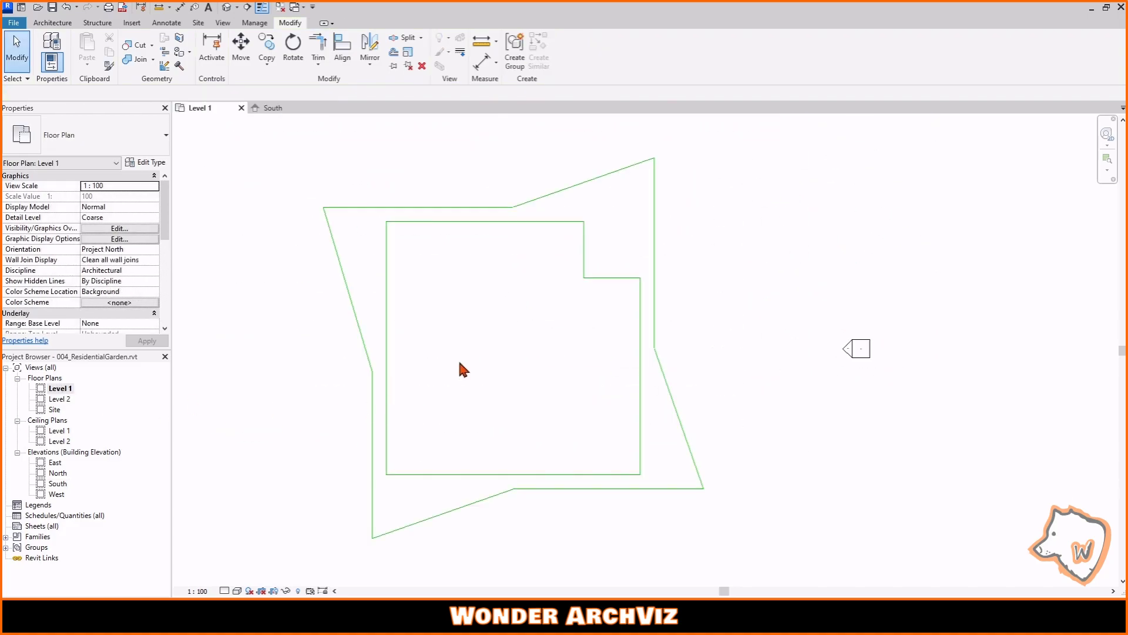
{"action": "key", "text": "w"}
{"action": "key", "text": "a"}
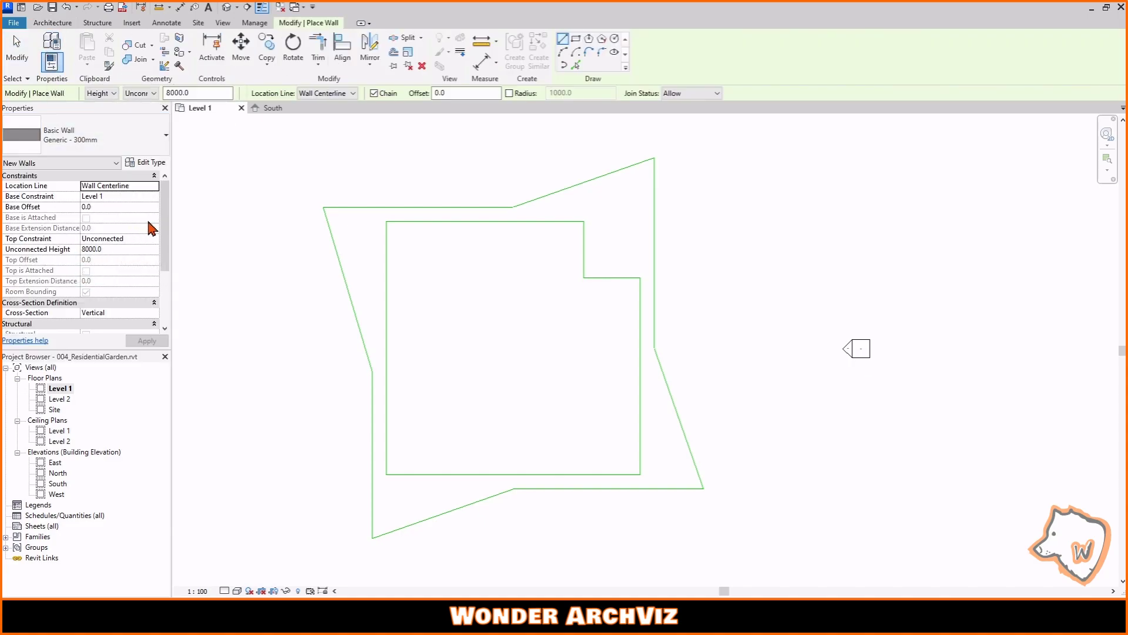
{"action": "left_click", "coordinate": [152, 163]}
{"action": "left_click", "coordinate": [217, 214]}
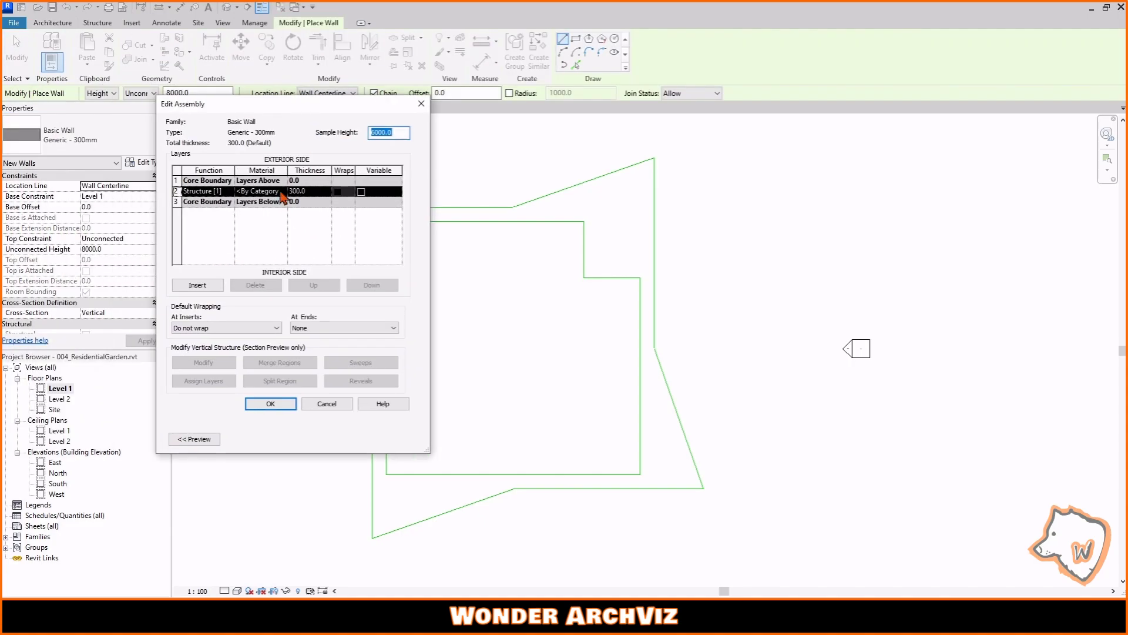
{"action": "left_click", "coordinate": [287, 195]}
{"action": "left_click", "coordinate": [190, 158]}
{"action": "type", "text": "white"}
{"action": "left_click", "coordinate": [162, 256]}
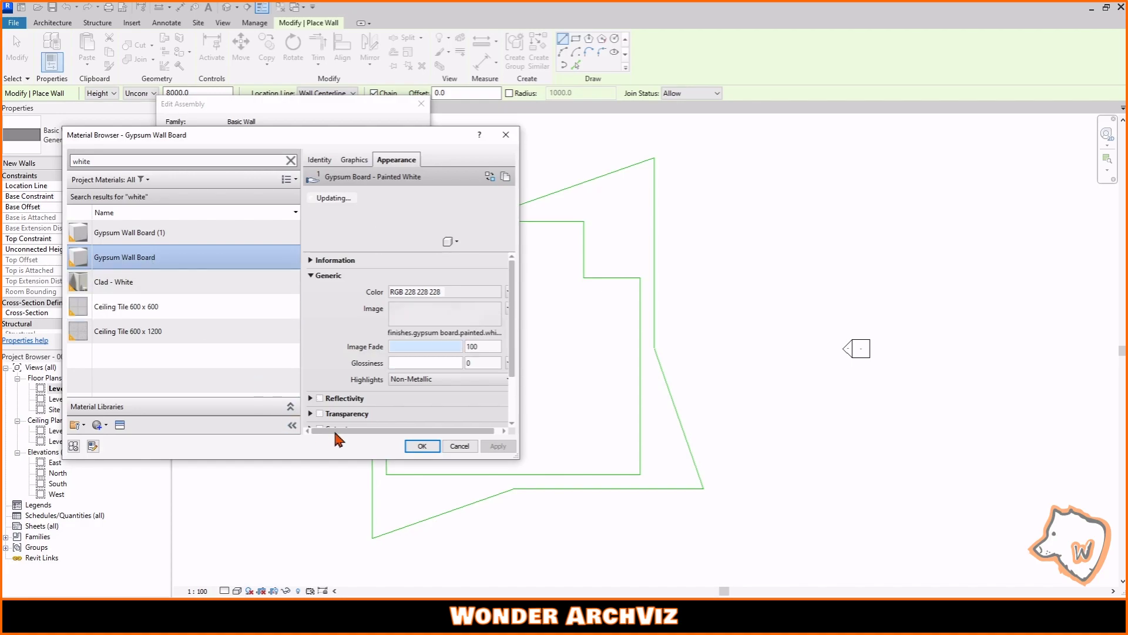
{"action": "left_click", "coordinate": [417, 449]}
{"action": "left_click", "coordinate": [270, 404]}
{"action": "left_click", "coordinate": [282, 438]}
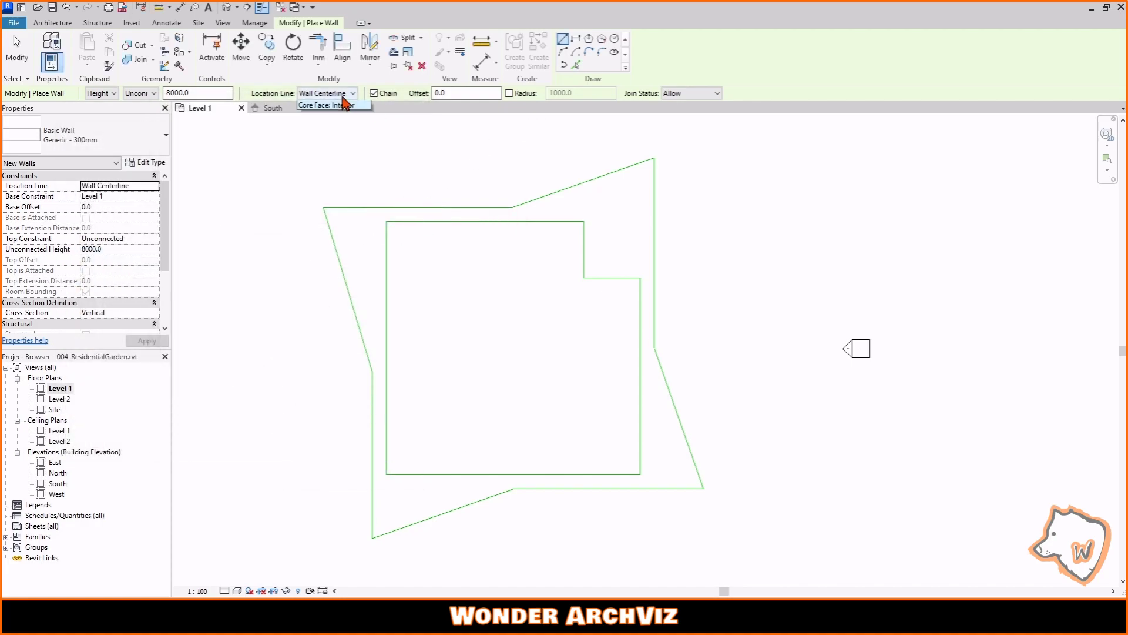
- Place walls along the inner notched outline with the location line set to Finish Face: Exterior
{"action": "left_click", "coordinate": [327, 93]}
{"action": "left_click", "coordinate": [329, 122]}
{"action": "left_click", "coordinate": [479, 223]}
{"action": "scroll", "coordinate": [387, 268], "scroll_direction": "up", "scroll_amount": 2}
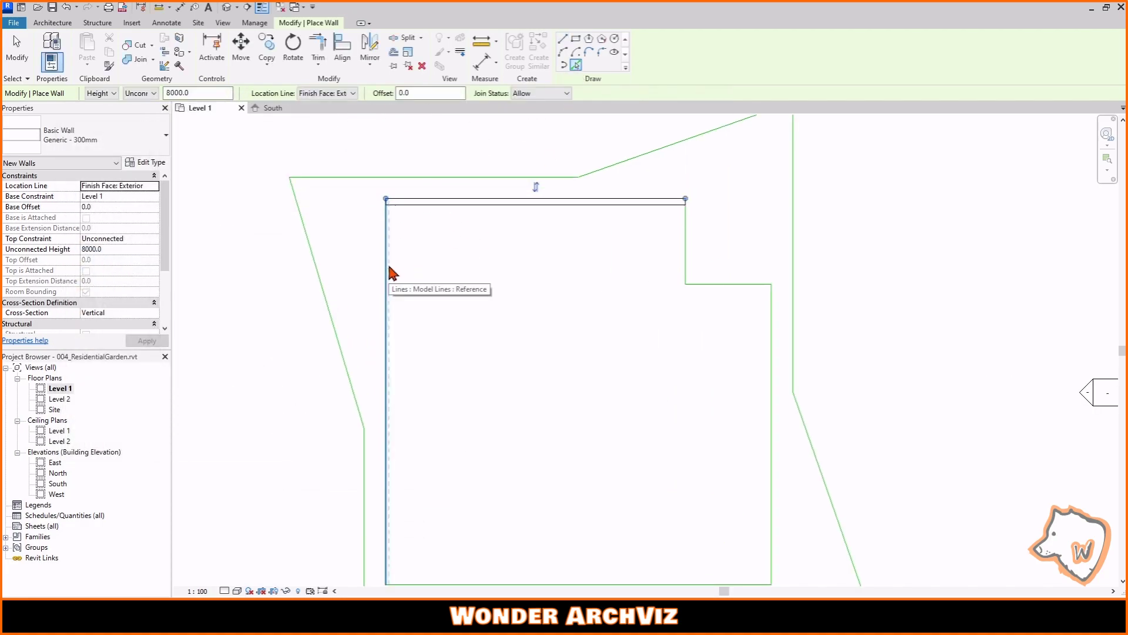
{"action": "left_click", "coordinate": [387, 268]}
{"action": "middle_click_drag", "start_coordinate": [450, 447], "coordinate": [409, 361]}
{"action": "left_click", "coordinate": [471, 494]}
{"action": "scroll", "coordinate": [504, 358], "scroll_direction": "down", "scroll_amount": 2}
{"action": "key", "text": "Escape"}
{"action": "key", "text": "Escape"}
- Select the entire chain of exterior walls and set its unconnected height to 21700, viewing it in the South elevation
{"action": "key", "text": "Tab"}
{"action": "left_click", "coordinate": [380, 282]}
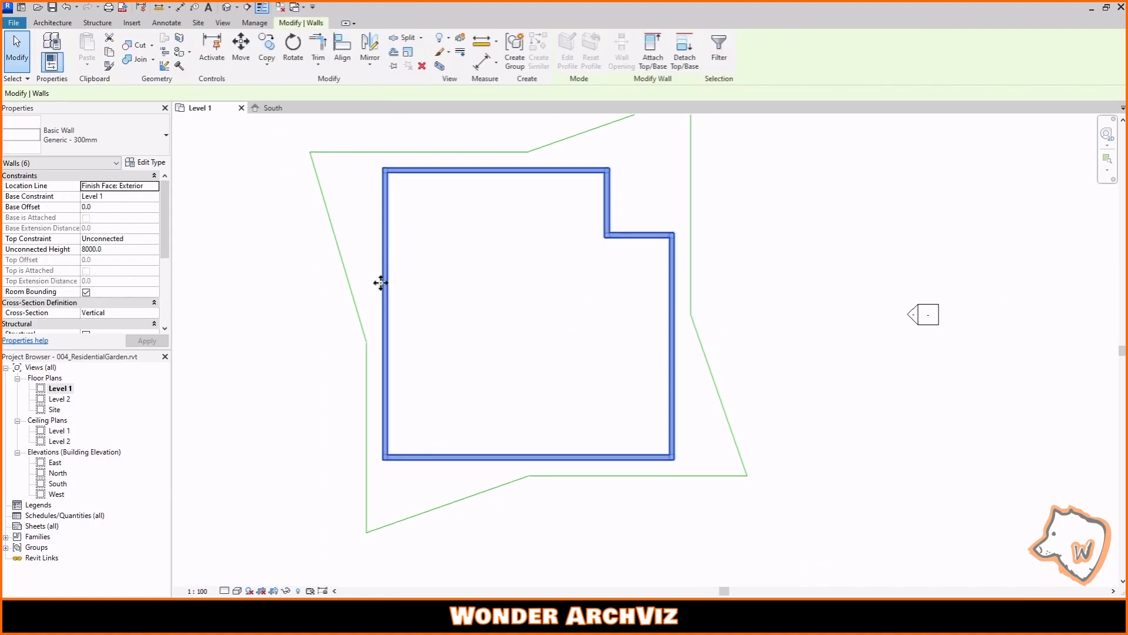
{"action": "double_click", "coordinate": [57, 483]}
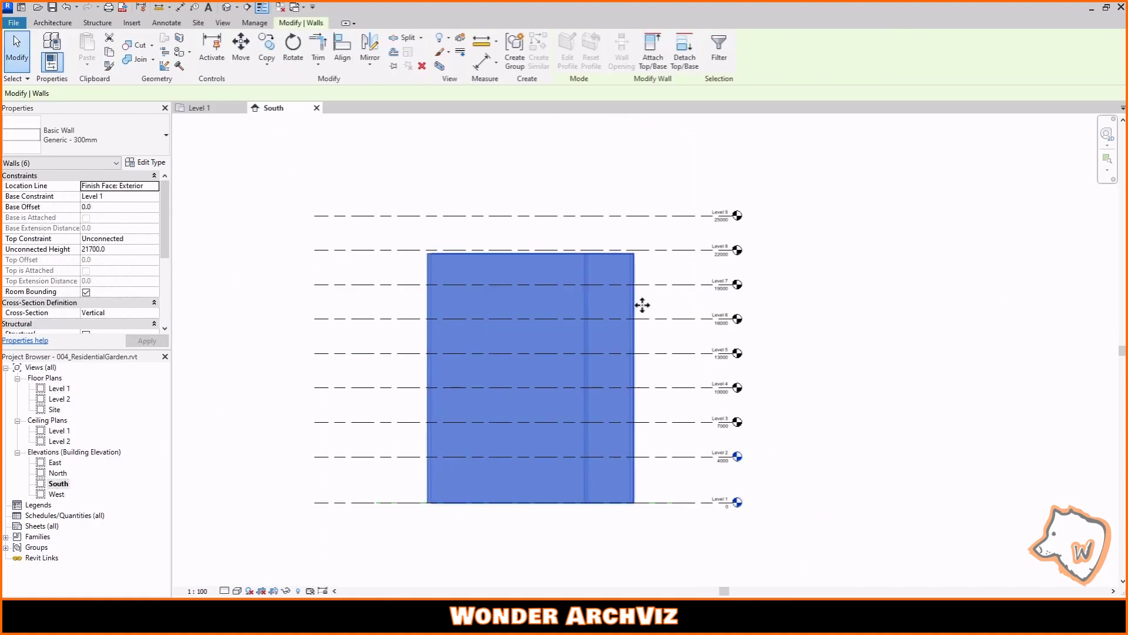
- In the top 3D view, draw model lines offset 5000 mm inward from the walls' inner faces and trim them into a closed rectangle
{"action": "left_click", "coordinate": [226, 7]}
{"action": "left_click", "coordinate": [1067, 160]}
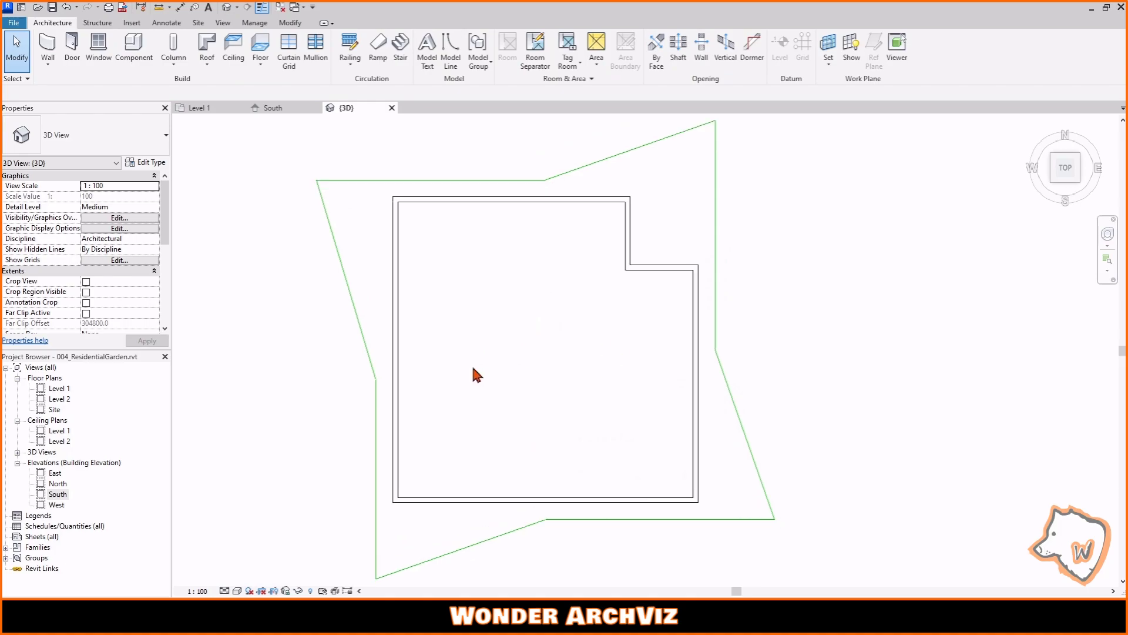
{"action": "left_click", "coordinate": [450, 47]}
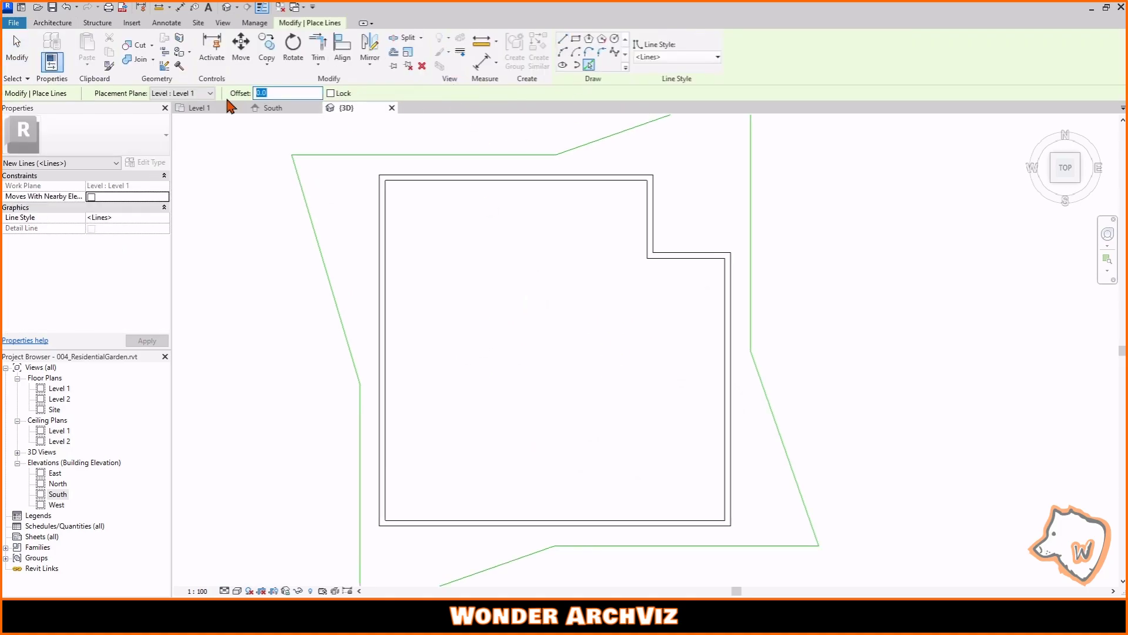
{"action": "left_click", "coordinate": [393, 327]}
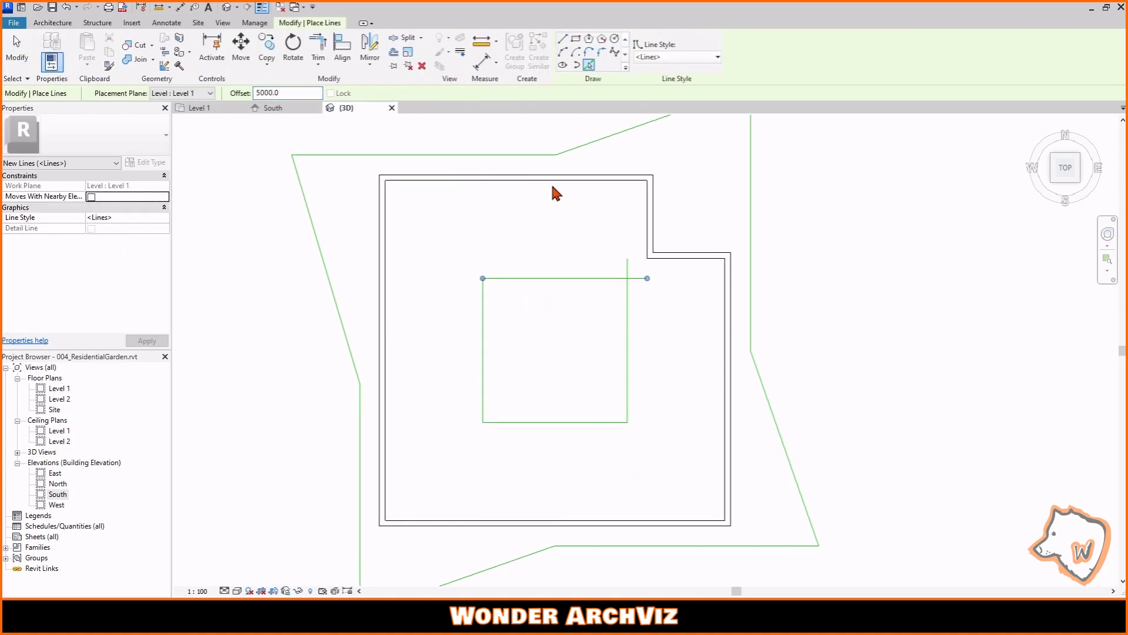
{"action": "key", "text": "Escape"}
{"action": "key", "text": "Escape"}
- Place walls along the central rectangle with base constraint Level 8 and an unconnected height of 2700
{"action": "key", "text": "w"}
{"action": "key", "text": "a"}
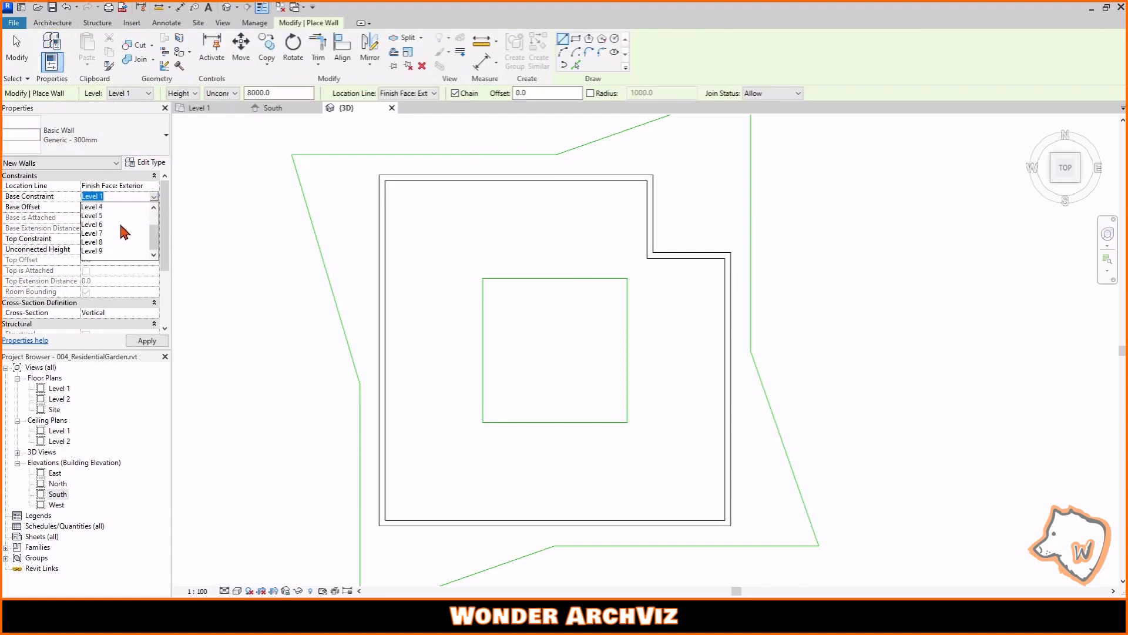
{"action": "key", "text": "p"}
{"action": "key", "text": "l"}
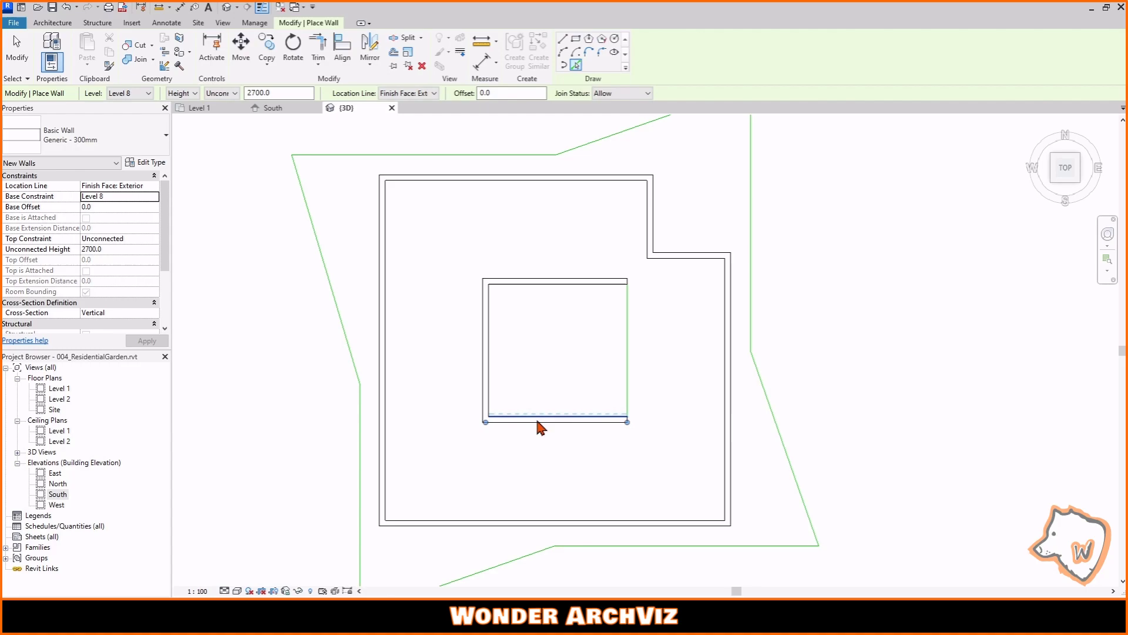
{"action": "left_click", "coordinate": [627, 376]}
{"action": "middle_click_drag", "start_coordinate": [624, 391], "coordinate": [680, 252], "text": "shift"}
- Check the rooftop walls in the South elevation, change that view's visual style, and inspect the building in 3D
{"action": "double_click", "coordinate": [57, 494]}
{"action": "scroll", "coordinate": [598, 224], "scroll_direction": "up", "scroll_amount": 2}
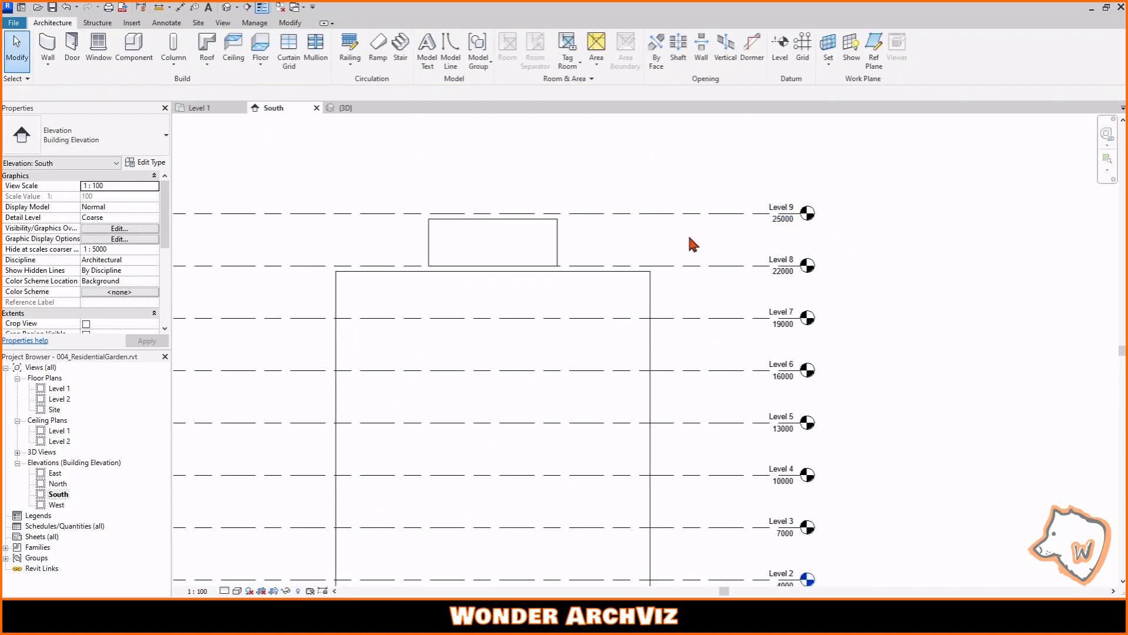
{"action": "scroll", "coordinate": [676, 203], "scroll_direction": "down", "scroll_amount": 2}
{"action": "left_click", "coordinate": [236, 591]}
{"action": "left_click", "coordinate": [244, 579]}
{"action": "left_click", "coordinate": [332, 106]}
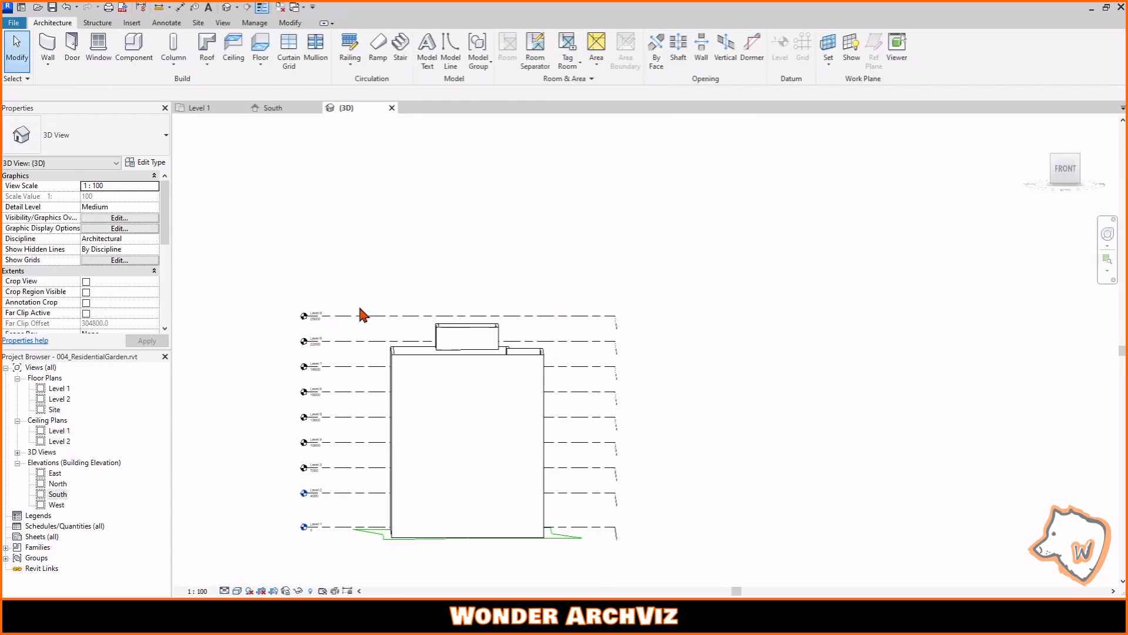
{"action": "middle_click_drag", "start_coordinate": [361, 309], "coordinate": [546, 446], "text": "shift"}
- In the Level 1 floor plan, start a ceiling and duplicate the 600 x 1200mm grid type as Ceiling 280
{"action": "double_click", "coordinate": [60, 388]}
{"action": "scroll", "coordinate": [294, 353], "scroll_direction": "down", "scroll_amount": 1}
{"action": "scroll", "coordinate": [459, 151], "scroll_direction": "up", "scroll_amount": 1}
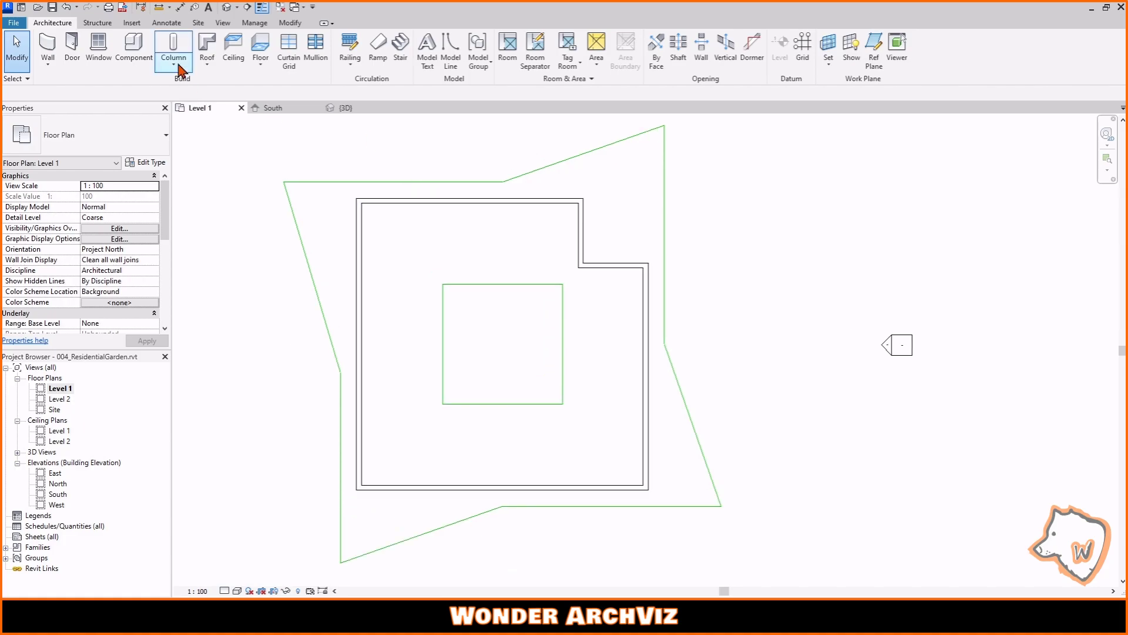
{"action": "left_click", "coordinate": [233, 48]}
{"action": "left_click", "coordinate": [145, 163]}
{"action": "left_click", "coordinate": [389, 144]}
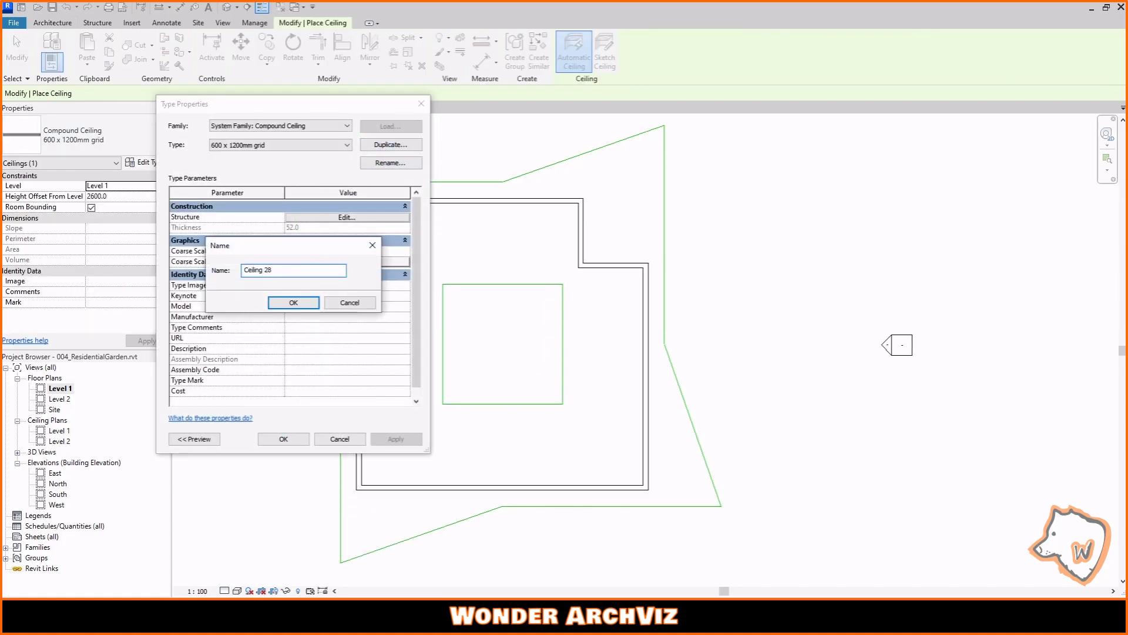
{"action": "key", "text": "Return"}
- Reduce the Ceiling 280 assembly to a single structure layer, 280 thick, with Gypsum Wall Board material
{"action": "left_click", "coordinate": [347, 218]}
{"action": "left_click", "coordinate": [178, 213]}
{"action": "left_click", "coordinate": [255, 285]}
{"action": "left_click", "coordinate": [337, 189]}
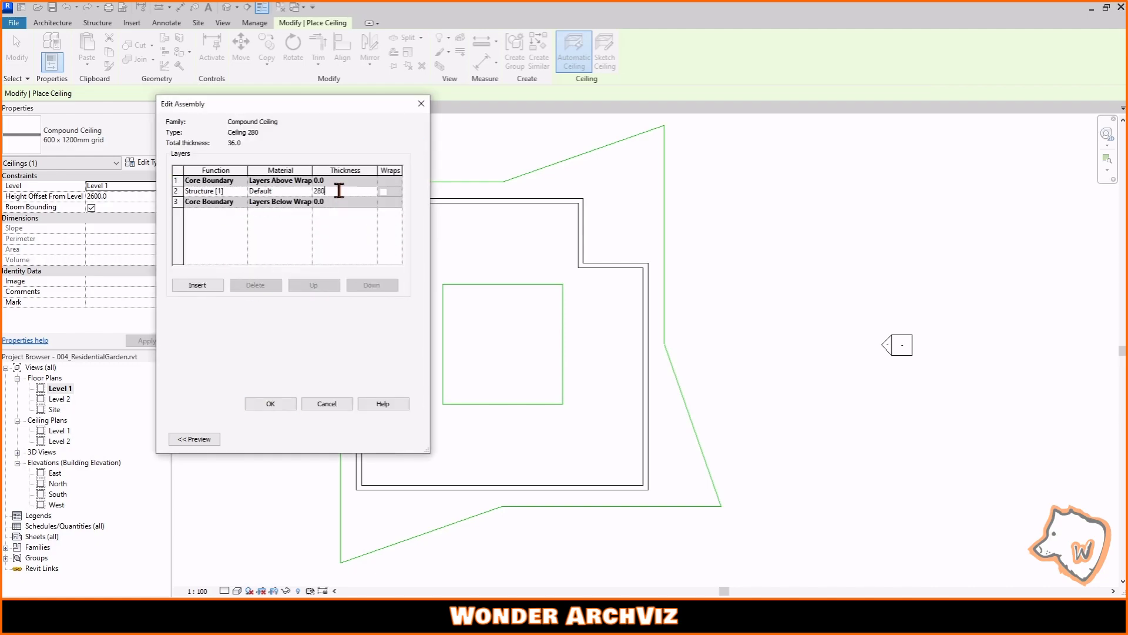
{"action": "left_click", "coordinate": [306, 191]}
{"action": "left_click", "coordinate": [308, 192]}
{"action": "left_click", "coordinate": [204, 157]}
{"action": "type", "text": "white"}
{"action": "left_click", "coordinate": [172, 256]}
{"action": "left_click", "coordinate": [420, 445]}
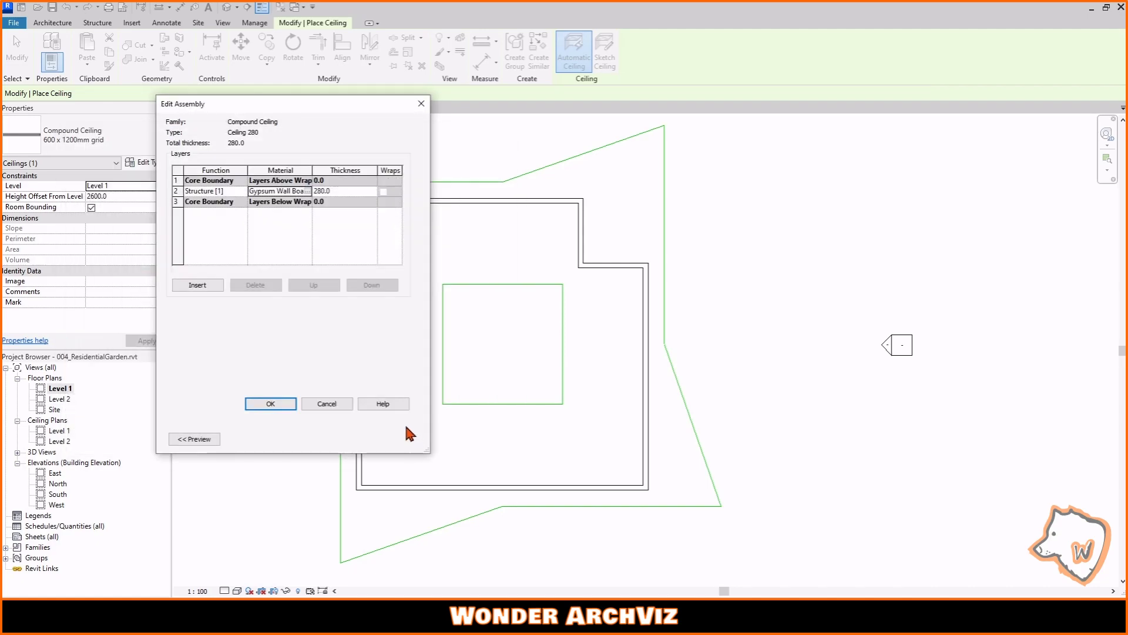
{"action": "left_click", "coordinate": [270, 405]}
{"action": "left_click", "coordinate": [285, 437]}
- Sketch a Ceiling 280 on the star-shaped outer outline at Level 2 with a height offset of -280
{"action": "left_click", "coordinate": [604, 52]}
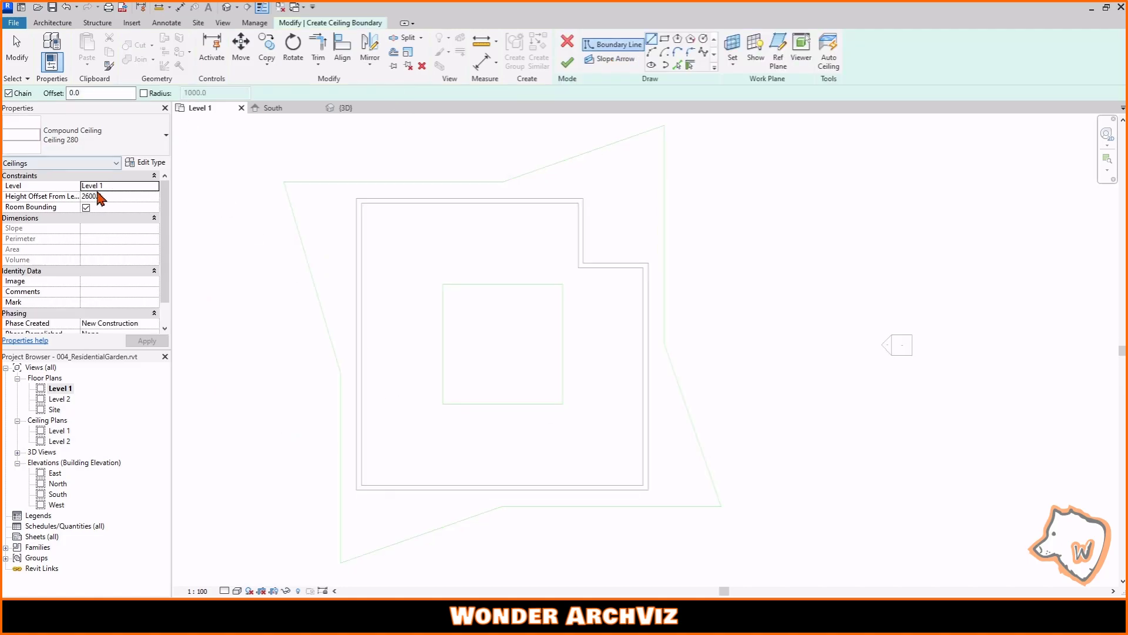
{"action": "left_click", "coordinate": [118, 186]}
{"action": "left_click", "coordinate": [117, 205]}
{"action": "left_click", "coordinate": [121, 196]}
{"action": "type", "text": "-2"}
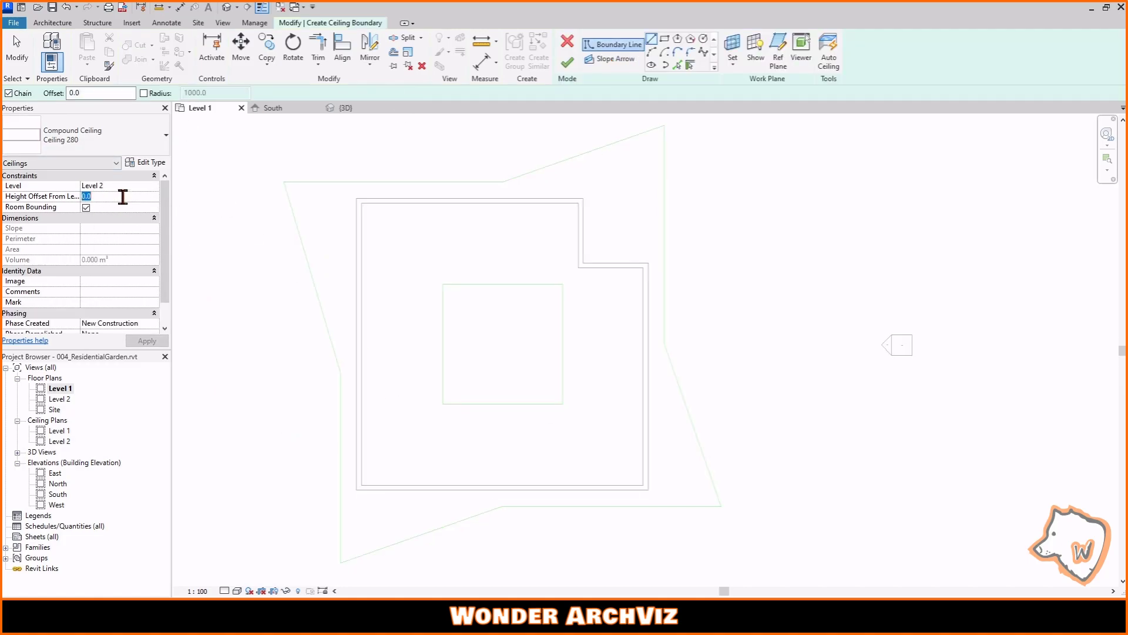
{"action": "type", "text": "80"}
{"action": "left_click", "coordinate": [567, 62]}
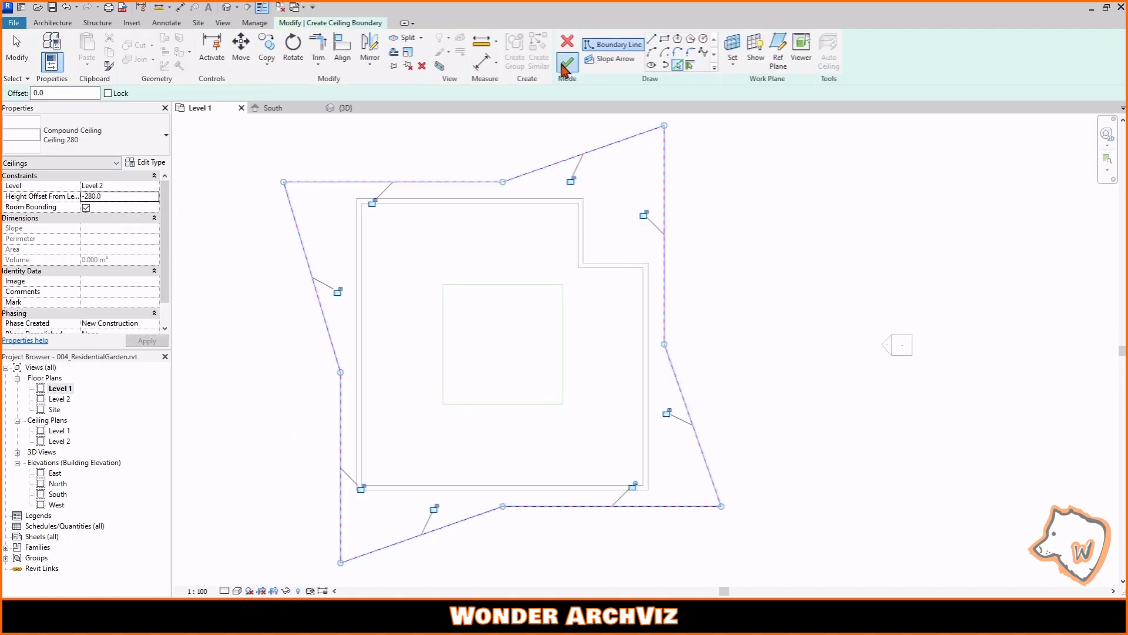
- Inspect the ceiling in 3D and in the South elevation, and set its height offset from level to -300
{"action": "left_click", "coordinate": [358, 109]}
{"action": "middle_click_drag", "start_coordinate": [687, 405], "coordinate": [639, 333], "text": "shift"}
{"action": "double_click", "coordinate": [57, 495]}
{"action": "scroll", "coordinate": [746, 497], "scroll_direction": "up", "scroll_amount": 8}
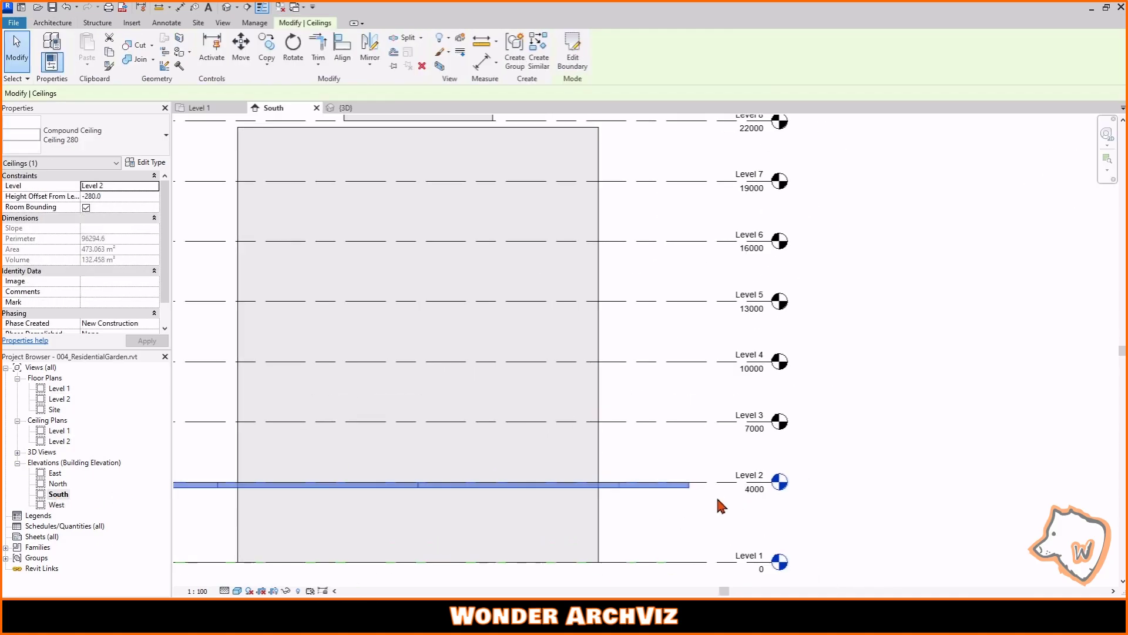
{"action": "type", "text": "-300"}
{"action": "scroll", "coordinate": [670, 390], "scroll_direction": "down", "scroll_amount": 4}
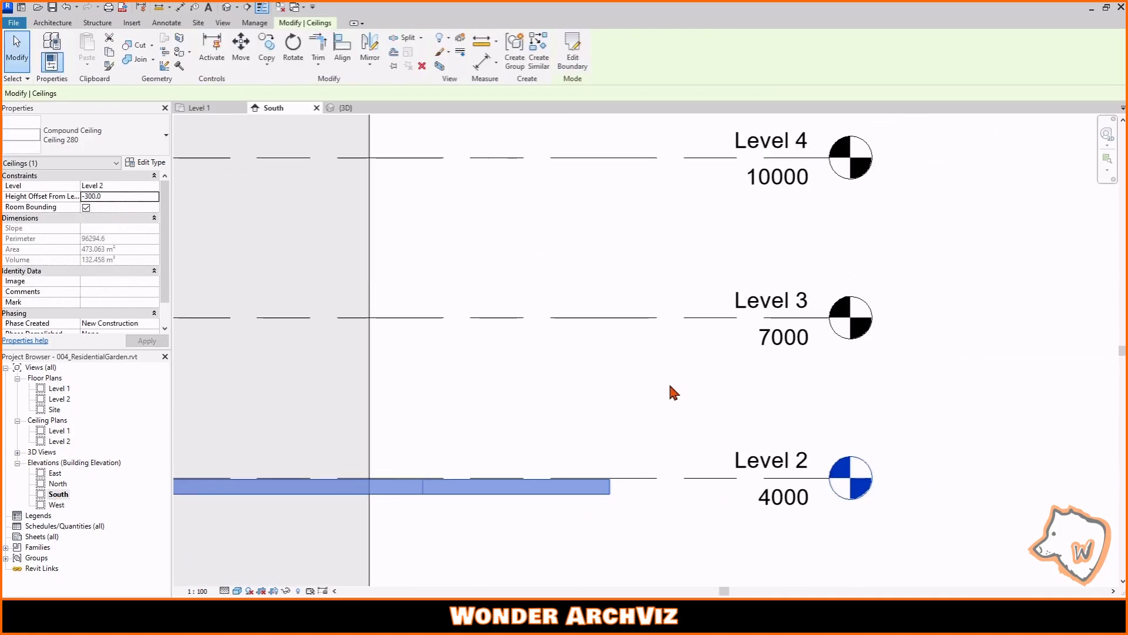
- Return to the Level 1 plan, start a floor and duplicate the Generic Floor - 400mm type as Floor - 20
{"action": "key", "text": "ctrl+Tab"}
{"action": "key", "text": "ctrl+Tab"}
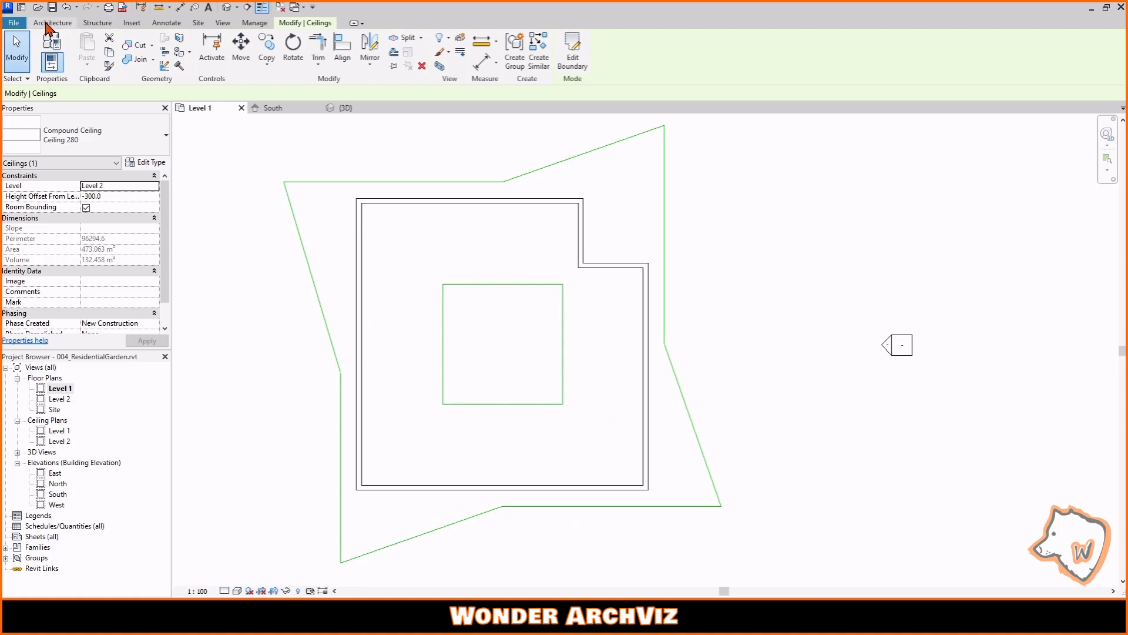
{"action": "left_click", "coordinate": [46, 24]}
{"action": "left_click", "coordinate": [259, 45]}
{"action": "left_click", "coordinate": [146, 162]}
{"action": "left_click", "coordinate": [388, 146]}
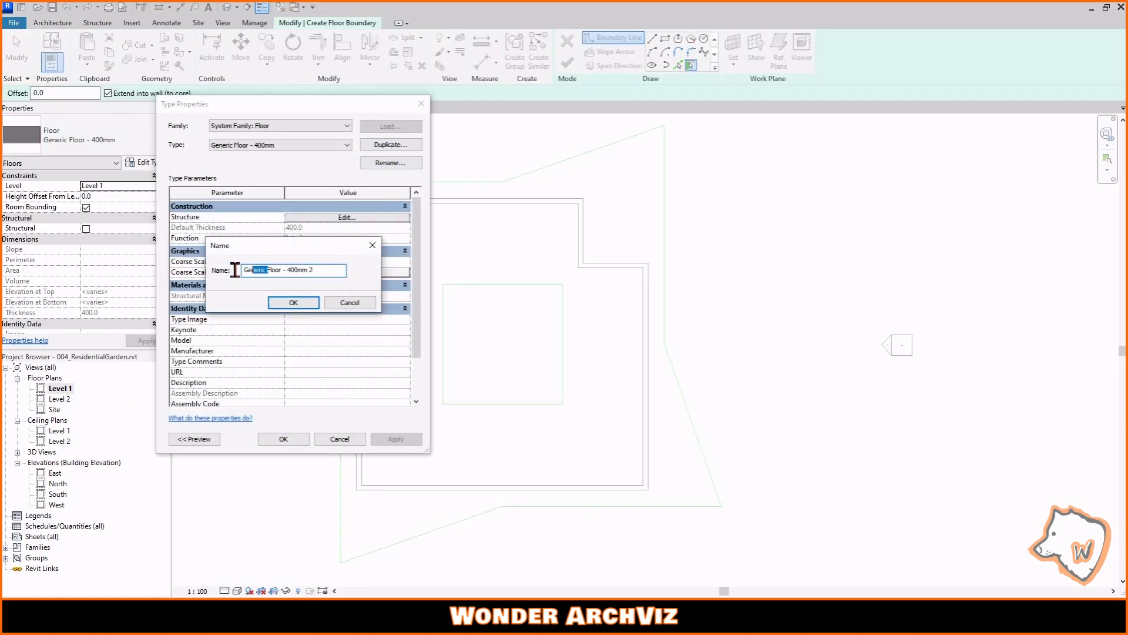
{"action": "left_click", "coordinate": [293, 302]}
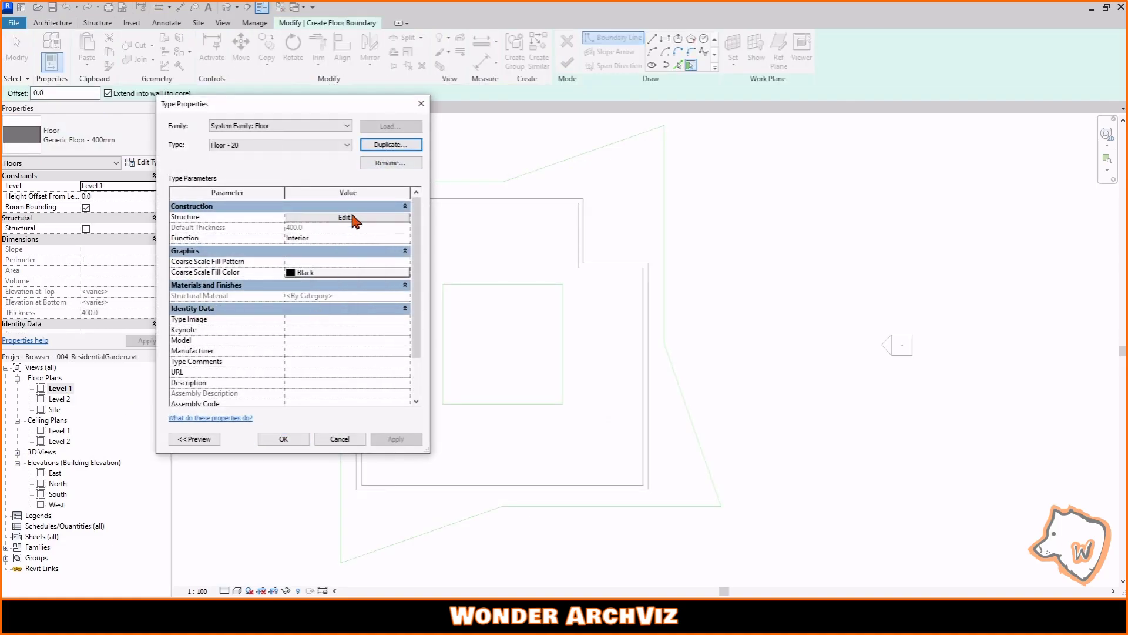
- Set the Floor - 20 structure layer to a thickness of 20 with Oak Flooring material
{"action": "left_click", "coordinate": [347, 217]}
{"action": "left_click", "coordinate": [317, 190]}
{"action": "left_click", "coordinate": [283, 190]}
{"action": "left_click", "coordinate": [222, 156]}
{"action": "type", "text": "wood"}
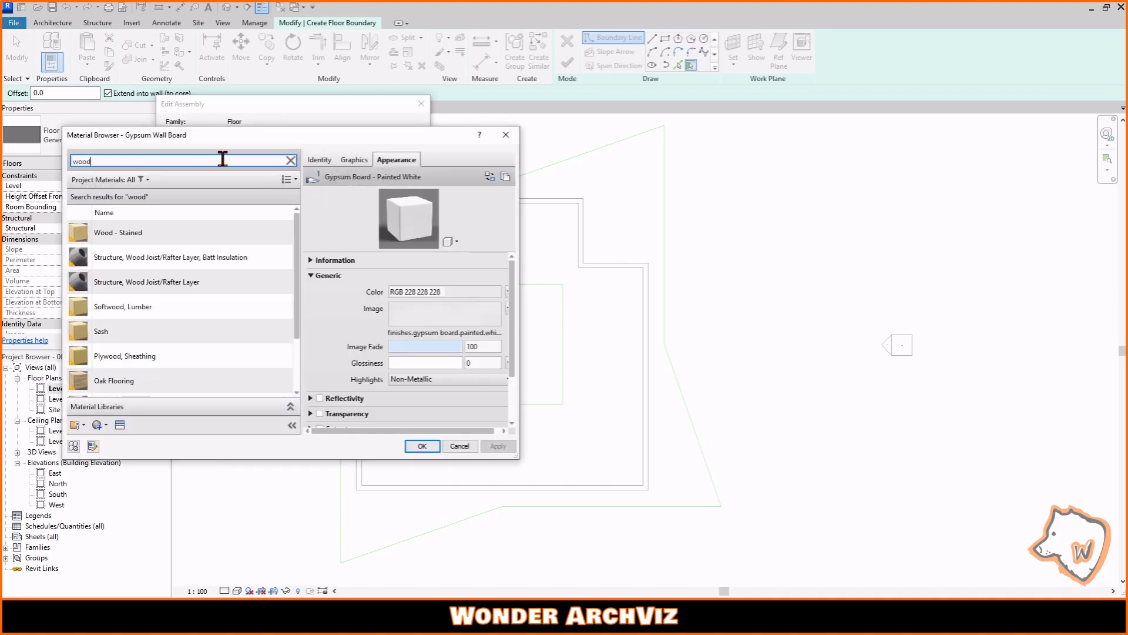
{"action": "left_click", "coordinate": [241, 390]}
{"action": "left_click", "coordinate": [423, 445]}
{"action": "left_click", "coordinate": [271, 403]}
{"action": "left_click", "coordinate": [283, 439]}
- Create a Floor - 20 from the star-shaped outer outline on Level 2 with a height offset of -20
{"action": "left_click", "coordinate": [154, 186]}
{"action": "left_click", "coordinate": [135, 206]}
{"action": "left_click", "coordinate": [134, 196]}
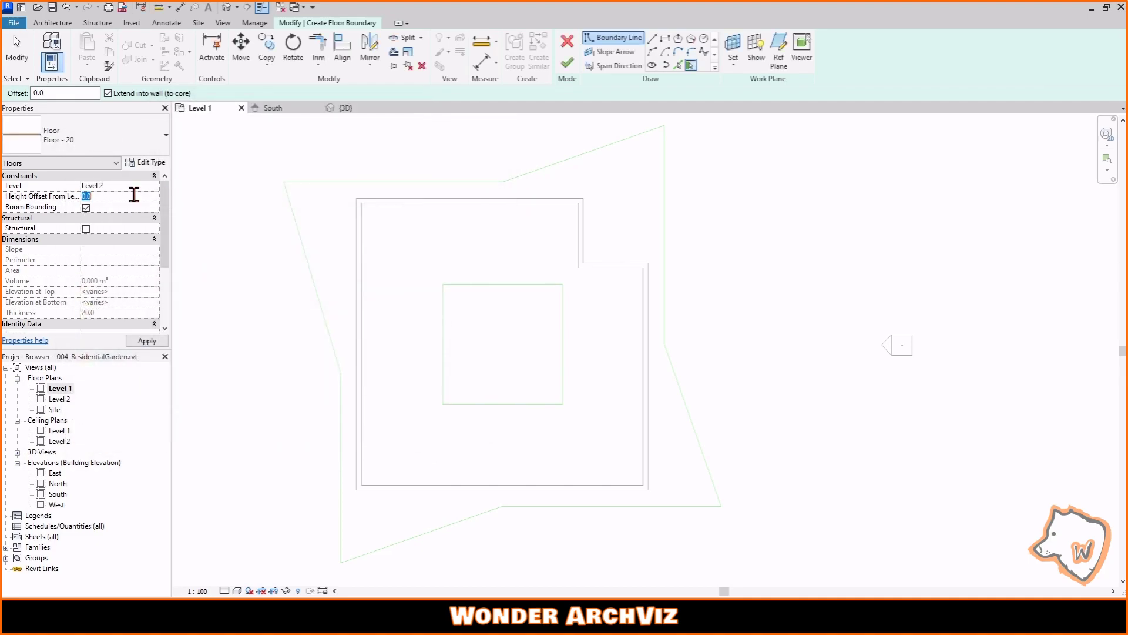
{"action": "left_click", "coordinate": [567, 61]}
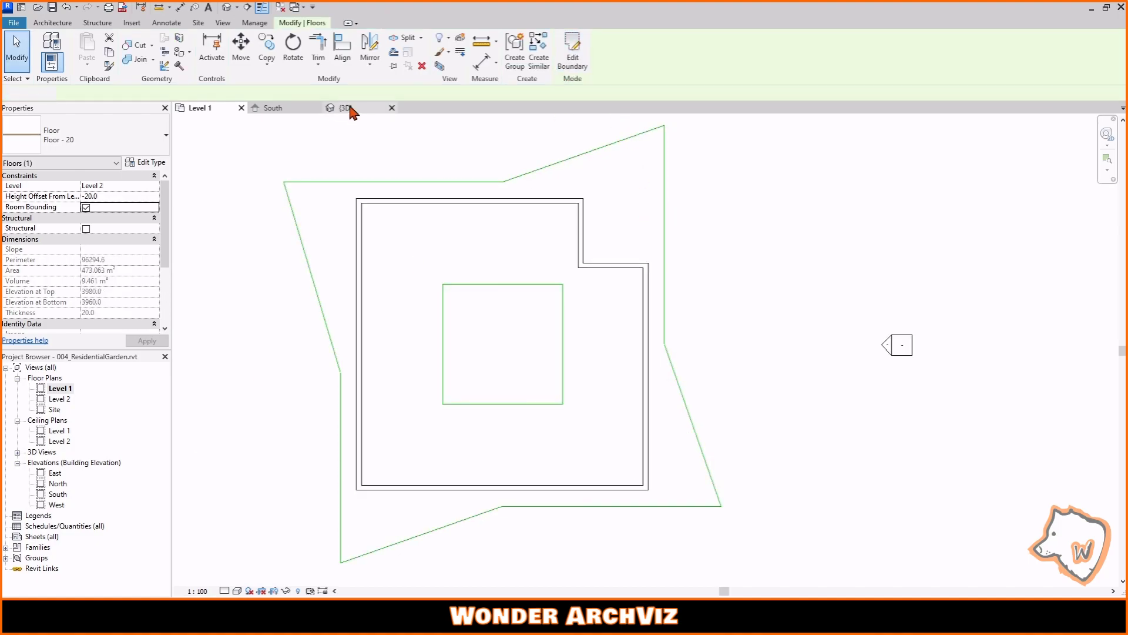
- Set the 3D view's detail level to Fine to inspect the new floor's edge
{"action": "left_click", "coordinate": [345, 108]}
{"action": "left_click", "coordinate": [226, 590]}
{"action": "left_click", "coordinate": [240, 578]}
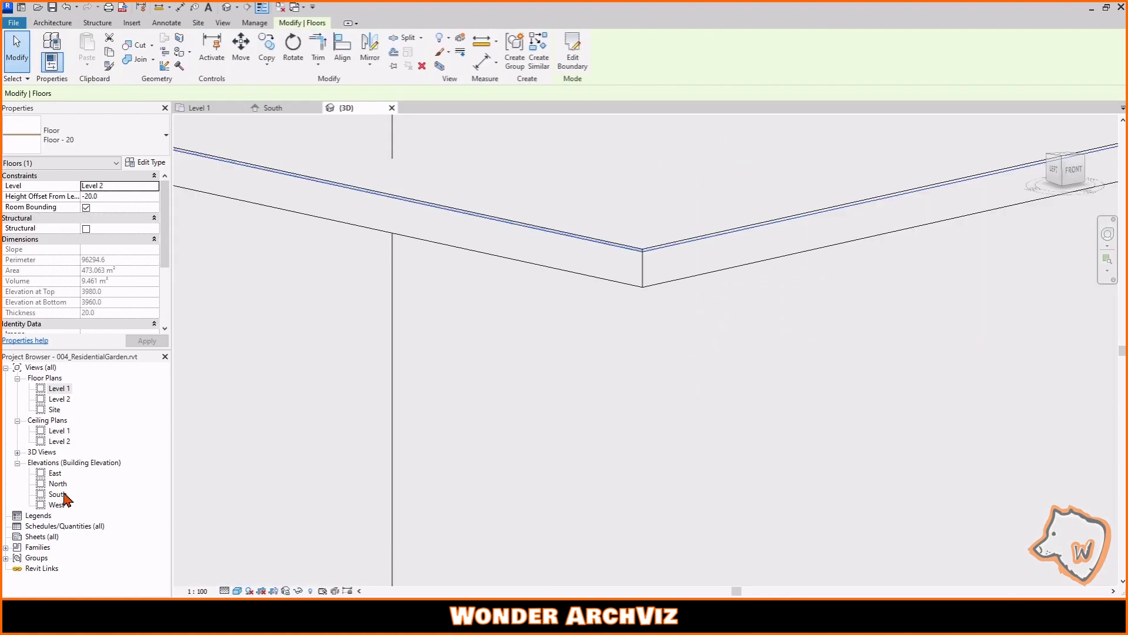
- In the South elevation, set the floor's height offset from Level 2 to 0
{"action": "double_click", "coordinate": [58, 496]}
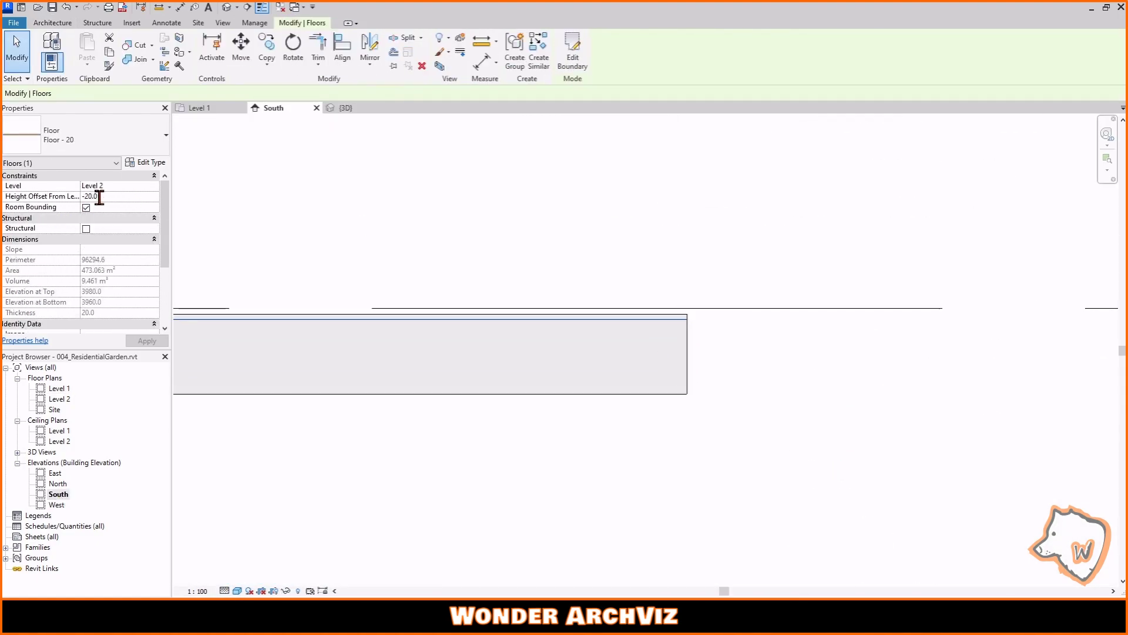
{"action": "left_click_drag", "start_coordinate": [100, 197], "coordinate": [65, 198]}
{"action": "type", "text": "0"}
{"action": "scroll", "coordinate": [742, 326], "scroll_direction": "down", "scroll_amount": 1}
{"action": "left_click", "coordinate": [742, 325]}
{"action": "scroll", "coordinate": [764, 280], "scroll_direction": "down", "scroll_amount": 4}
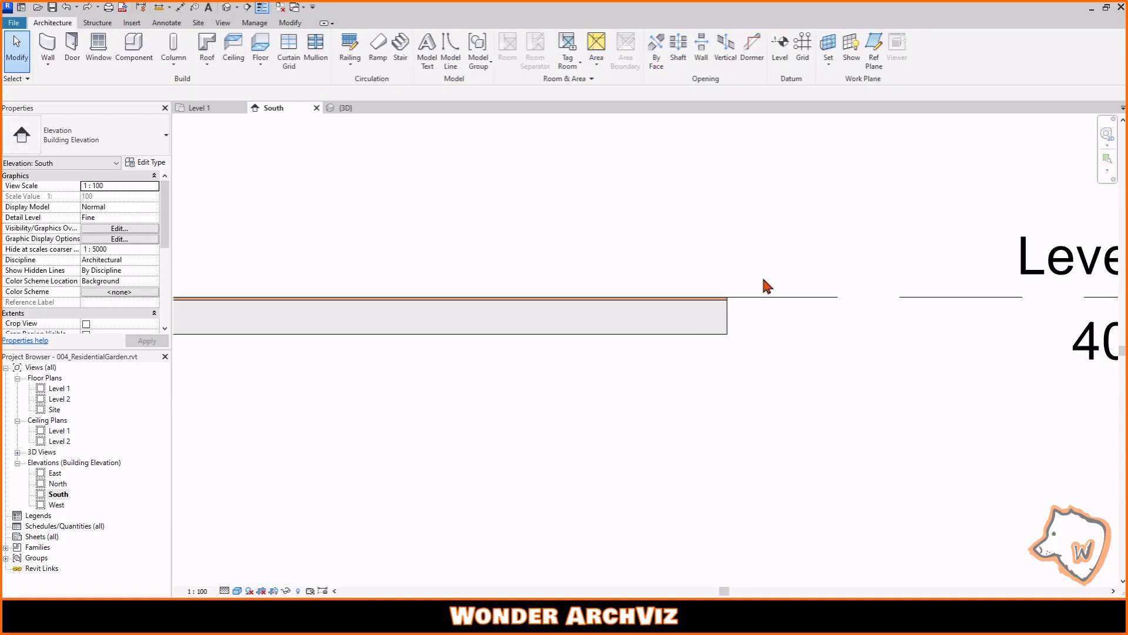
- Select the Level 2 floor and ceiling in 3D and copy them to Levels 4, 6 and 8 in the South elevation
{"action": "middle_click_drag", "start_coordinate": [571, 303], "coordinate": [594, 358], "text": "shift"}
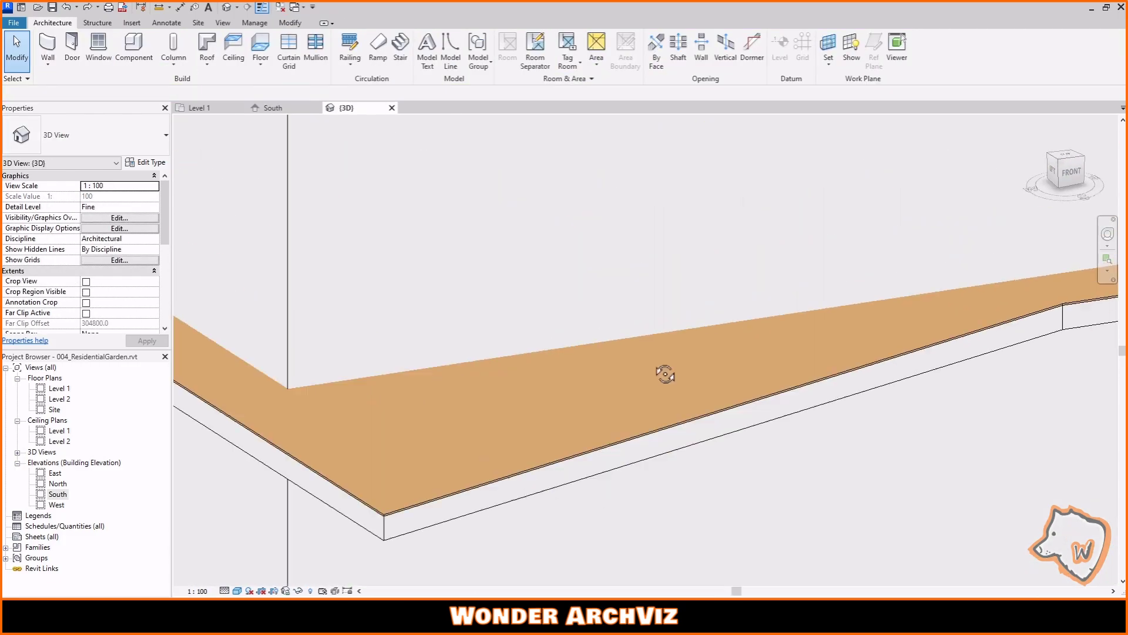
{"action": "scroll", "coordinate": [464, 353], "scroll_direction": "down", "scroll_amount": 3}
{"action": "middle_click_drag", "start_coordinate": [463, 353], "coordinate": [447, 293], "text": "shift"}
{"action": "left_click", "coordinate": [241, 284]}
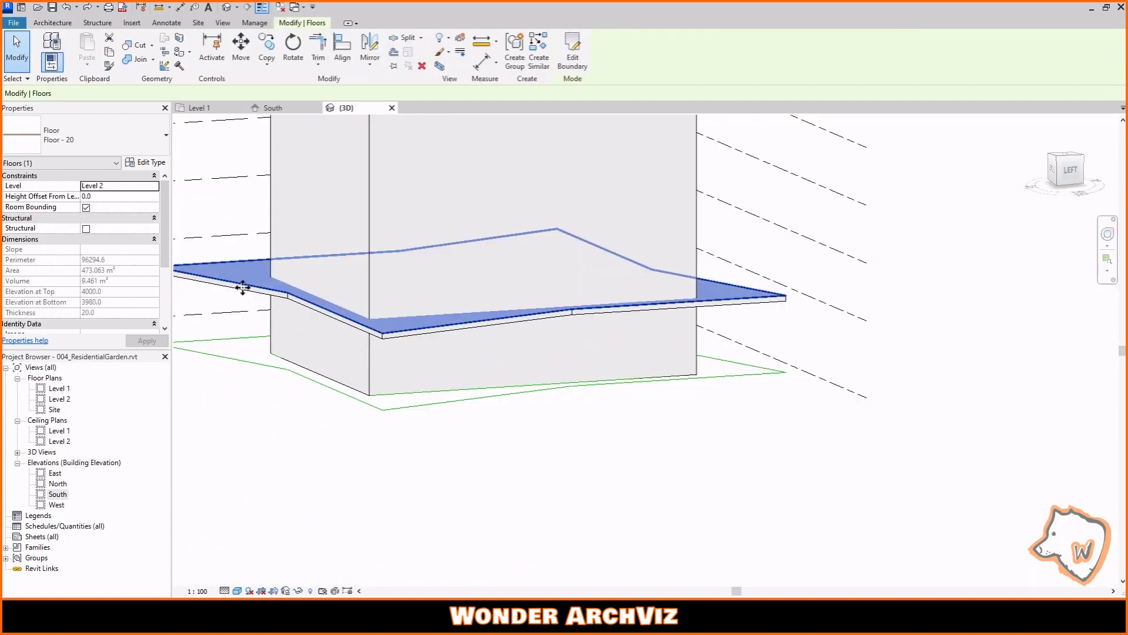
{"action": "left_click", "coordinate": [239, 291], "text": "ctrl"}
{"action": "left_click", "coordinate": [273, 108]}
{"action": "left_click", "coordinate": [266, 45]}
{"action": "scroll", "coordinate": [450, 434], "scroll_direction": "down", "scroll_amount": 3}
{"action": "left_click", "coordinate": [580, 429]}
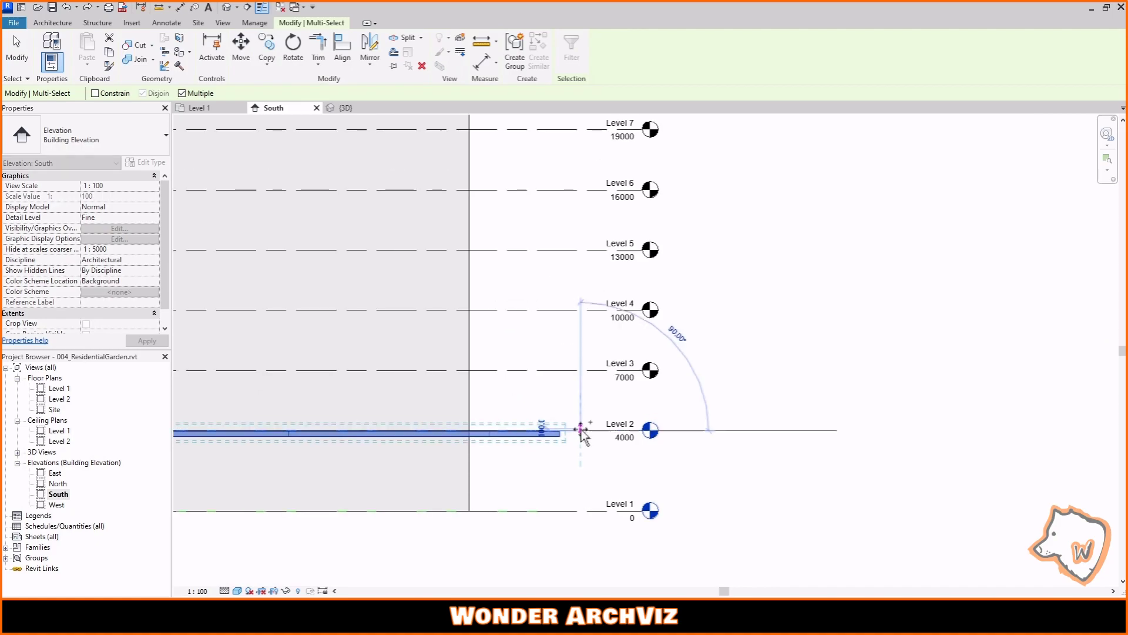
{"action": "left_click", "coordinate": [580, 313]}
{"action": "scroll", "coordinate": [581, 207], "scroll_direction": "down", "scroll_amount": 2}
{"action": "left_click", "coordinate": [582, 126]}
{"action": "key", "text": "Escape"}
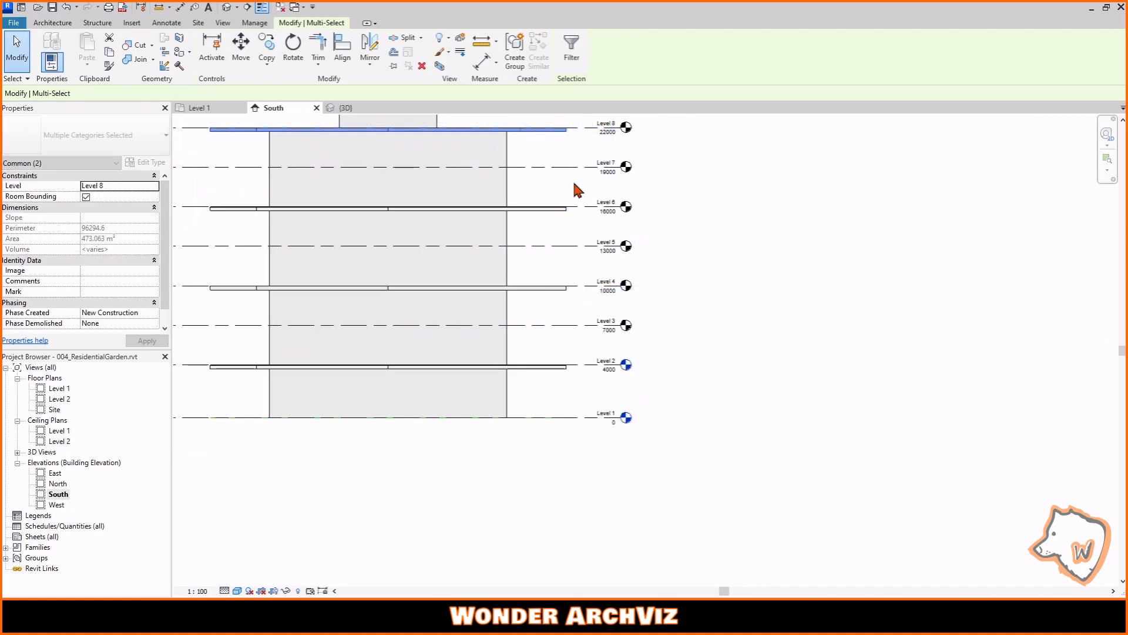
- Select the Level 2 floor and ceiling in 3D and mirror a copy across a horizontal axis through the building's centre in wireframe top view
{"action": "scroll", "coordinate": [578, 188], "scroll_direction": "up", "scroll_amount": 1}
{"action": "middle_click_drag", "start_coordinate": [578, 188], "coordinate": [637, 233]}
{"action": "left_click", "coordinate": [348, 108]}
{"action": "scroll", "coordinate": [465, 348], "scroll_direction": "down", "scroll_amount": 1}
{"action": "left_click", "coordinate": [432, 352]}
{"action": "scroll", "coordinate": [431, 351], "scroll_direction": "up", "scroll_amount": 3}
{"action": "left_click", "coordinate": [453, 354]}
{"action": "left_click", "coordinate": [453, 359], "text": "ctrl"}
{"action": "left_click", "coordinate": [1066, 155]}
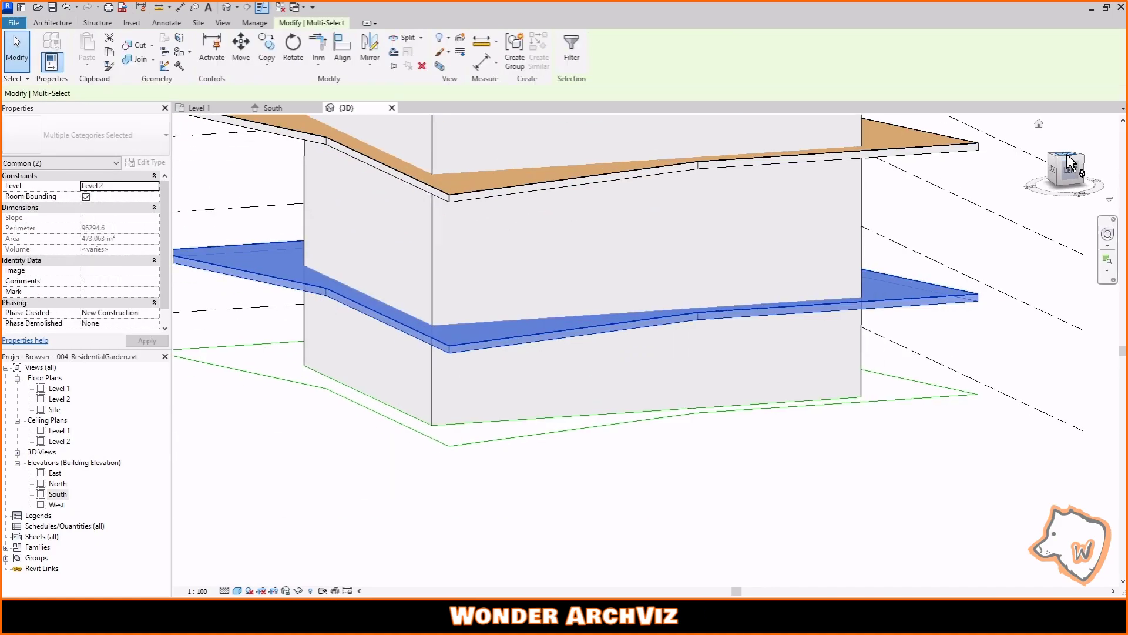
{"action": "left_click", "coordinate": [237, 591]}
{"action": "left_click", "coordinate": [265, 513]}
{"action": "scroll", "coordinate": [282, 449], "scroll_direction": "up", "scroll_amount": 2}
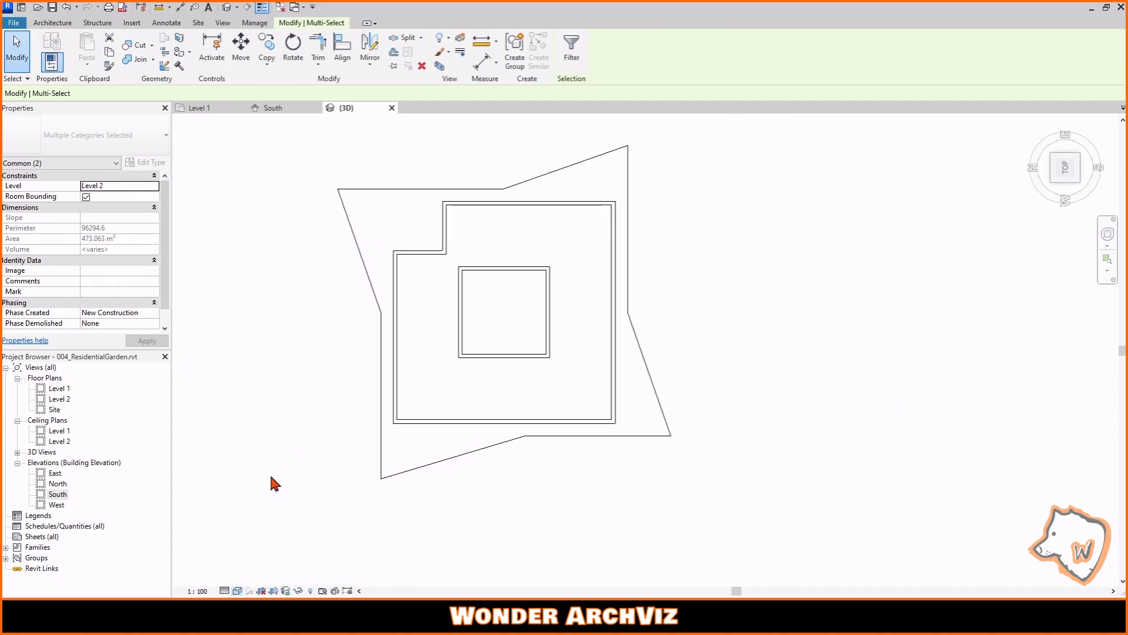
{"action": "left_click", "coordinate": [376, 50]}
{"action": "left_click", "coordinate": [459, 313]}
{"action": "left_click", "coordinate": [653, 313]}
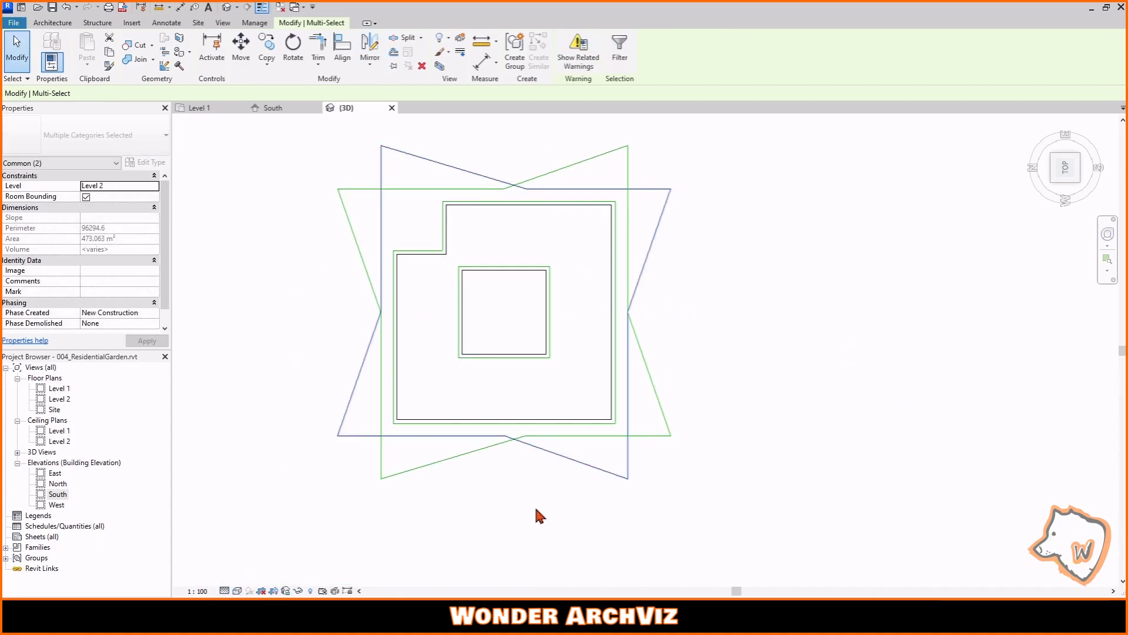
- Return the 3D view to a filled visual style and move the mirrored floor and ceiling from Level 2 to Level 3 in the South elevation
{"action": "left_click", "coordinate": [237, 590]}
{"action": "left_click", "coordinate": [261, 554]}
{"action": "middle_click_drag", "start_coordinate": [544, 365], "coordinate": [529, 179], "text": "shift"}
{"action": "double_click", "coordinate": [57, 495]}
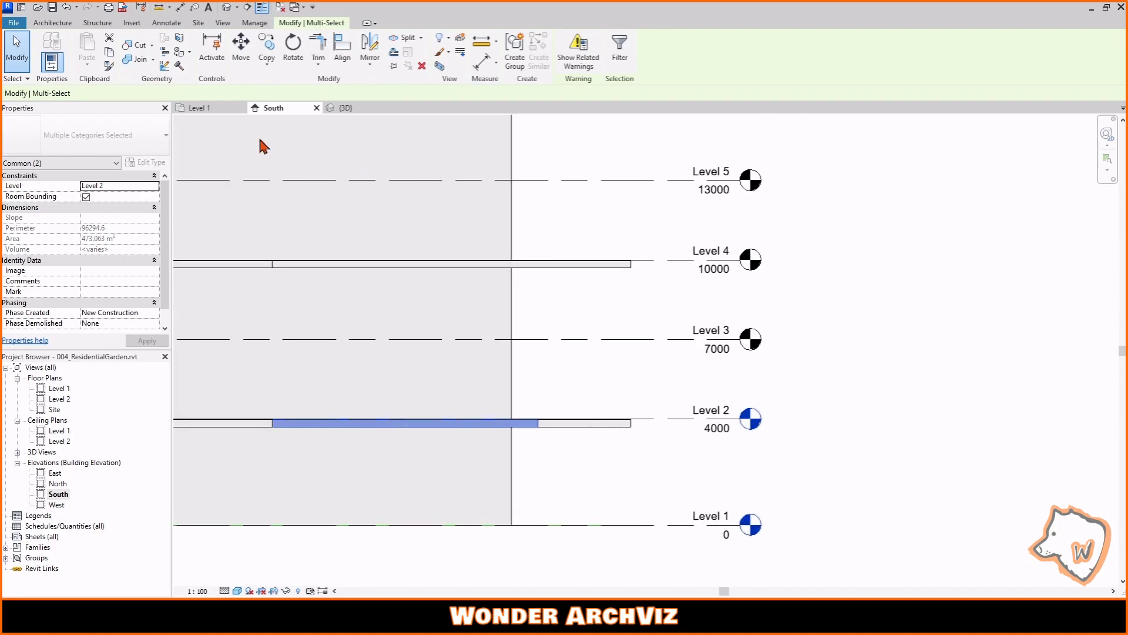
{"action": "left_click", "coordinate": [241, 47]}
{"action": "left_click", "coordinate": [660, 419]}
{"action": "left_click", "coordinate": [660, 337]}
- Copy the mirrored floor and ceiling from Level 3 to Levels 5 and 7
{"action": "scroll", "coordinate": [658, 339], "scroll_direction": "down", "scroll_amount": 1}
{"action": "middle_click_drag", "start_coordinate": [659, 339], "coordinate": [656, 436]}
{"action": "left_click", "coordinate": [266, 47]}
{"action": "left_click", "coordinate": [655, 435]}
{"action": "left_click", "coordinate": [656, 298]}
{"action": "left_click", "coordinate": [655, 158]}
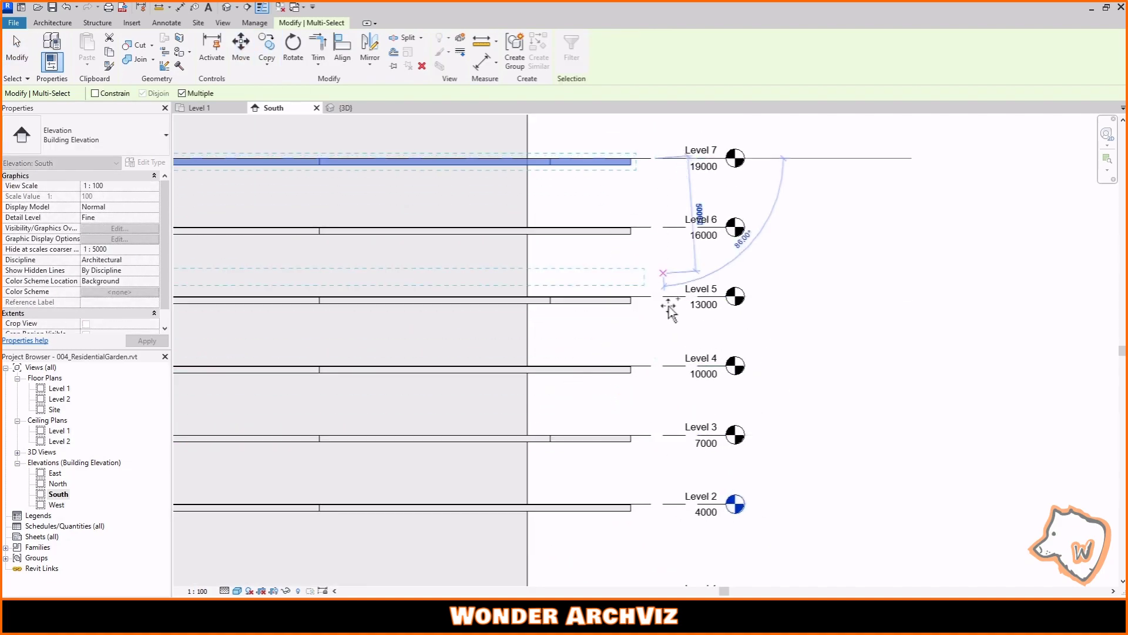
{"action": "scroll", "coordinate": [673, 374], "scroll_direction": "down", "scroll_amount": 3}
{"action": "key", "text": "Escape"}
- Select the Level 8 floor and duplicate its type as Roof - 100
{"action": "scroll", "coordinate": [635, 176], "scroll_direction": "up", "scroll_amount": 7}
{"action": "scroll", "coordinate": [682, 217], "scroll_direction": "down", "scroll_amount": 4}
{"action": "scroll", "coordinate": [297, 234], "scroll_direction": "up", "scroll_amount": 5}
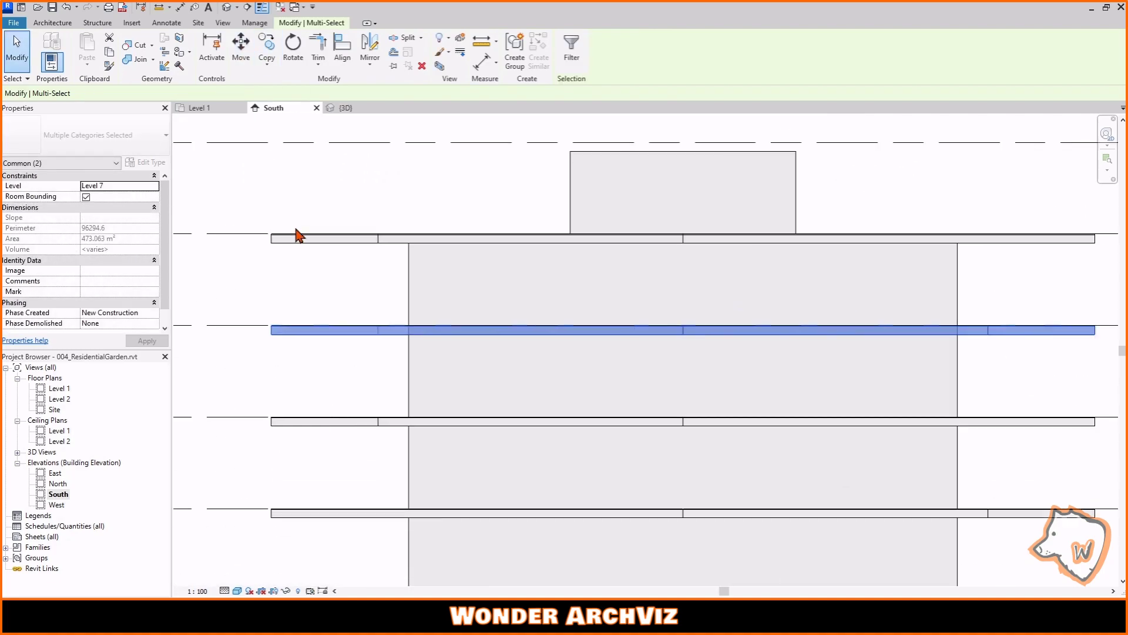
{"action": "left_click", "coordinate": [306, 234]}
{"action": "left_click", "coordinate": [144, 164]}
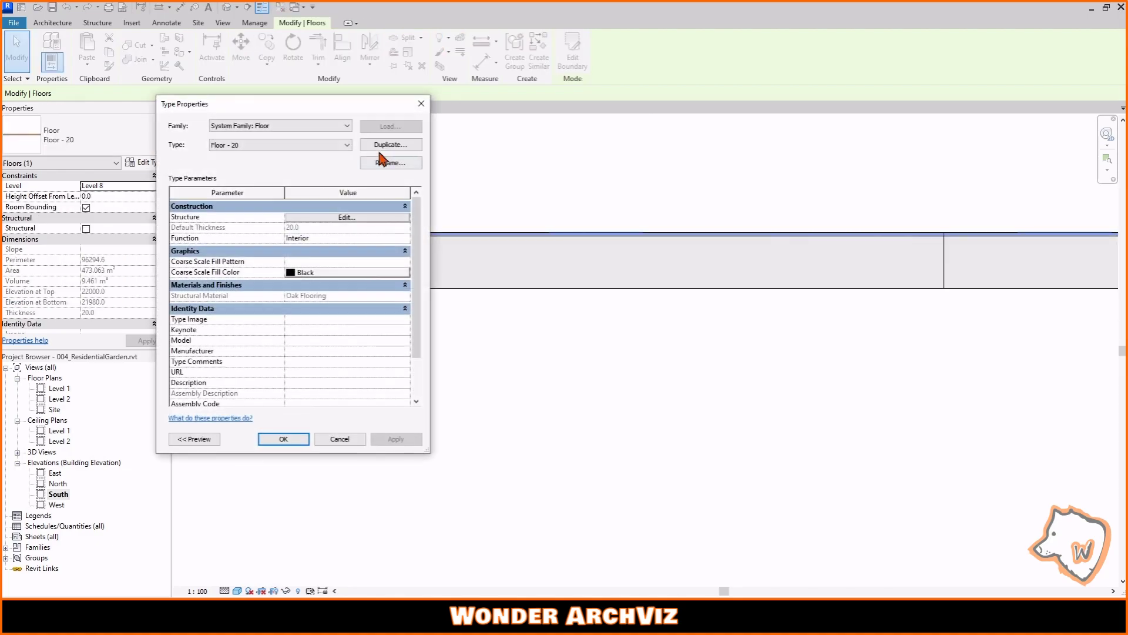
{"action": "left_click", "coordinate": [390, 145]}
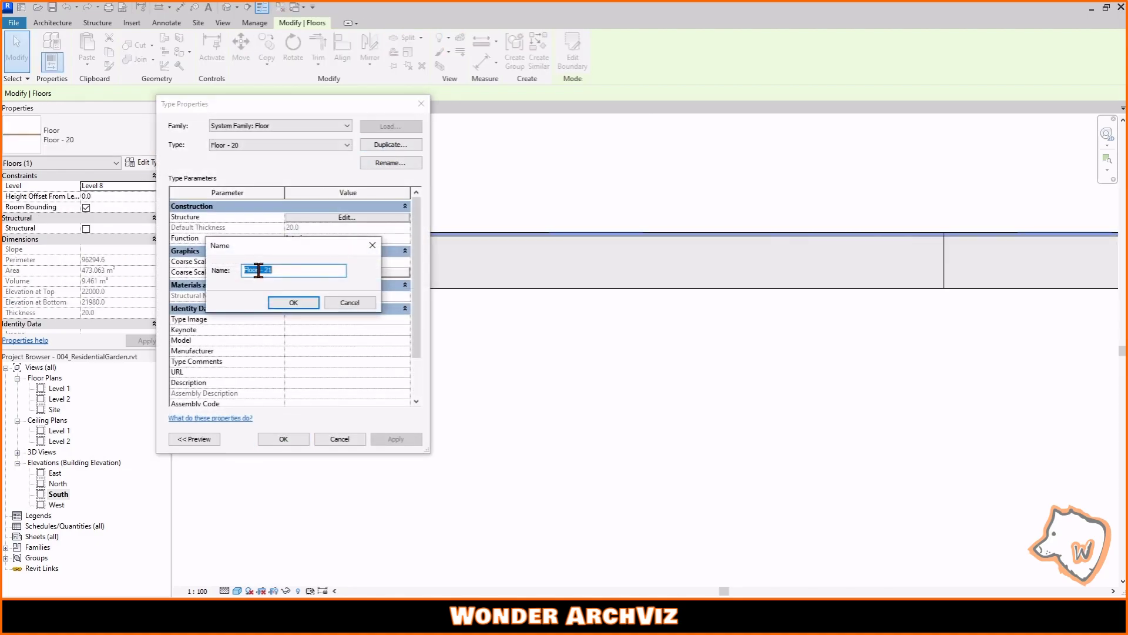
{"action": "left_click", "coordinate": [294, 302]}
- Set the Roof - 100 structure layer to a thickness of 100 with Damp-proofing material
{"action": "left_click", "coordinate": [347, 217]}
{"action": "left_click", "coordinate": [315, 191]}
{"action": "left_click", "coordinate": [284, 192]}
{"action": "left_click", "coordinate": [227, 160]}
{"action": "type", "text": "Roof"}
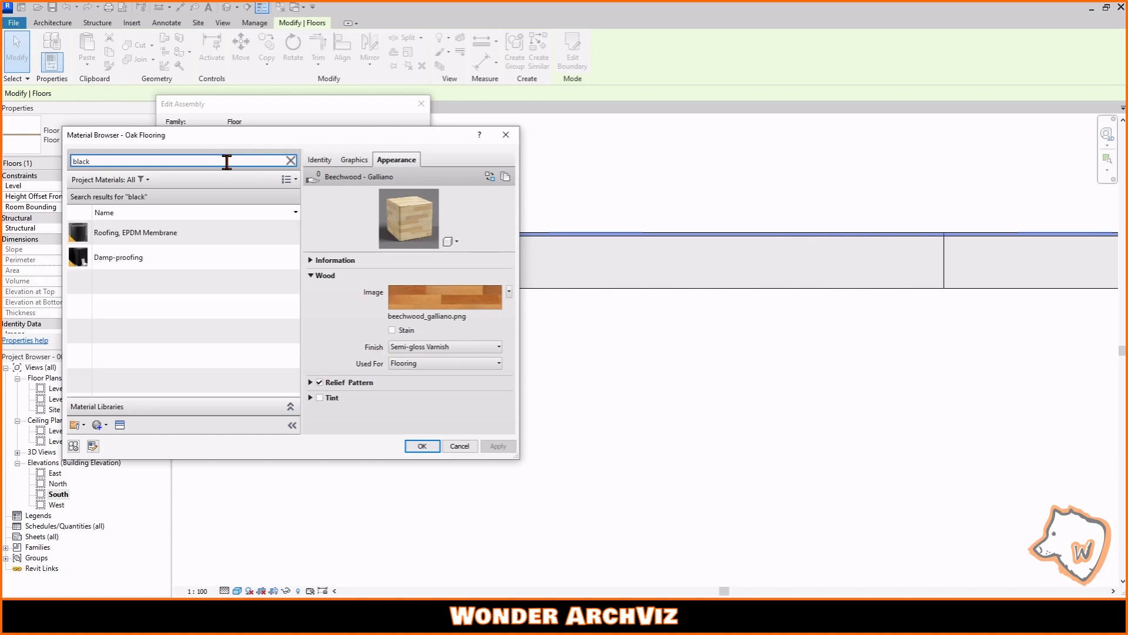
{"action": "left_click", "coordinate": [117, 256]}
{"action": "left_click", "coordinate": [422, 445]}
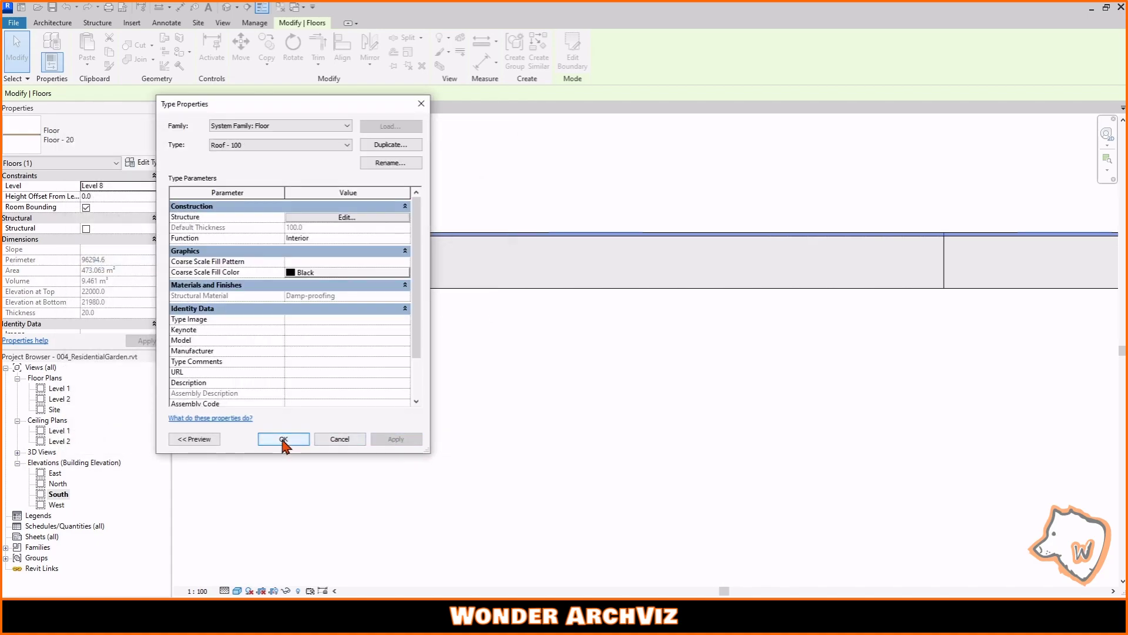
{"action": "left_click", "coordinate": [283, 440]}
- Move the roof slab up 100 mm so its underside sits on the Level 8 line
{"action": "middle_click_drag", "start_coordinate": [267, 215], "coordinate": [289, 262]}
{"action": "scroll", "coordinate": [293, 266], "scroll_direction": "up", "scroll_amount": 4}
{"action": "key", "text": "m"}
{"action": "key", "text": "v"}
{"action": "left_click", "coordinate": [314, 318]}
{"action": "left_click", "coordinate": [315, 285]}
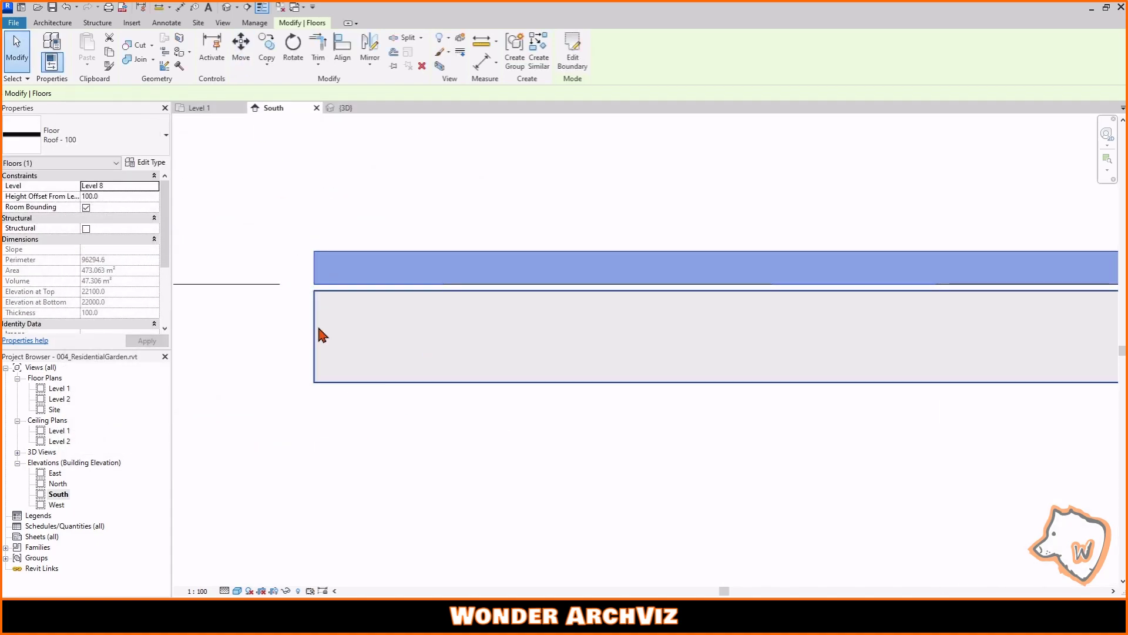
- Duplicate the Level 8 ceiling's type as Ceiling 300, set its layer thickness to 300, and view the building in 3D
{"action": "left_click", "coordinate": [318, 328]}
{"action": "left_click", "coordinate": [146, 162]}
{"action": "left_click", "coordinate": [391, 144]}
{"action": "left_click_drag", "start_coordinate": [280, 270], "coordinate": [266, 270]}
{"action": "type", "text": "300"}
{"action": "left_click", "coordinate": [293, 302]}
{"action": "left_click", "coordinate": [347, 217]}
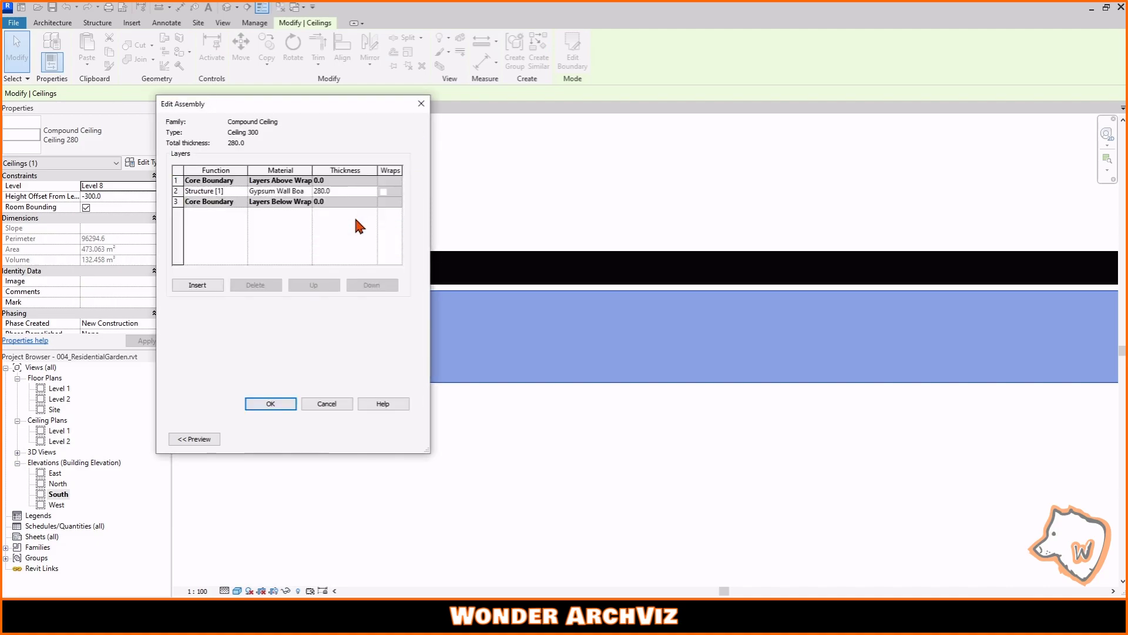
{"action": "left_click", "coordinate": [277, 404]}
{"action": "left_click", "coordinate": [282, 438]}
{"action": "scroll", "coordinate": [282, 325], "scroll_direction": "down", "scroll_amount": 8}
{"action": "left_click", "coordinate": [348, 108]}
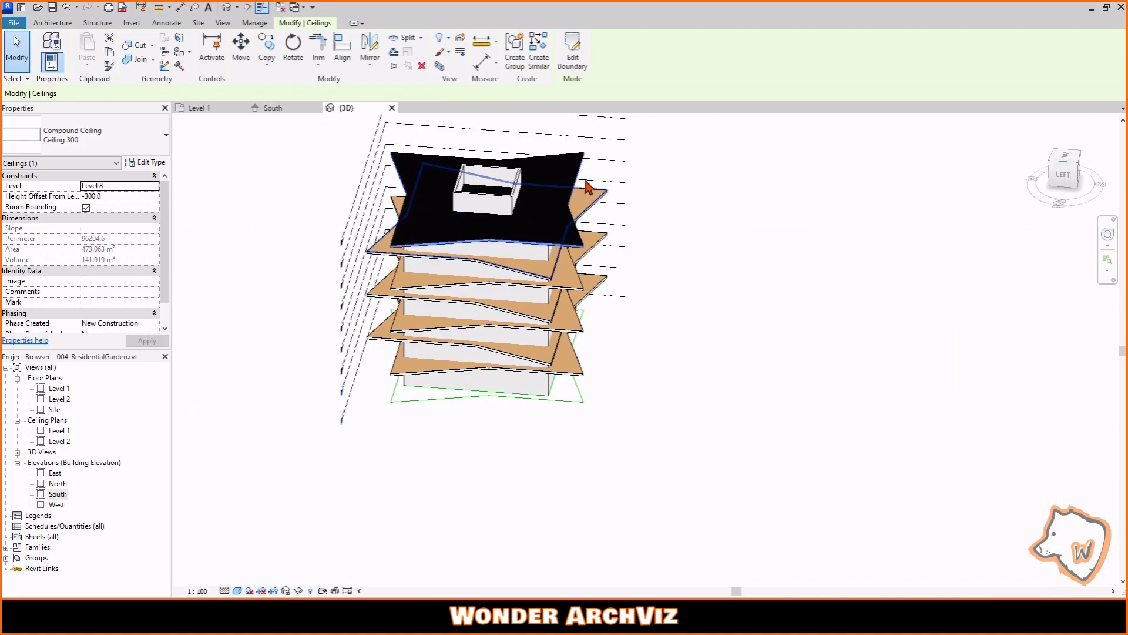
- Copy the Level 8 roof slab and ceiling up to the Level 9 line
{"action": "scroll", "coordinate": [591, 183], "scroll_direction": "up", "scroll_amount": 3}
{"action": "middle_click_drag", "start_coordinate": [722, 311], "coordinate": [810, 333]}
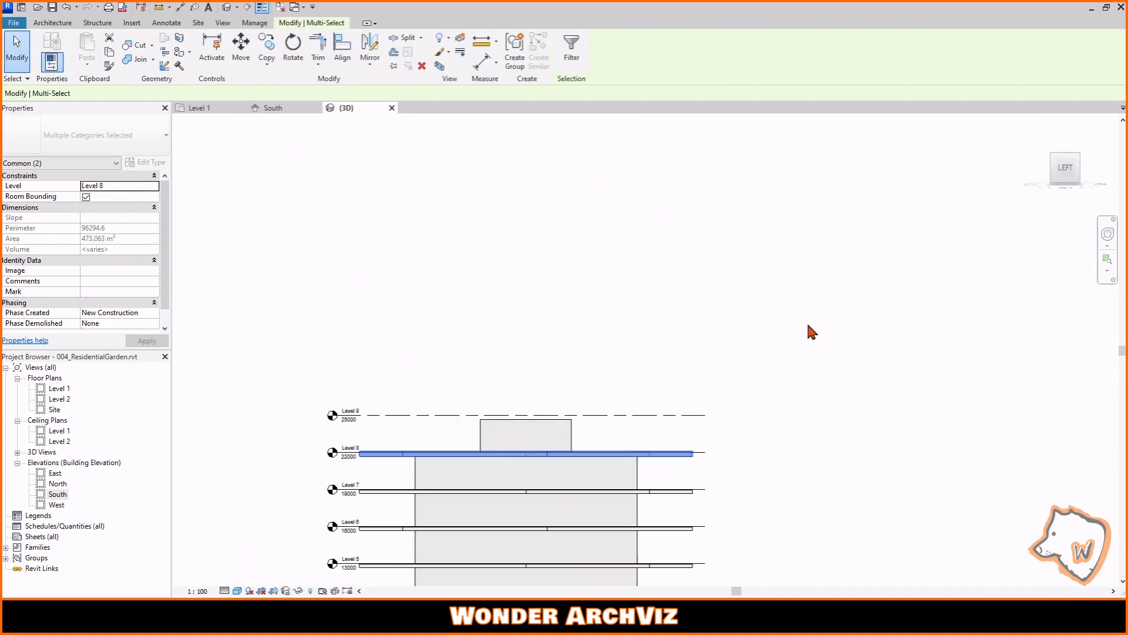
{"action": "scroll", "coordinate": [650, 382], "scroll_direction": "up", "scroll_amount": 5}
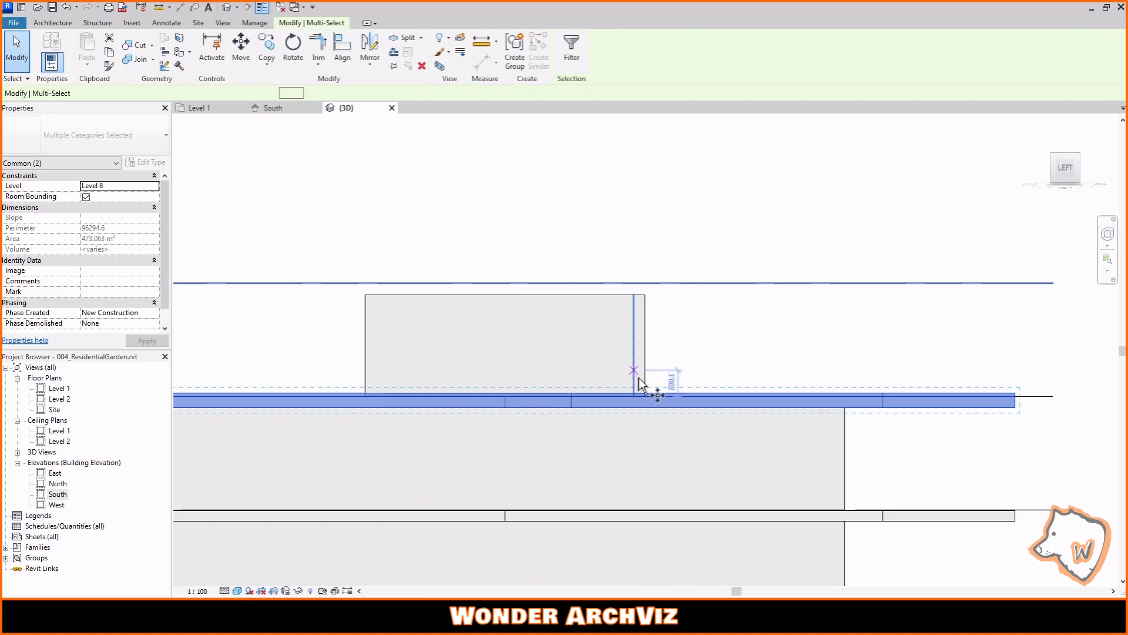
{"action": "left_click", "coordinate": [645, 284]}
{"action": "key", "text": "Escape"}
{"action": "scroll", "coordinate": [679, 299], "scroll_direction": "down", "scroll_amount": 2}
- Edit the Level 9 roof boundary in Wireframe display and delete its star-shaped outline
{"action": "left_click", "coordinate": [926, 218]}
{"action": "left_click", "coordinate": [708, 295]}
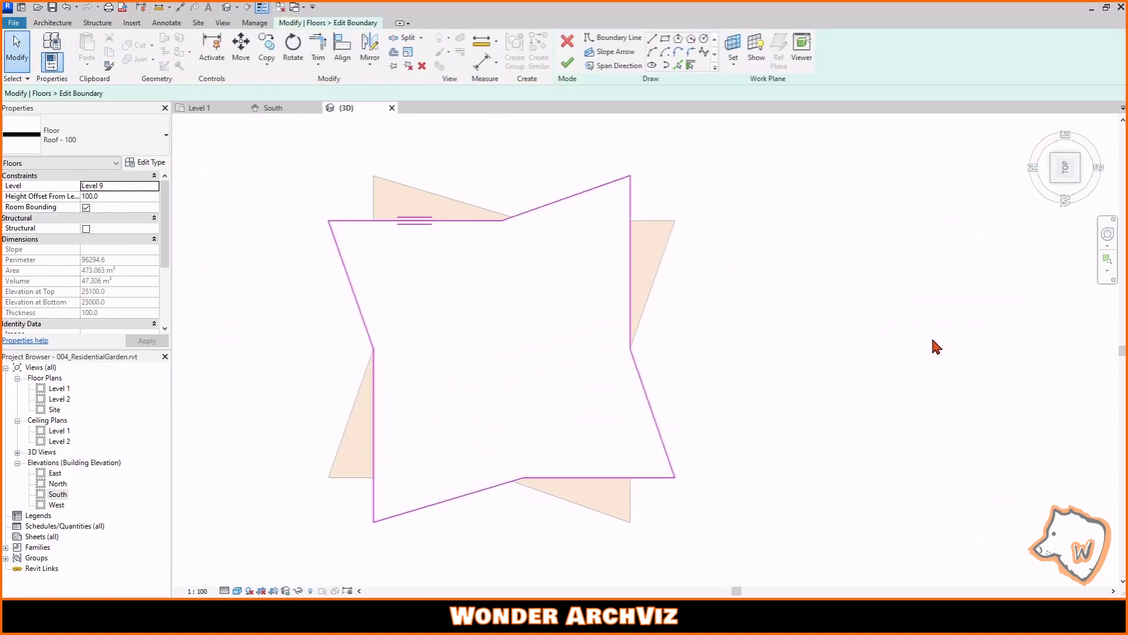
{"action": "left_click", "coordinate": [237, 591]}
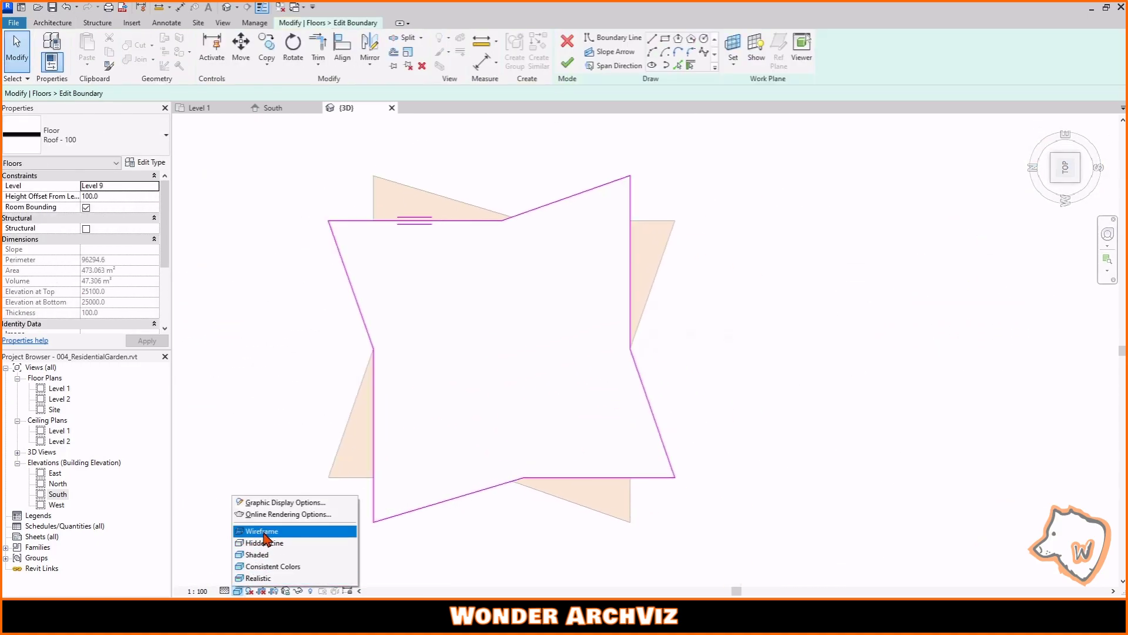
{"action": "left_click", "coordinate": [253, 517]}
{"action": "scroll", "coordinate": [426, 295], "scroll_direction": "down", "scroll_amount": 5}
{"action": "left_click_drag", "start_coordinate": [293, 155], "coordinate": [608, 470]}
{"action": "key", "text": "Delete"}
- Outline the Level 9 roof with lines picked 1000 mm outside the central core walls and finish the boundary
{"action": "scroll", "coordinate": [464, 325], "scroll_direction": "up", "scroll_amount": 5}
{"action": "left_click", "coordinate": [678, 65]}
{"action": "scroll", "coordinate": [394, 231], "scroll_direction": "up", "scroll_amount": 1}
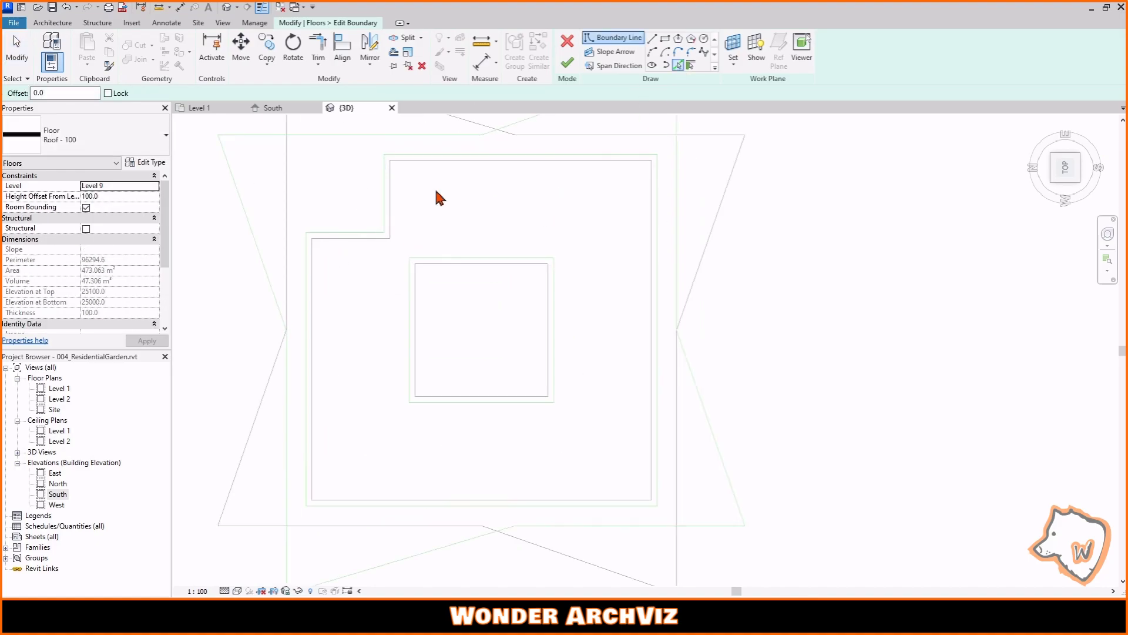
{"action": "left_click_drag", "start_coordinate": [56, 94], "coordinate": [5, 96]}
{"action": "type", "text": "1000"}
{"action": "key", "text": "Return"}
{"action": "left_click", "coordinate": [408, 347]}
{"action": "left_click", "coordinate": [479, 256]}
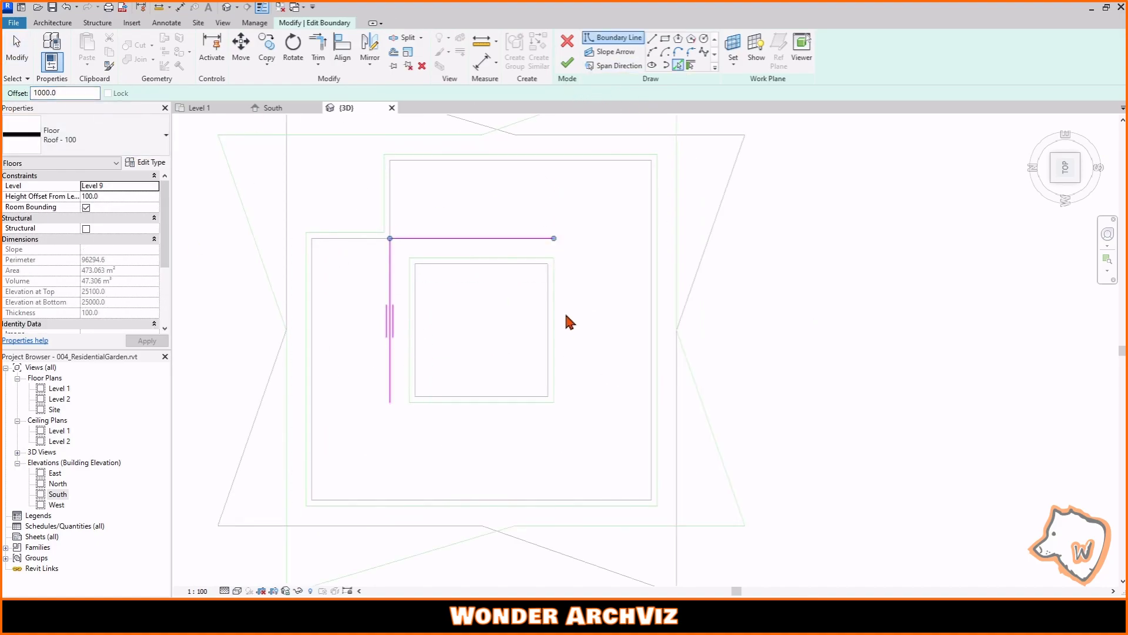
{"action": "left_click", "coordinate": [567, 63]}
- Replace the Level 9 ceiling's star boundary with lines picked along the square roof outline
{"action": "left_click", "coordinate": [709, 422]}
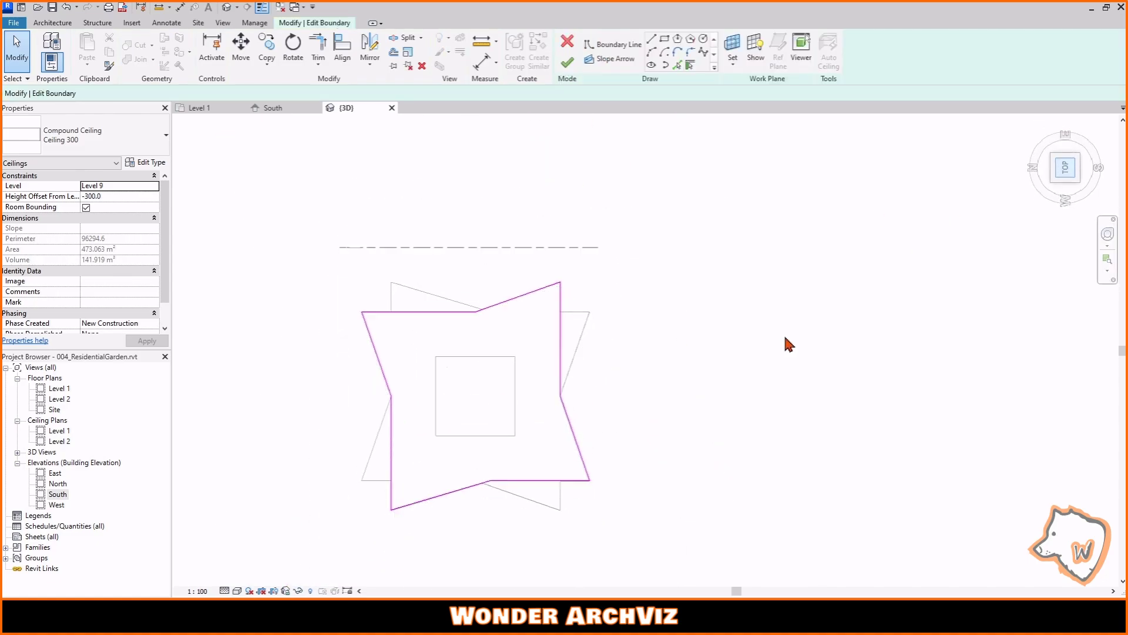
{"action": "scroll", "coordinate": [579, 389], "scroll_direction": "up", "scroll_amount": 3}
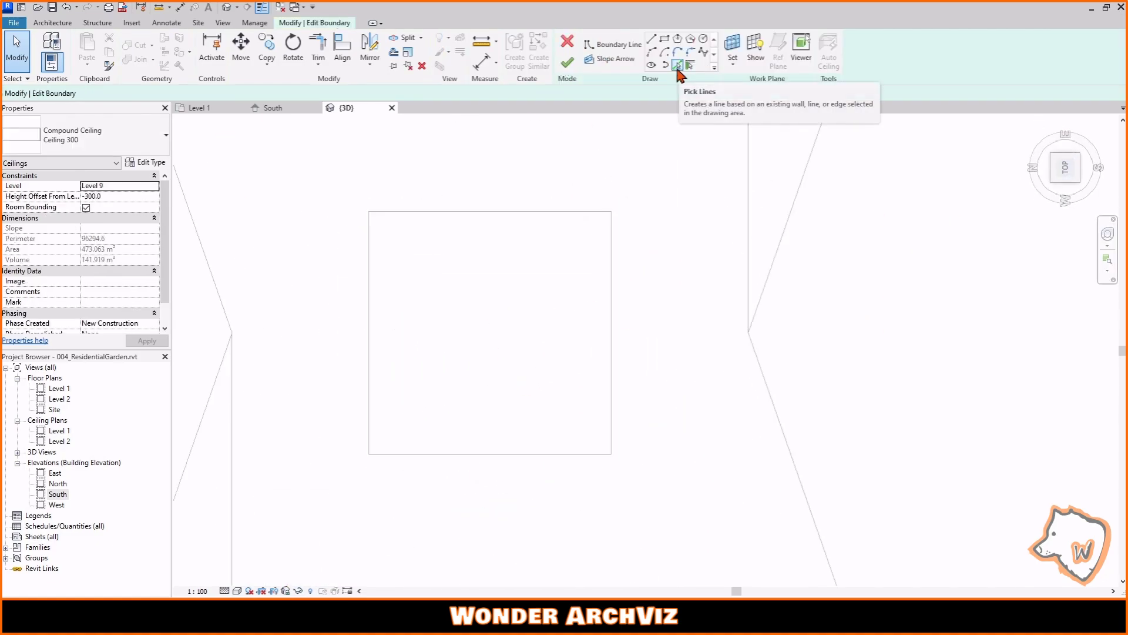
{"action": "left_click", "coordinate": [677, 64]}
{"action": "left_click", "coordinate": [568, 63]}
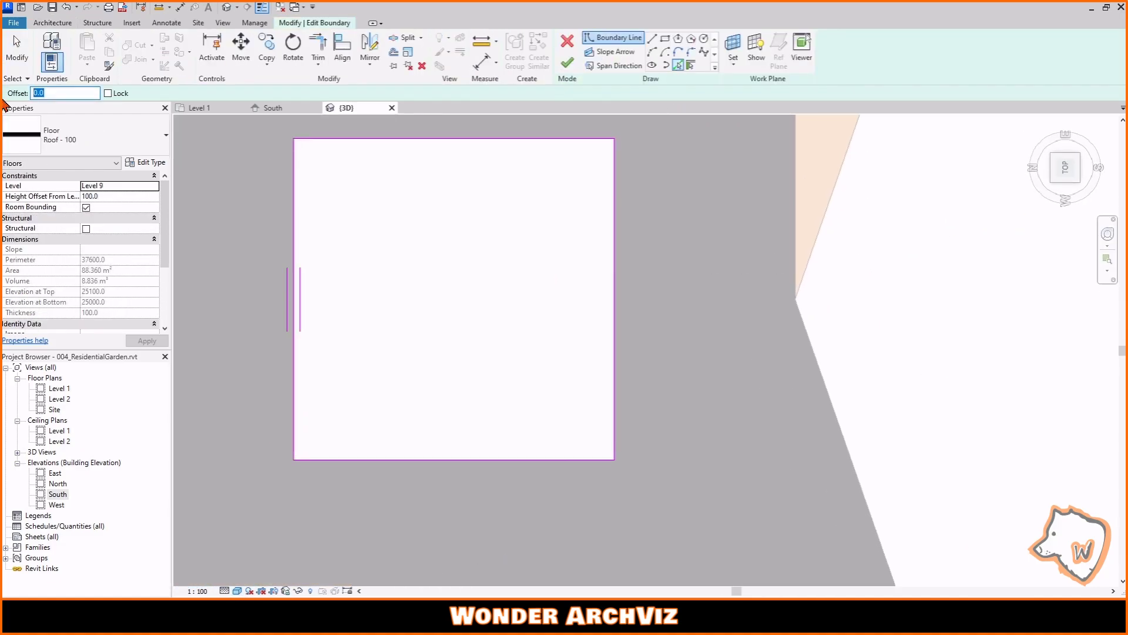
- Add new boundary lines to the Level 9 roof sketch, offset 100 mm outside the existing square
{"action": "type", "text": "100"}
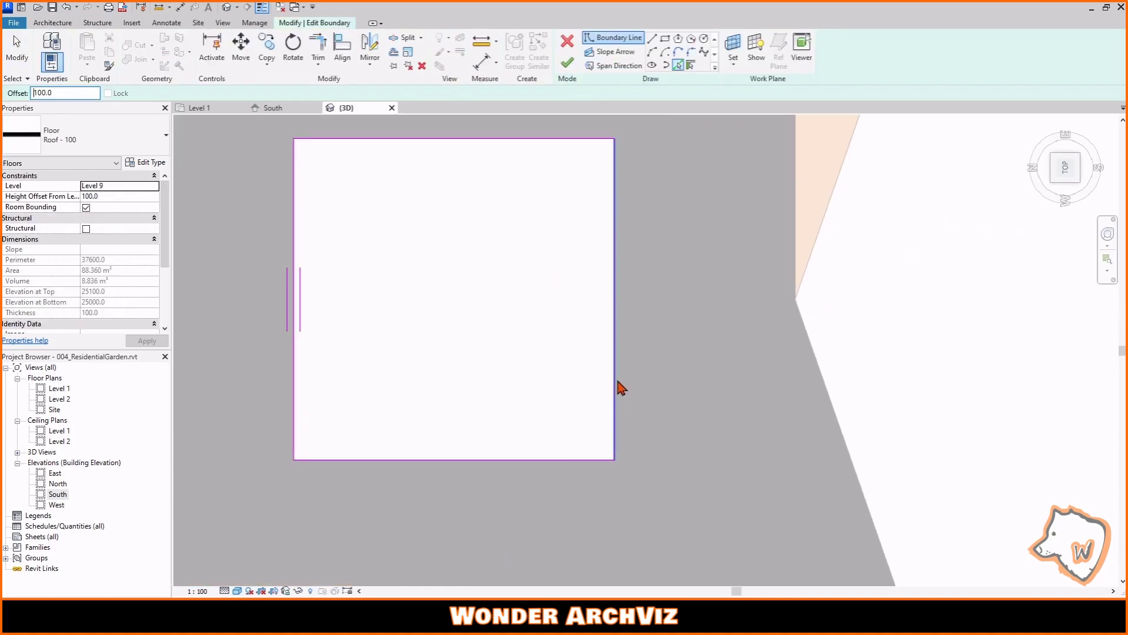
{"action": "scroll", "coordinate": [603, 475], "scroll_direction": "up", "scroll_amount": 4}
{"action": "left_click", "coordinate": [641, 415]}
{"action": "left_click", "coordinate": [625, 427]}
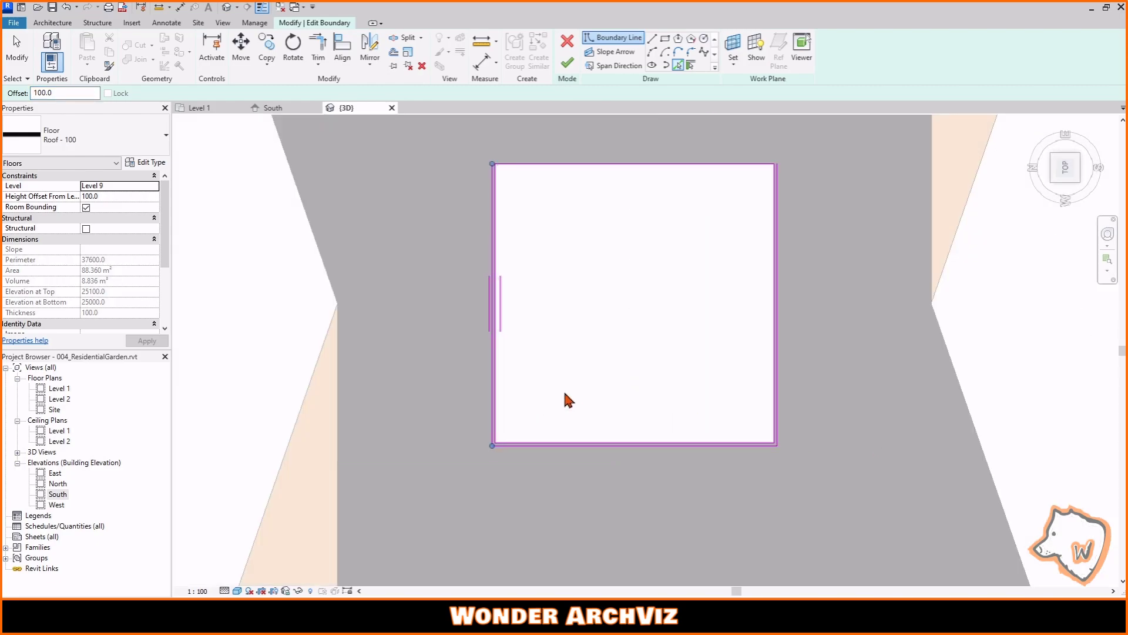
{"action": "scroll", "coordinate": [517, 442], "scroll_direction": "up", "scroll_amount": 2}
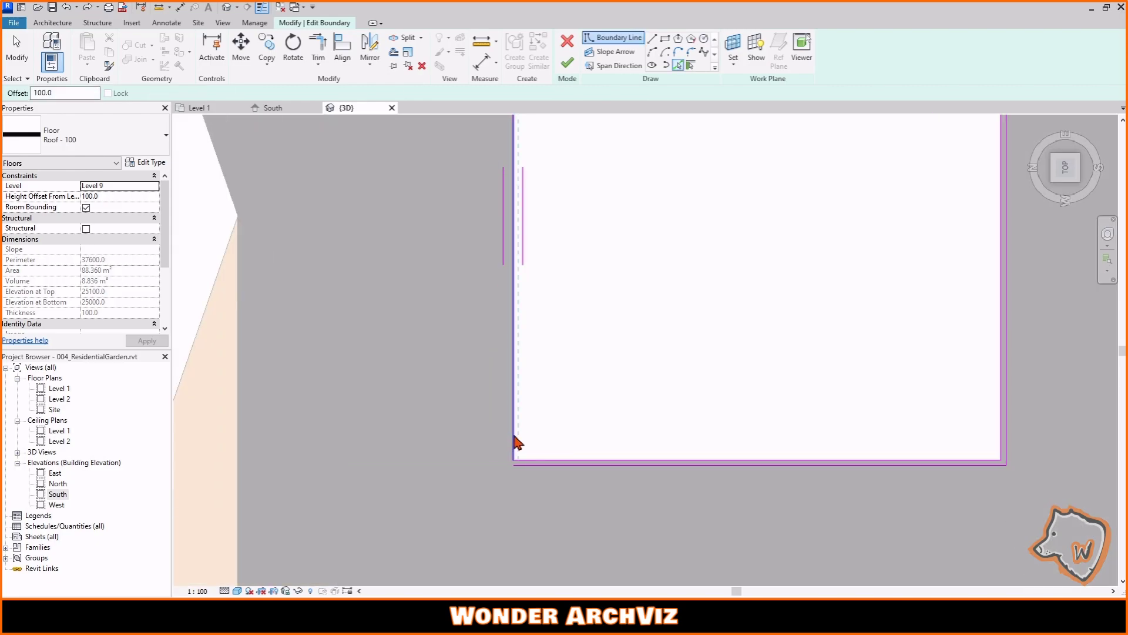
{"action": "left_click", "coordinate": [512, 436]}
{"action": "scroll", "coordinate": [512, 437], "scroll_direction": "down", "scroll_amount": 4}
{"action": "scroll", "coordinate": [588, 135], "scroll_direction": "up", "scroll_amount": 3}
{"action": "left_click", "coordinate": [500, 188]}
- Trim the offset lines at their corners, delete the original inner square, and close the Level 9 roof boundary
{"action": "scroll", "coordinate": [433, 231], "scroll_direction": "down", "scroll_amount": 5}
{"action": "scroll", "coordinate": [512, 431], "scroll_direction": "up", "scroll_amount": 4}
{"action": "left_click", "coordinate": [319, 47]}
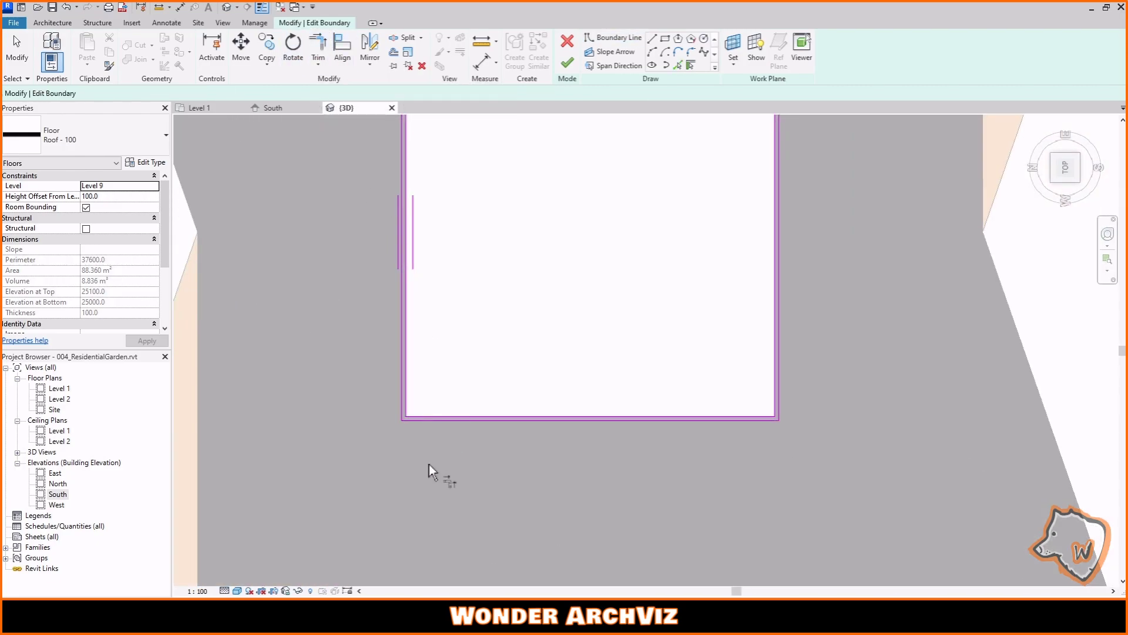
{"action": "scroll", "coordinate": [429, 464], "scroll_direction": "down", "scroll_amount": 2}
{"action": "key", "text": "Escape"}
{"action": "scroll", "coordinate": [411, 446], "scroll_direction": "up", "scroll_amount": 3}
{"action": "left_click", "coordinate": [440, 414]}
{"action": "key", "text": "Delete"}
{"action": "scroll", "coordinate": [509, 489], "scroll_direction": "down", "scroll_amount": 3}
{"action": "left_click", "coordinate": [567, 63]}
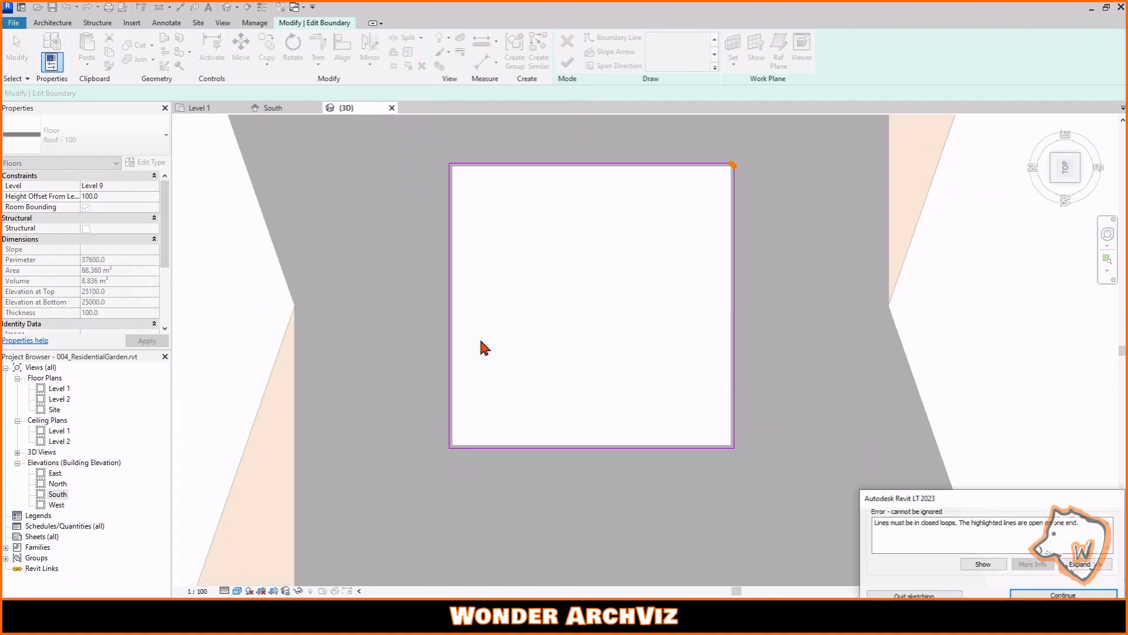
{"action": "left_click", "coordinate": [1087, 591]}
{"action": "scroll", "coordinate": [805, 138], "scroll_direction": "up", "scroll_amount": 1}
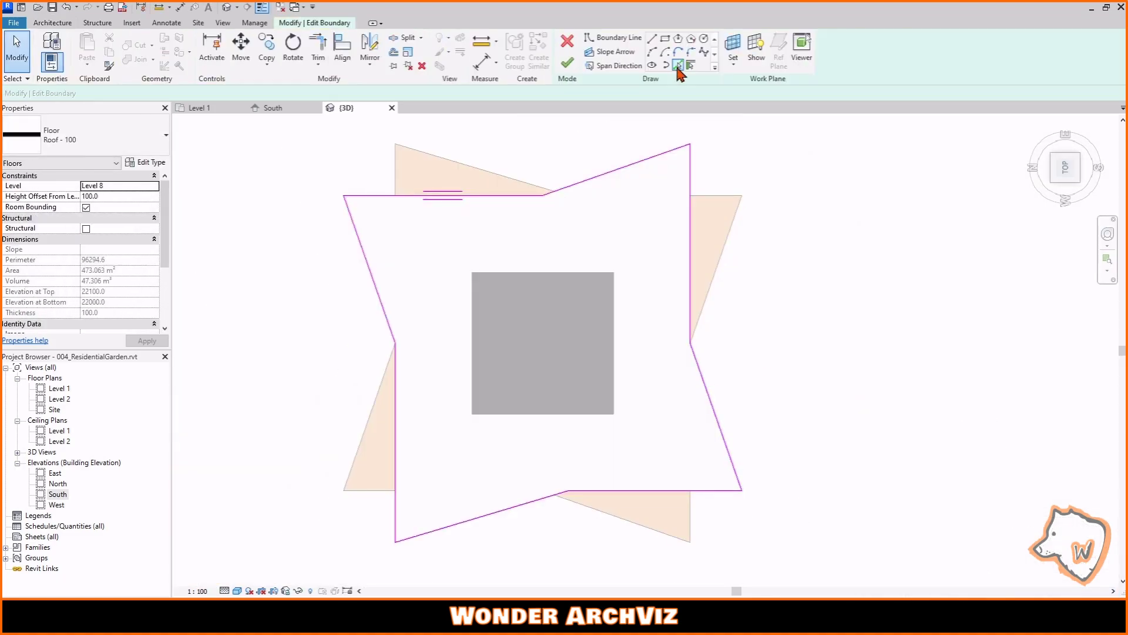
- Redraw the Level 8 roof boundary with lines picked 100 mm outside the star-shaped ceiling edges
{"action": "type", "text": "100"}
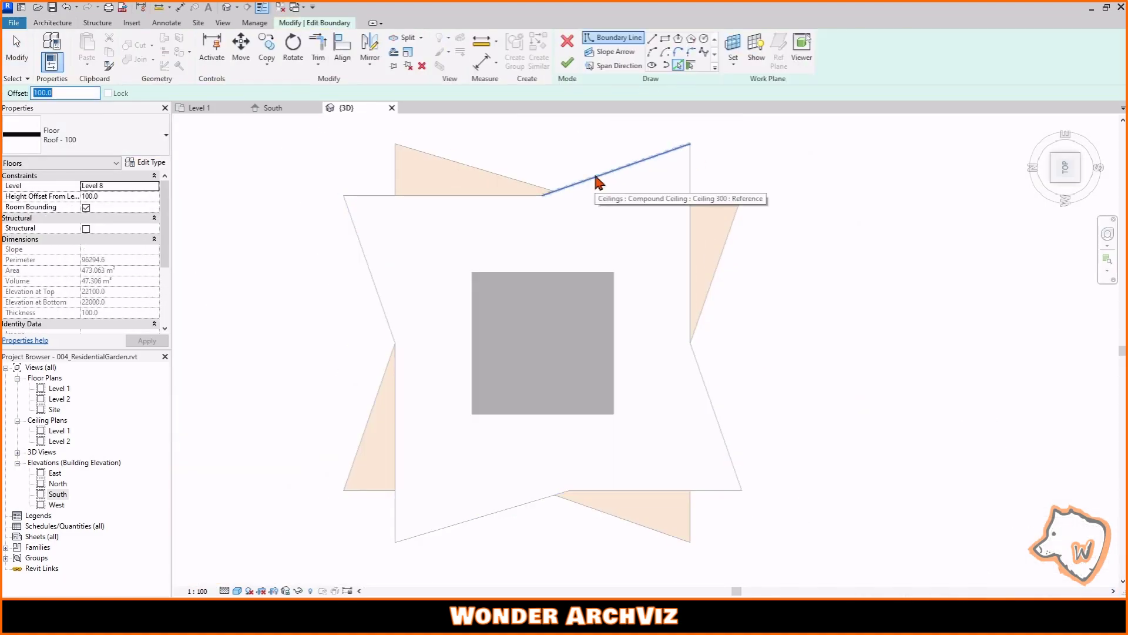
{"action": "left_click", "coordinate": [595, 178]}
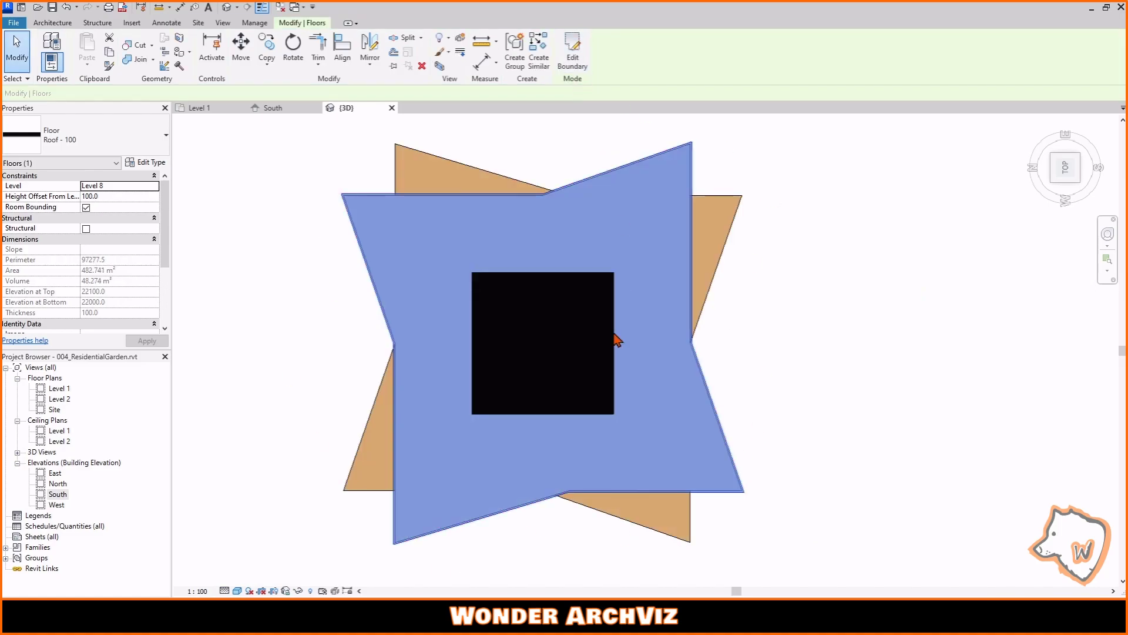
{"action": "mouse_move", "coordinate": [612, 338]}
{"action": "middle_mouse_down", "text": "shift"}
{"action": "mouse_move", "coordinate": [630, 390]}
{"action": "mouse_move", "coordinate": [579, 330]}
{"action": "mouse_move", "coordinate": [563, 229]}
{"action": "middle_mouse_up", "text": "shift"}
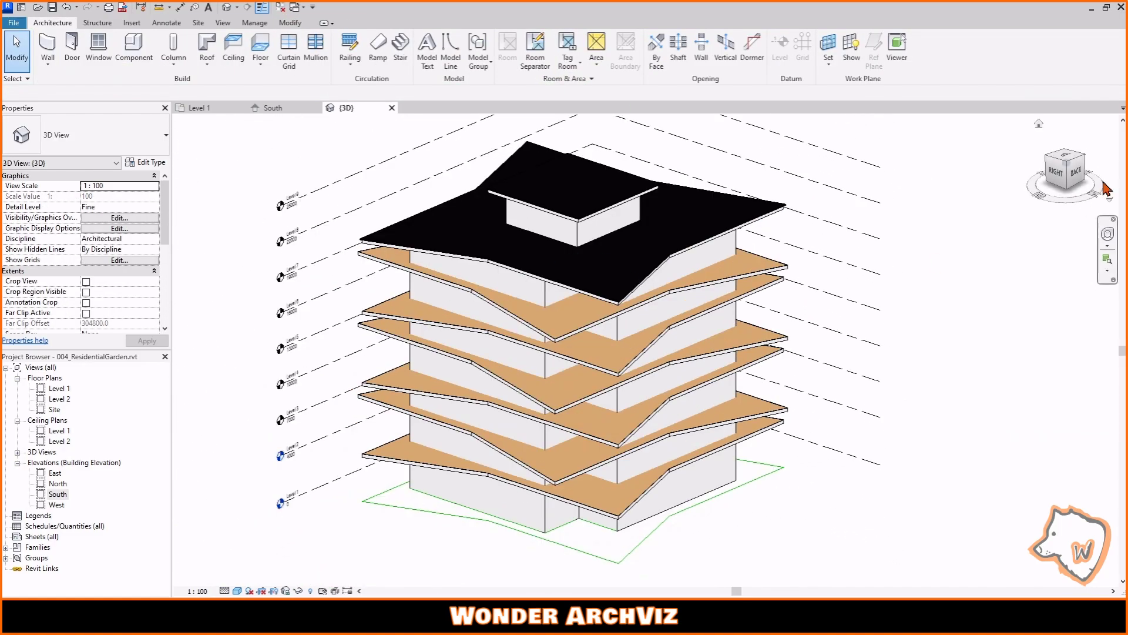
- Show the building from the top in Wireframe and start a named in-place wall model for the column
{"action": "left_click", "coordinate": [1065, 168]}
{"action": "left_click", "coordinate": [237, 591]}
{"action": "left_click", "coordinate": [264, 532]}
{"action": "scroll", "coordinate": [509, 439], "scroll_direction": "up", "scroll_amount": 5}
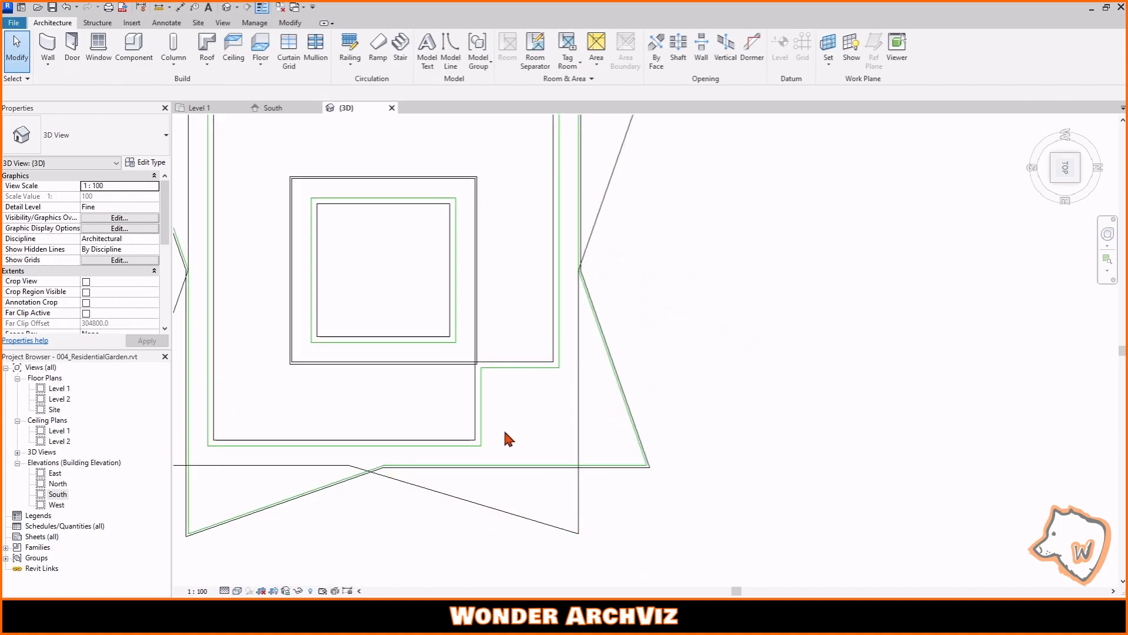
{"action": "scroll", "coordinate": [505, 433], "scroll_direction": "up", "scroll_amount": 2}
{"action": "left_click", "coordinate": [52, 58]}
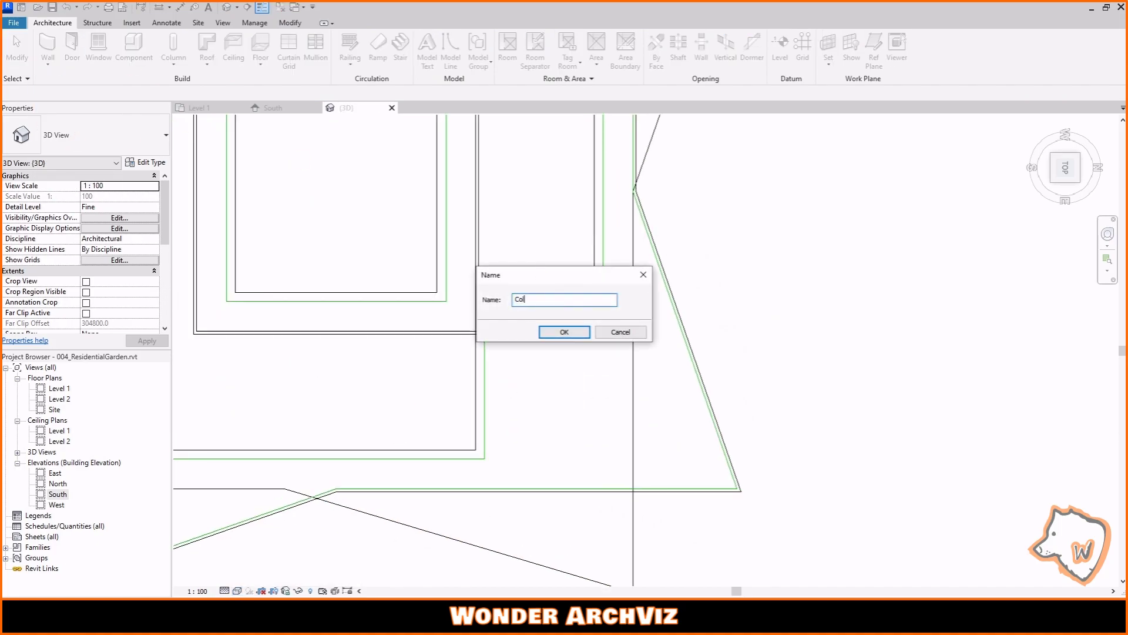
{"action": "left_click", "coordinate": [585, 333]}
- Sketch a 300 mm square extrusion profile at the outer wall corner beside the notch
{"action": "left_click", "coordinate": [100, 47]}
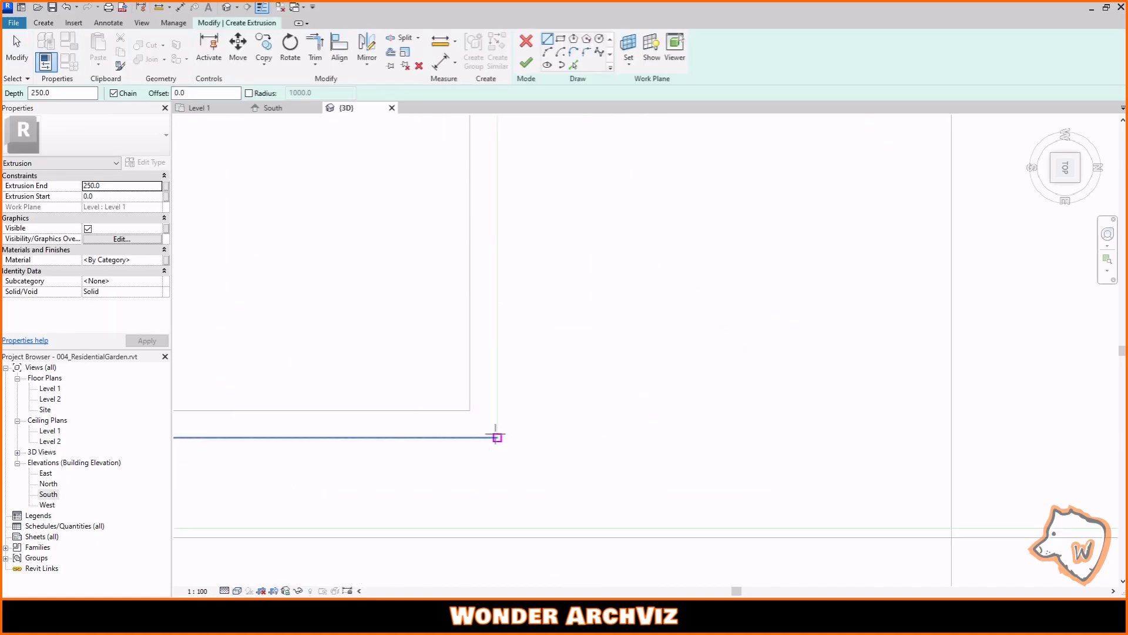
{"action": "scroll", "coordinate": [479, 435], "scroll_direction": "up", "scroll_amount": 3}
{"action": "key", "text": "Escape"}
{"action": "scroll", "coordinate": [456, 469], "scroll_direction": "down", "scroll_amount": 3}
- Move the square profile across to the open notch corner, in line with the outer face of the other wall
{"action": "left_click_drag", "start_coordinate": [454, 470], "coordinate": [523, 377]}
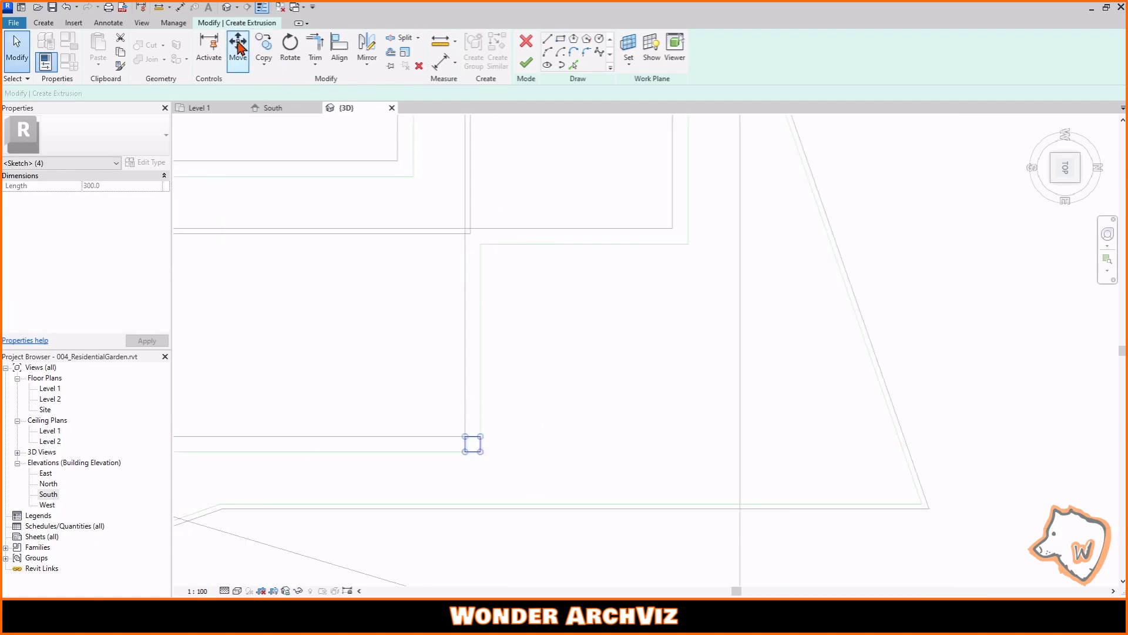
{"action": "left_click", "coordinate": [238, 50]}
{"action": "left_click", "coordinate": [479, 452]}
{"action": "left_click", "coordinate": [689, 452]}
- Shift the square profile 50 mm inward from both outer wall face lines
{"action": "scroll", "coordinate": [680, 456], "scroll_direction": "up", "scroll_amount": 1}
{"action": "left_click", "coordinate": [635, 393]}
{"action": "type", "text": "50"}
{"action": "key", "text": "Return"}
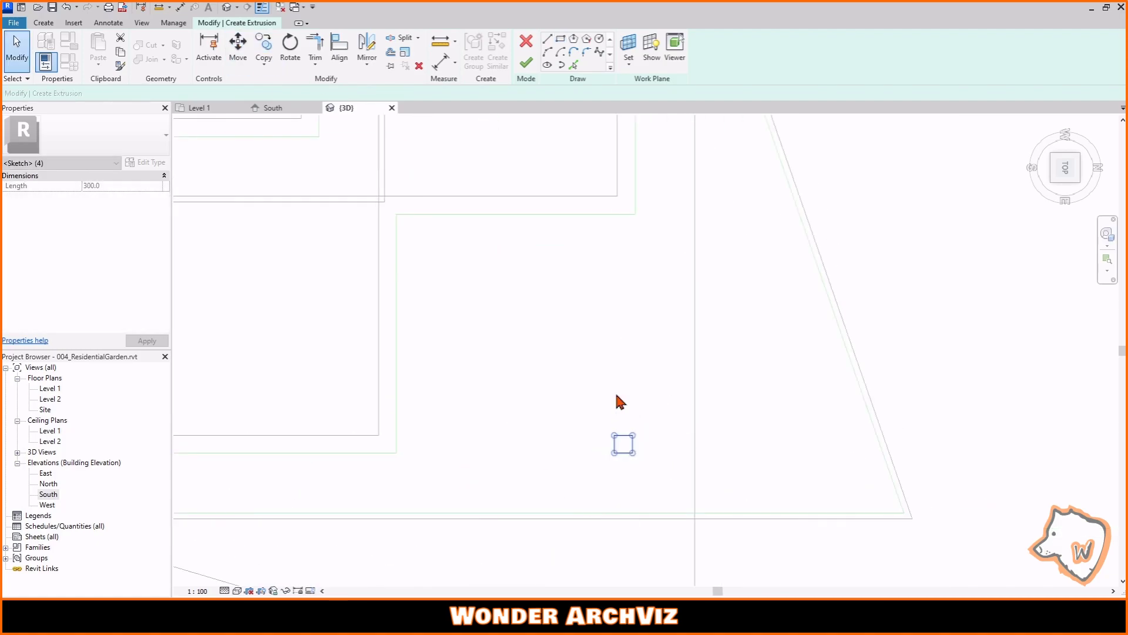
{"action": "key", "text": "m"}
{"action": "key", "text": "v"}
{"action": "left_click", "coordinate": [635, 405]}
{"action": "key", "text": "Escape"}
{"action": "scroll", "coordinate": [567, 343], "scroll_direction": "down", "scroll_amount": 1}
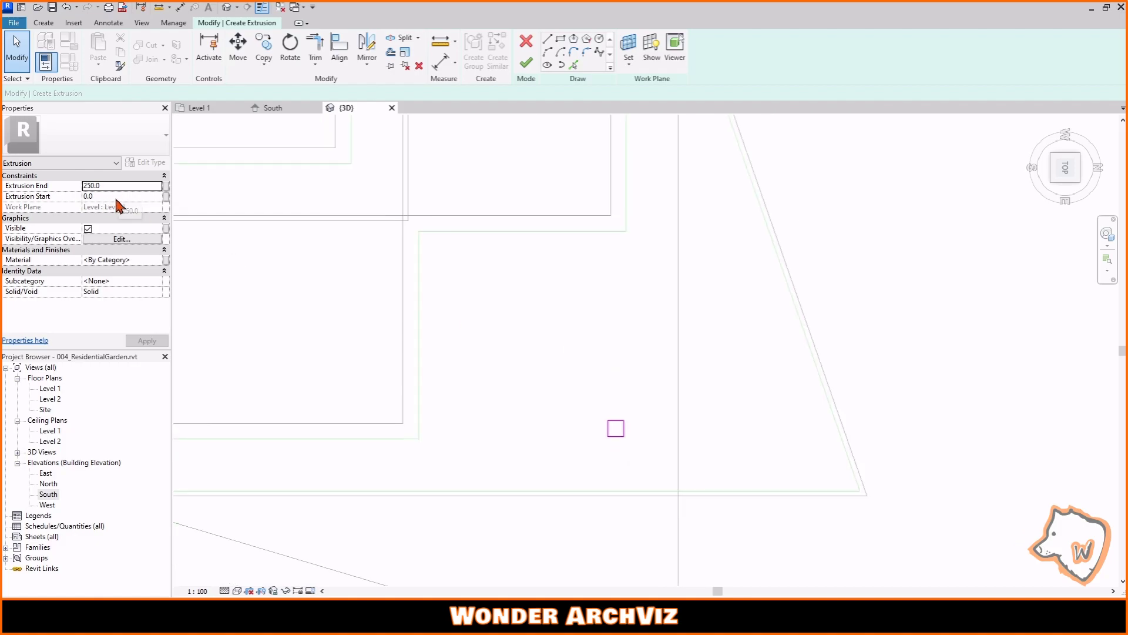
- In the South elevation, set the column's extrusion end to 21700 and finish the in-place model
{"action": "double_click", "coordinate": [57, 491]}
{"action": "scroll", "coordinate": [471, 377], "scroll_direction": "down", "scroll_amount": 5}
{"action": "scroll", "coordinate": [647, 376], "scroll_direction": "up", "scroll_amount": 6}
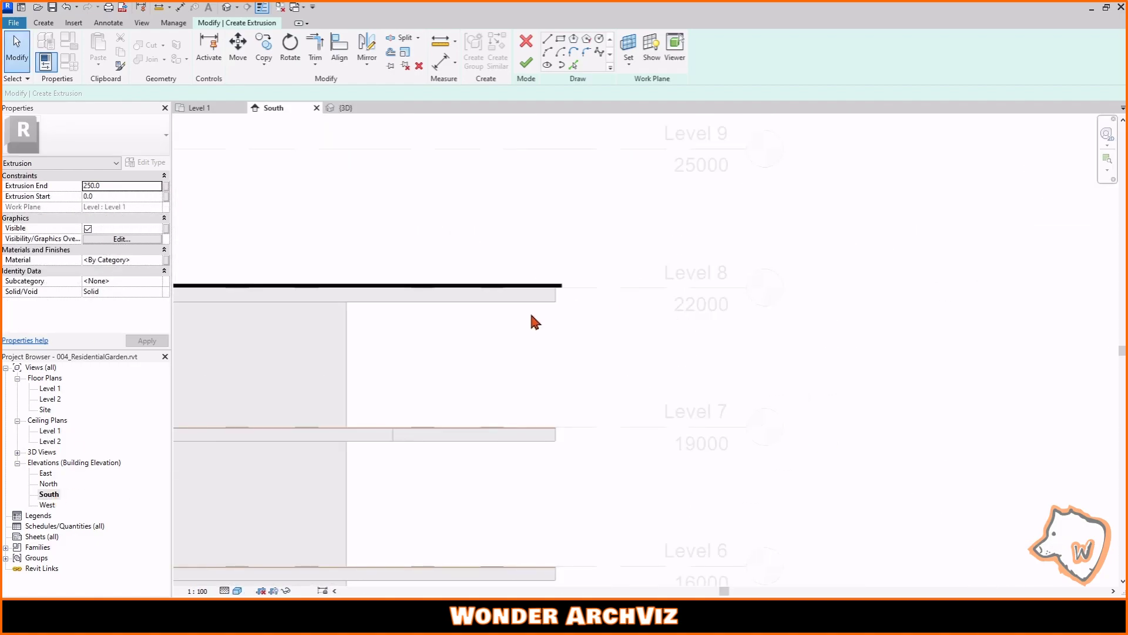
{"action": "left_click", "coordinate": [122, 186]}
{"action": "type", "text": "2"}
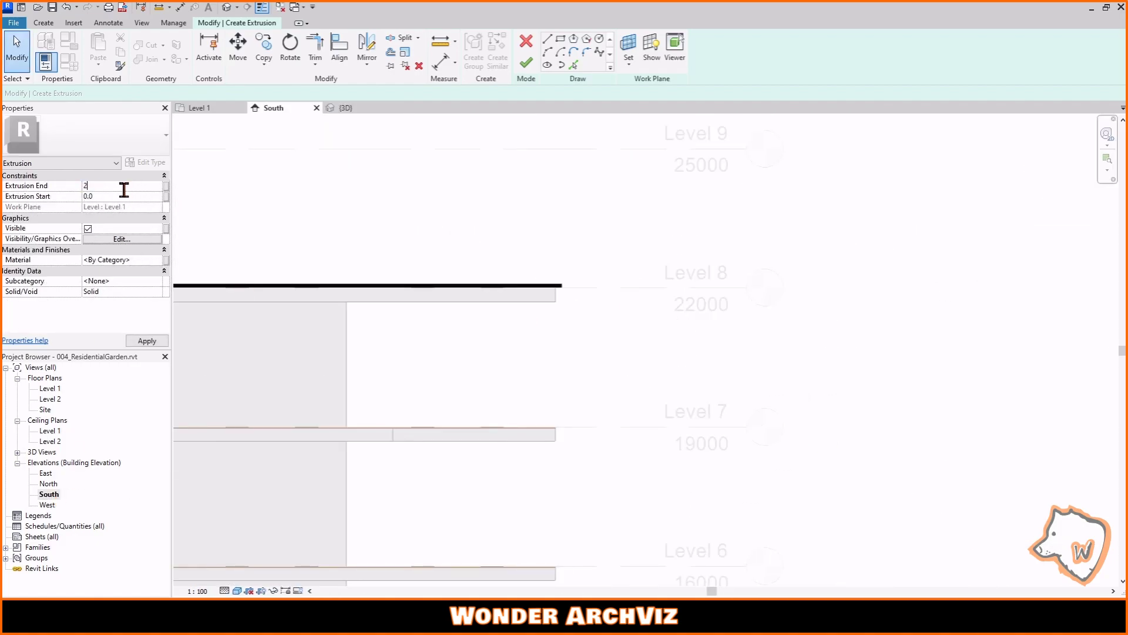
{"action": "left_click", "coordinate": [526, 62]}
{"action": "scroll", "coordinate": [660, 265], "scroll_direction": "down", "scroll_amount": 8}
{"action": "scroll", "coordinate": [676, 530], "scroll_direction": "up", "scroll_amount": 1}
{"action": "left_click", "coordinate": [723, 56]}
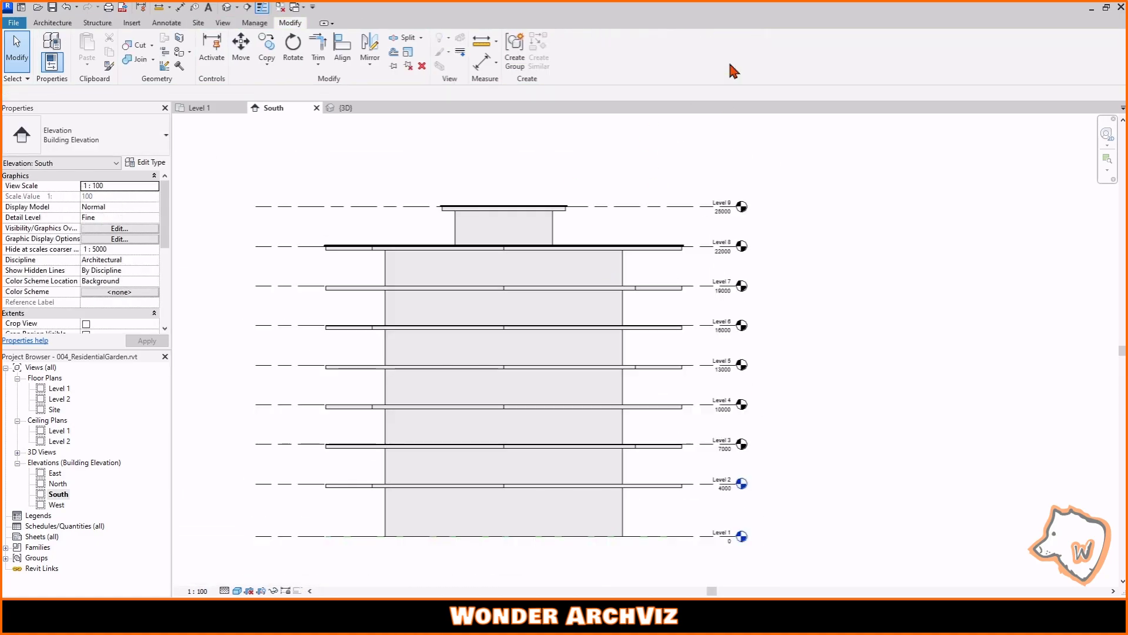
- Check the column's top end against the Level 8 ceiling in the South elevation
{"action": "scroll", "coordinate": [538, 291], "scroll_direction": "down", "scroll_amount": 3}
{"action": "scroll", "coordinate": [588, 209], "scroll_direction": "up", "scroll_amount": 5}
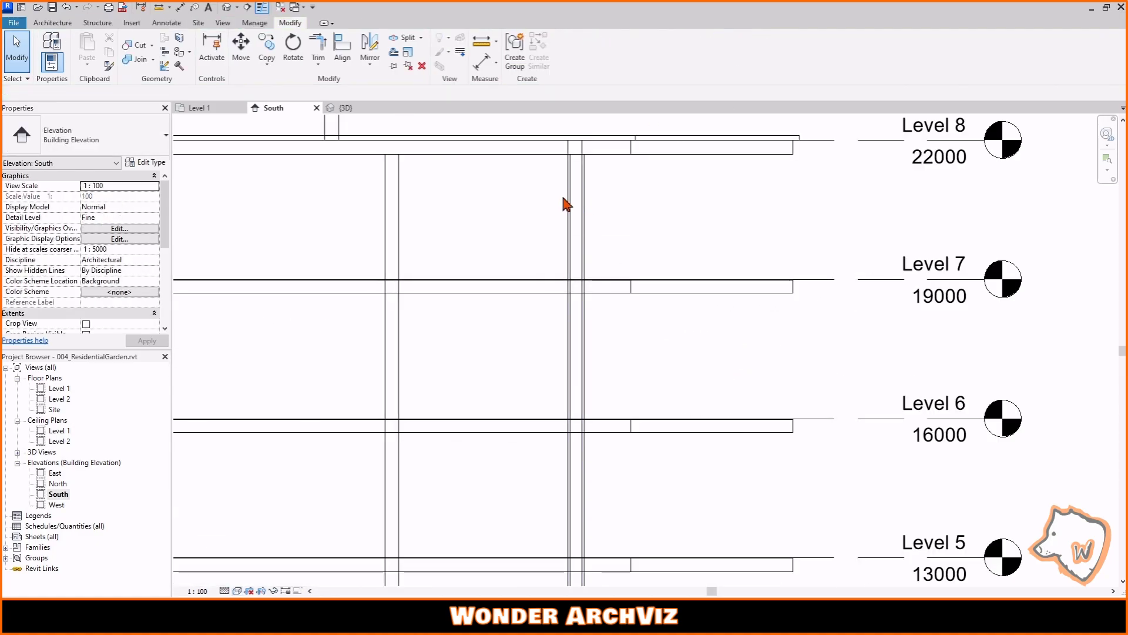
{"action": "left_click", "coordinate": [570, 201]}
{"action": "scroll", "coordinate": [584, 152], "scroll_direction": "up", "scroll_amount": 2}
{"action": "scroll", "coordinate": [650, 249], "scroll_direction": "down", "scroll_amount": 6}
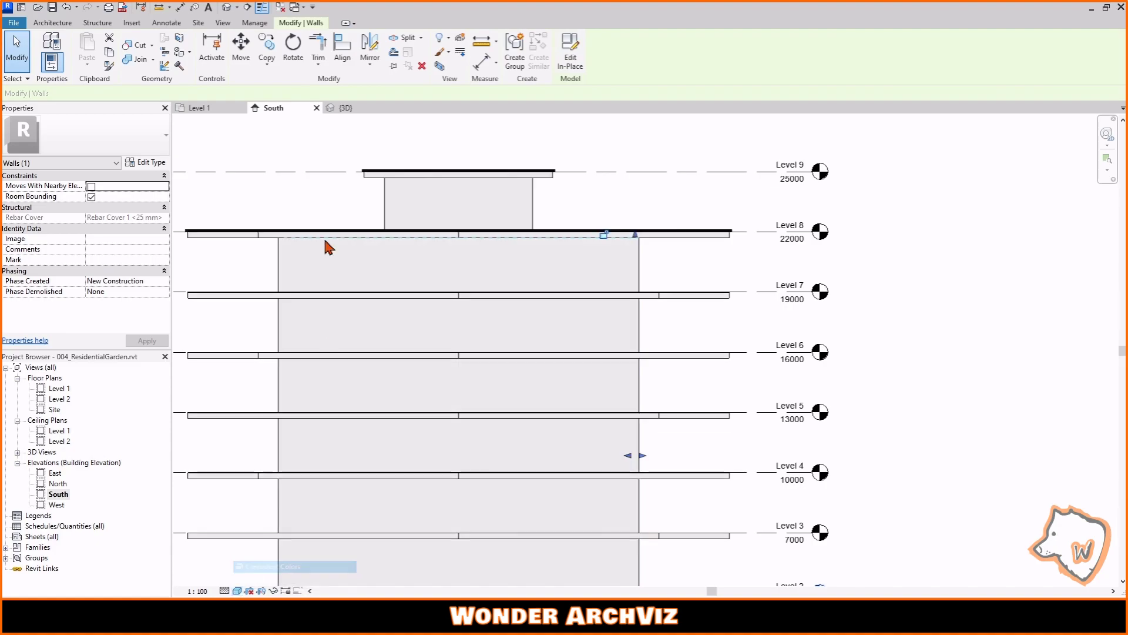
- Display the 3D view in the Consistent Colors visual style and bring the notch column into view
{"action": "left_click", "coordinate": [345, 108]}
{"action": "middle_click_drag", "start_coordinate": [676, 548], "coordinate": [652, 470], "text": "shift"}
{"action": "left_click", "coordinate": [237, 590]}
{"action": "left_click", "coordinate": [320, 564]}
{"action": "left_click", "coordinate": [564, 543]}
{"action": "scroll", "coordinate": [559, 529], "scroll_direction": "up", "scroll_amount": 2}
{"action": "middle_click_drag", "start_coordinate": [567, 538], "coordinate": [505, 497], "text": "shift"}
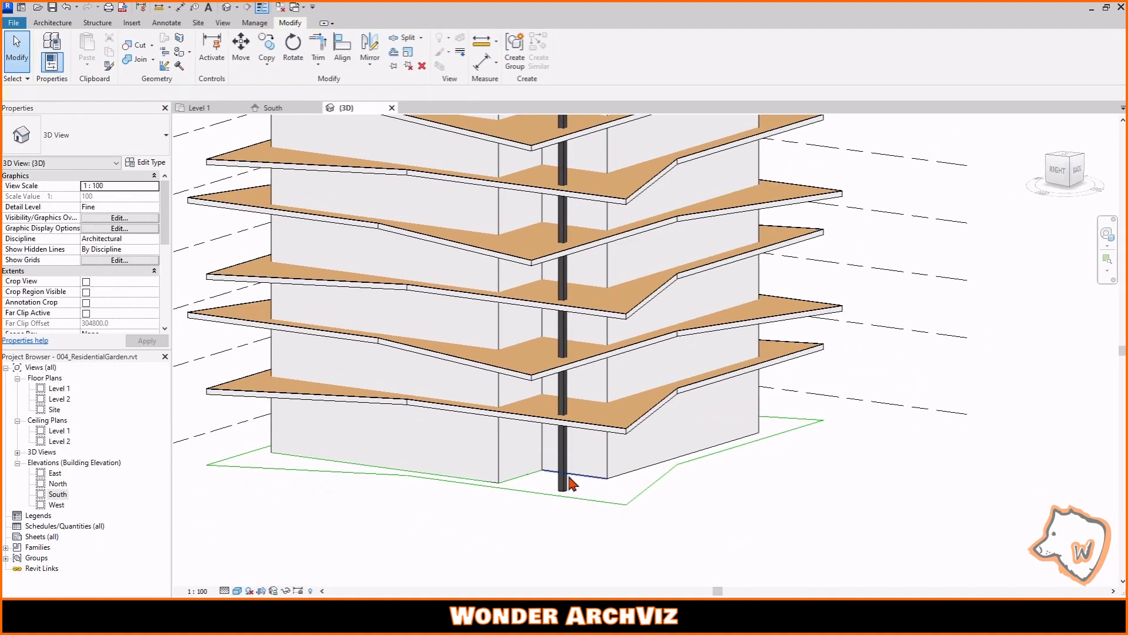
- Assign the Damp-proofing material to the column extrusion and finish the in-place edit
{"action": "left_click", "coordinate": [566, 479]}
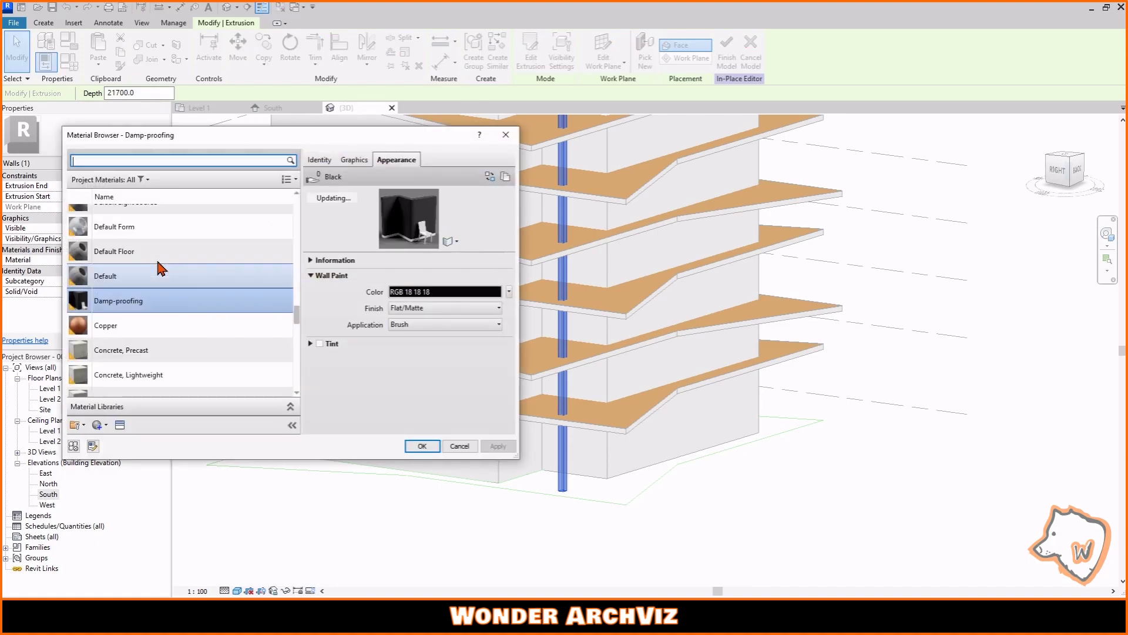
{"action": "left_click", "coordinate": [429, 444]}
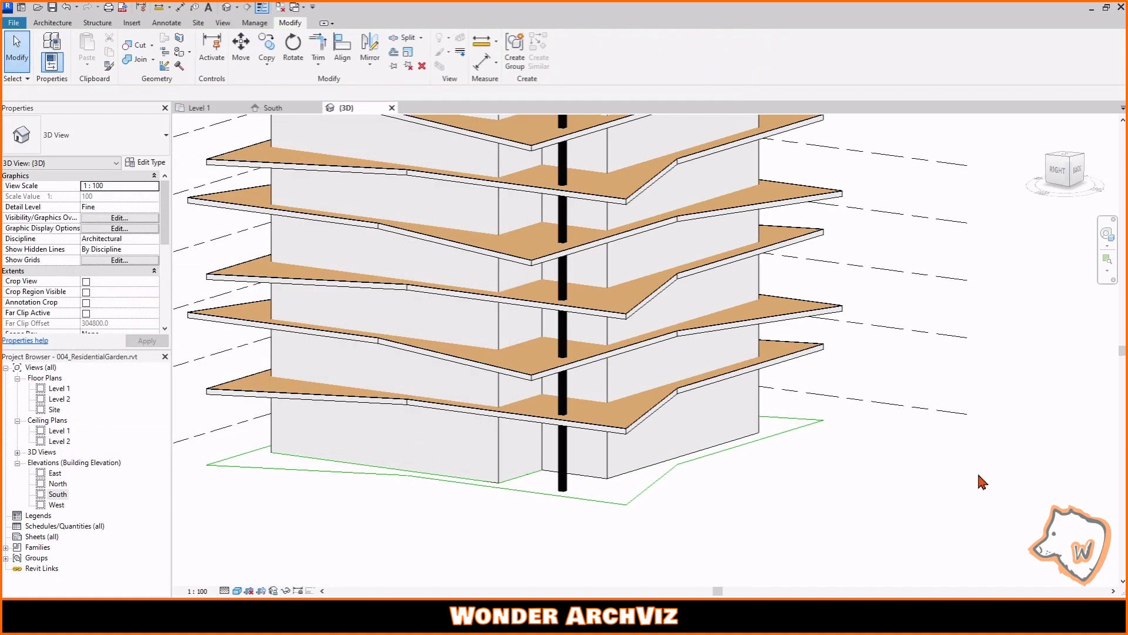
{"action": "middle_click_drag", "start_coordinate": [806, 523], "coordinate": [758, 545], "text": "shift"}
{"action": "scroll", "coordinate": [758, 544], "scroll_direction": "down", "scroll_amount": 2}
{"action": "middle_click_drag", "start_coordinate": [841, 320], "coordinate": [788, 365], "text": "shift"}
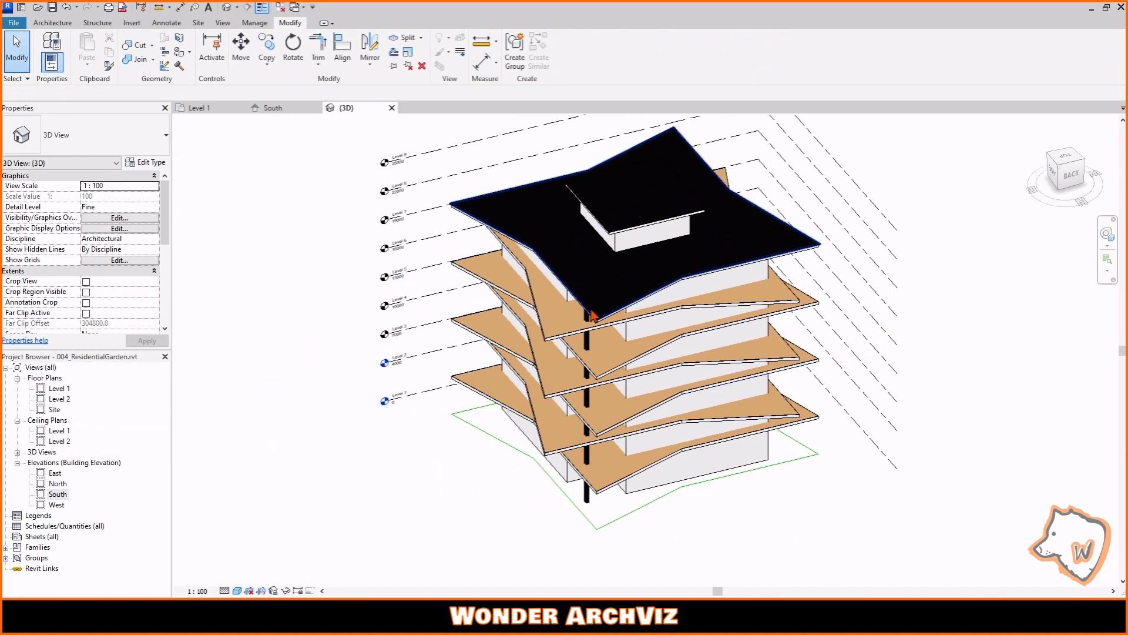
- Start a wall with the Storefront curtain wall type duplicated as Windows, with 1000 vertical and 3000 horizontal grid spacing
{"action": "middle_click_drag", "start_coordinate": [735, 294], "coordinate": [676, 247], "text": "shift"}
{"action": "left_click", "coordinate": [57, 24]}
{"action": "left_click", "coordinate": [49, 45]}
{"action": "left_click", "coordinate": [113, 139]}
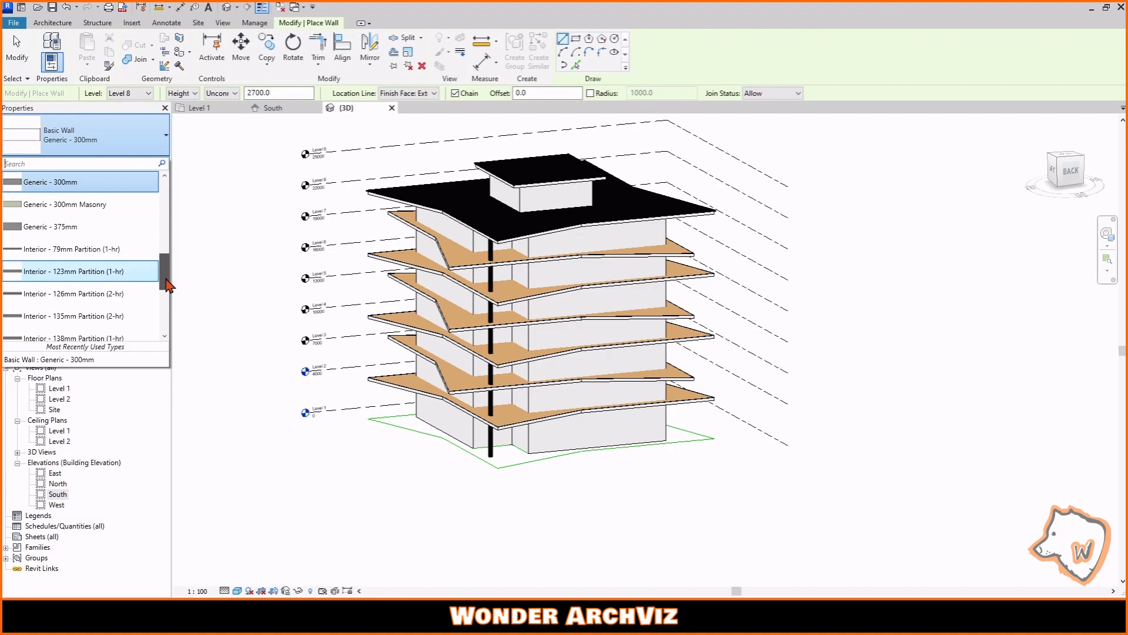
{"action": "left_click_drag", "start_coordinate": [165, 278], "coordinate": [165, 328]}
{"action": "left_click", "coordinate": [105, 240]}
{"action": "left_click", "coordinate": [150, 163]}
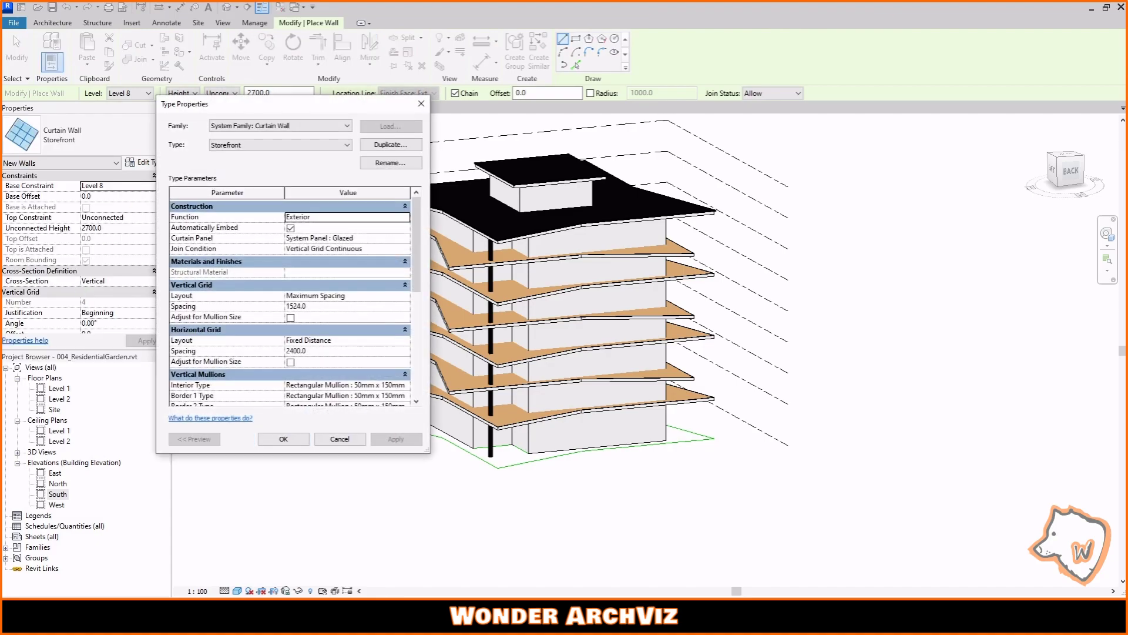
{"action": "left_click", "coordinate": [391, 145]}
{"action": "type", "text": "Windows"}
{"action": "left_click", "coordinate": [294, 302]}
{"action": "left_click", "coordinate": [283, 439]}
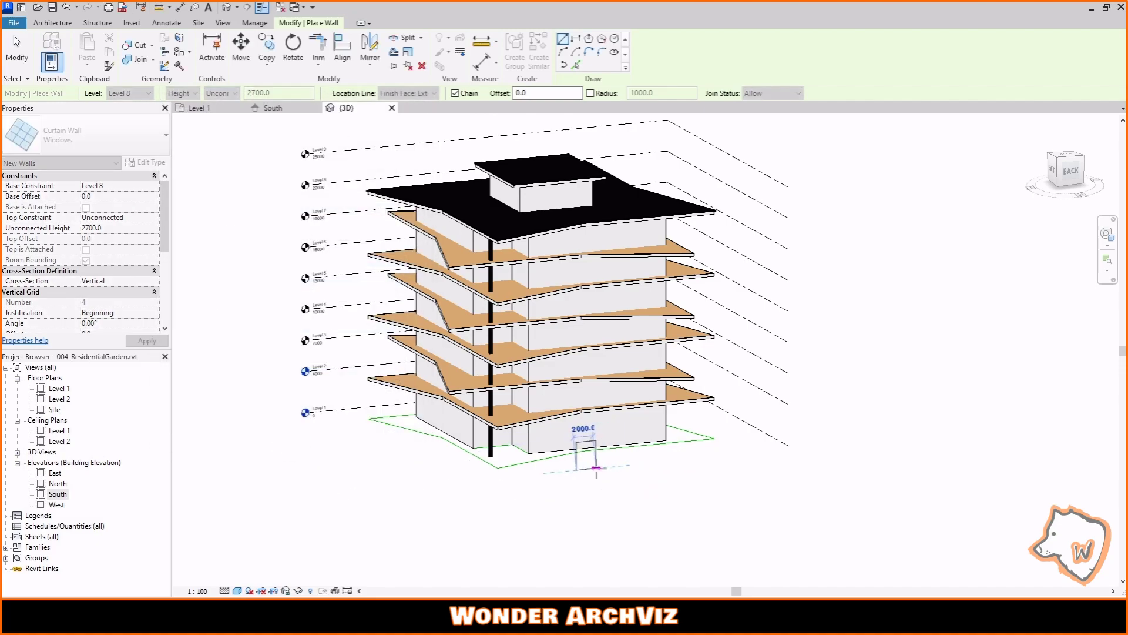
- Place a Windows curtain wall 2000 mm long beside the building's ground-floor back wall, finish the wall command and select the piece
{"action": "scroll", "coordinate": [588, 479], "scroll_direction": "up", "scroll_amount": 4}
{"action": "key", "text": "Escape"}
{"action": "key", "text": "Escape"}
{"action": "scroll", "coordinate": [573, 465], "scroll_direction": "up", "scroll_amount": 5}
{"action": "left_click", "coordinate": [611, 502]}
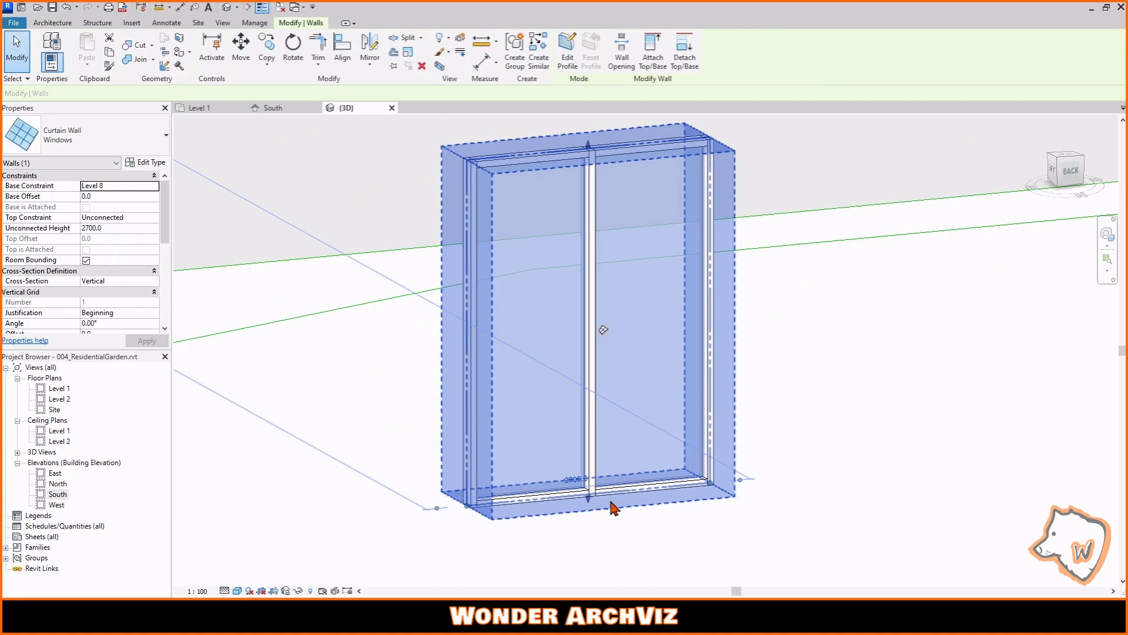
- Pick a bottom mullion of the window, search the project for "mullion" and expand the Rectangular Mullion family types
{"action": "left_click", "coordinate": [646, 554]}
{"action": "left_click", "coordinate": [632, 493]}
{"action": "right_click", "coordinate": [154, 406]}
{"action": "left_click", "coordinate": [161, 414]}
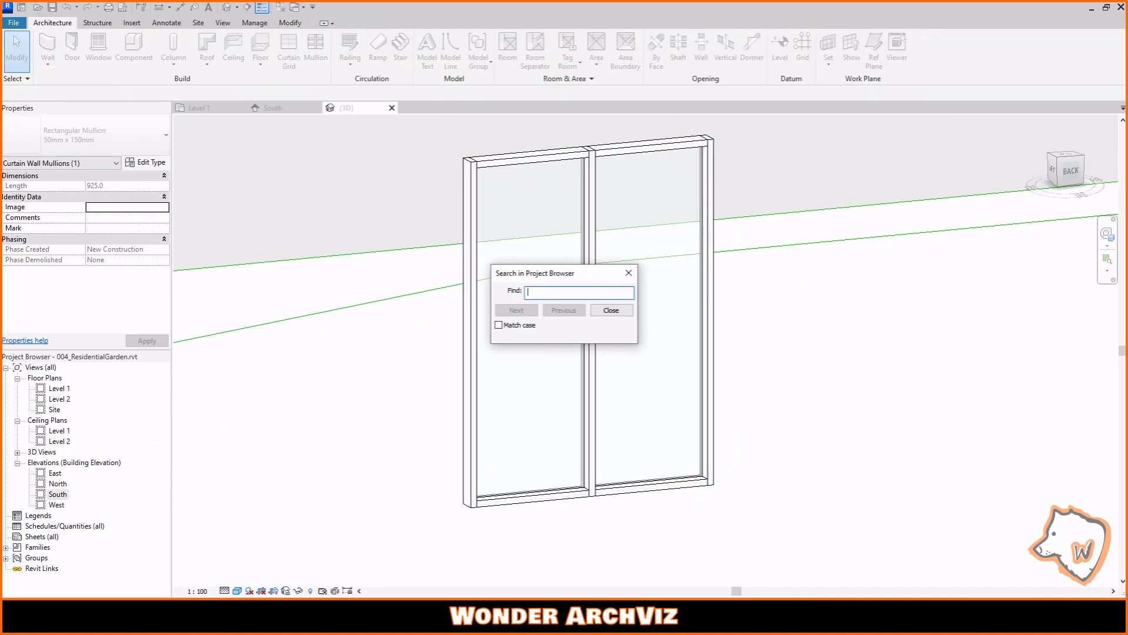
{"action": "type", "text": "mullion"}
{"action": "key", "text": "Return"}
{"action": "left_click", "coordinate": [611, 310]}
{"action": "left_click", "coordinate": [17, 579]}
{"action": "scroll", "coordinate": [45, 494], "scroll_direction": "down", "scroll_amount": 2}
{"action": "left_click", "coordinate": [29, 505]}
{"action": "scroll", "coordinate": [71, 512], "scroll_direction": "down", "scroll_amount": 2}
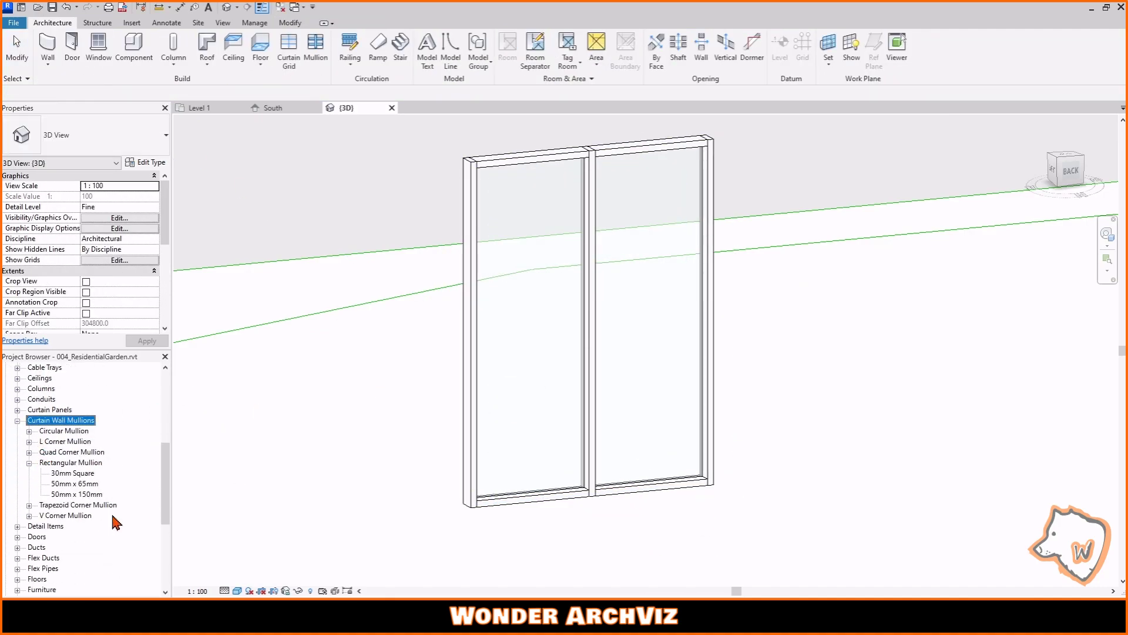
- Duplicate the 50mm x 150mm rectangular mullion type and rename the copy 100mm x 150
{"action": "left_click", "coordinate": [87, 495]}
{"action": "scroll", "coordinate": [91, 470], "scroll_direction": "down", "scroll_amount": 2}
{"action": "right_click", "coordinate": [91, 434]}
{"action": "left_click", "coordinate": [97, 440]}
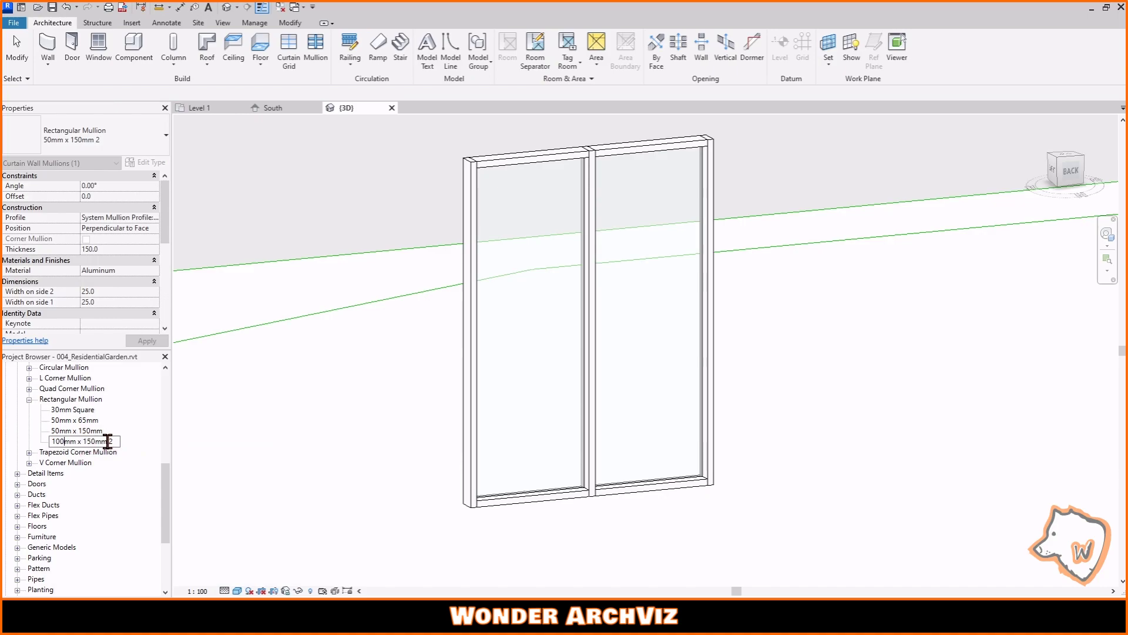
- Set both side widths of the 100mm x 150 mullion type to 50 and its material to Damp-proofing
{"action": "double_click", "coordinate": [77, 441]}
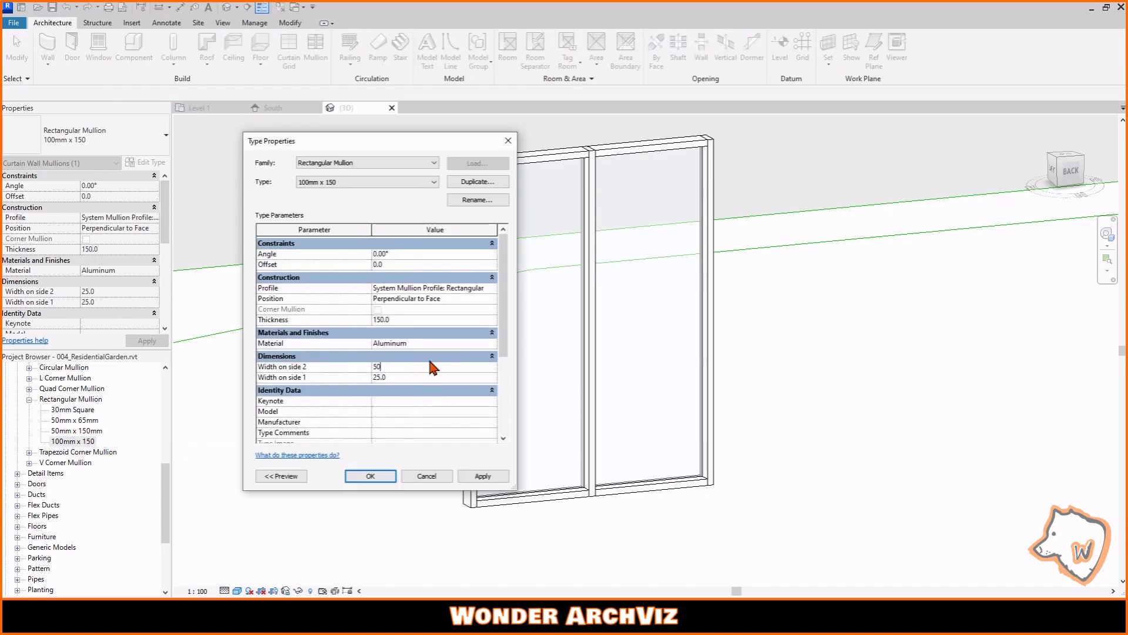
{"action": "left_click", "coordinate": [407, 390]}
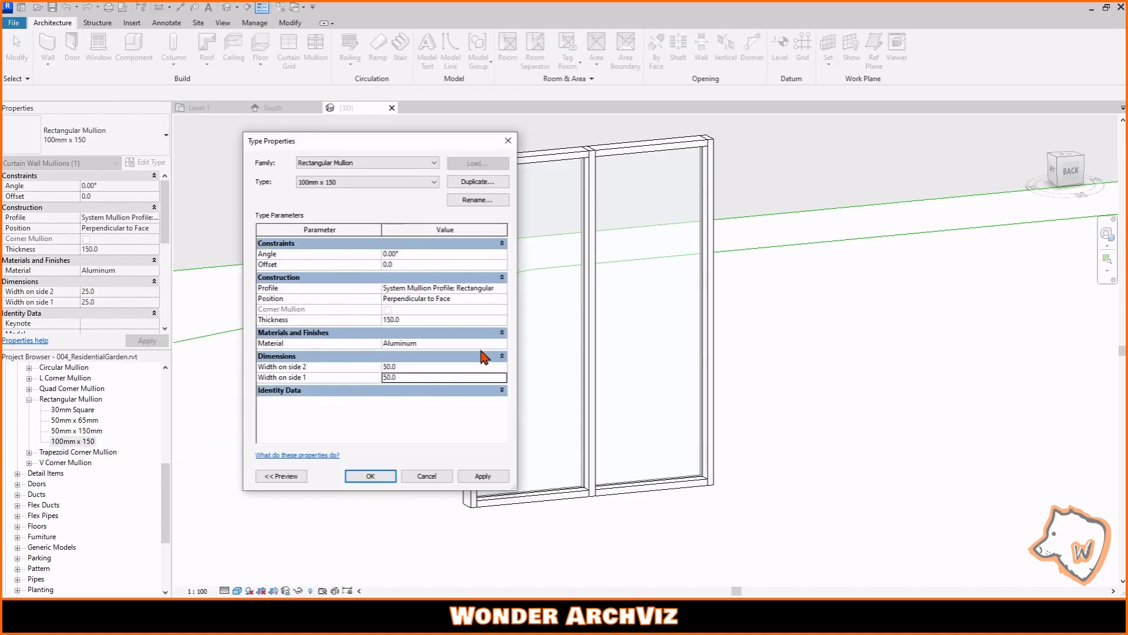
{"action": "left_click", "coordinate": [503, 343]}
{"action": "left_click", "coordinate": [191, 161]}
{"action": "left_click", "coordinate": [421, 445]}
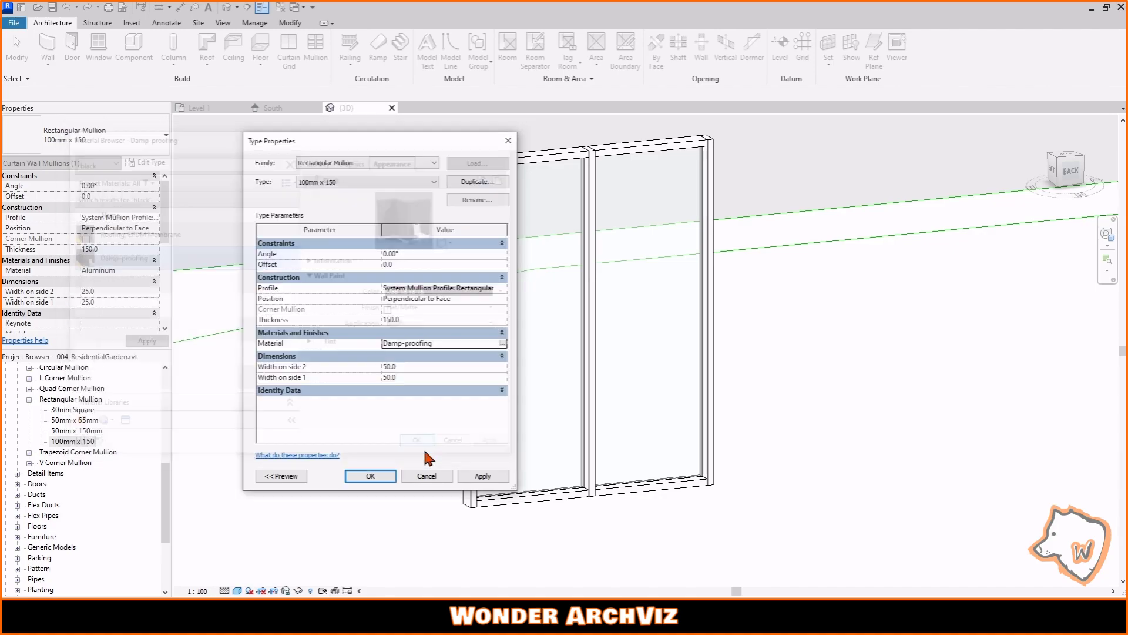
{"action": "left_click", "coordinate": [370, 476]}
- In the Windows curtain wall type, assign the 100mm x 150 rectangular mullion to the vertical interior, border 1 and border 2 mullions
{"action": "left_click", "coordinate": [467, 383]}
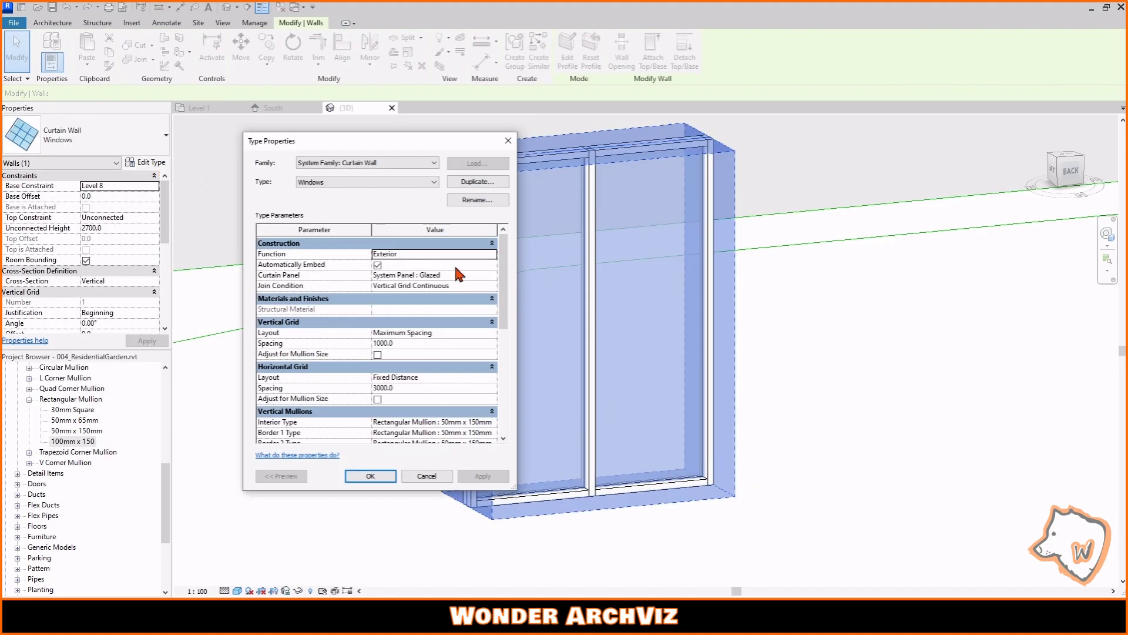
{"action": "left_click", "coordinate": [494, 320]}
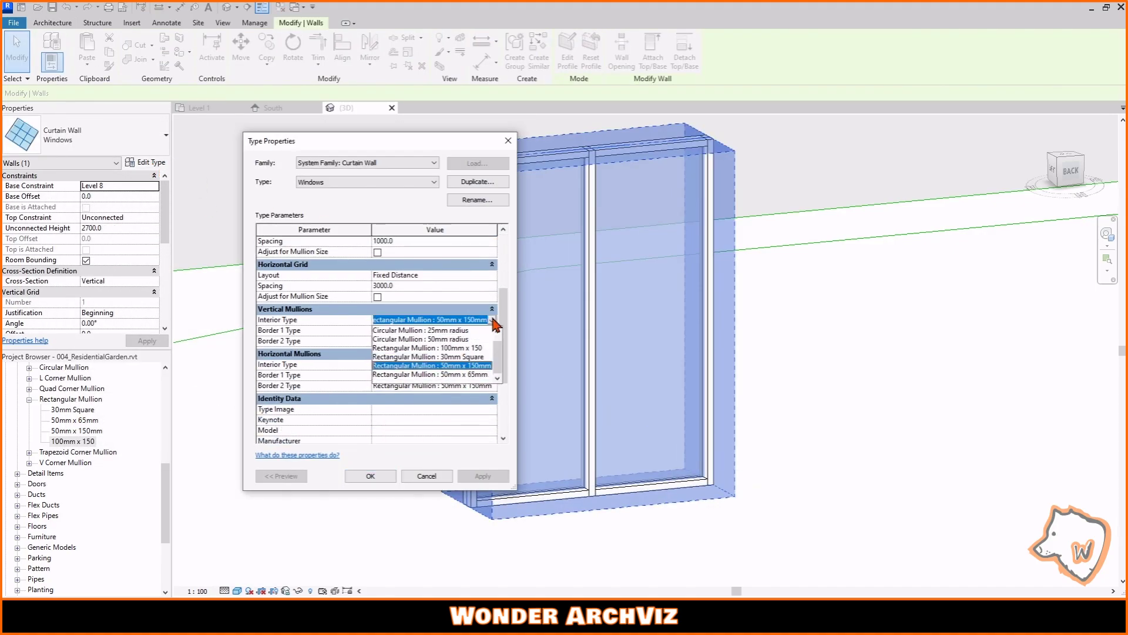
{"action": "left_click", "coordinate": [472, 357]}
{"action": "left_click", "coordinate": [492, 331]}
{"action": "left_click", "coordinate": [474, 367]}
{"action": "left_click", "coordinate": [492, 341]}
{"action": "left_click", "coordinate": [476, 378]}
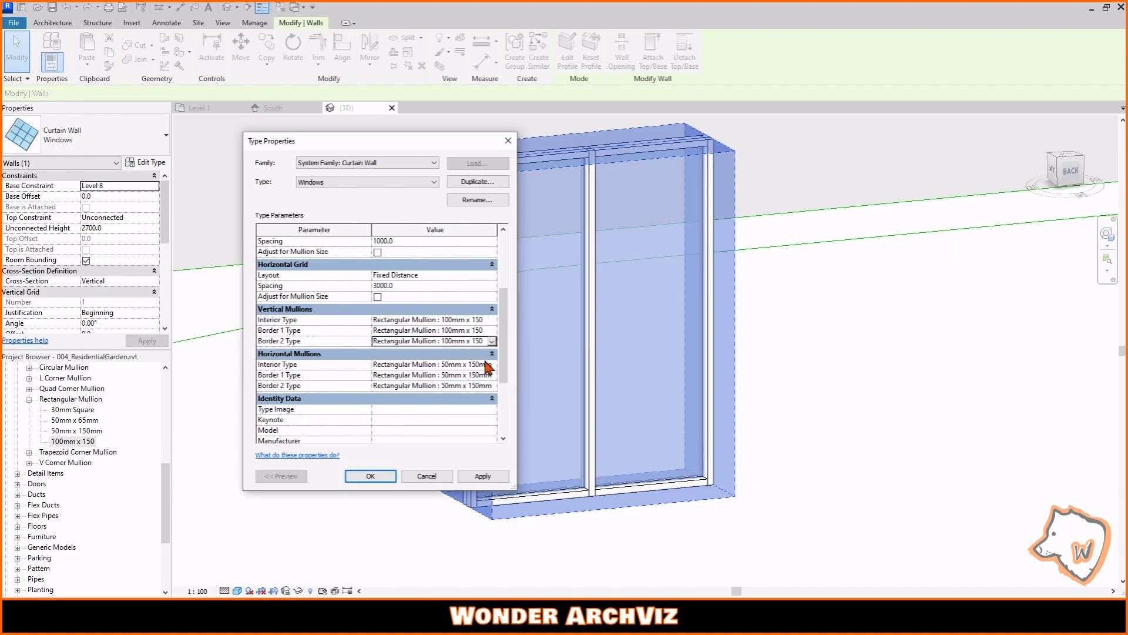
- Assign the 100mm x 150 rectangular mullion to all horizontal mullions of the Windows type and accept the type changes
{"action": "left_click", "coordinate": [492, 365]}
{"action": "left_click", "coordinate": [477, 402]}
{"action": "left_click", "coordinate": [492, 376]}
{"action": "left_click", "coordinate": [492, 386]}
{"action": "left_click", "coordinate": [478, 423]}
{"action": "left_click", "coordinate": [476, 479]}
{"action": "left_click", "coordinate": [371, 477]}
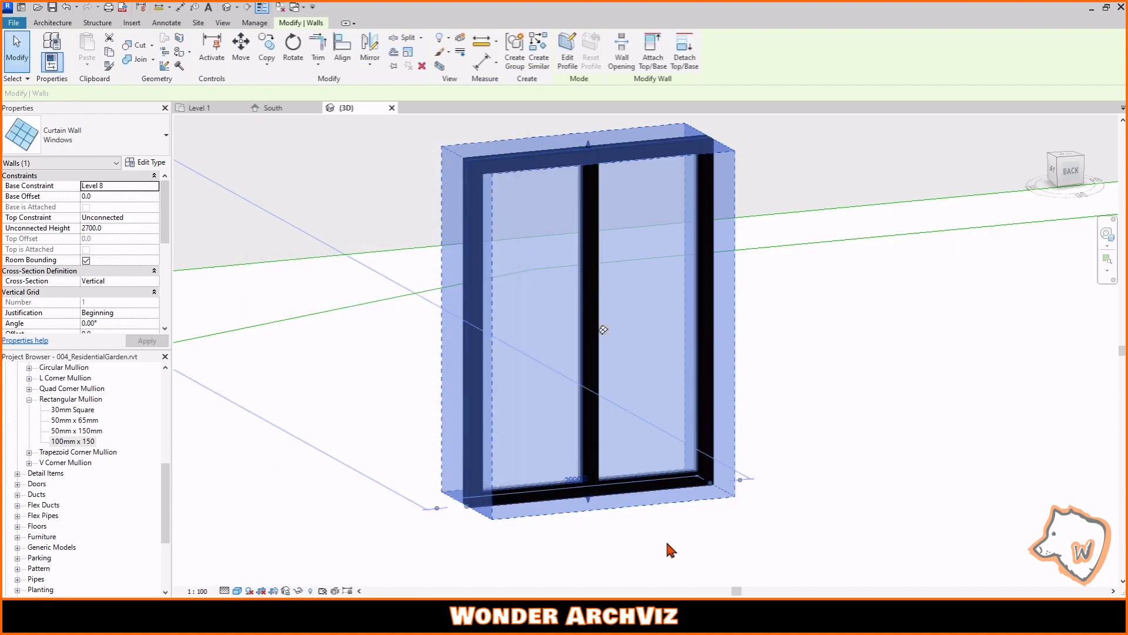
- Set the window's base constraint to Level 1 and align it with the building's back wall in the Level 1 plan
{"action": "scroll", "coordinate": [667, 537], "scroll_direction": "down", "scroll_amount": 6}
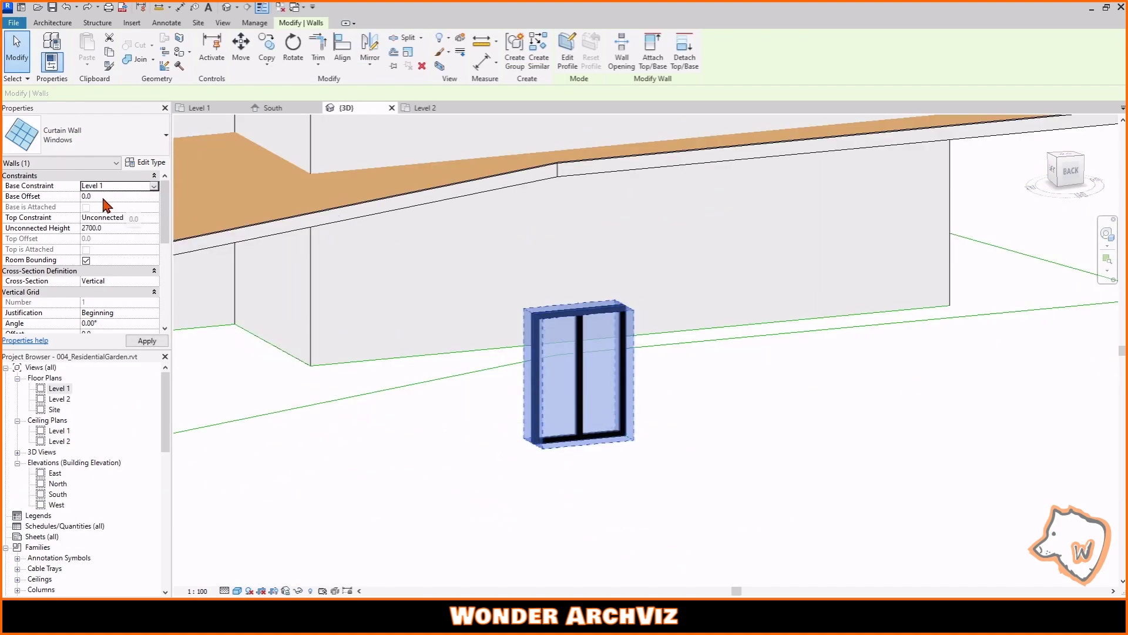
{"action": "scroll", "coordinate": [478, 466], "scroll_direction": "down", "scroll_amount": 10}
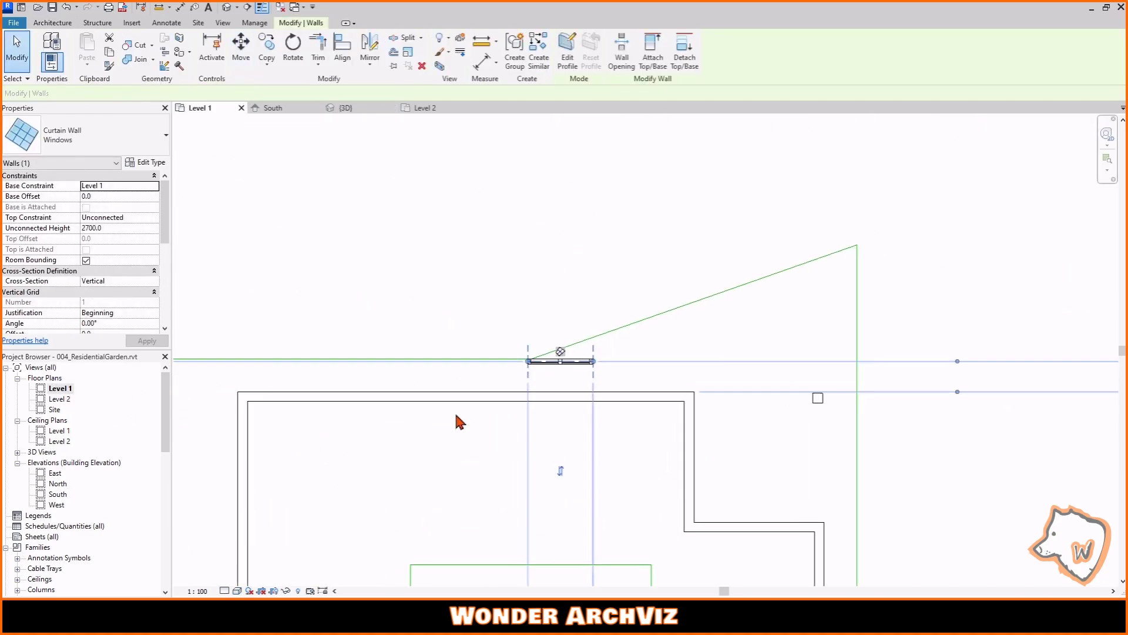
{"action": "scroll", "coordinate": [464, 400], "scroll_direction": "up", "scroll_amount": 2}
{"action": "key", "text": "Escape"}
{"action": "key", "text": "a"}
{"action": "key", "text": "l"}
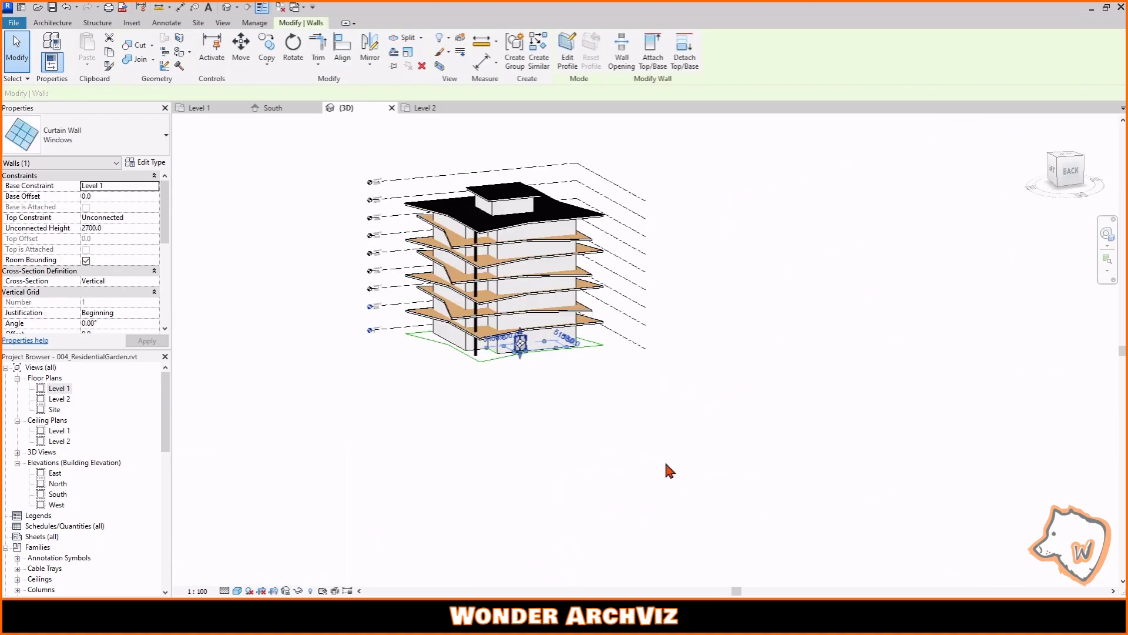
- In the back-facing 3D view, set the window's base offset to 1000 and its unconnected height to 1700
{"action": "left_click", "coordinate": [1067, 172]}
{"action": "scroll", "coordinate": [733, 466], "scroll_direction": "up", "scroll_amount": 6}
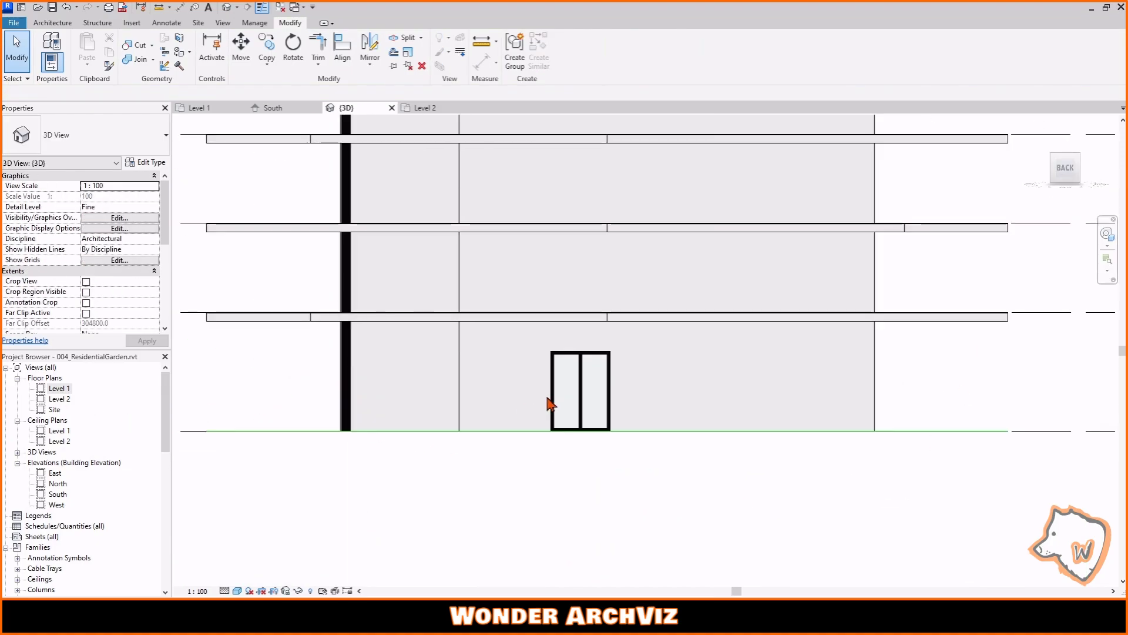
{"action": "scroll", "coordinate": [617, 414], "scroll_direction": "up", "scroll_amount": 2}
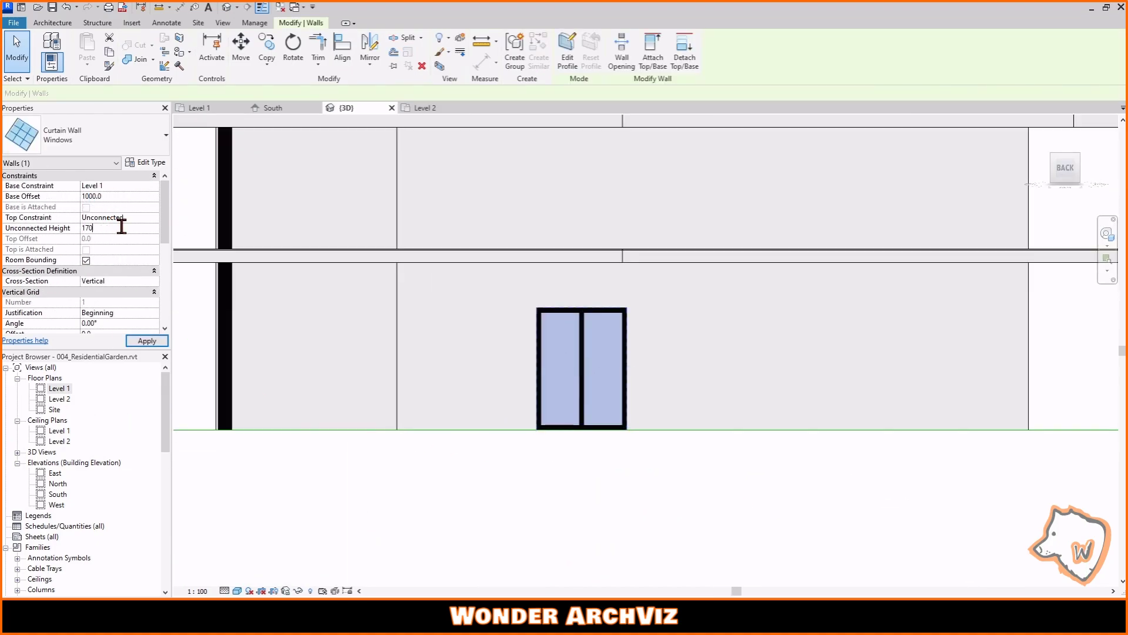
{"action": "type", "text": "0"}
{"action": "key", "text": "Return"}
- Copy the window 4500 mm sideways along the back wall
{"action": "key", "text": "c"}
{"action": "key", "text": "o"}
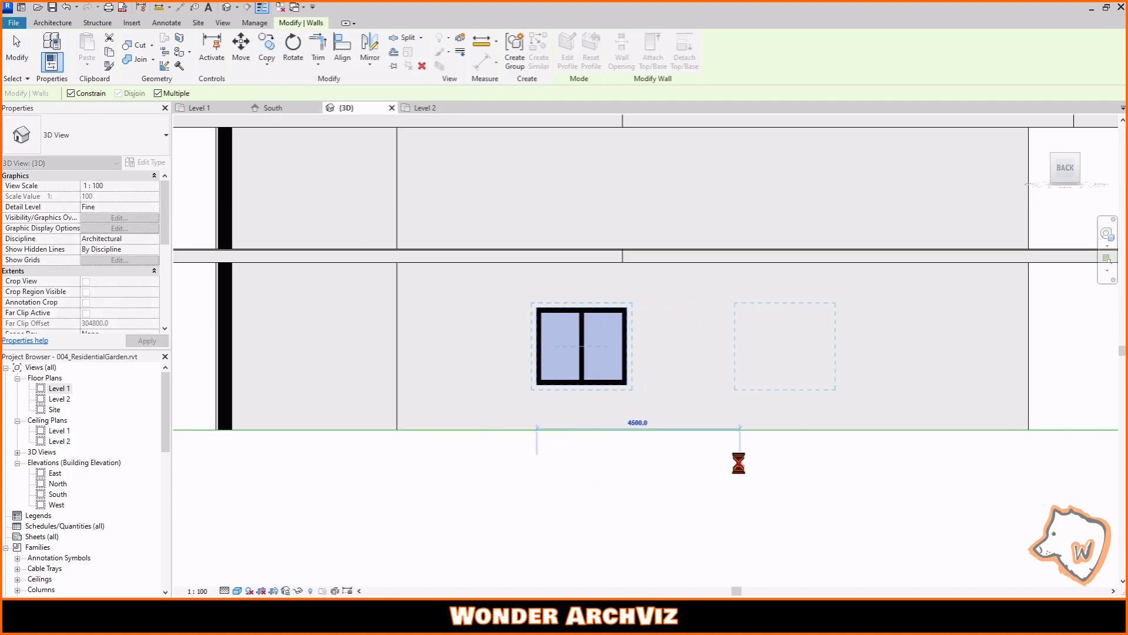
{"action": "key", "text": "Escape"}
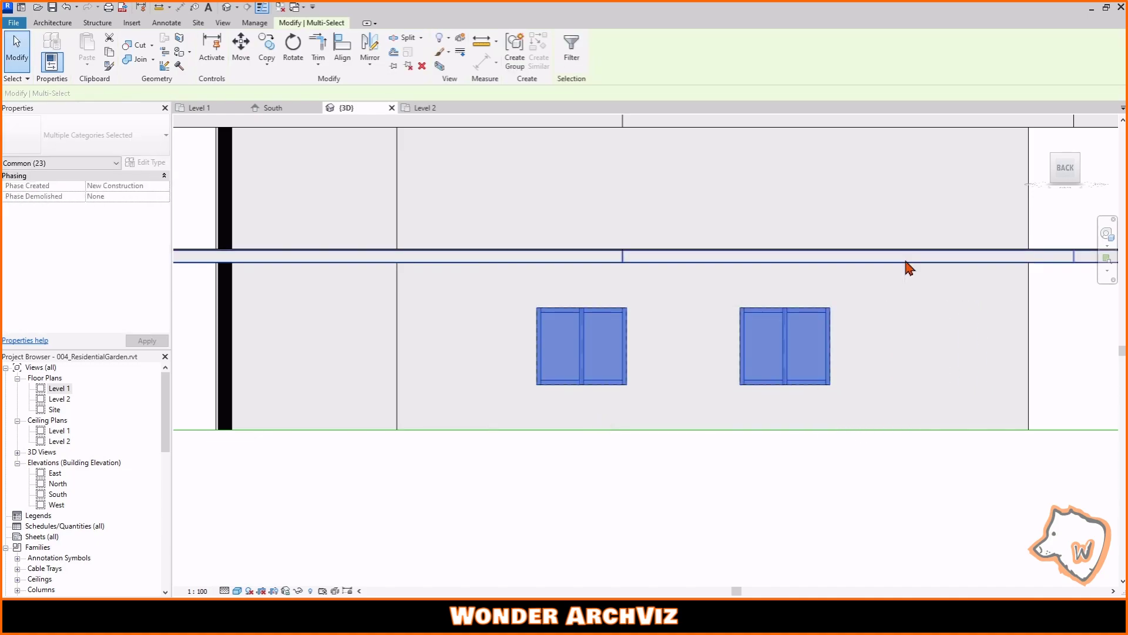
- Move both windows to the wall's notch corner, and shift them 2000 mm away from it along the back wall
{"action": "key", "text": "m"}
{"action": "key", "text": "v"}
{"action": "left_click", "coordinate": [538, 431]}
{"action": "left_click", "coordinate": [398, 430]}
{"action": "key", "text": "m"}
{"action": "key", "text": "v"}
{"action": "left_click", "coordinate": [398, 430]}
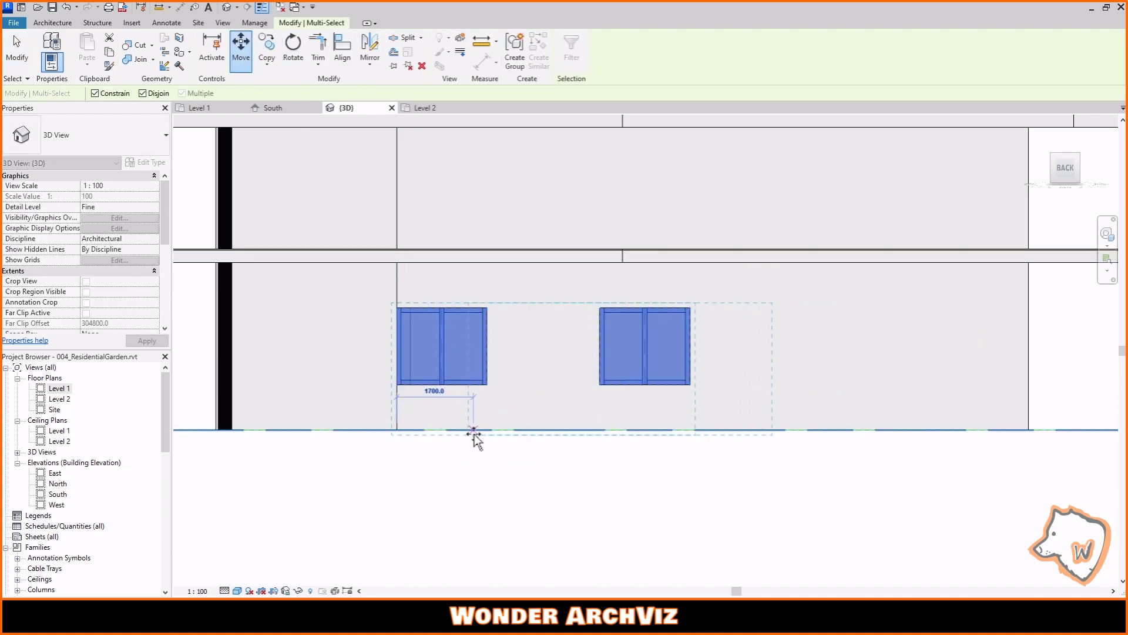
{"action": "type", "text": "2000"}
{"action": "key", "text": "Return"}
- Copy the second window along the back wall at the same spacing to make a third window
{"action": "left_click_drag", "start_coordinate": [632, 504], "coordinate": [814, 285]}
{"action": "key", "text": "c"}
{"action": "key", "text": "o"}
{"action": "left_click", "coordinate": [486, 385]}
{"action": "left_click", "coordinate": [690, 385]}
{"action": "key", "text": "Escape"}
{"action": "key", "text": "Escape"}
- Select the row of three windows and nudge it along the back wall, a net four increments towards the notch corner
{"action": "left_click_drag", "start_coordinate": [452, 482], "coordinate": [996, 282]}
{"action": "key", "text": "Left"}
{"action": "key", "text": "Left"}
{"action": "key", "text": "Left"}
{"action": "key", "text": "Left"}
{"action": "key", "text": "Left"}
{"action": "key", "text": "Right"}
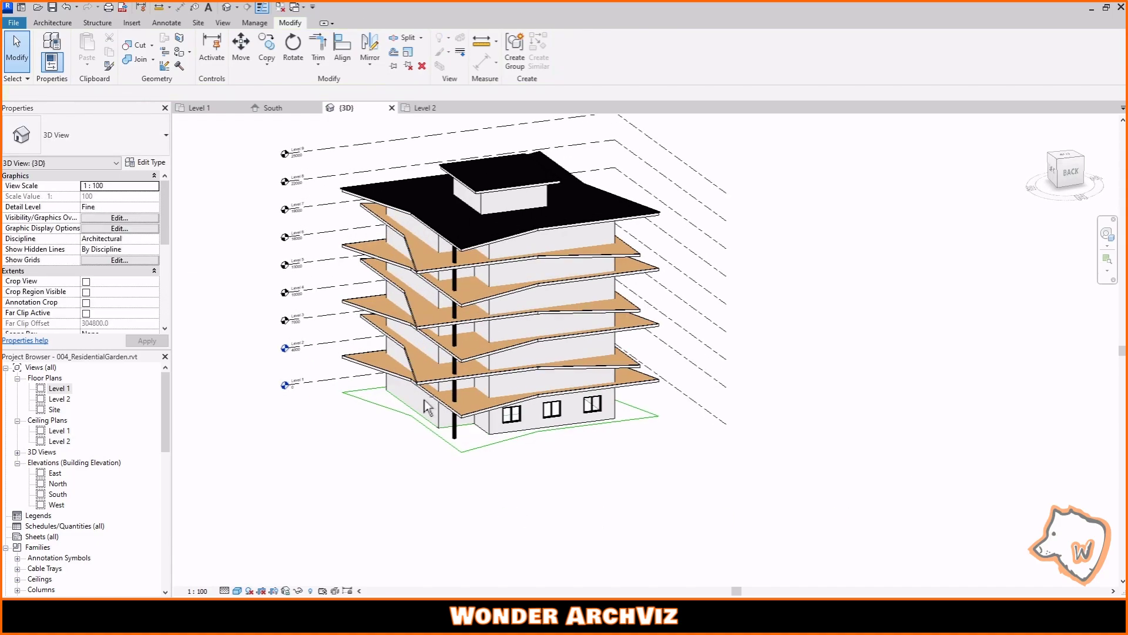
- Hide the model Lines category and the annotation Levels category in the 3D view
{"action": "left_click", "coordinate": [223, 22]}
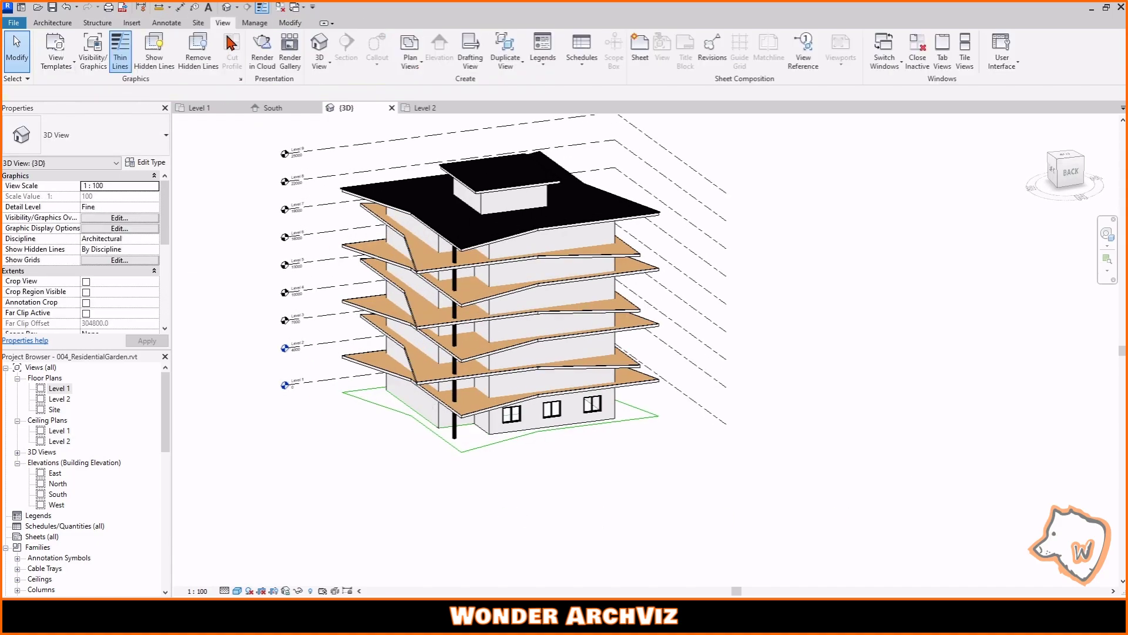
{"action": "left_click", "coordinate": [93, 57]}
{"action": "scroll", "coordinate": [713, 345], "scroll_direction": "down", "scroll_amount": 1}
{"action": "left_click", "coordinate": [658, 354]}
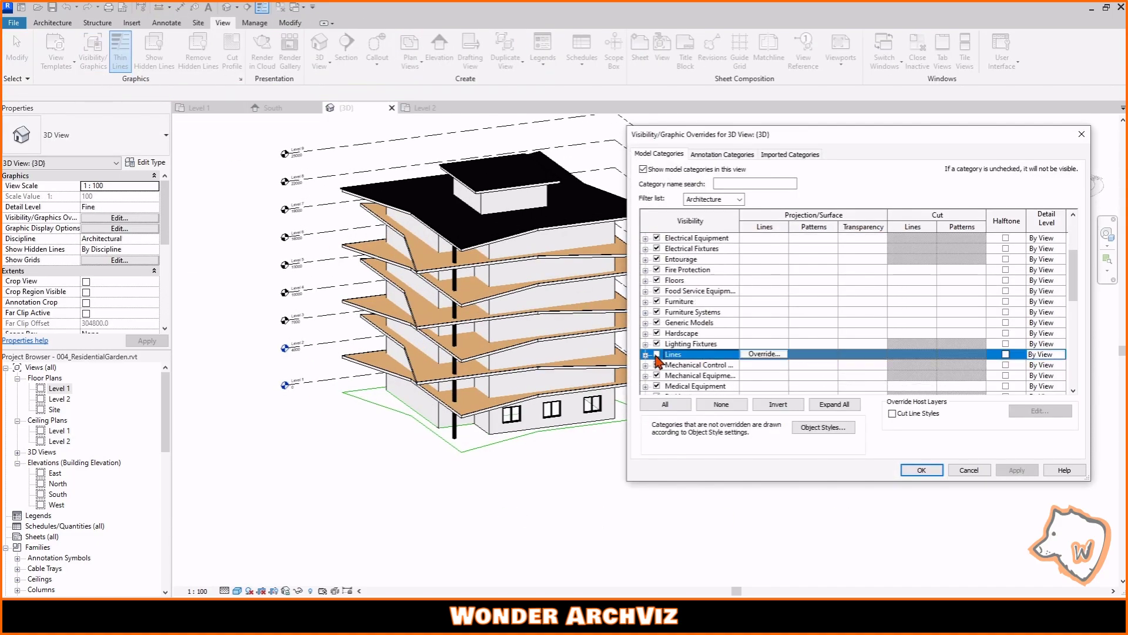
{"action": "left_click", "coordinate": [722, 154]}
{"action": "scroll", "coordinate": [698, 365], "scroll_direction": "down", "scroll_amount": 8}
{"action": "left_click", "coordinate": [657, 355]}
{"action": "left_click", "coordinate": [922, 471]}
- Select the three back-wall windows and mirror them onto the opposite wall in the Level 1 plan
{"action": "middle_click_drag", "start_coordinate": [485, 453], "coordinate": [827, 462], "text": "shift"}
{"action": "scroll", "coordinate": [830, 466], "scroll_direction": "up", "scroll_amount": 2}
{"action": "left_click_drag", "start_coordinate": [422, 540], "coordinate": [686, 468]}
{"action": "scroll", "coordinate": [715, 345], "scroll_direction": "down", "scroll_amount": 2}
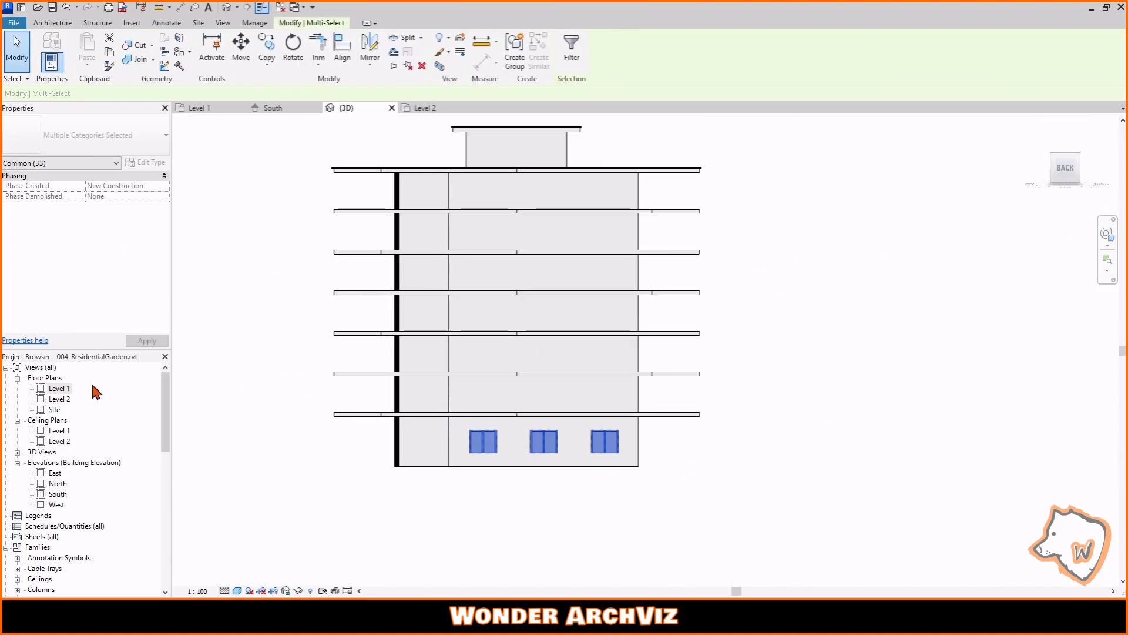
{"action": "double_click", "coordinate": [59, 389]}
{"action": "scroll", "coordinate": [576, 423], "scroll_direction": "up", "scroll_amount": 2}
{"action": "left_click", "coordinate": [370, 46]}
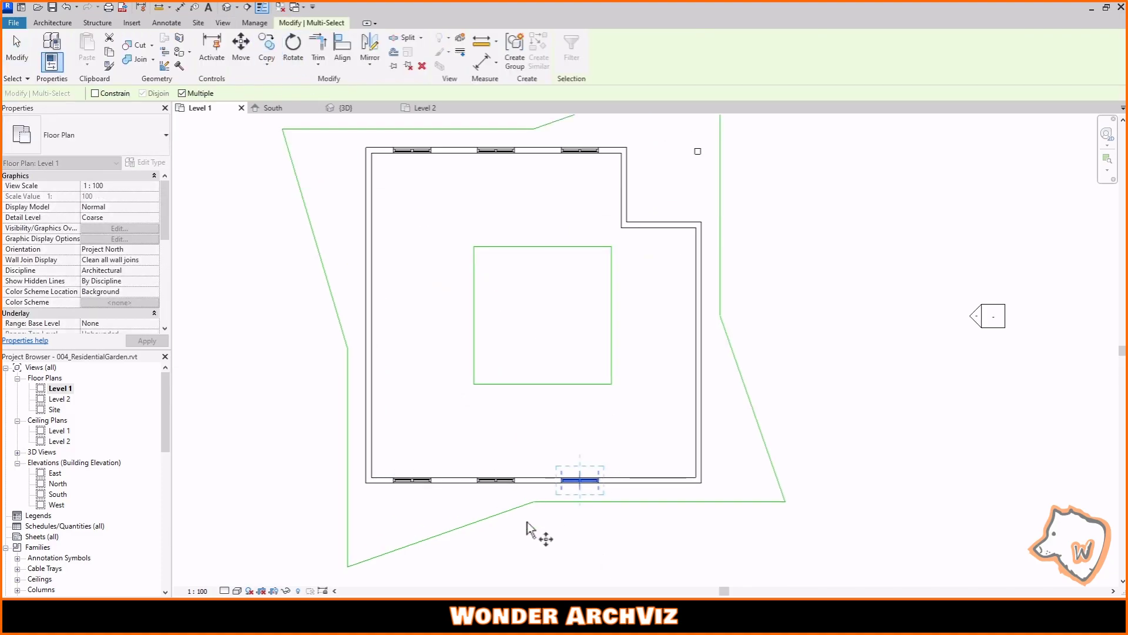
- Copy an end window to make four on the south wall, and place matching windows on the side and notch walls
{"action": "scroll", "coordinate": [534, 529], "scroll_direction": "up", "scroll_amount": 3}
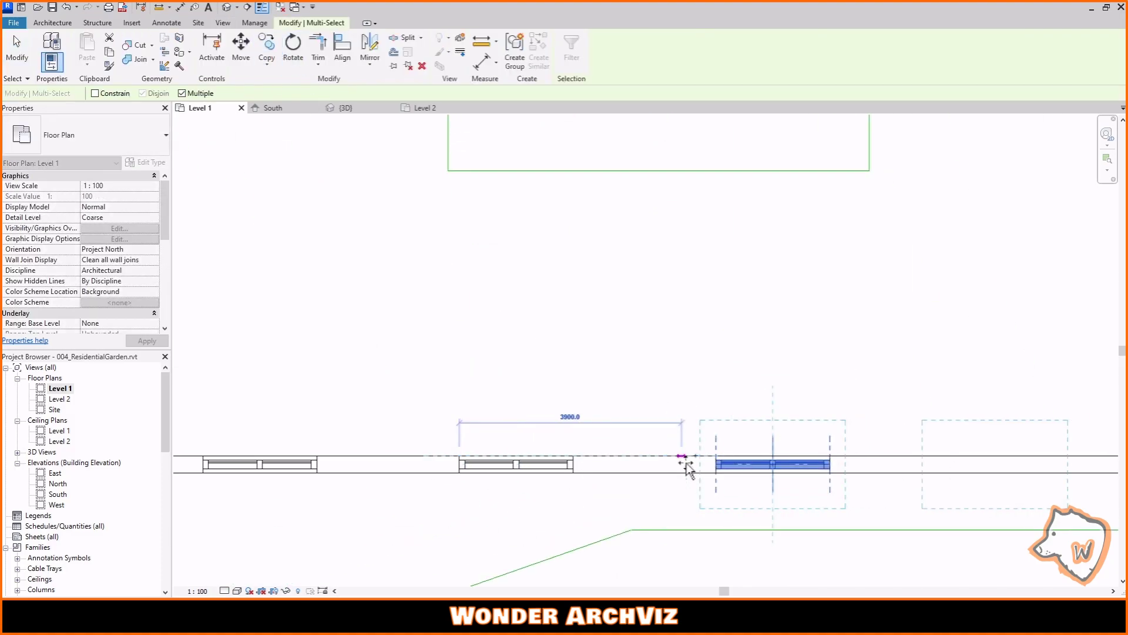
{"action": "scroll", "coordinate": [680, 461], "scroll_direction": "down", "scroll_amount": 2}
{"action": "left_click", "coordinate": [640, 448]}
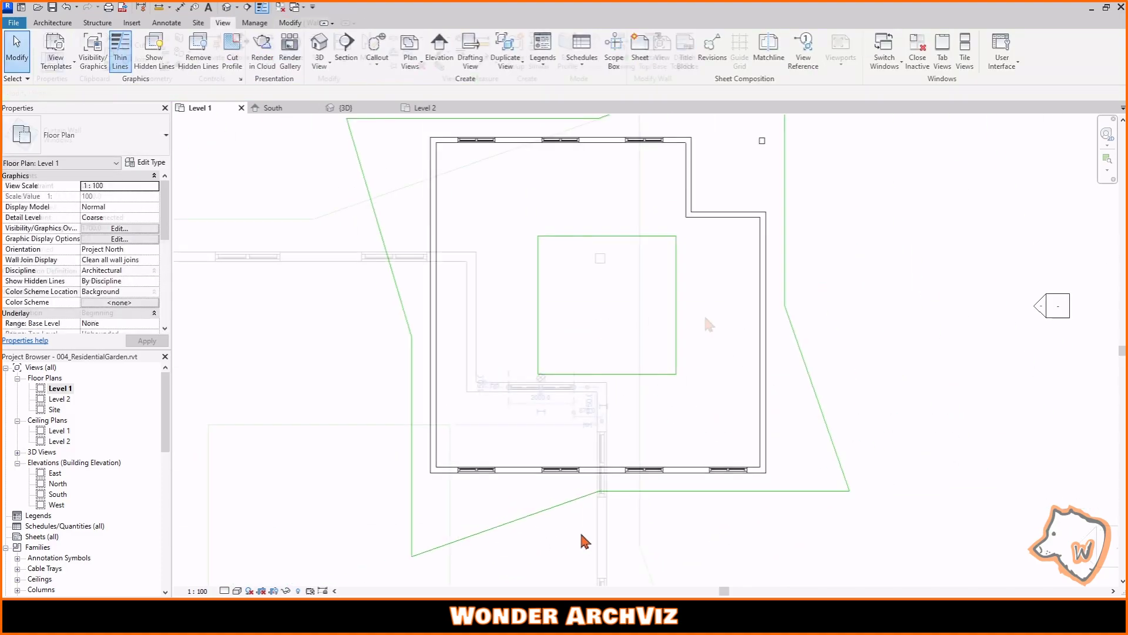
{"action": "scroll", "coordinate": [584, 488], "scroll_direction": "down", "scroll_amount": 2}
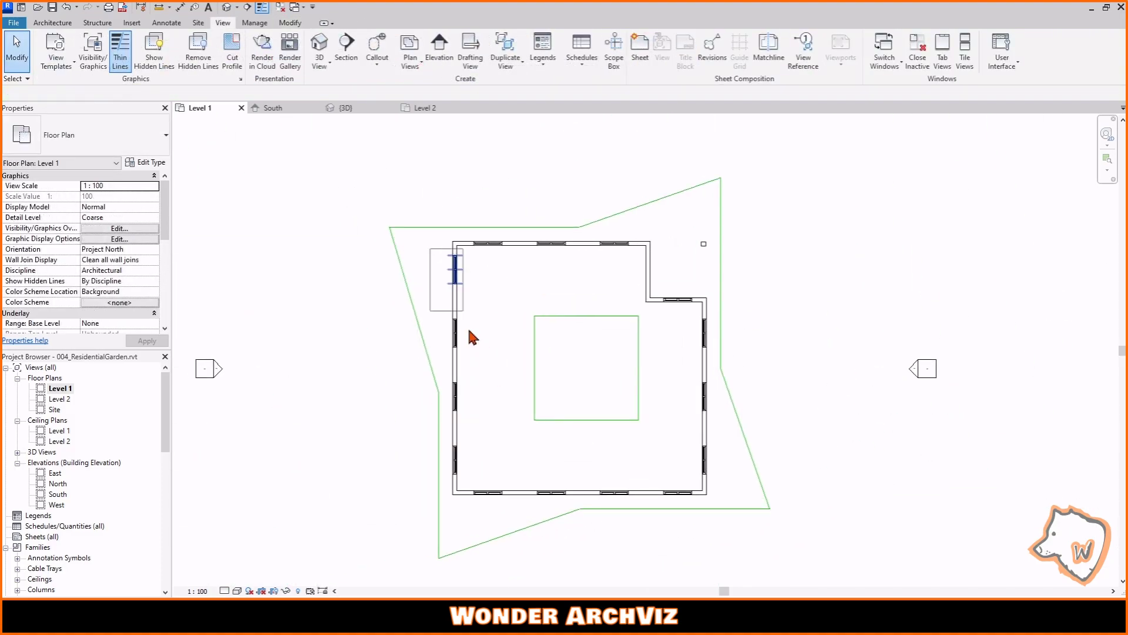
- Select all the Level 1 windows and copy them up to Level 2 in the South elevation
{"action": "left_click_drag", "start_coordinate": [479, 487], "coordinate": [481, 489]}
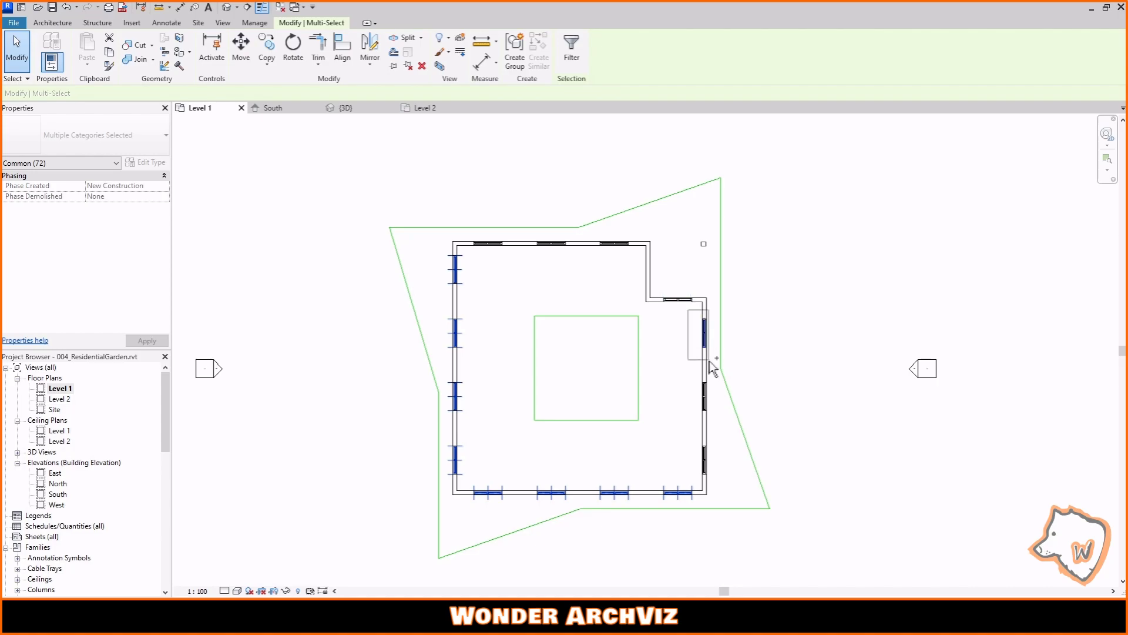
{"action": "double_click", "coordinate": [58, 494]}
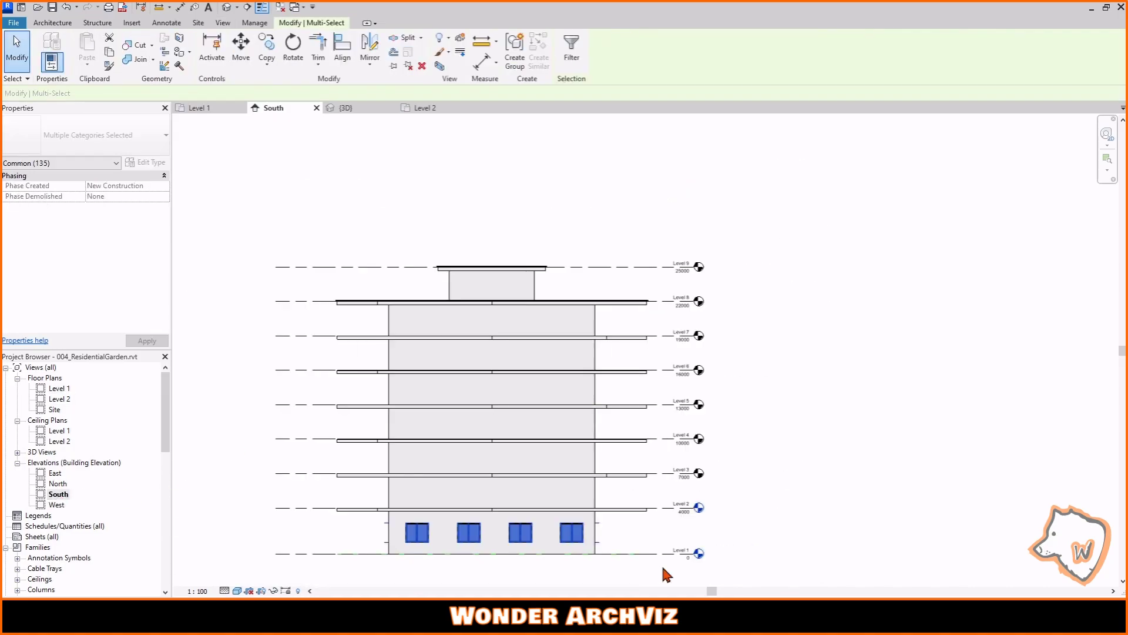
{"action": "key", "text": "c"}
{"action": "key", "text": "o"}
{"action": "left_click", "coordinate": [657, 493]}
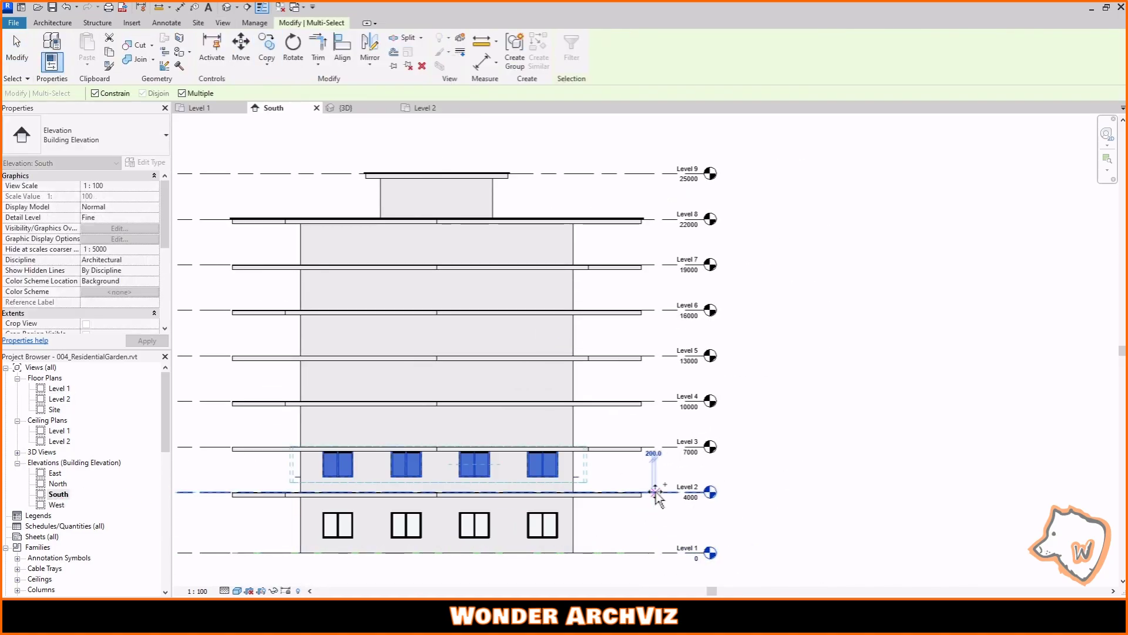
{"action": "key", "text": "Escape"}
- Select all the Level 2 windows around the building and set their unconnected height to 1400
{"action": "scroll", "coordinate": [235, 485], "scroll_direction": "up", "scroll_amount": 5}
{"action": "left_click", "coordinate": [408, 472]}
{"action": "left_click", "coordinate": [574, 473], "text": "ctrl"}
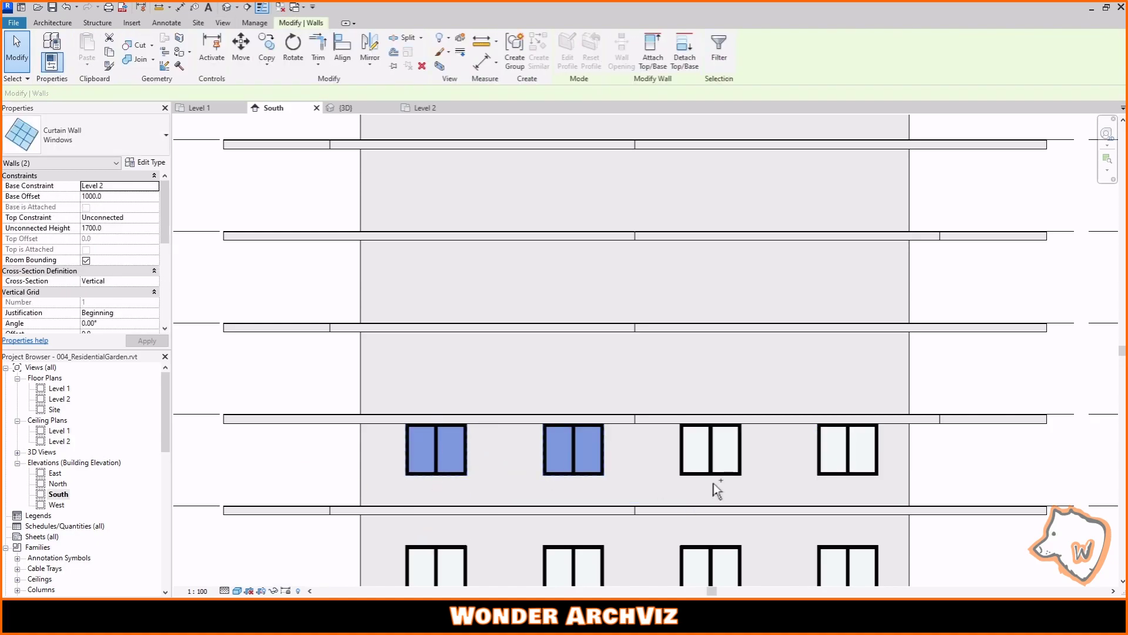
{"action": "left_click", "coordinate": [347, 108]}
{"action": "middle_click_drag", "start_coordinate": [376, 353], "coordinate": [461, 456], "text": "shift"}
{"action": "scroll", "coordinate": [471, 435], "scroll_direction": "up", "scroll_amount": 4}
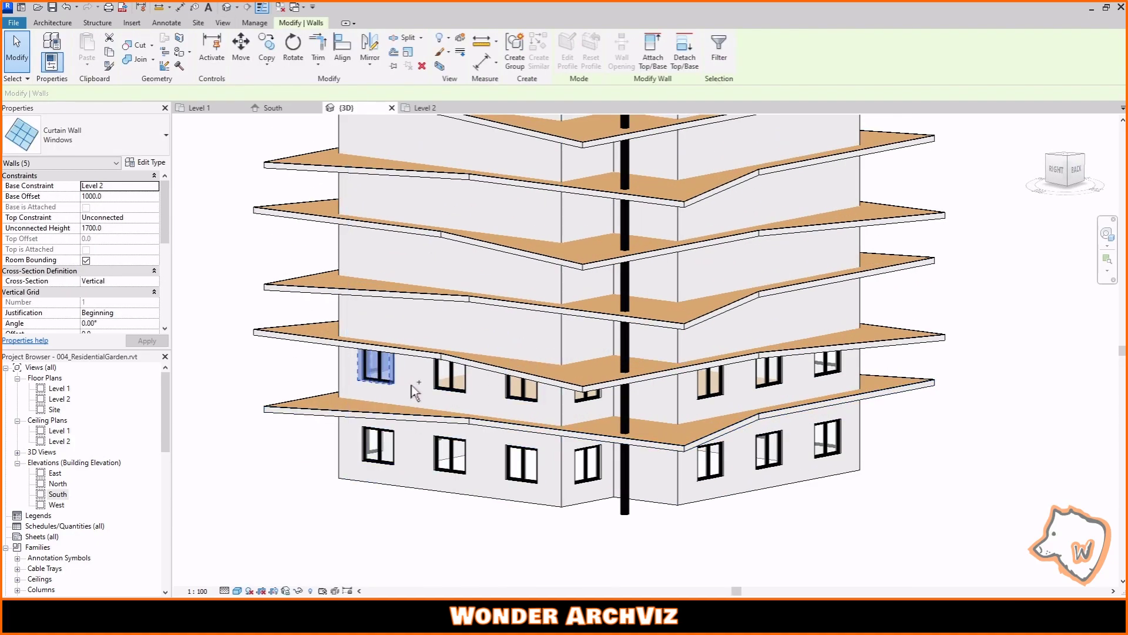
{"action": "left_click", "coordinate": [771, 388], "text": "ctrl"}
{"action": "left_click", "coordinate": [830, 376], "text": "ctrl"}
{"action": "middle_click_drag", "start_coordinate": [923, 393], "coordinate": [506, 405], "text": "shift"}
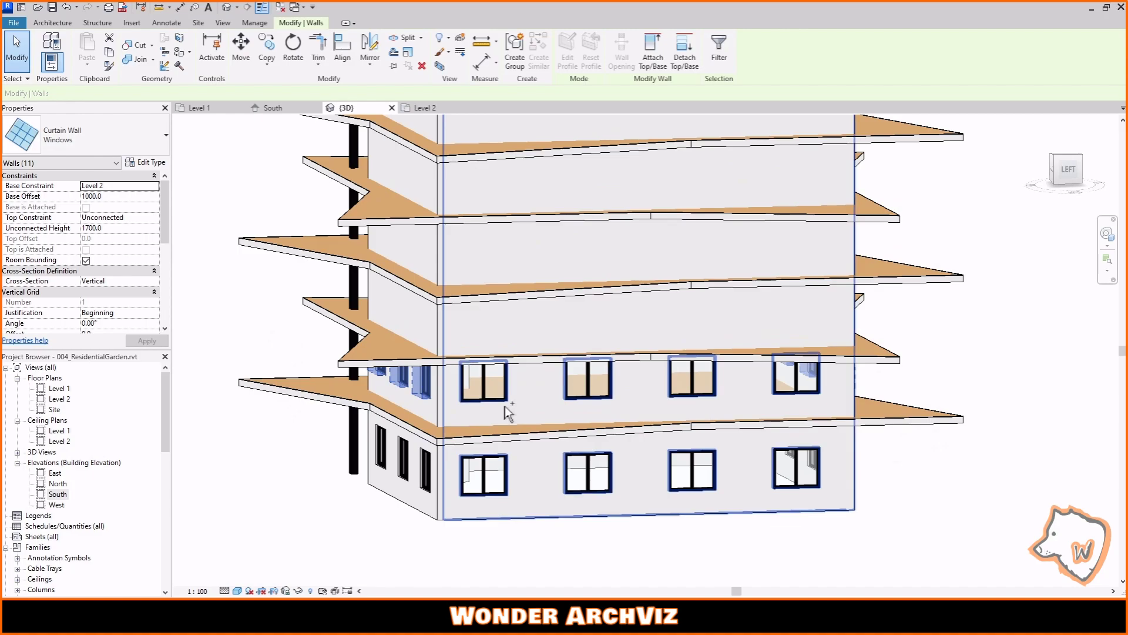
{"action": "left_click", "coordinate": [505, 401], "text": "ctrl"}
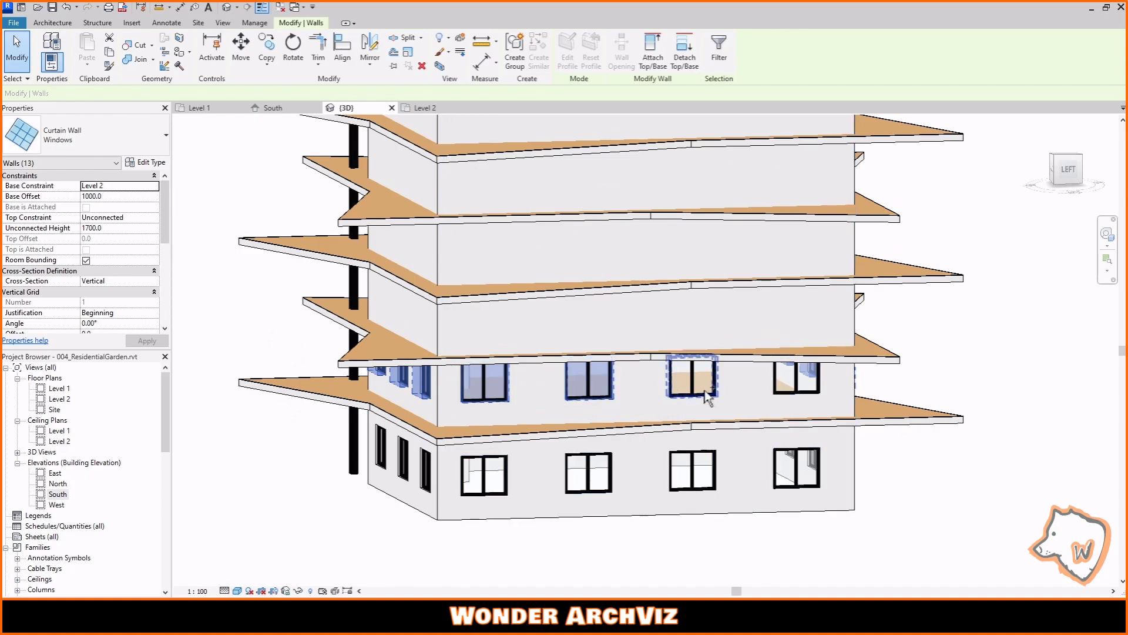
{"action": "left_click", "coordinate": [818, 385], "text": "ctrl"}
{"action": "scroll", "coordinate": [588, 455], "scroll_direction": "down", "scroll_amount": 2}
{"action": "middle_click_drag", "start_coordinate": [573, 455], "coordinate": [858, 457], "text": "shift"}
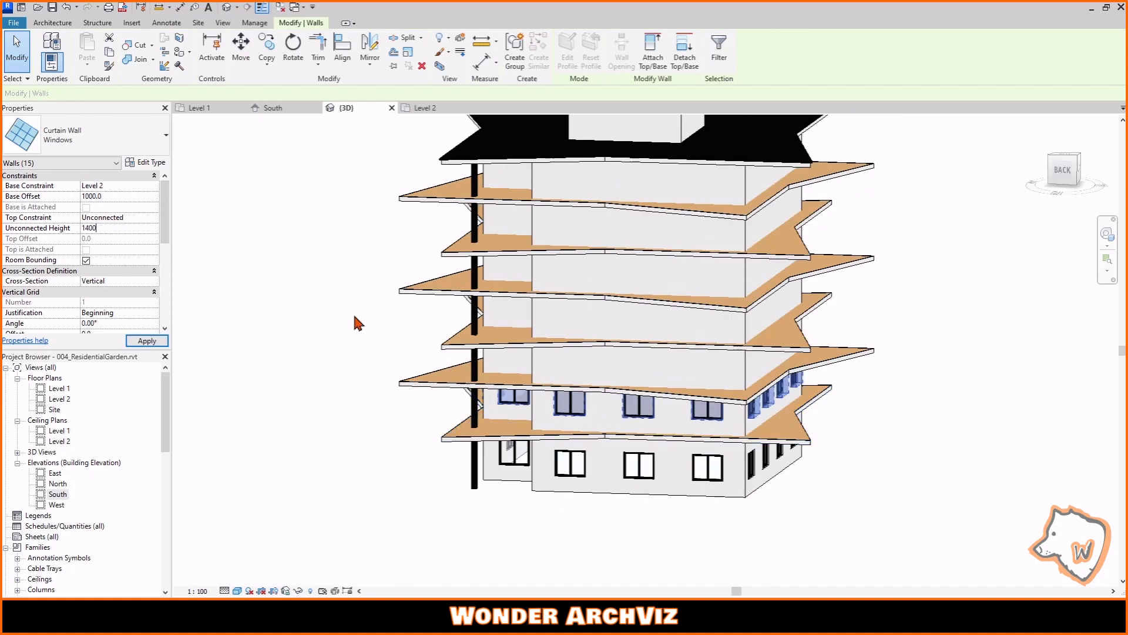
- Copy the selected Level 2 windows up to each storey above, starting at Level 3, in the South elevation
{"action": "double_click", "coordinate": [55, 495]}
{"action": "left_click", "coordinate": [268, 48]}
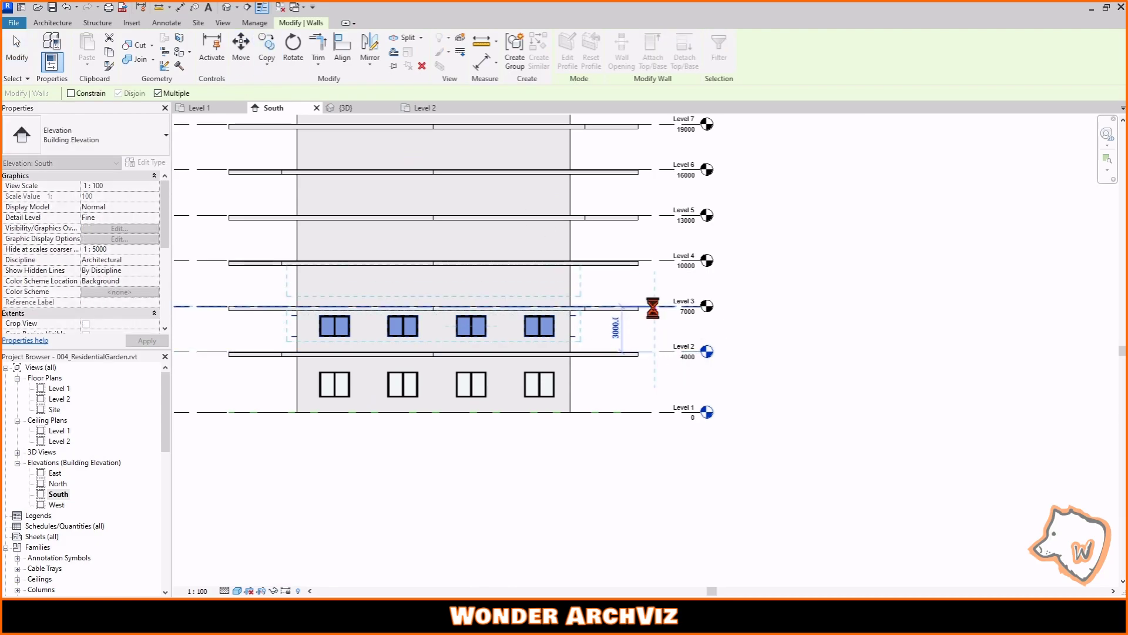
{"action": "left_click", "coordinate": [655, 260]}
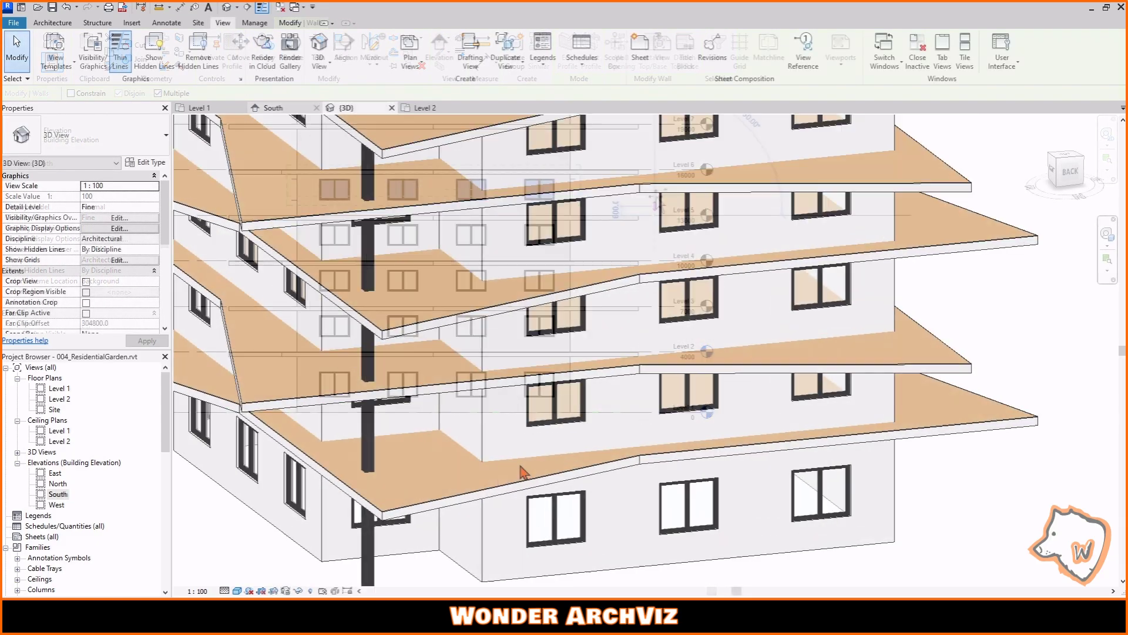
- Stretch the Level 2 back-wall window nearest the column notch down to the floor slab
{"action": "scroll", "coordinate": [520, 464], "scroll_direction": "up", "scroll_amount": 1}
{"action": "left_click", "coordinate": [565, 416]}
{"action": "mouse_move", "coordinate": [565, 421]}
{"action": "left_mouse_down"}
{"action": "mouse_move", "coordinate": [565, 456]}
{"action": "mouse_move", "coordinate": [564, 436]}
{"action": "left_mouse_up"}
{"action": "left_click", "coordinate": [1068, 174]}
{"action": "left_click_drag", "start_coordinate": [645, 476], "coordinate": [646, 512]}
- Make the left wall's end windows floor-length at alternating ends on the upper storeys, using base offset 0 and a greater unconnected height
{"action": "scroll", "coordinate": [620, 374], "scroll_direction": "down", "scroll_amount": 5}
{"action": "middle_click_drag", "start_coordinate": [620, 373], "coordinate": [370, 426], "text": "shift"}
{"action": "scroll", "coordinate": [764, 458], "scroll_direction": "up", "scroll_amount": 2}
{"action": "left_click", "coordinate": [675, 412]}
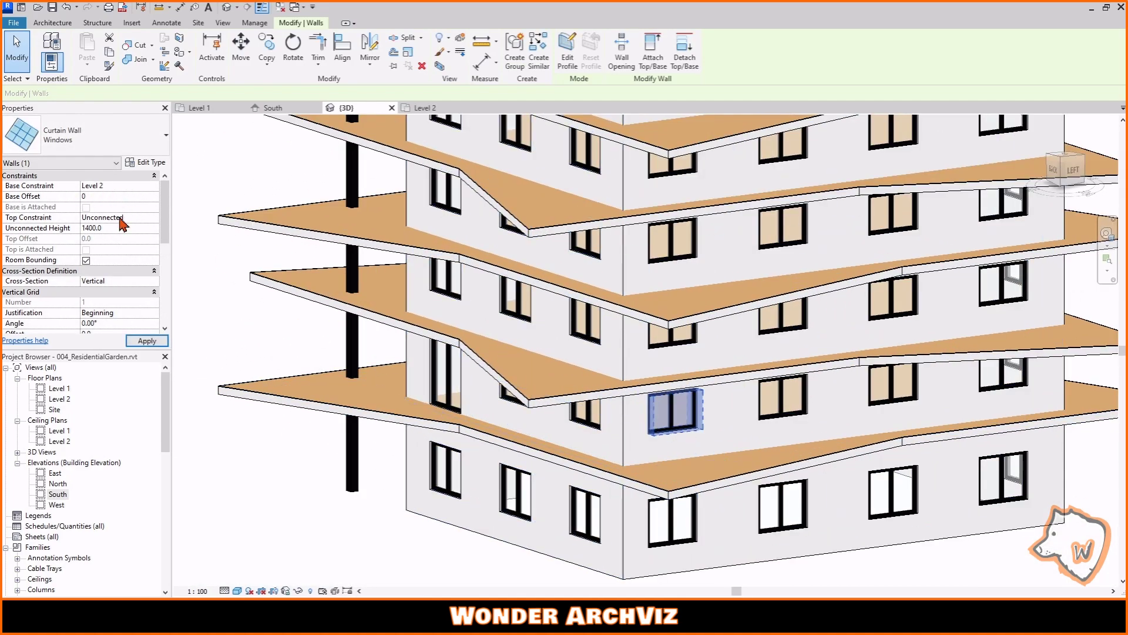
{"action": "middle_click_drag", "start_coordinate": [828, 473], "coordinate": [682, 432], "text": "shift"}
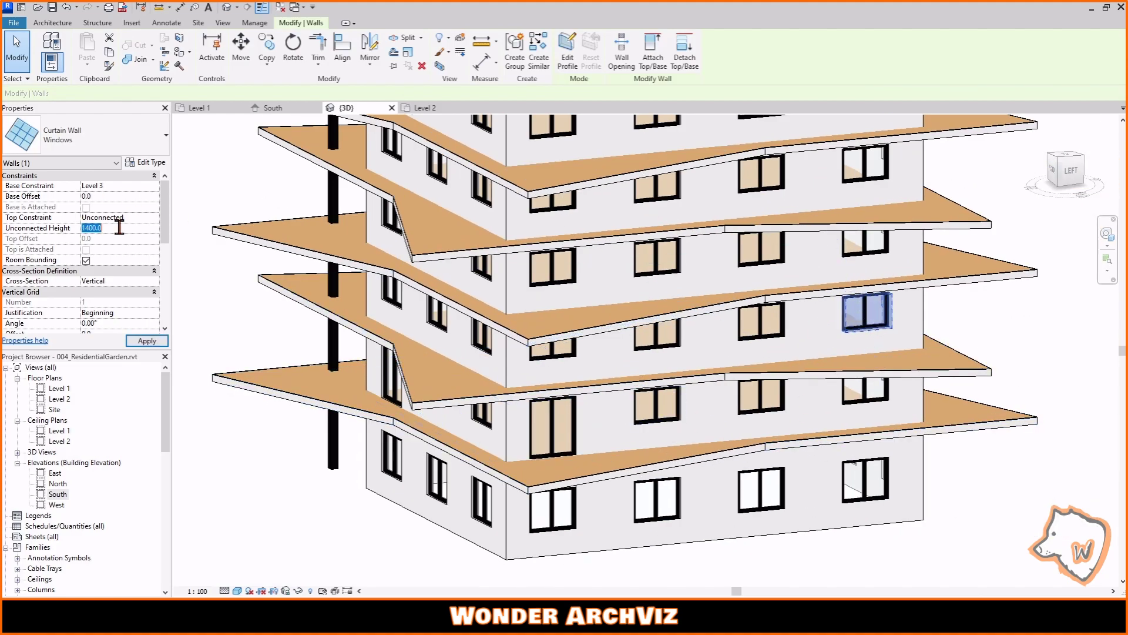
{"action": "middle_click_drag", "start_coordinate": [1006, 212], "coordinate": [983, 254]}
{"action": "scroll", "coordinate": [980, 257], "scroll_direction": "up", "scroll_amount": 1}
{"action": "left_click", "coordinate": [486, 342]}
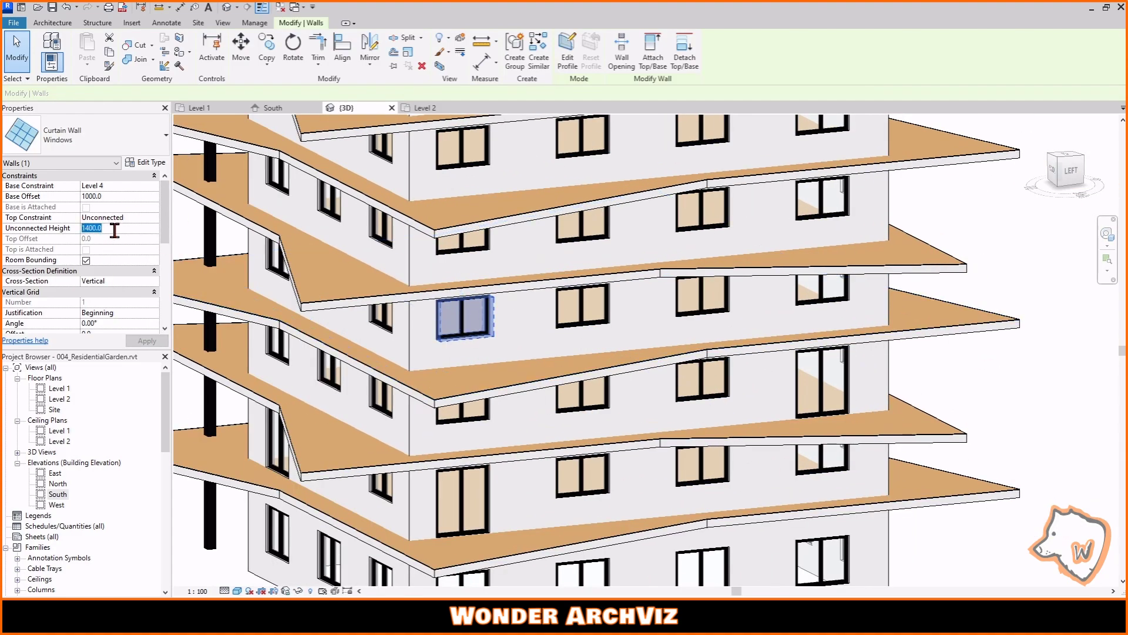
{"action": "middle_click_drag", "start_coordinate": [804, 433], "coordinate": [635, 427], "text": "shift"}
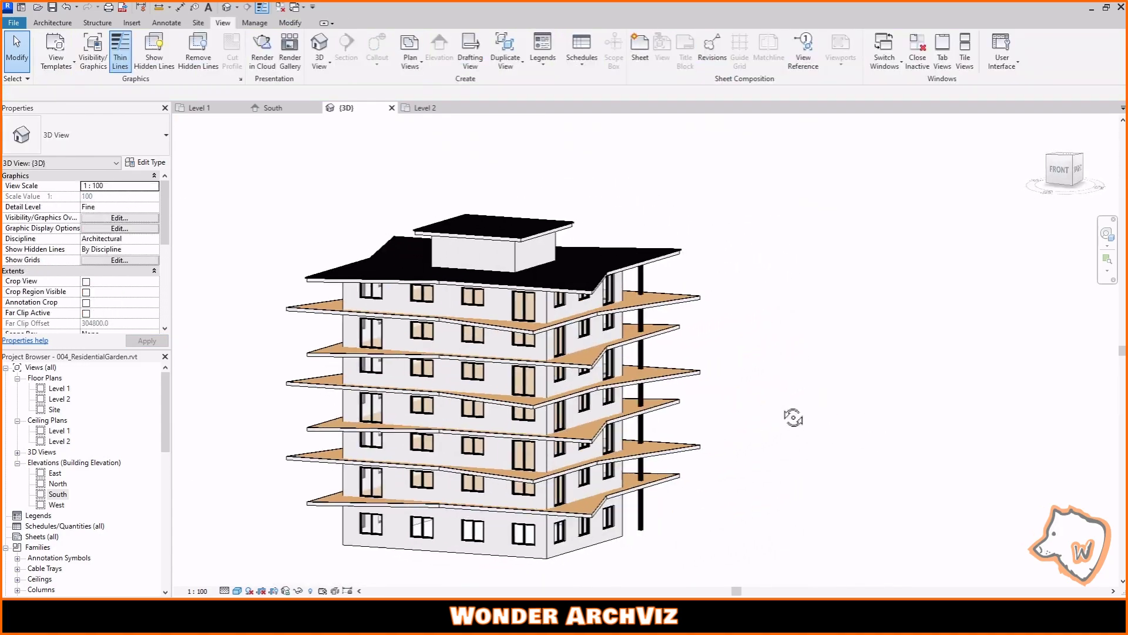
- Duplicate the curtain wall type of the full-height Level 1 opening behind the corner column as Doors
{"action": "middle_click_drag", "start_coordinate": [794, 417], "coordinate": [564, 517], "text": "shift"}
{"action": "scroll", "coordinate": [564, 517], "scroll_direction": "up", "scroll_amount": 4}
{"action": "scroll", "coordinate": [564, 517], "scroll_direction": "up", "scroll_amount": 4}
{"action": "left_click", "coordinate": [582, 405]}
{"action": "left_click", "coordinate": [147, 162]}
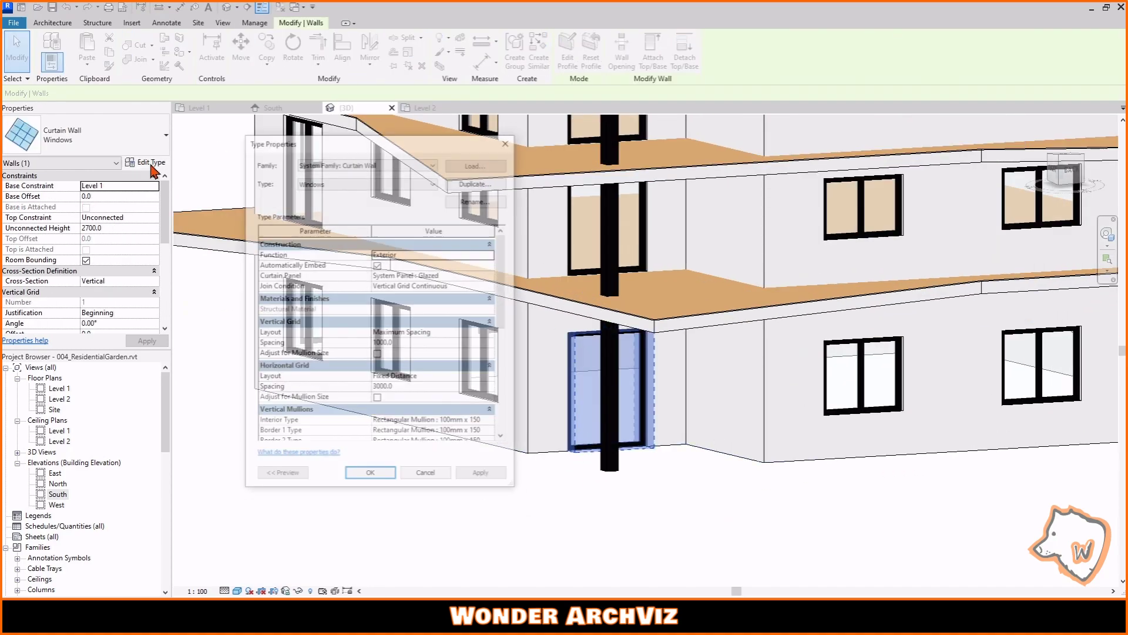
{"action": "left_click", "coordinate": [477, 182]}
{"action": "left_click", "coordinate": [379, 341]}
{"action": "left_click", "coordinate": [371, 476]}
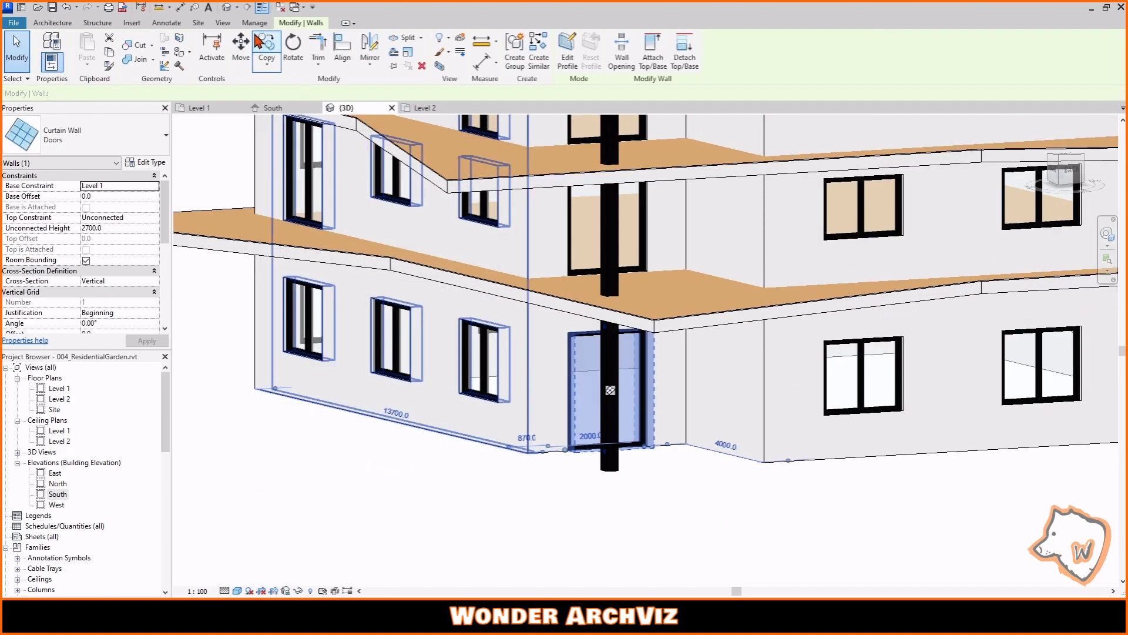
- Load the Door-Curtain-Wall-Double-Storefront family from the Autodesk library
{"action": "left_click", "coordinate": [132, 22]}
{"action": "left_click", "coordinate": [374, 52]}
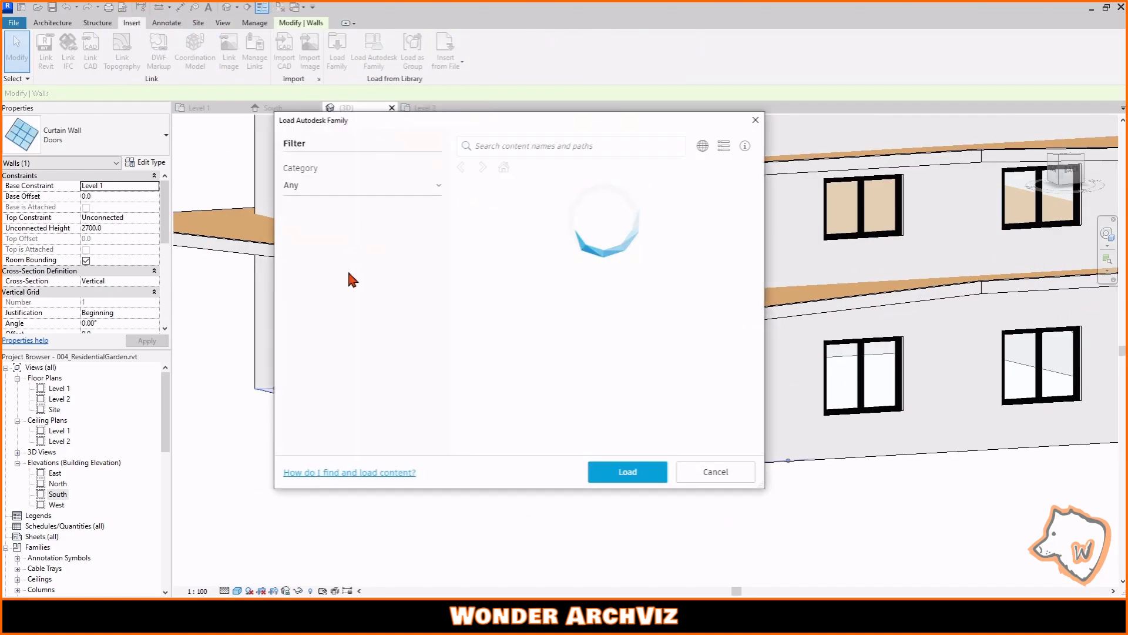
{"action": "left_click", "coordinate": [628, 471]}
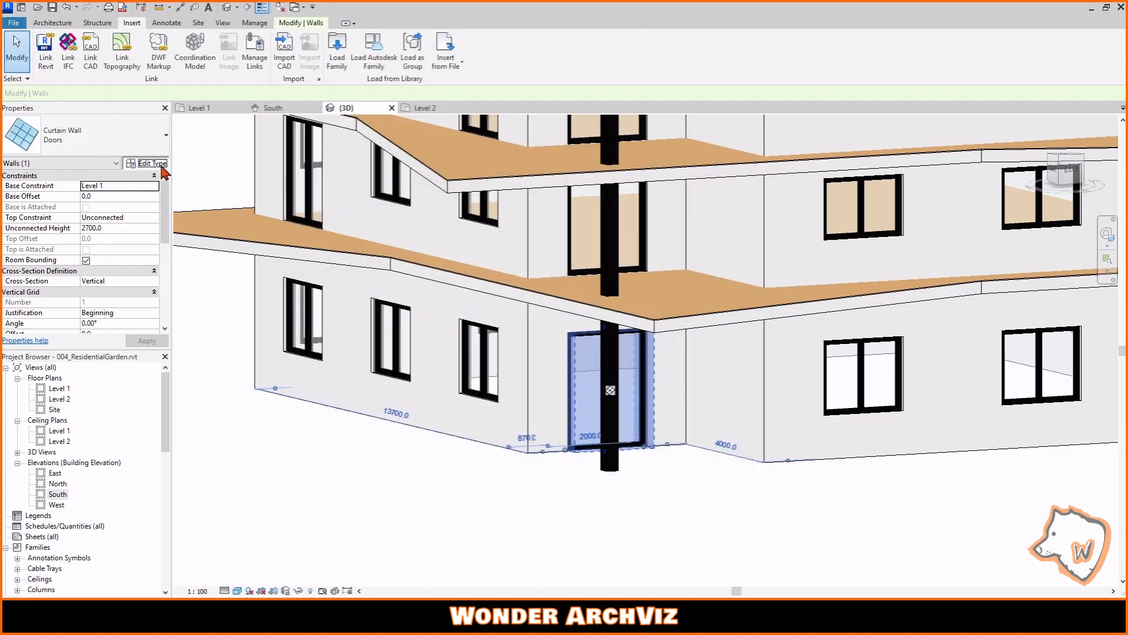
- Set the curtain panel of the Doors wall type to Door-Curtain-Wall-Double-Storefront
{"action": "left_click", "coordinate": [146, 162]}
{"action": "left_click", "coordinate": [491, 275]}
{"action": "left_click", "coordinate": [481, 294]}
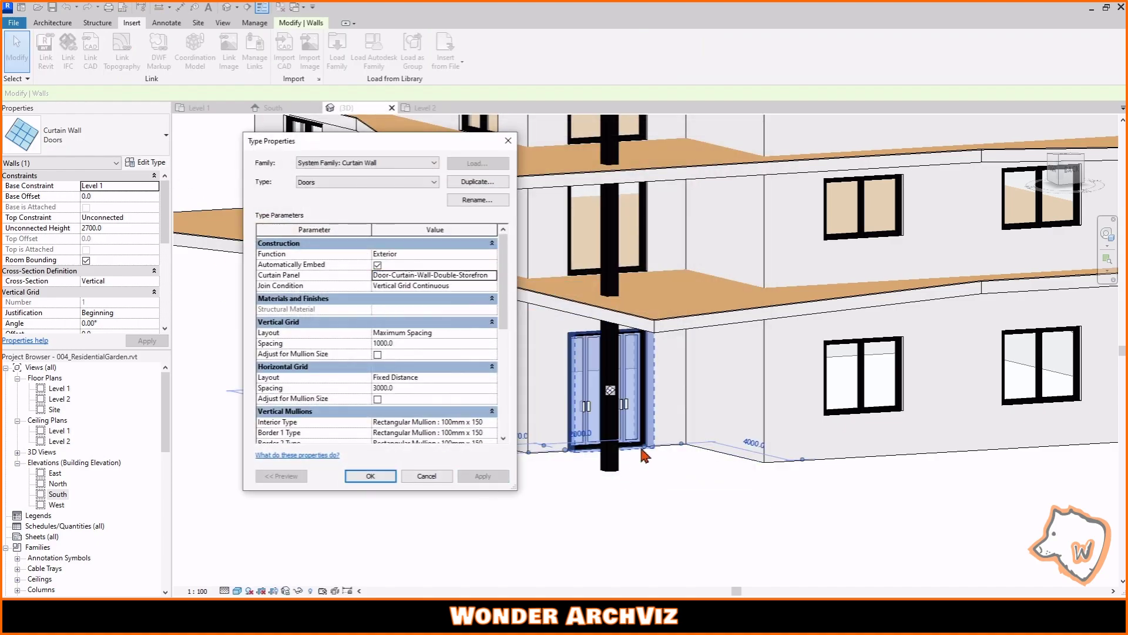
{"action": "left_click", "coordinate": [370, 477]}
- Set the vertical grid spacing of the Doors wall type to 3000 so the opening holds one double door
{"action": "scroll", "coordinate": [650, 464], "scroll_direction": "up", "scroll_amount": 4}
{"action": "middle_click_drag", "start_coordinate": [651, 463], "coordinate": [594, 464]}
{"action": "left_click", "coordinate": [1065, 170]}
{"action": "left_click", "coordinate": [153, 164]}
{"action": "left_click_drag", "start_coordinate": [373, 142], "coordinate": [777, 122]}
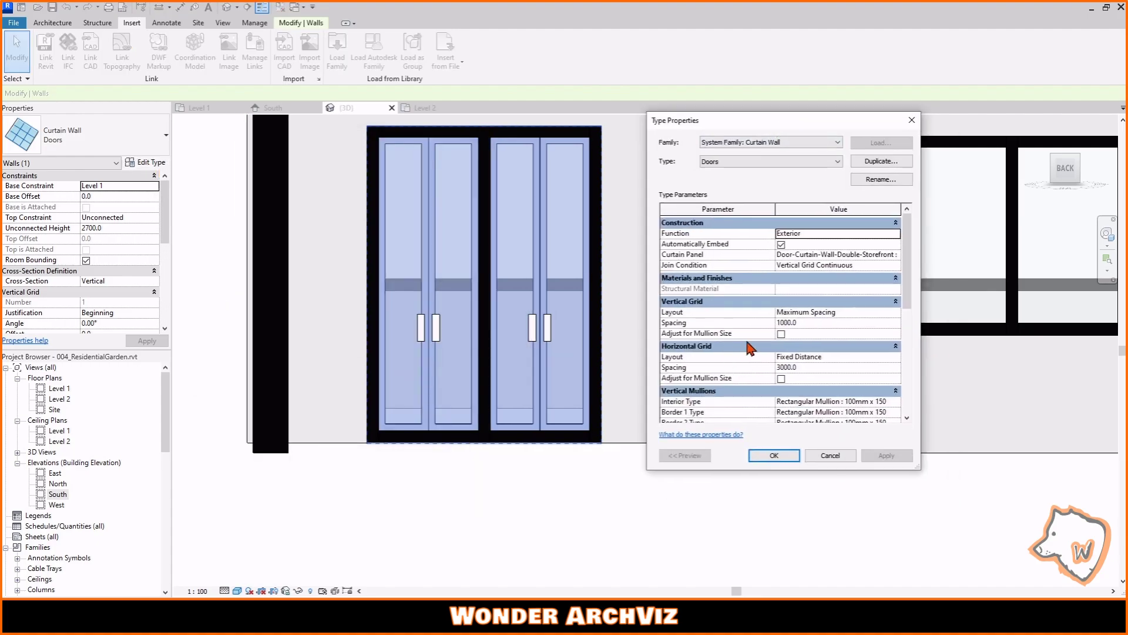
{"action": "left_click", "coordinate": [888, 457]}
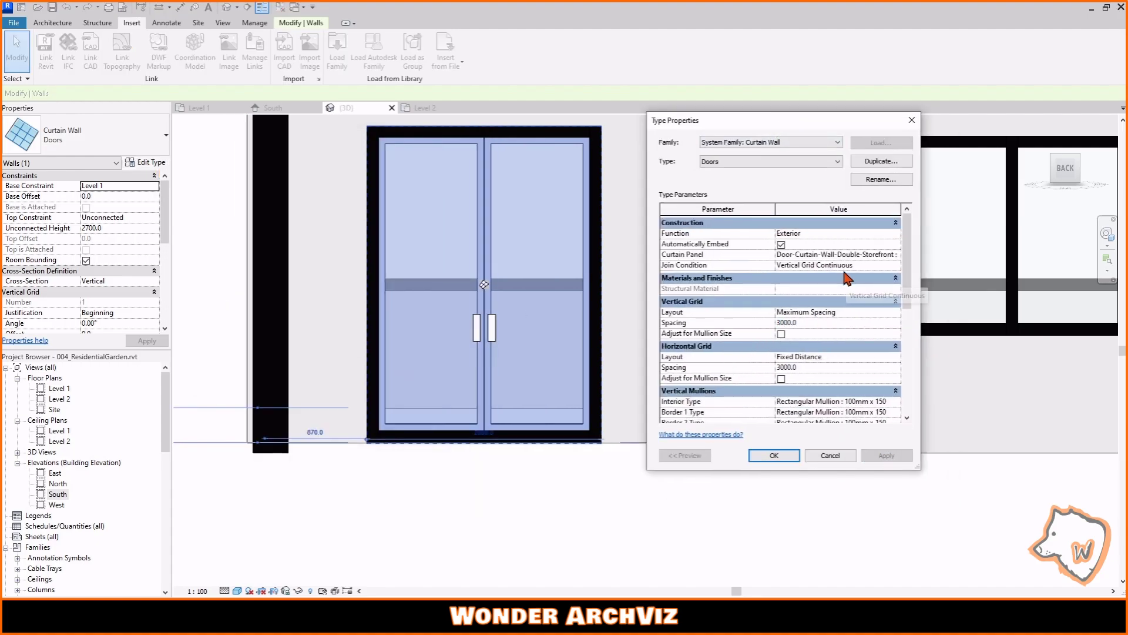
{"action": "scroll", "coordinate": [848, 279], "scroll_direction": "down", "scroll_amount": 3}
{"action": "scroll", "coordinate": [805, 395], "scroll_direction": "down", "scroll_amount": 1}
{"action": "left_click", "coordinate": [774, 455]}
- Edit the Door-Curtain-Wall-Double-Storefront type and set its frame material to the black Damp-proofing material
{"action": "left_click", "coordinate": [474, 470]}
{"action": "left_click", "coordinate": [478, 412]}
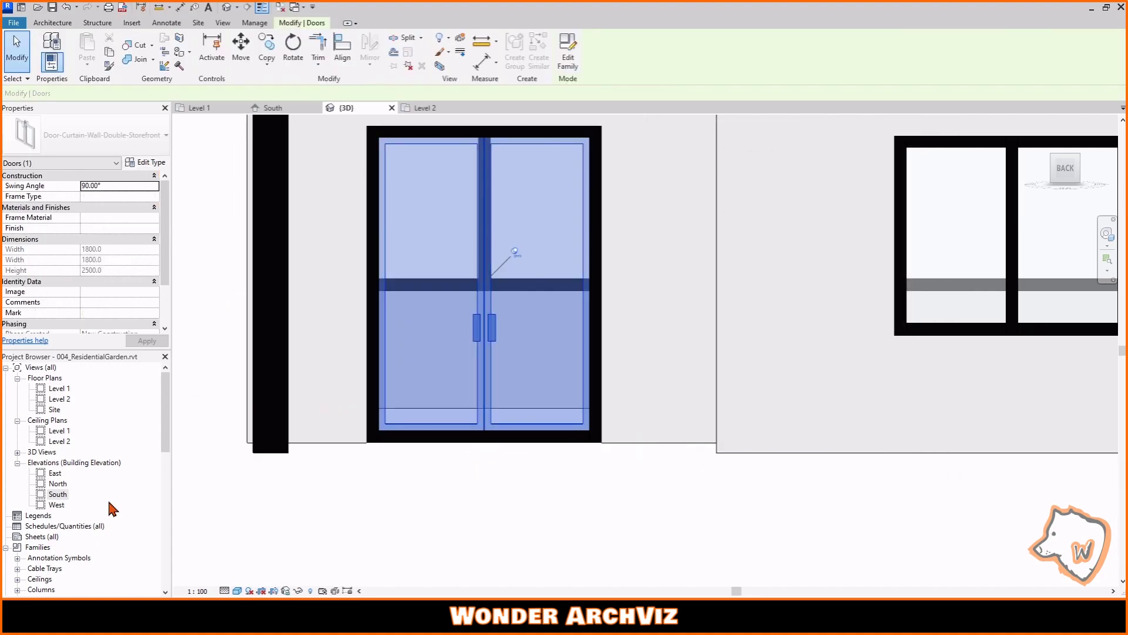
{"action": "key", "text": "Escape"}
{"action": "scroll", "coordinate": [88, 493], "scroll_direction": "down", "scroll_amount": 9}
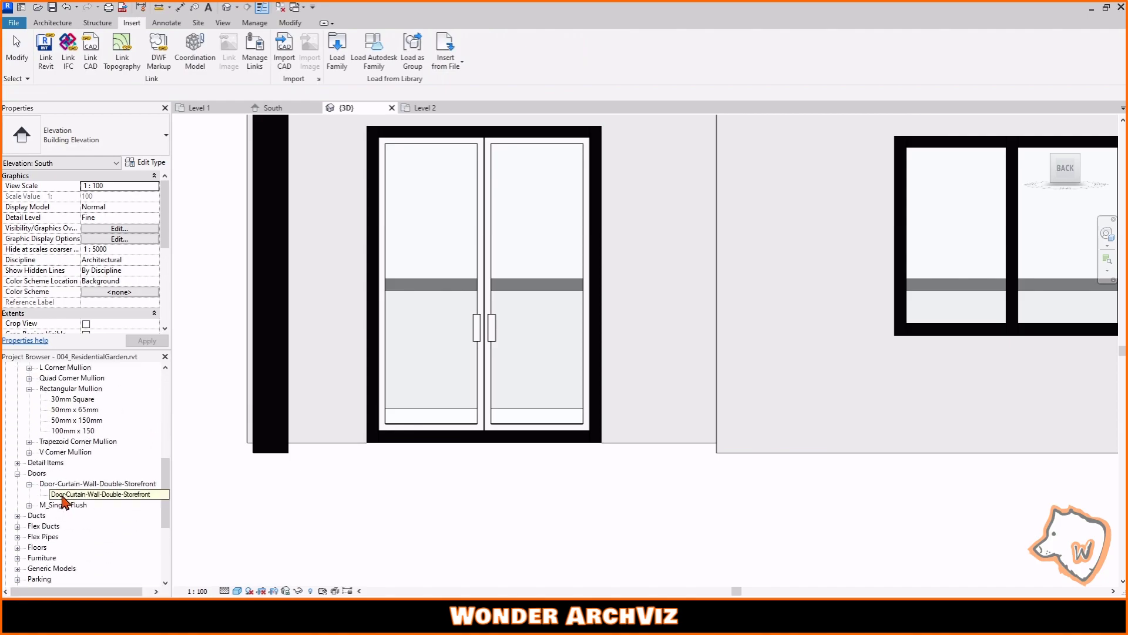
{"action": "double_click", "coordinate": [63, 496]}
{"action": "left_click", "coordinate": [838, 267]}
{"action": "left_click", "coordinate": [896, 266]}
{"action": "left_click", "coordinate": [165, 161]}
{"action": "type", "text": "blac"}
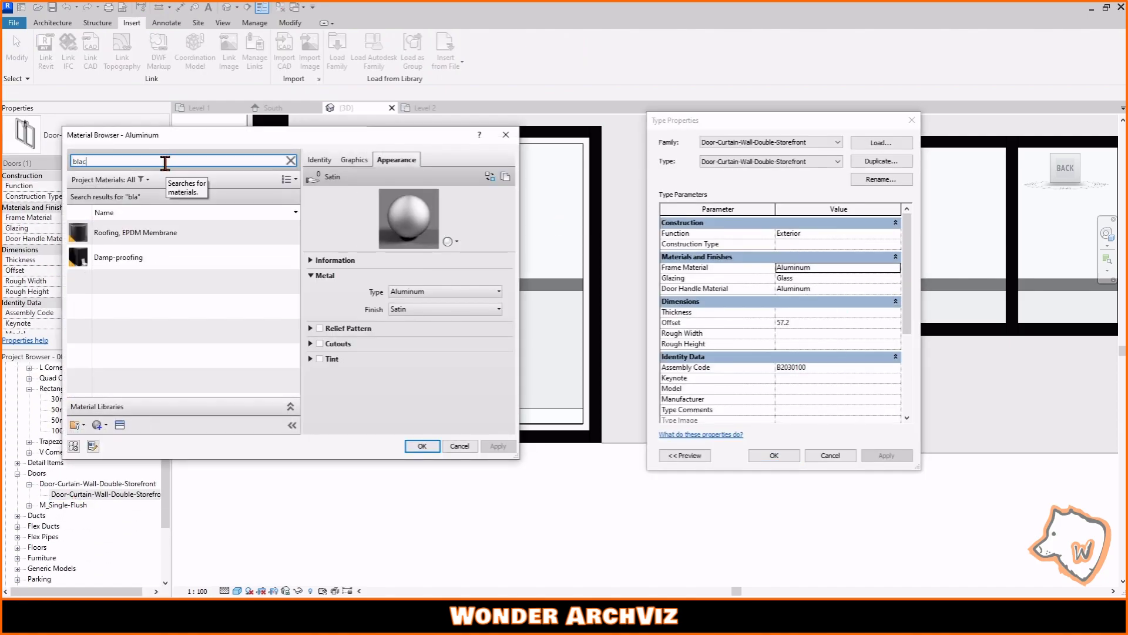
{"action": "left_click", "coordinate": [118, 257]}
{"action": "left_click", "coordinate": [422, 446]}
- Set the door handle material to Damp-proofing and apply the door type changes
{"action": "left_click", "coordinate": [838, 288]}
{"action": "left_click", "coordinate": [896, 288]}
{"action": "left_click", "coordinate": [117, 161]}
{"action": "type", "text": "black"}
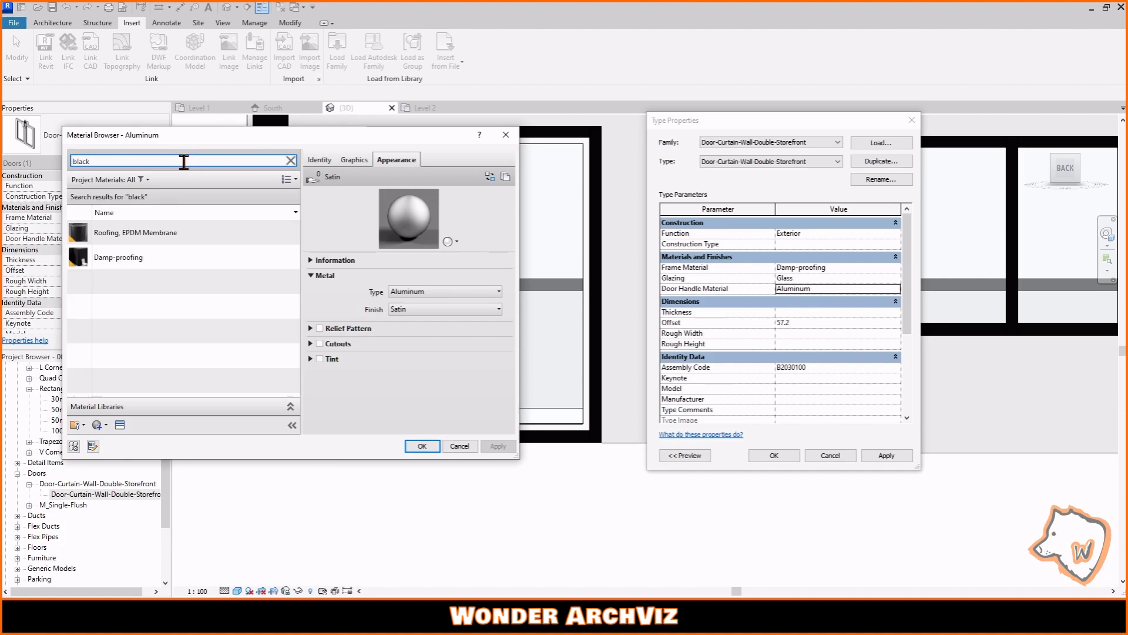
{"action": "left_click", "coordinate": [118, 256]}
{"action": "left_click", "coordinate": [422, 446]}
{"action": "left_click", "coordinate": [774, 455]}
- Change the third Level 1 window on the front wall to the Doors type with an unconnected height of 2500
{"action": "scroll", "coordinate": [415, 499], "scroll_direction": "down", "scroll_amount": 8}
{"action": "middle_click_drag", "start_coordinate": [386, 486], "coordinate": [975, 459], "text": "shift"}
{"action": "scroll", "coordinate": [519, 496], "scroll_direction": "down", "scroll_amount": 1}
{"action": "scroll", "coordinate": [520, 496], "scroll_direction": "up", "scroll_amount": 2}
{"action": "left_click", "coordinate": [520, 442]}
{"action": "left_click", "coordinate": [126, 134]}
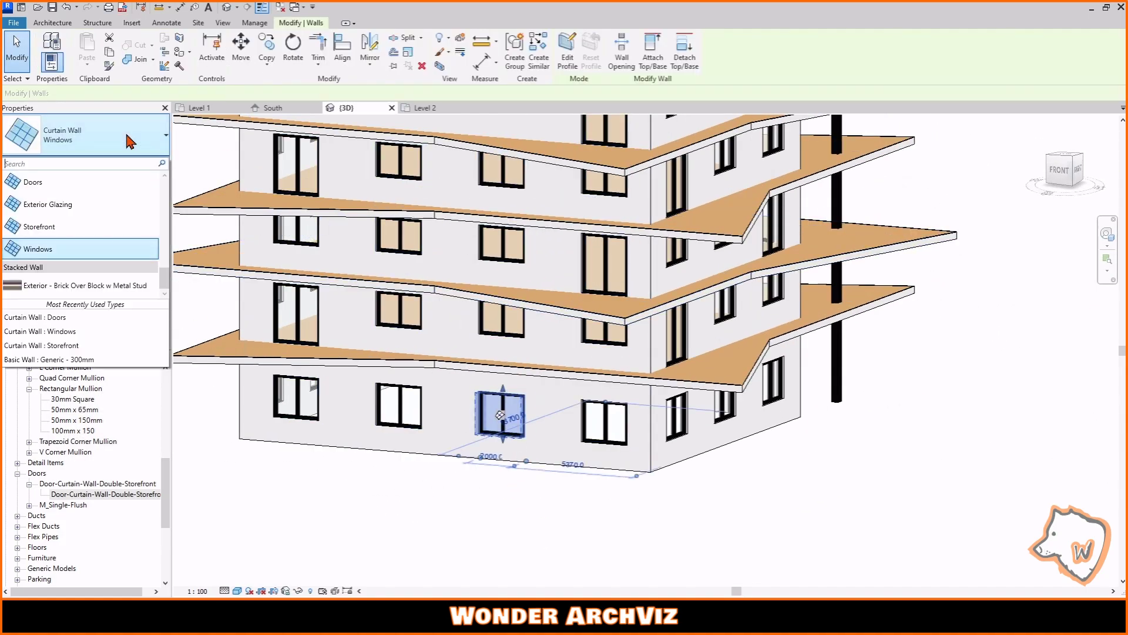
{"action": "left_click", "coordinate": [104, 187]}
{"action": "left_click", "coordinate": [122, 229]}
{"action": "type", "text": "2"}
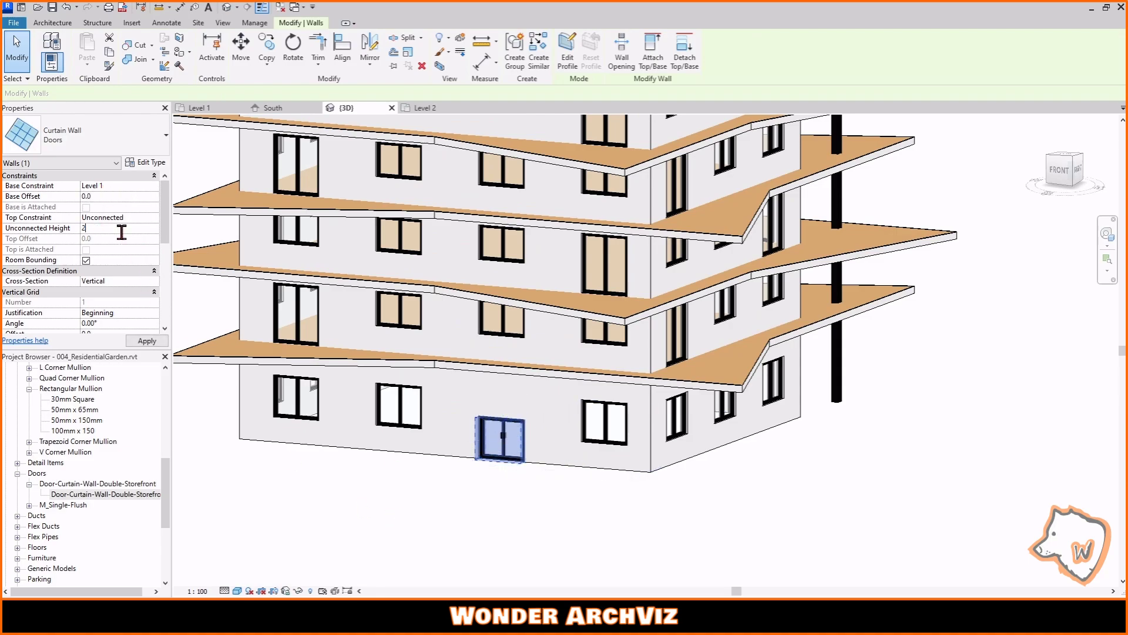
{"action": "type", "text": "500"}
- Start a new wall with the Storefront curtain wall type and duplicate that type as Panels
{"action": "left_click", "coordinate": [529, 523]}
{"action": "middle_click_drag", "start_coordinate": [529, 524], "coordinate": [765, 450], "text": "shift"}
{"action": "scroll", "coordinate": [396, 464], "scroll_direction": "down", "scroll_amount": 3}
{"action": "middle_click_drag", "start_coordinate": [396, 464], "coordinate": [904, 392], "text": "shift"}
{"action": "left_click", "coordinate": [54, 23]}
{"action": "left_click", "coordinate": [47, 47]}
{"action": "left_click", "coordinate": [129, 137]}
{"action": "left_click", "coordinate": [106, 224]}
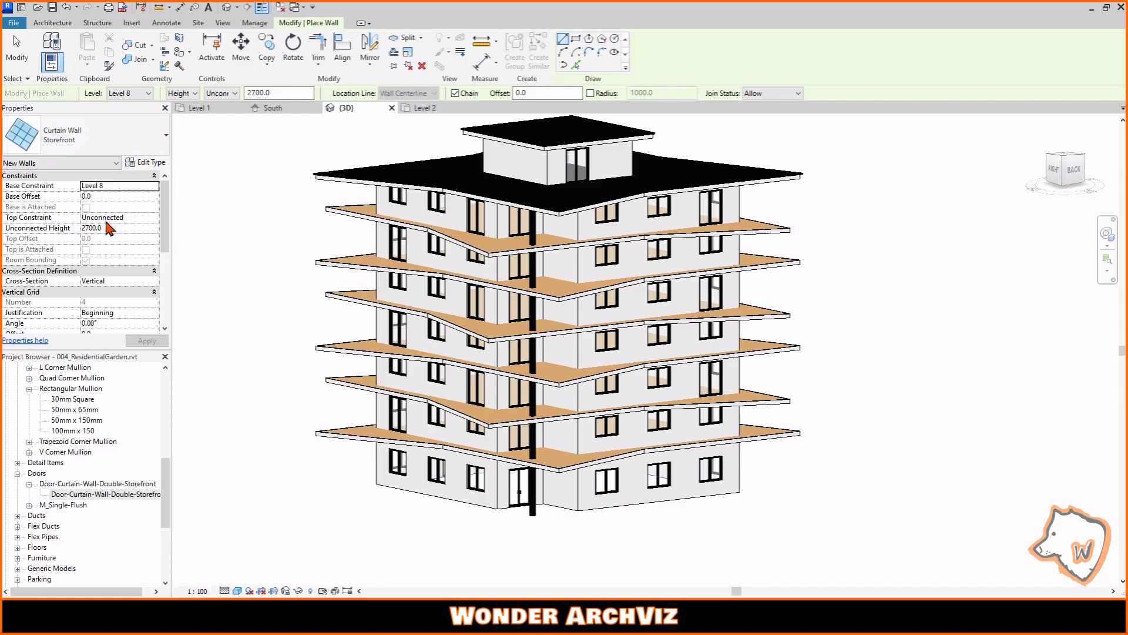
{"action": "left_click", "coordinate": [146, 163]}
{"action": "left_click", "coordinate": [464, 180]}
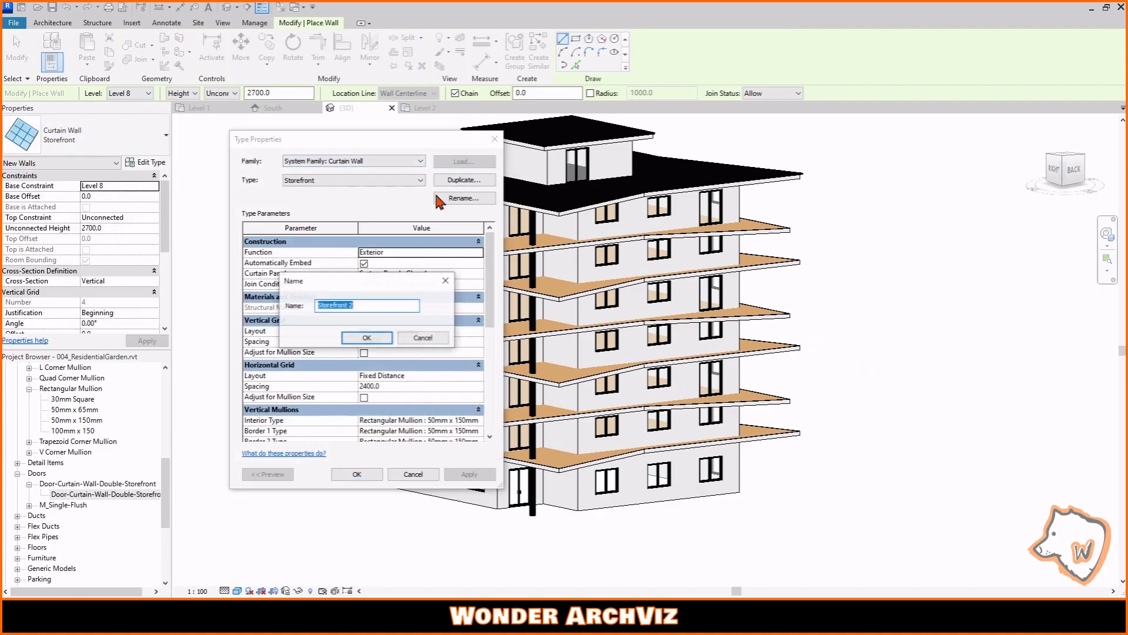
{"action": "left_click", "coordinate": [367, 338]}
- Give the Panels type a System Panel : Solid curtain panel, 200 vertical grid spacing and 5000 horizontal grid spacing
{"action": "left_click", "coordinate": [478, 273]}
{"action": "left_click", "coordinate": [422, 332]}
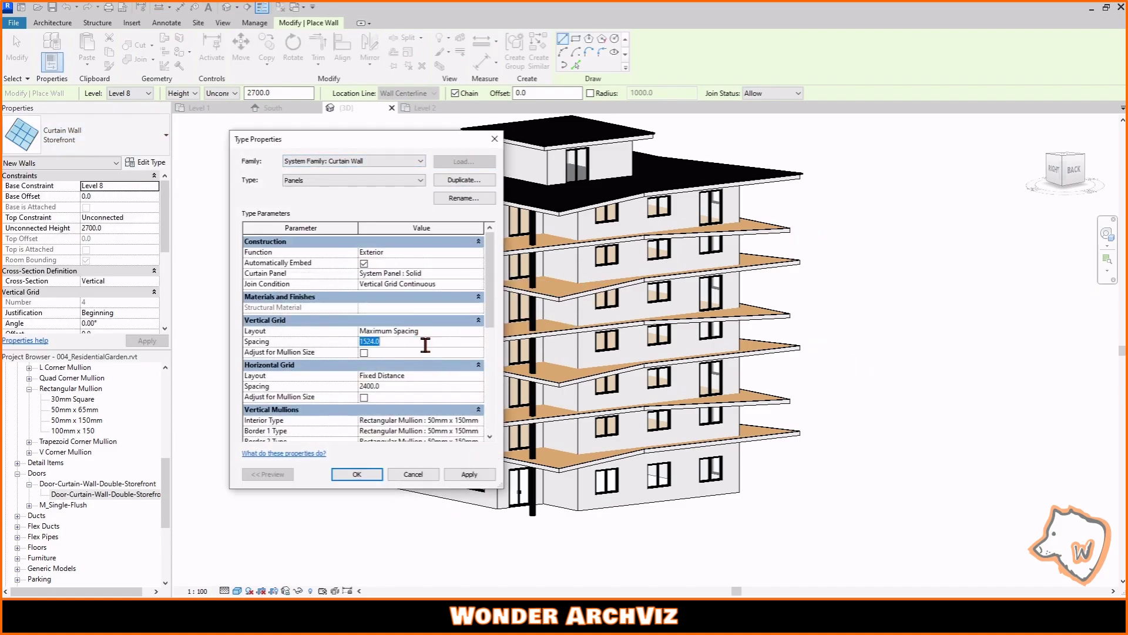
{"action": "scroll", "coordinate": [330, 327], "scroll_direction": "down", "scroll_amount": 3}
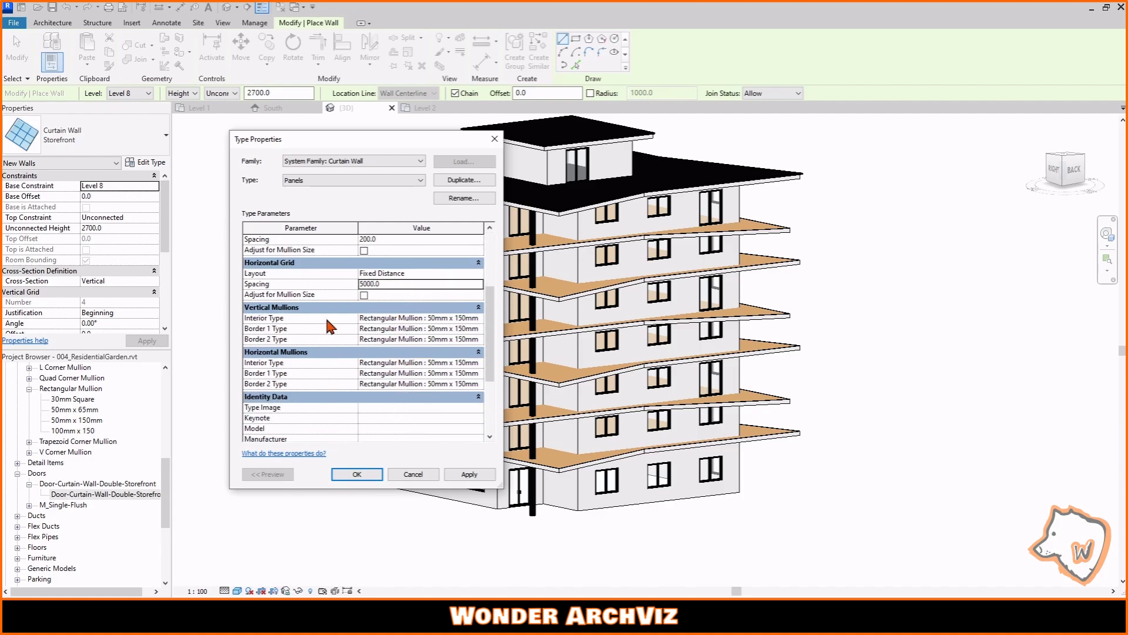
- Set the interior, border 1 and border 2 vertical mullions of the Panels type to Rectangular Mullion : 30mm Square
{"action": "left_click", "coordinate": [480, 319]}
{"action": "left_click", "coordinate": [464, 365]}
{"action": "left_click", "coordinate": [479, 329]}
{"action": "left_click", "coordinate": [462, 376]}
{"action": "left_click", "coordinate": [479, 340]}
{"action": "left_click", "coordinate": [457, 384]}
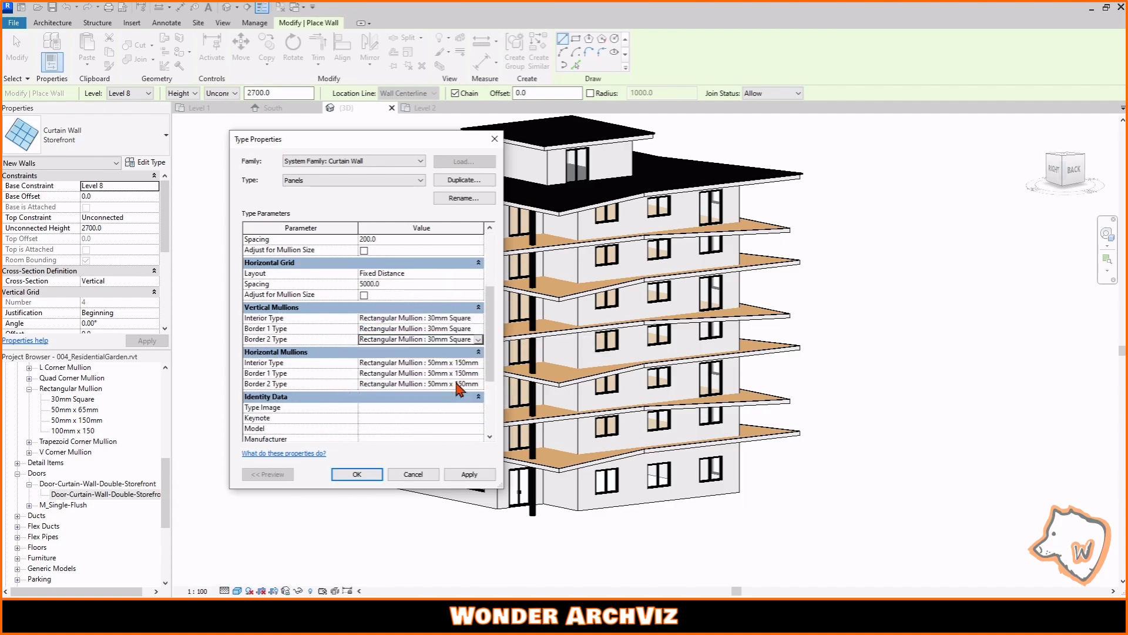
- Set the horizontal mullions of the Panels type to None and confirm the type settings
{"action": "left_click", "coordinate": [479, 363]}
{"action": "scroll", "coordinate": [461, 379], "scroll_direction": "up", "scroll_amount": 1}
{"action": "left_click", "coordinate": [459, 374]}
{"action": "left_click", "coordinate": [479, 374]}
{"action": "left_click", "coordinate": [460, 384]}
{"action": "left_click", "coordinate": [478, 374]}
{"action": "left_click", "coordinate": [461, 384]}
{"action": "left_click", "coordinate": [479, 384]}
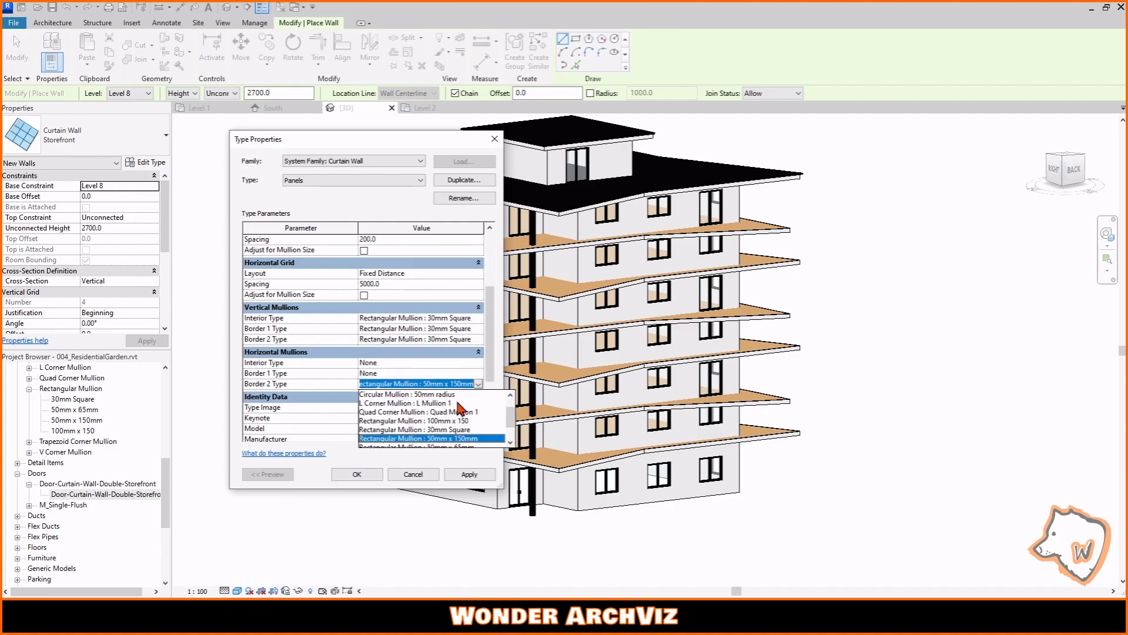
{"action": "left_click", "coordinate": [356, 473]}
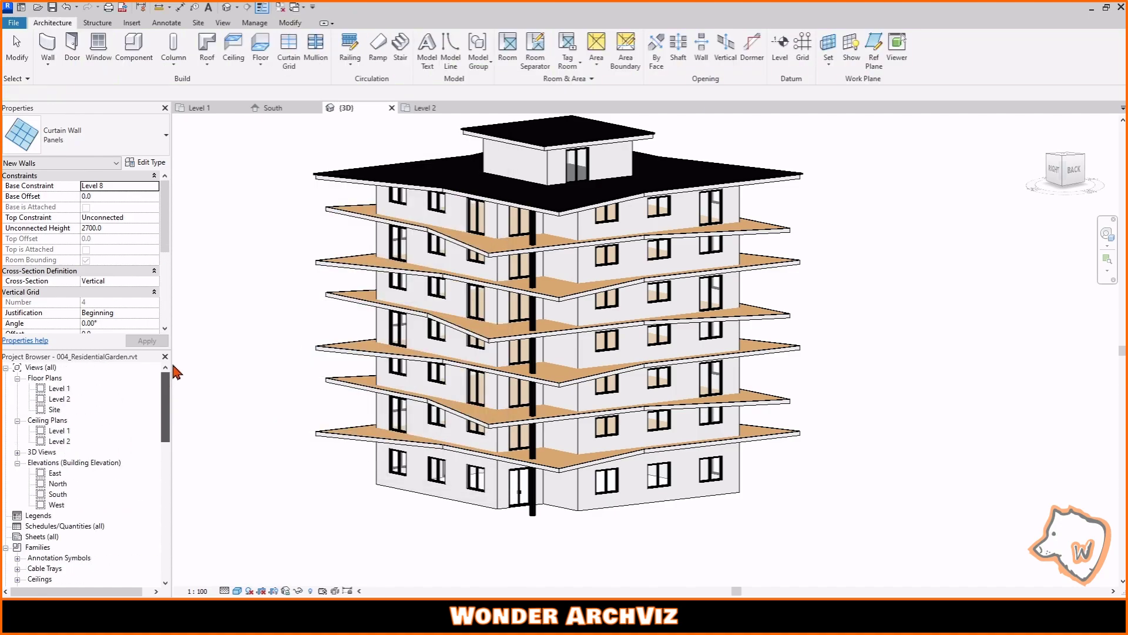
- Draw a Panels curtain wall in the Level 1 plan just outside the back wall, from its outer corner to the notch corner
{"action": "double_click", "coordinate": [60, 388]}
{"action": "left_click", "coordinate": [49, 52]}
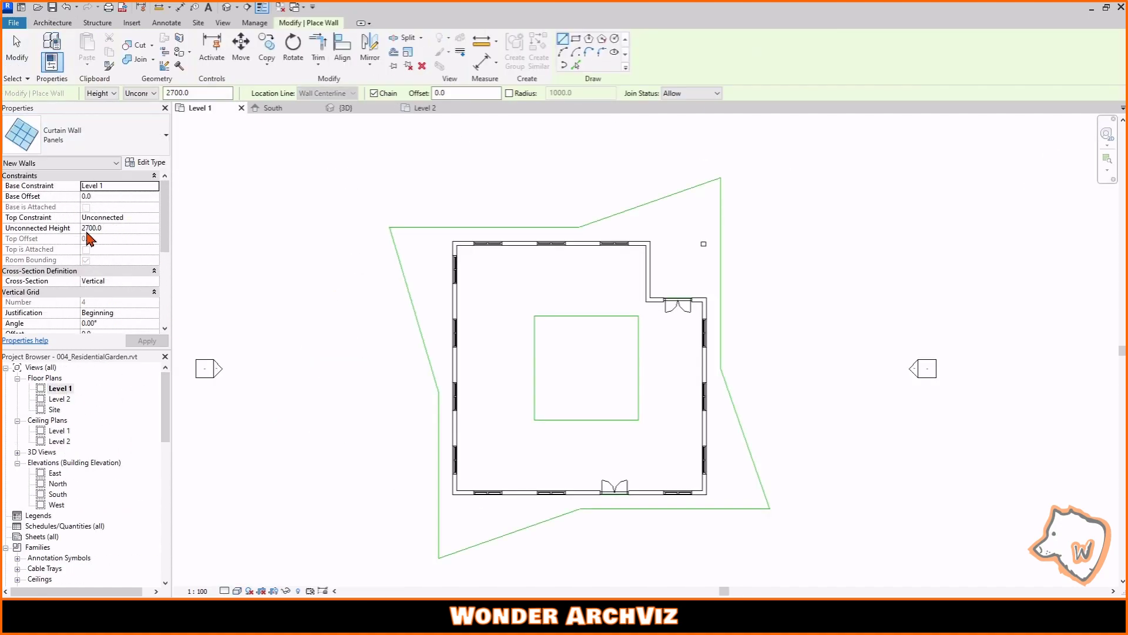
{"action": "scroll", "coordinate": [479, 223], "scroll_direction": "up", "scroll_amount": 5}
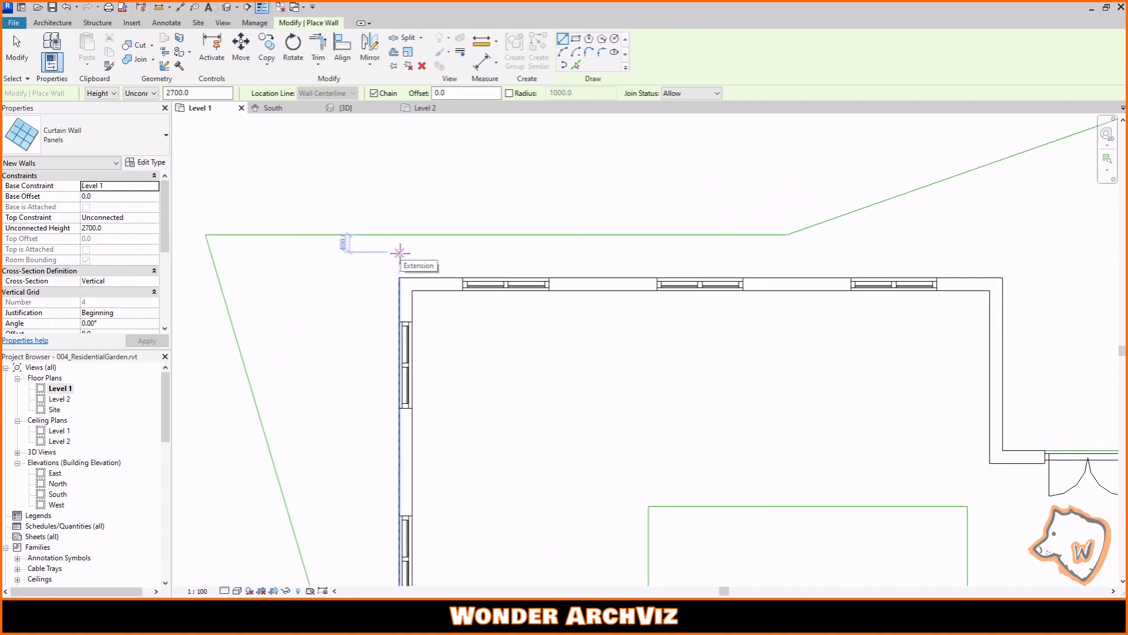
{"action": "left_click", "coordinate": [399, 252]}
{"action": "left_click", "coordinate": [1002, 254]}
{"action": "key", "text": "Escape"}
{"action": "key", "text": "Escape"}
{"action": "left_click", "coordinate": [625, 253]}
- Stretch the top of the panel wall in the 3D back view up to the underside of the slab above, making it 3700 high
{"action": "left_click", "coordinate": [346, 108]}
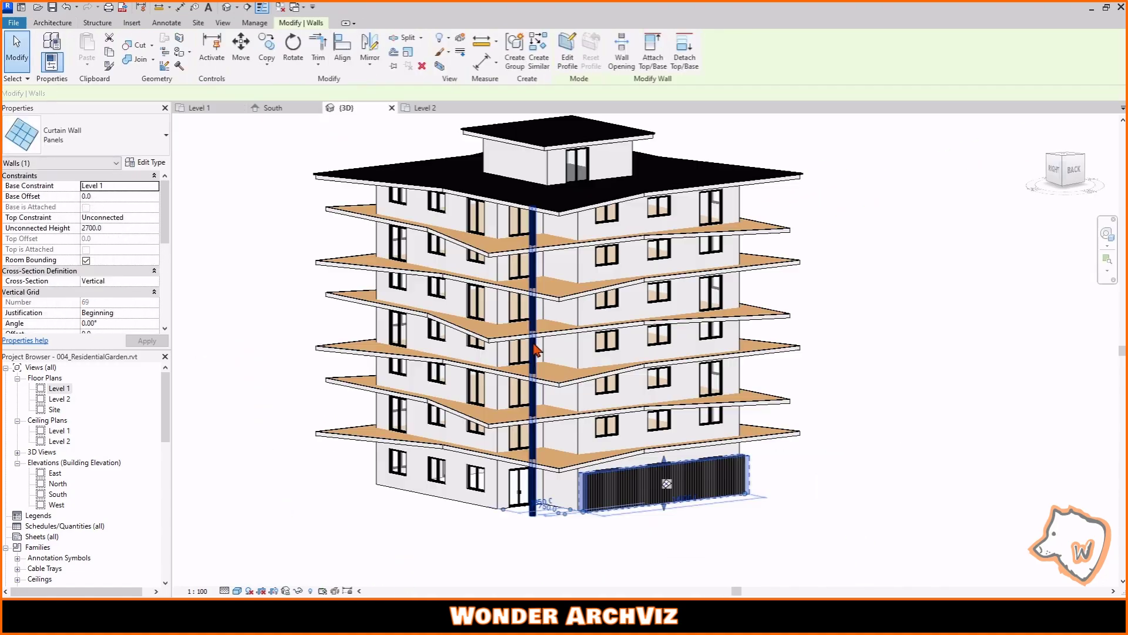
{"action": "middle_click_drag", "start_coordinate": [658, 552], "coordinate": [596, 448]}
{"action": "scroll", "coordinate": [597, 448], "scroll_direction": "up", "scroll_amount": 5}
{"action": "middle_click_drag", "start_coordinate": [683, 386], "coordinate": [470, 360], "text": "shift"}
{"action": "left_click", "coordinate": [1060, 169]}
{"action": "scroll", "coordinate": [649, 331], "scroll_direction": "up", "scroll_amount": 4}
{"action": "left_click_drag", "start_coordinate": [651, 285], "coordinate": [645, 235]}
{"action": "scroll", "coordinate": [651, 338], "scroll_direction": "down", "scroll_amount": 3}
{"action": "scroll", "coordinate": [135, 435], "scroll_direction": "down", "scroll_amount": 2}
{"action": "scroll", "coordinate": [140, 442], "scroll_direction": "down", "scroll_amount": 5}
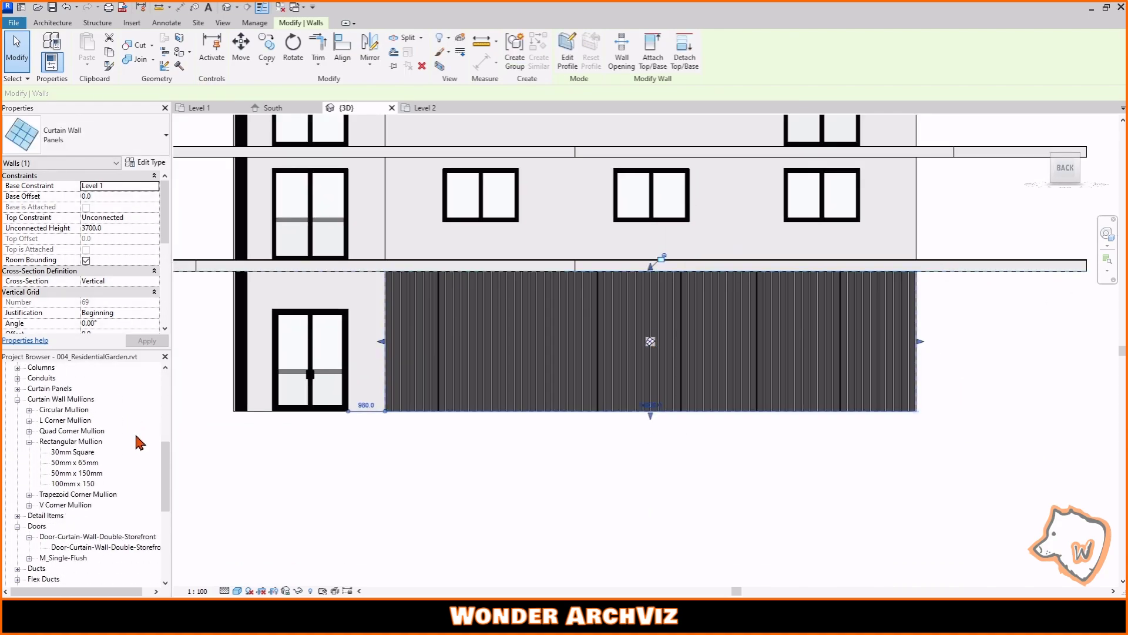
- Search the project's families for "solid" to locate the Solid system panel type
{"action": "right_click", "coordinate": [136, 421]}
{"action": "left_click", "coordinate": [154, 424]}
{"action": "type", "text": "solid"}
{"action": "left_click", "coordinate": [532, 313]}
{"action": "left_click", "coordinate": [628, 274]}
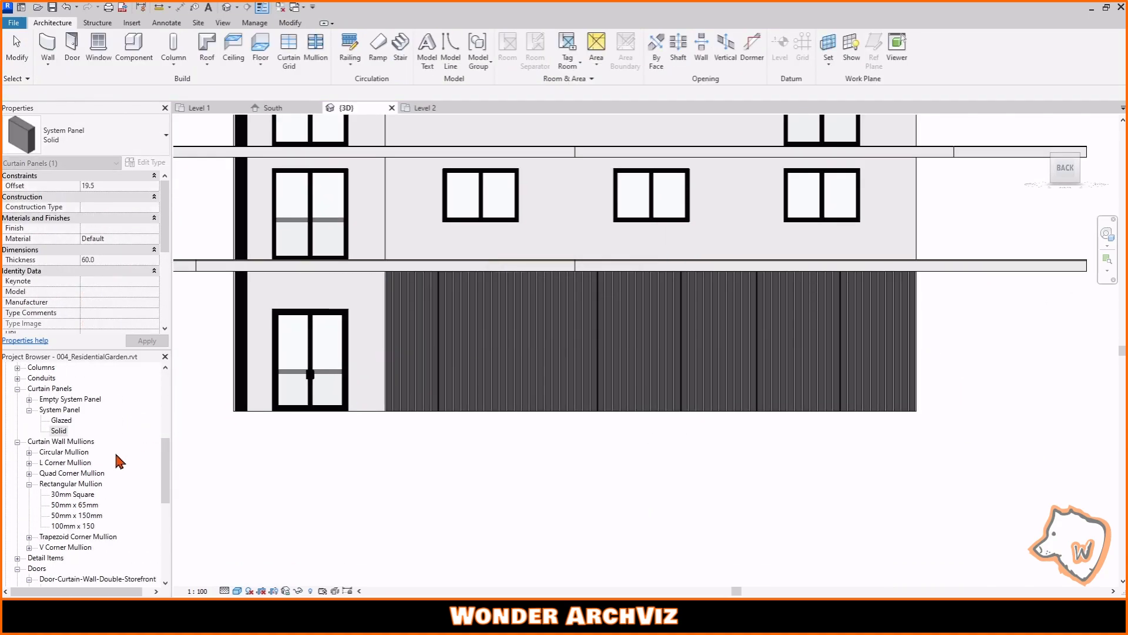
- Assign the Cherry wood material to the Solid system panel type and confirm the type properties
{"action": "double_click", "coordinate": [57, 431]}
{"action": "left_click", "coordinate": [425, 311]}
{"action": "left_click", "coordinate": [478, 309]}
{"action": "left_click", "coordinate": [205, 161]}
{"action": "type", "text": "wood"}
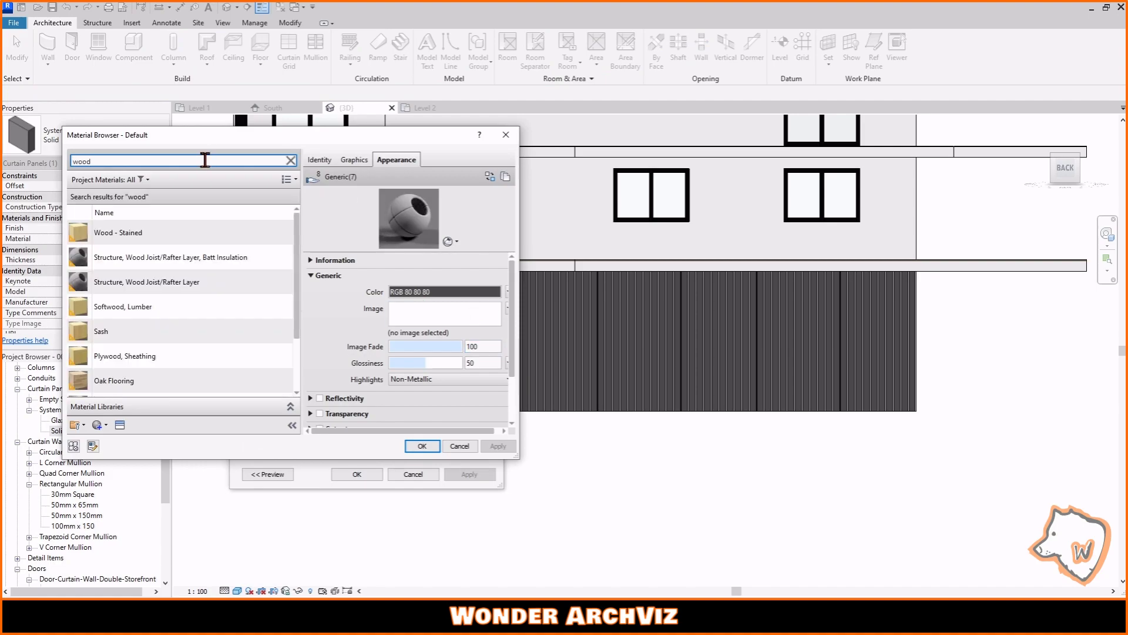
{"action": "scroll", "coordinate": [182, 306], "scroll_direction": "down", "scroll_amount": 5}
{"action": "left_click", "coordinate": [166, 386]}
{"action": "left_click", "coordinate": [422, 445]}
{"action": "left_click", "coordinate": [357, 474]}
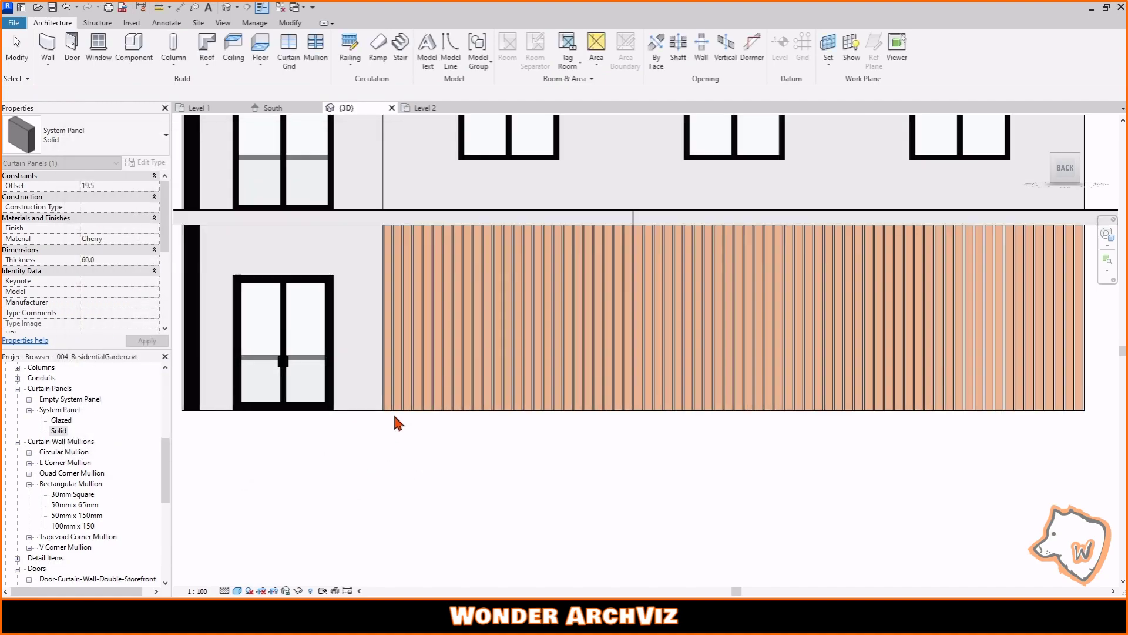
- Set the Solid system panel type's offset to 15 while checking the panels in the Level 1 plan
{"action": "scroll", "coordinate": [88, 470], "scroll_direction": "up", "scroll_amount": 10}
{"action": "double_click", "coordinate": [60, 388]}
{"action": "scroll", "coordinate": [370, 291], "scroll_direction": "up", "scroll_amount": 5}
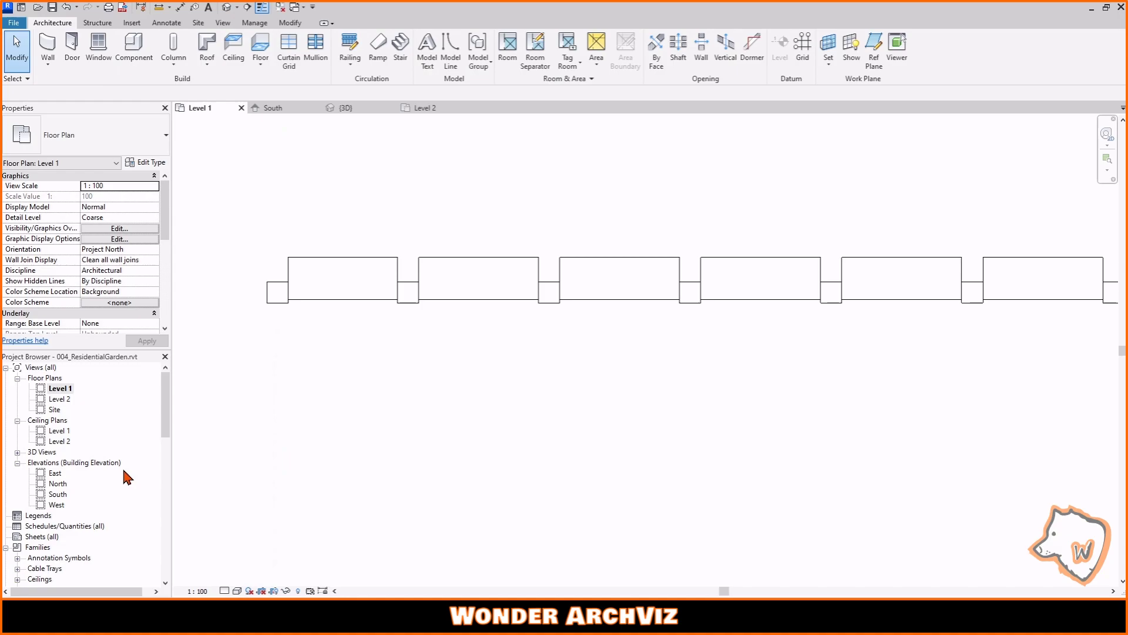
{"action": "scroll", "coordinate": [126, 477], "scroll_direction": "down", "scroll_amount": 15}
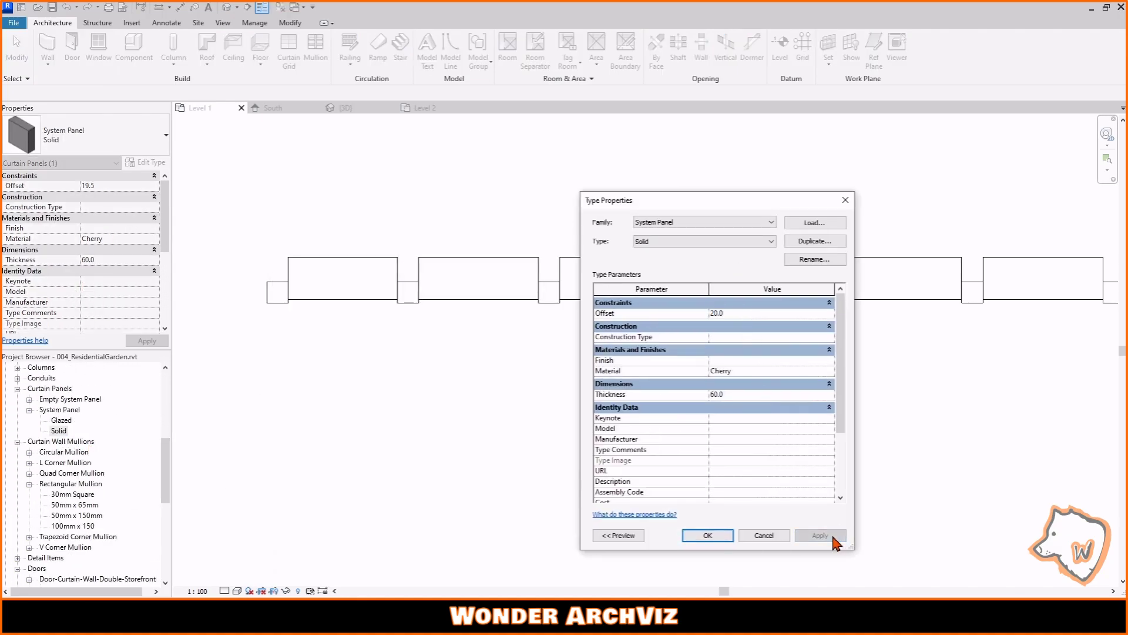
{"action": "left_click", "coordinate": [723, 536]}
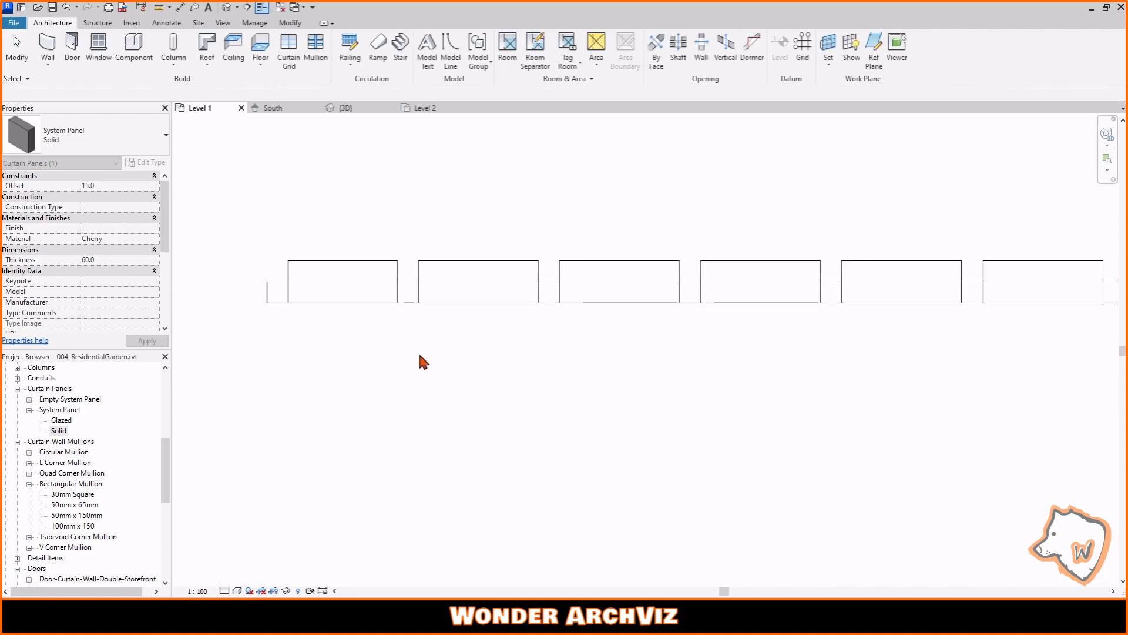
- Move the back panel wall in the Level 1 plan so it sits flush against the building's outer wall face
{"action": "scroll", "coordinate": [358, 356], "scroll_direction": "down", "scroll_amount": 8}
{"action": "scroll", "coordinate": [341, 344], "scroll_direction": "up", "scroll_amount": 1}
{"action": "left_click", "coordinate": [347, 340]}
{"action": "left_click", "coordinate": [241, 52]}
{"action": "scroll", "coordinate": [347, 345], "scroll_direction": "up", "scroll_amount": 4}
{"action": "left_click", "coordinate": [348, 343]}
{"action": "left_click", "coordinate": [348, 547]}
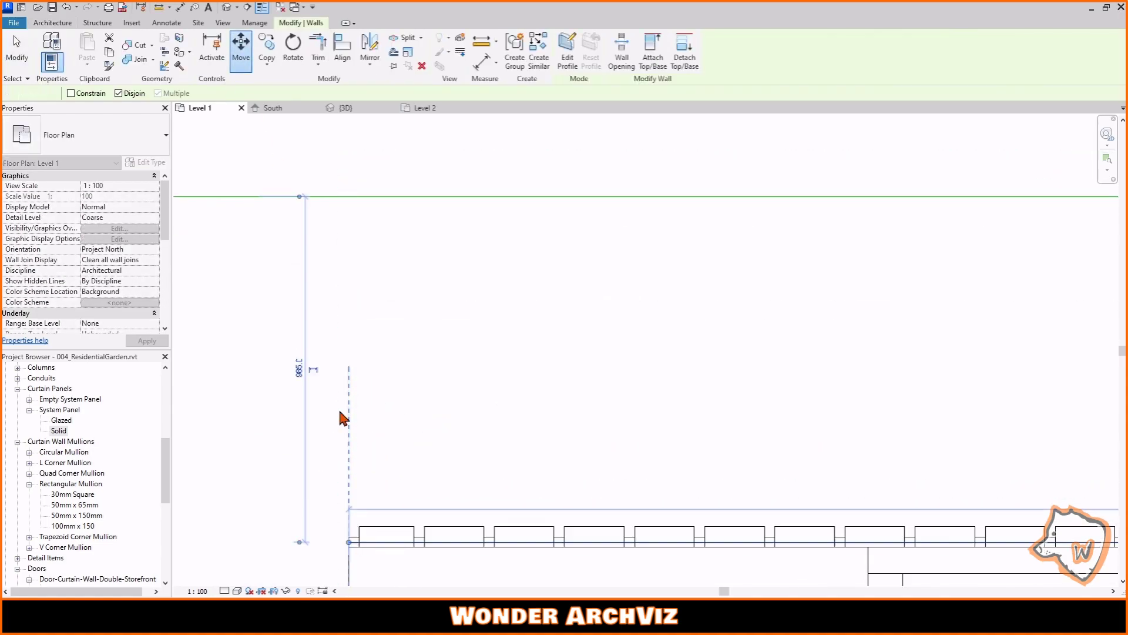
{"action": "left_click", "coordinate": [358, 348]}
{"action": "scroll", "coordinate": [373, 229], "scroll_direction": "down", "scroll_amount": 3}
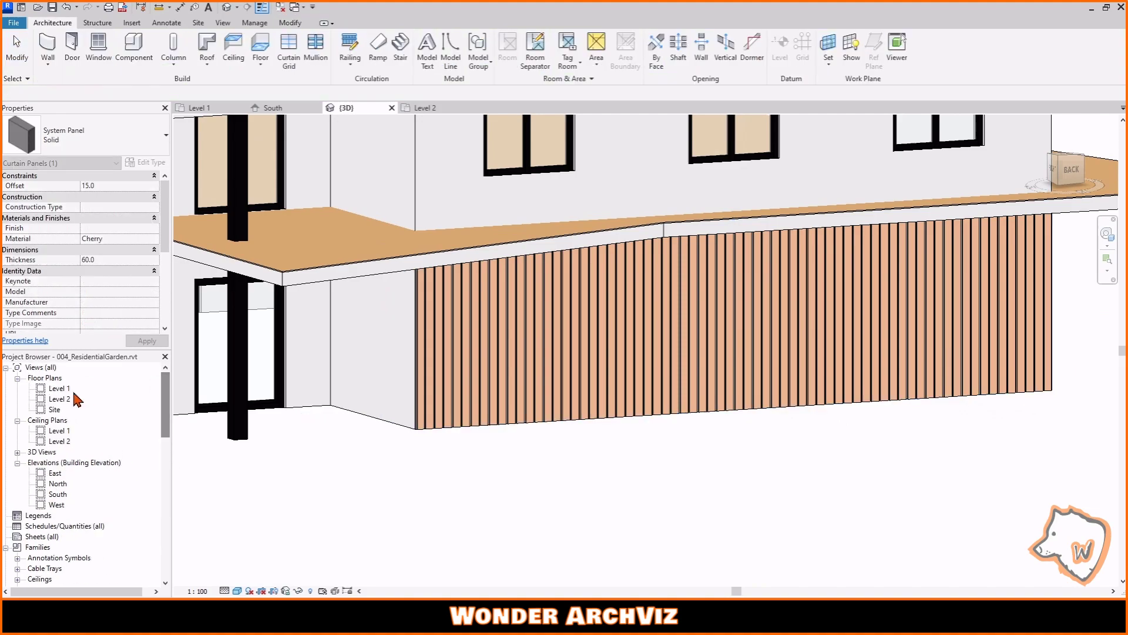
- Mirror the back panel wall to the front of the building about a horizontal axis drawn through the middle of the Level 1 plan
{"action": "double_click", "coordinate": [69, 388]}
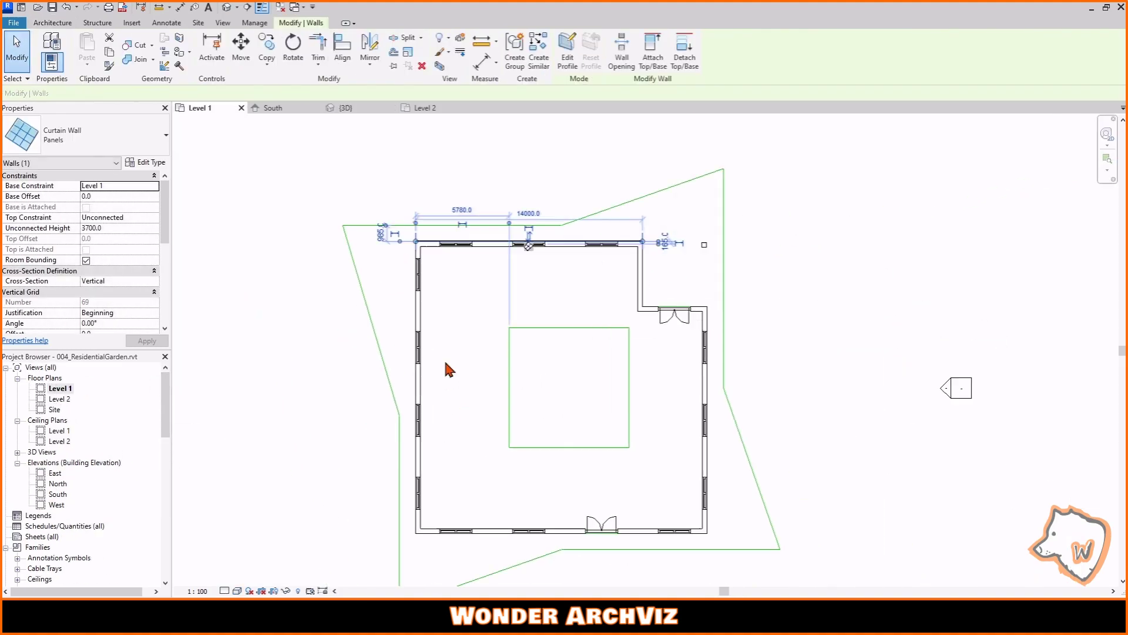
{"action": "key", "text": "d"}
{"action": "key", "text": "m"}
{"action": "left_click", "coordinate": [420, 387]}
{"action": "left_click", "coordinate": [444, 388]}
{"action": "scroll", "coordinate": [432, 557], "scroll_direction": "up", "scroll_amount": 9}
{"action": "scroll", "coordinate": [357, 525], "scroll_direction": "down", "scroll_amount": 8}
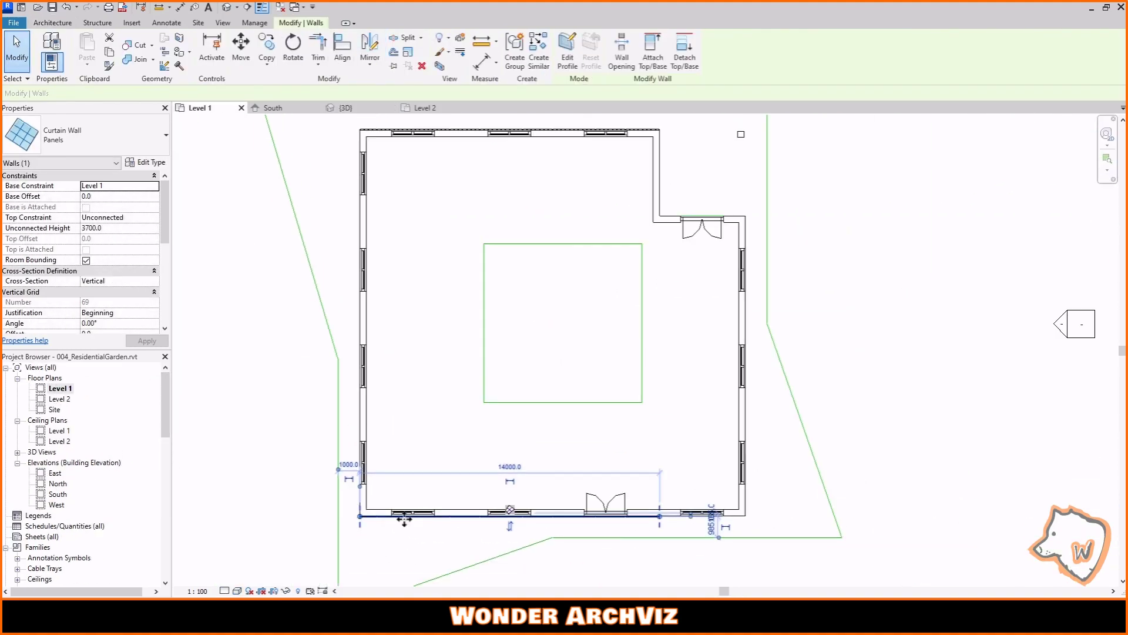
- Copy the front panel wall towards the building's west side and rotate the copy 90°
{"action": "middle_click_drag", "start_coordinate": [404, 519], "coordinate": [427, 522]}
{"action": "key", "text": "c"}
{"action": "key", "text": "o"}
{"action": "left_click", "coordinate": [447, 483]}
{"action": "left_click", "coordinate": [302, 339]}
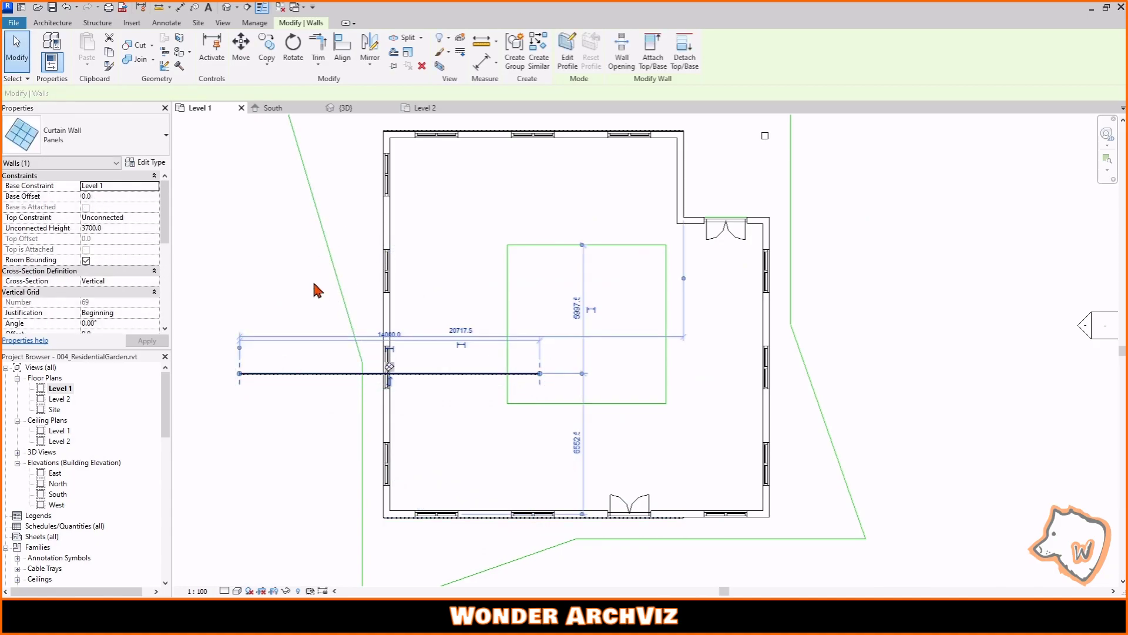
{"action": "type", "text": "ro"}
{"action": "type", "text": "90"}
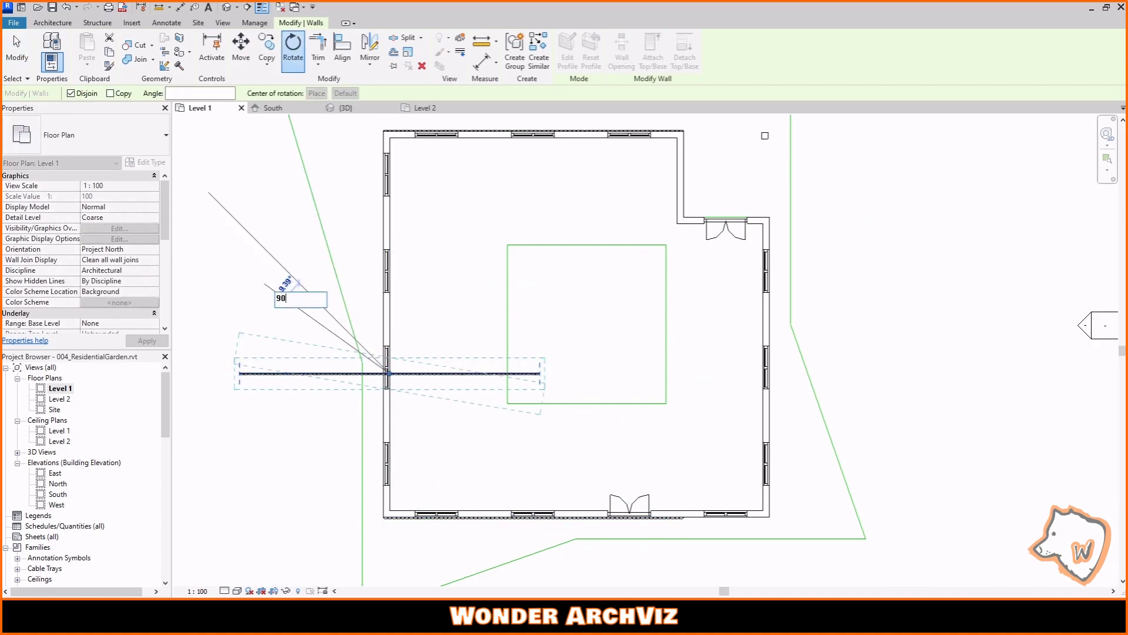
{"action": "key", "text": "Return"}
- Move the rotated panel wall flush against the west wall's front corner and stretch its other end to the back corner
{"action": "scroll", "coordinate": [385, 532], "scroll_direction": "up", "scroll_amount": 12}
{"action": "key", "text": "m"}
{"action": "key", "text": "v"}
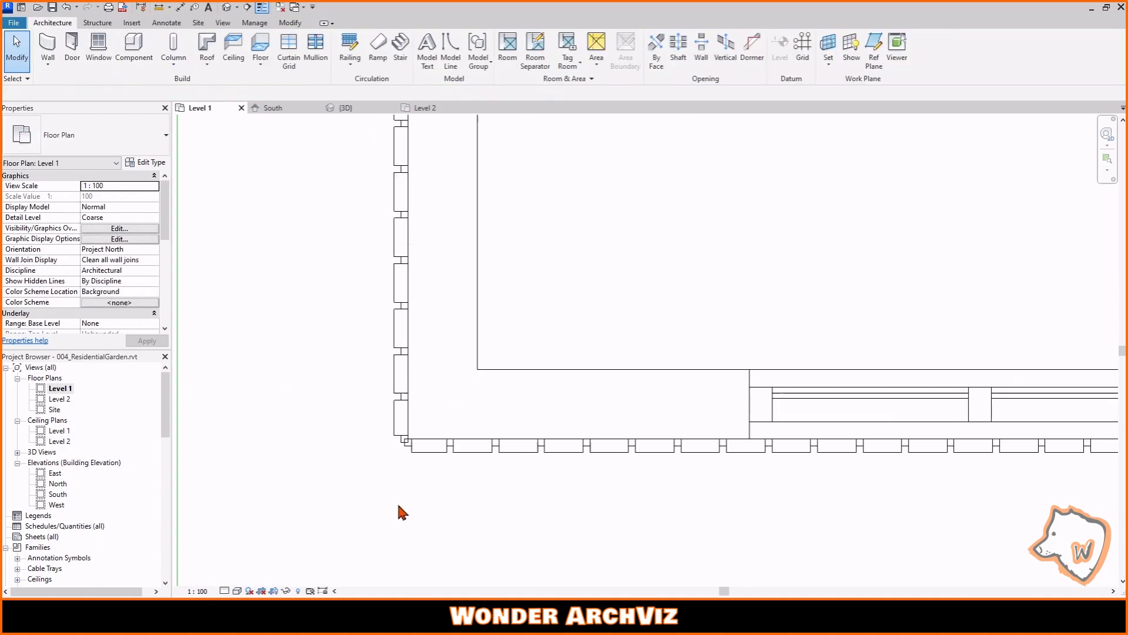
{"action": "scroll", "coordinate": [413, 378], "scroll_direction": "up", "scroll_amount": 5}
{"action": "left_click", "coordinate": [442, 407]}
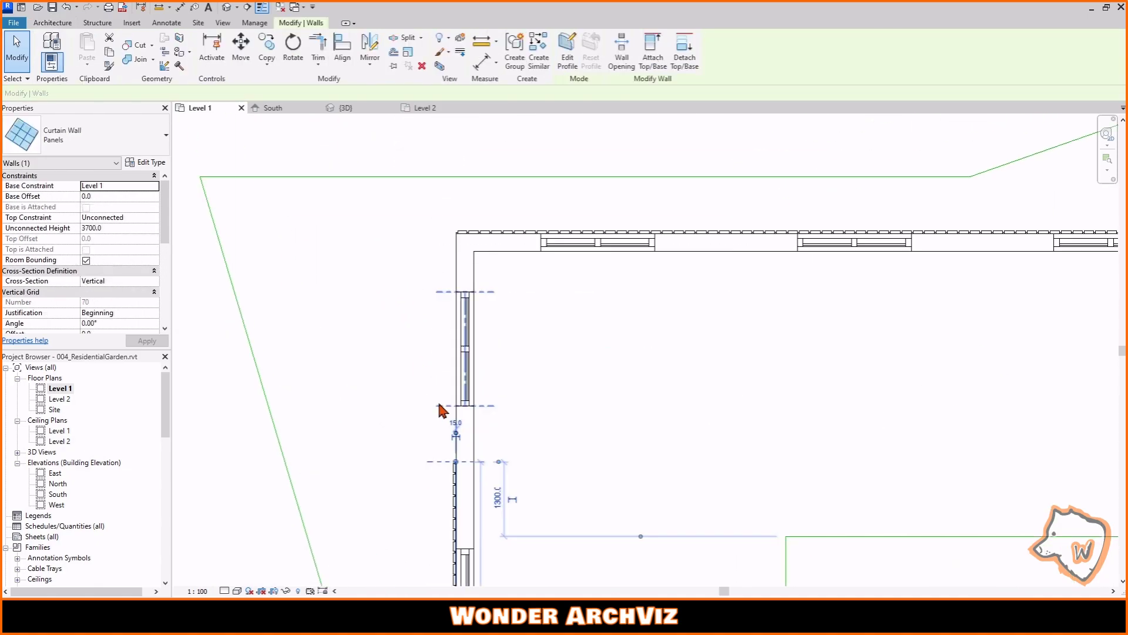
{"action": "left_click_drag", "start_coordinate": [464, 508], "coordinate": [464, 221]}
{"action": "scroll", "coordinate": [462, 210], "scroll_direction": "up", "scroll_amount": 6}
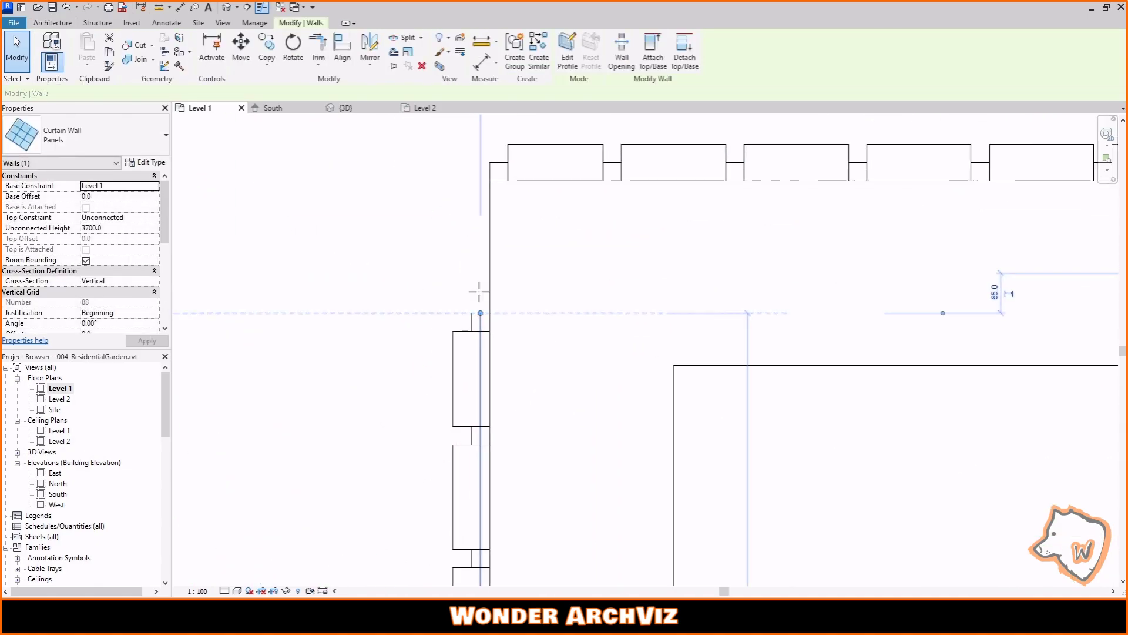
{"action": "left_click_drag", "start_coordinate": [480, 312], "coordinate": [480, 180]}
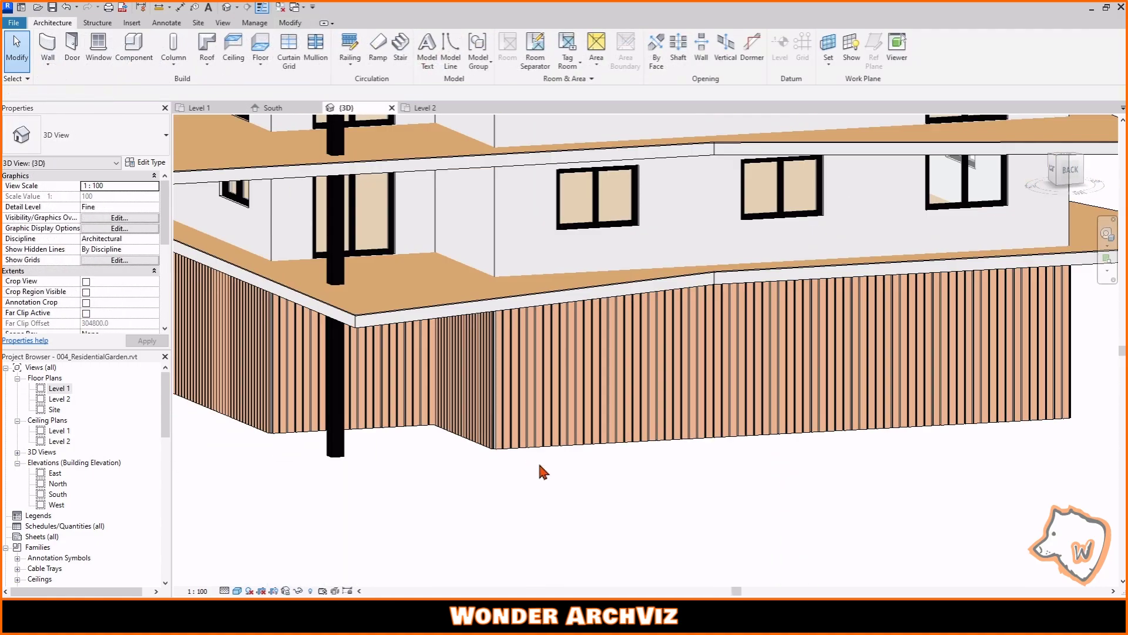
- Open the back panel wall's profile for editing in the 3D back view and show the model in Wireframe
{"action": "middle_click_drag", "start_coordinate": [537, 468], "coordinate": [752, 566], "text": "shift"}
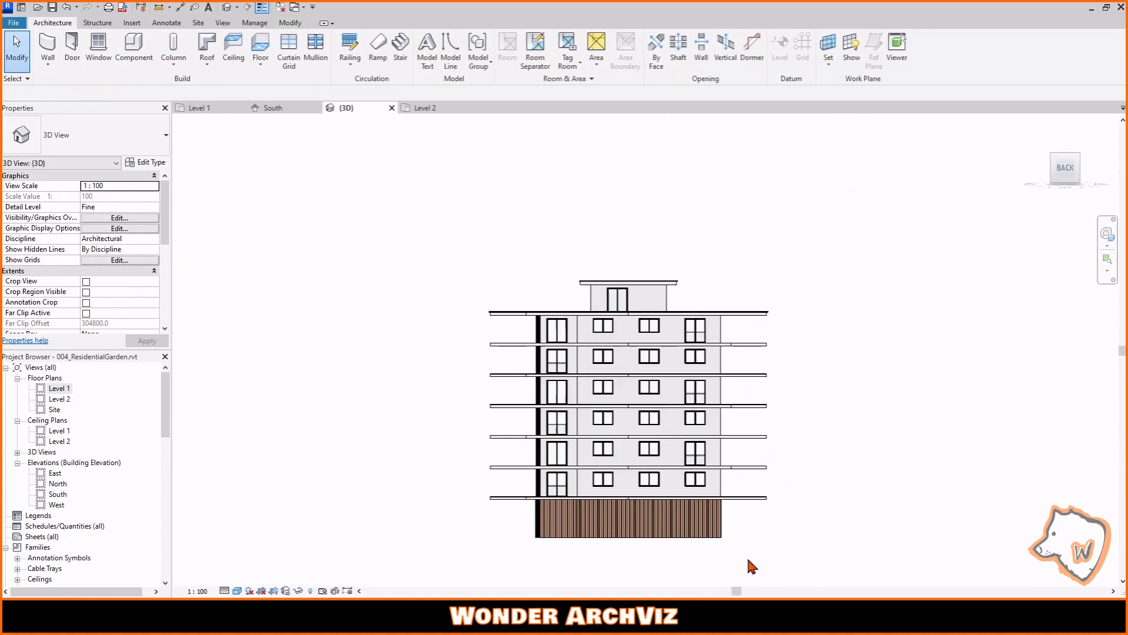
{"action": "scroll", "coordinate": [653, 573], "scroll_direction": "up", "scroll_amount": 5}
{"action": "double_click", "coordinate": [449, 424]}
{"action": "left_click", "coordinate": [237, 591]}
{"action": "left_click", "coordinate": [262, 532]}
{"action": "scroll", "coordinate": [388, 314], "scroll_direction": "up", "scroll_amount": 2}
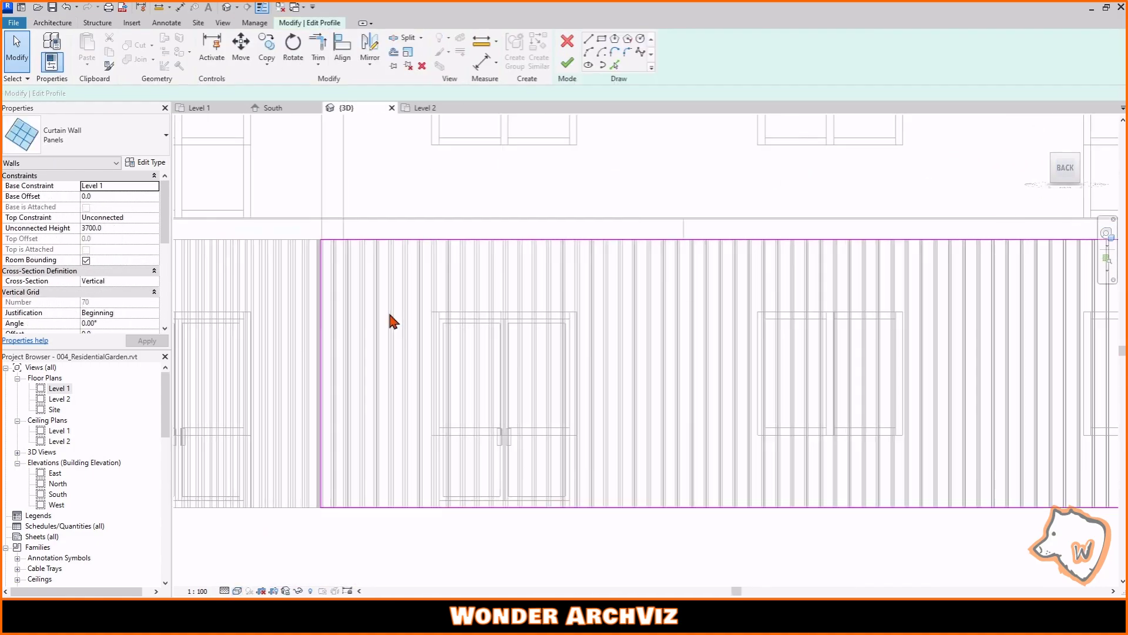
- Sketch a 2000 wide rectangular opening around a ground-floor window in the back panel wall's profile
{"action": "left_click", "coordinate": [603, 40]}
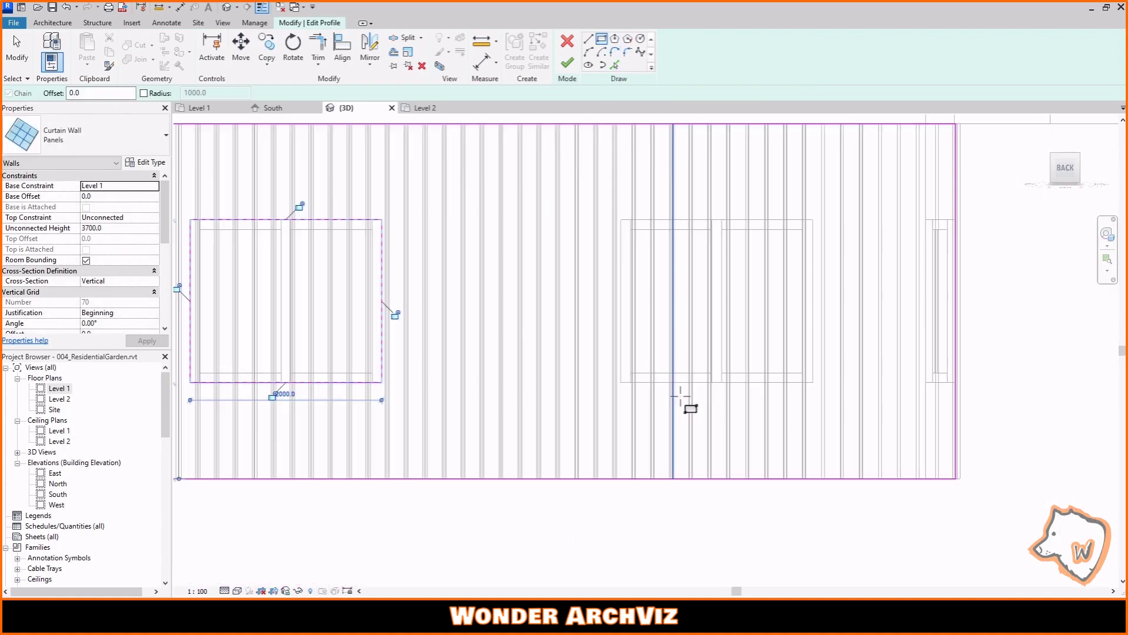
{"action": "left_click", "coordinate": [832, 193]}
{"action": "key", "text": "Escape"}
{"action": "scroll", "coordinate": [832, 193], "scroll_direction": "down", "scroll_amount": 4}
- Copy the rectangular opening onto the remaining windows of the back panel wall and finish the profile
{"action": "left_click_drag", "start_coordinate": [743, 522], "coordinate": [890, 410]}
{"action": "left_click", "coordinate": [266, 47]}
{"action": "scroll", "coordinate": [475, 404], "scroll_direction": "down", "scroll_amount": 2}
{"action": "left_click", "coordinate": [864, 414]}
{"action": "left_click", "coordinate": [724, 414]}
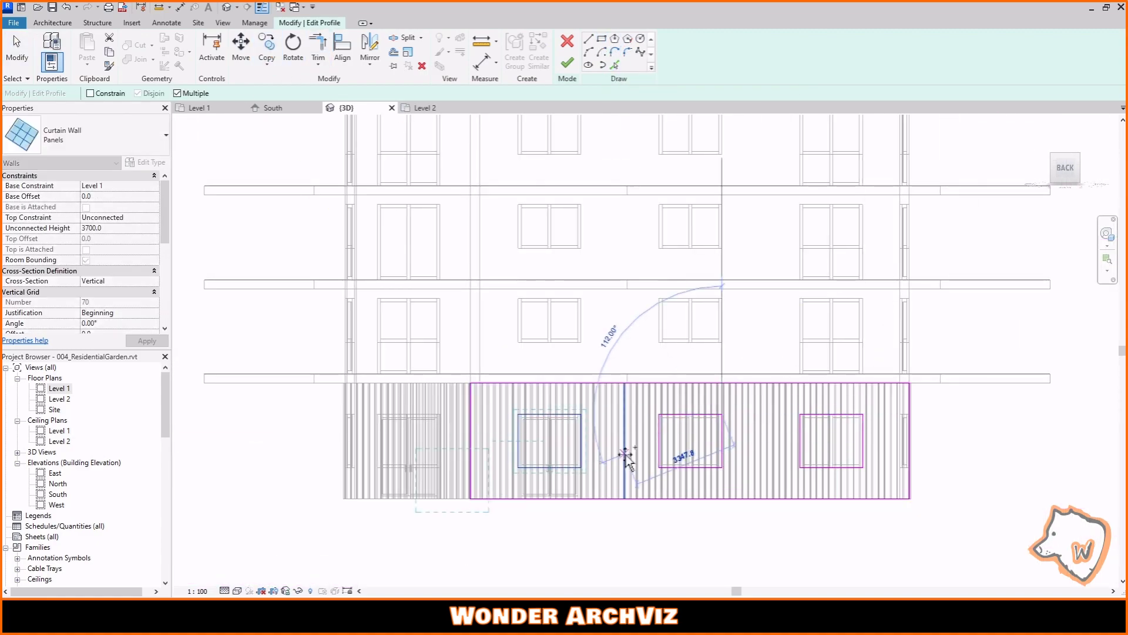
{"action": "key", "text": "Escape"}
{"action": "left_click", "coordinate": [568, 62]}
{"action": "key", "text": "Escape"}
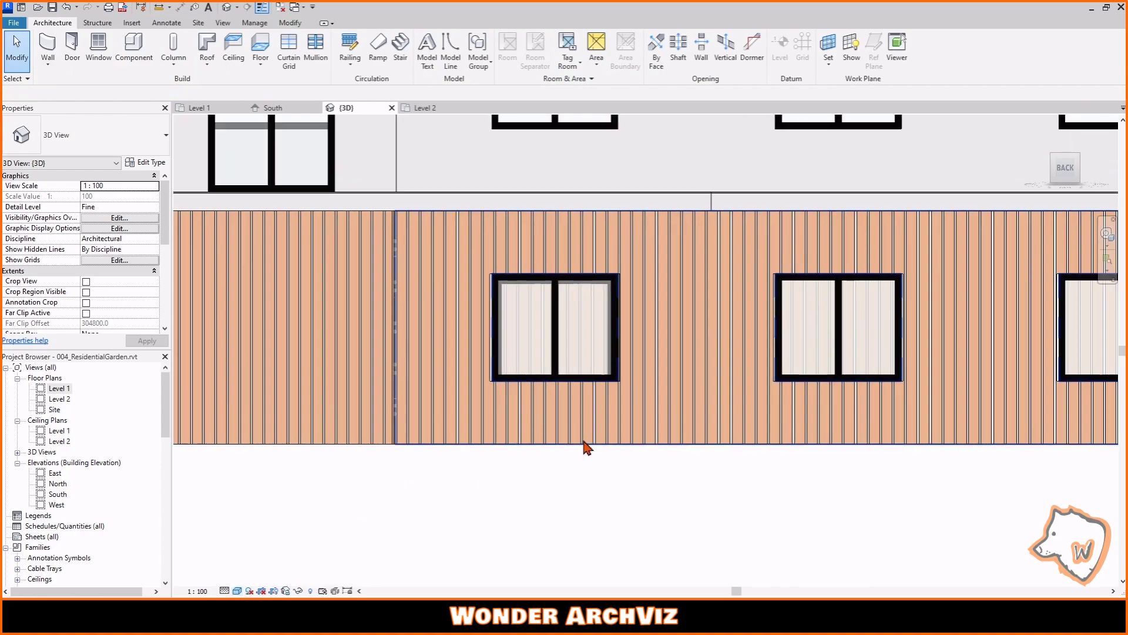
- Edit the profile of the panel wall in front of the notch entrance door, with the 3D back view in Wireframe
{"action": "middle_click_drag", "start_coordinate": [585, 448], "coordinate": [408, 409], "text": "shift"}
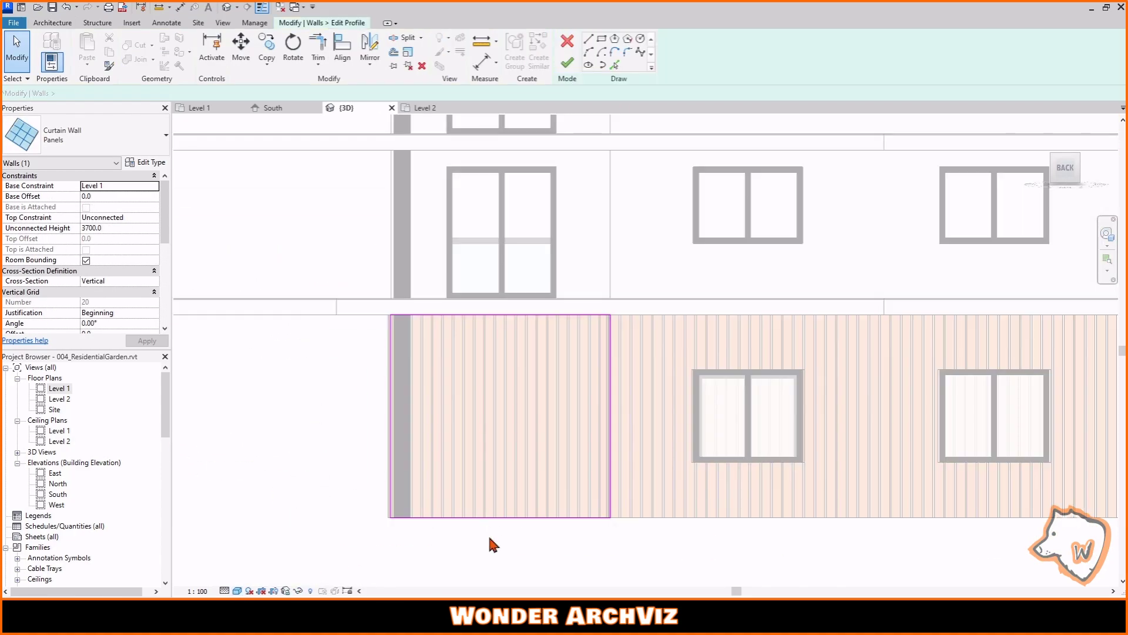
{"action": "left_click", "coordinate": [236, 591]}
{"action": "left_click", "coordinate": [267, 543]}
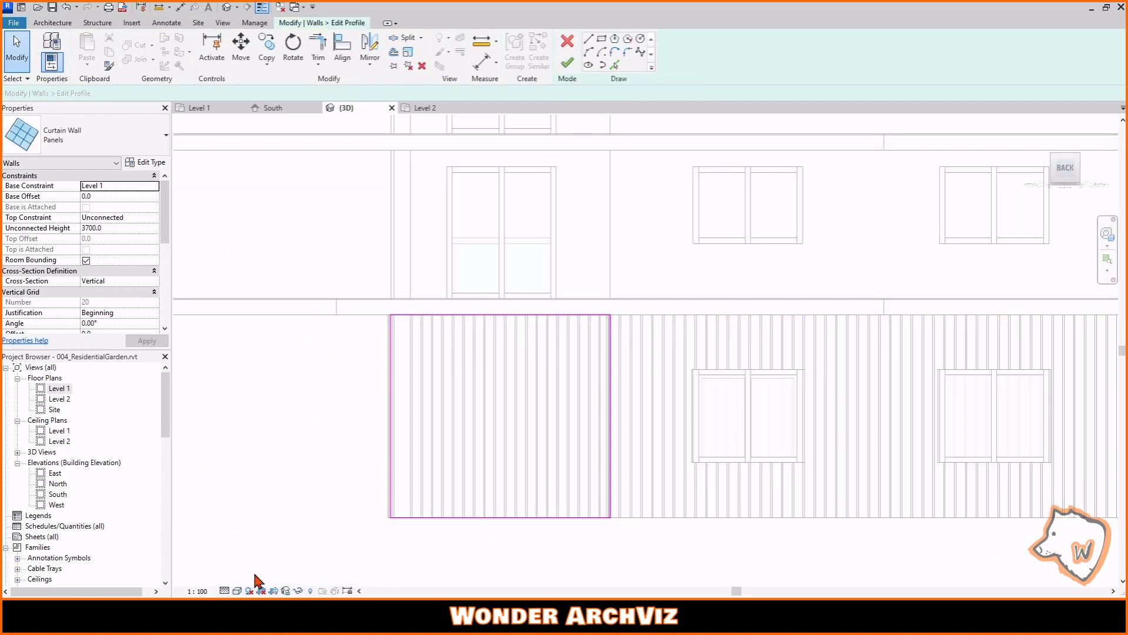
{"action": "left_click", "coordinate": [237, 590]}
{"action": "left_click", "coordinate": [264, 520]}
- Sketch a 2700 high rectangle around the double entrance door in the notch panel wall's profile
{"action": "scroll", "coordinate": [519, 506], "scroll_direction": "up", "scroll_amount": 2}
{"action": "left_click", "coordinate": [601, 40]}
{"action": "left_click", "coordinate": [405, 299]}
{"action": "scroll", "coordinate": [572, 524], "scroll_direction": "up", "scroll_amount": 4}
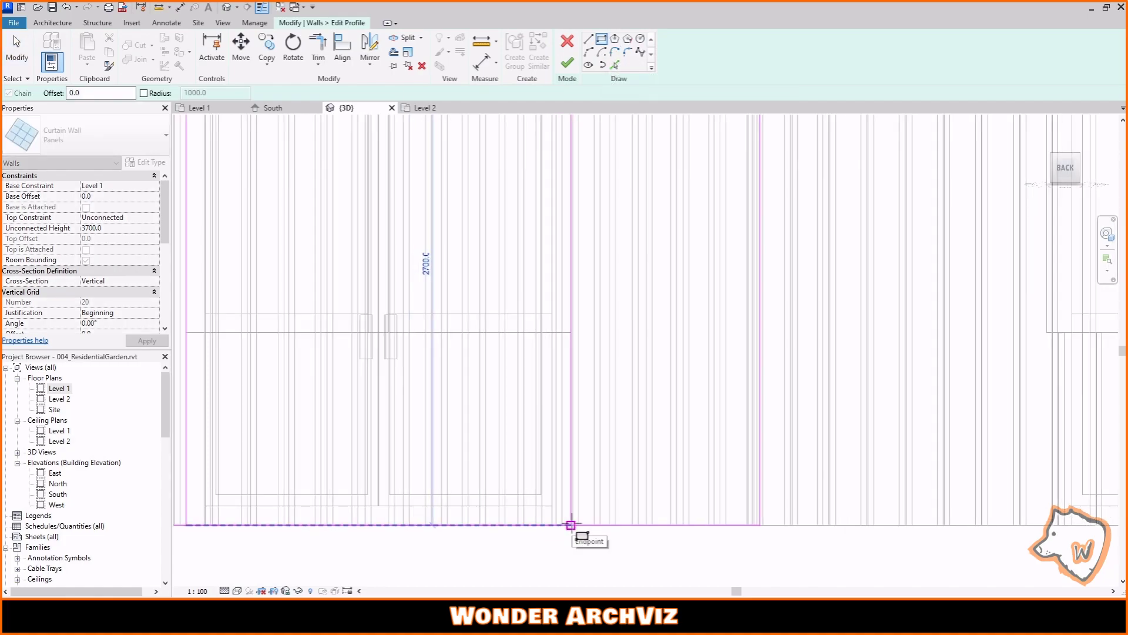
{"action": "left_click", "coordinate": [570, 524]}
{"action": "scroll", "coordinate": [571, 525], "scroll_direction": "down", "scroll_amount": 3}
{"action": "key", "text": "Escape"}
{"action": "key", "text": "Escape"}
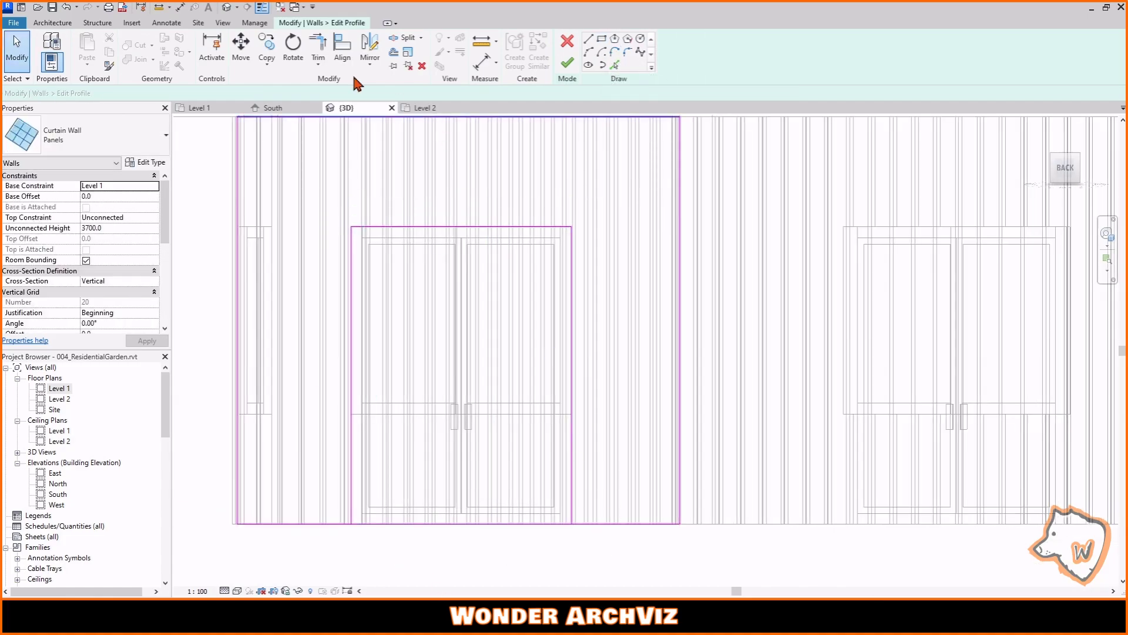
- Trim the door rectangle into the base line of the notch panel wall's profile and finish the edit
{"action": "left_click", "coordinate": [318, 45]}
{"action": "left_click", "coordinate": [351, 481]}
{"action": "left_click", "coordinate": [569, 68]}
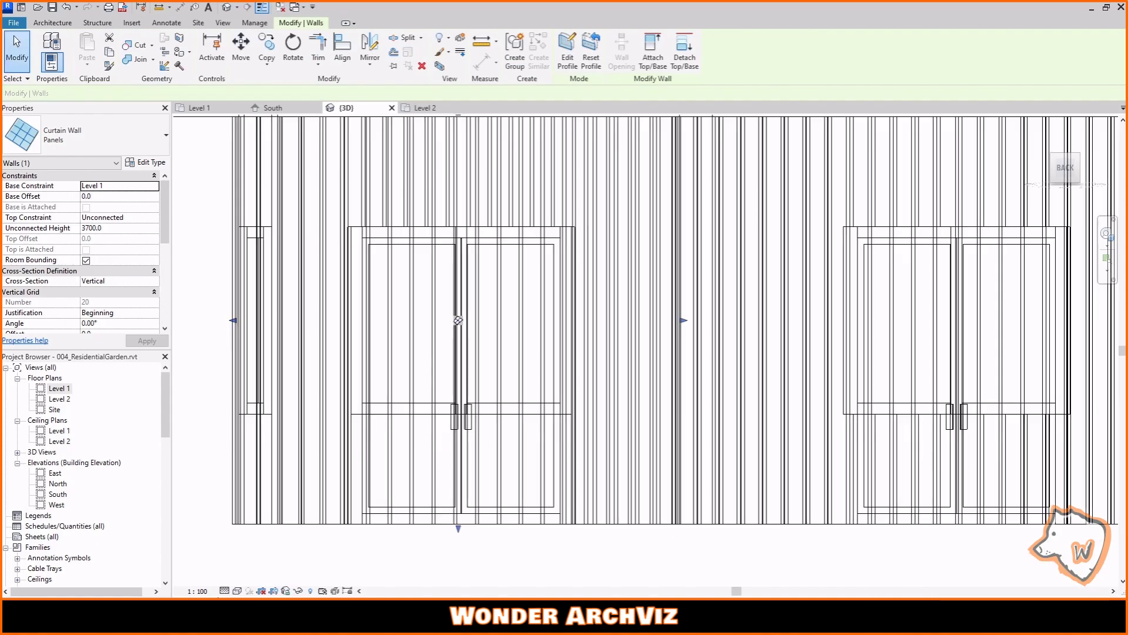
- Return the 3D back view to a coloured visual style and deselect the notch panel wall
{"action": "scroll", "coordinate": [405, 496], "scroll_direction": "down", "scroll_amount": 2}
{"action": "left_click", "coordinate": [237, 590]}
{"action": "left_click", "coordinate": [254, 567]}
{"action": "left_click", "coordinate": [370, 552]}
- Open the east panel wall's profile for editing in the 3D right view, shown in Wireframe
{"action": "scroll", "coordinate": [369, 551], "scroll_direction": "down", "scroll_amount": 6}
{"action": "left_click", "coordinate": [1046, 174]}
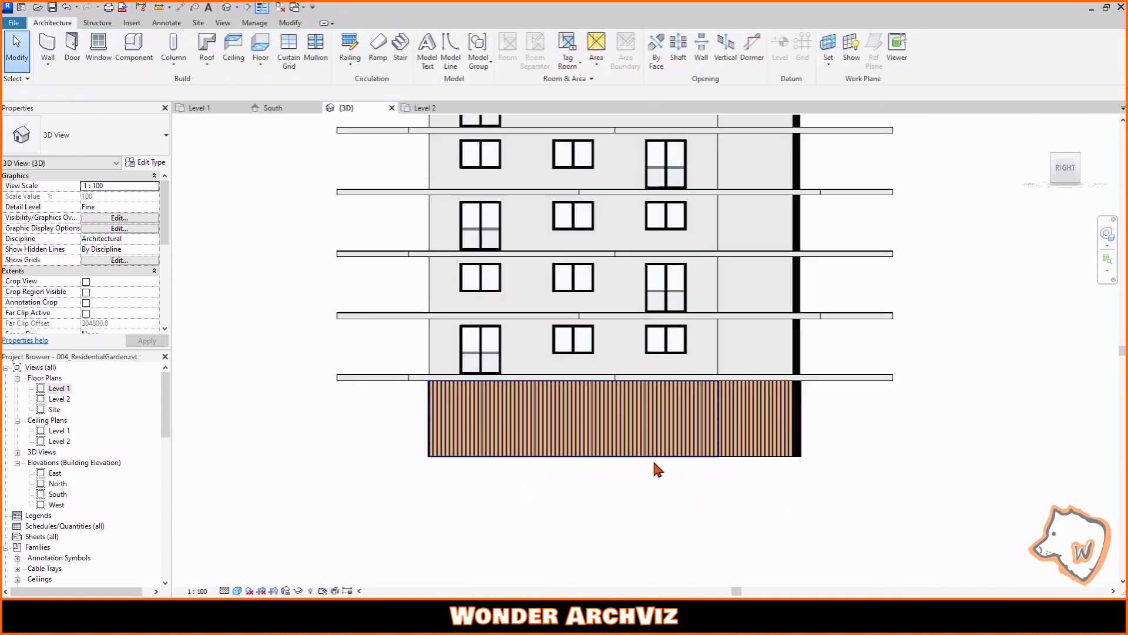
{"action": "left_click", "coordinate": [720, 403]}
{"action": "scroll", "coordinate": [703, 433], "scroll_direction": "up", "scroll_amount": 4}
{"action": "left_click", "coordinate": [237, 591]}
{"action": "left_click", "coordinate": [255, 532]}
{"action": "scroll", "coordinate": [261, 459], "scroll_direction": "up", "scroll_amount": 4}
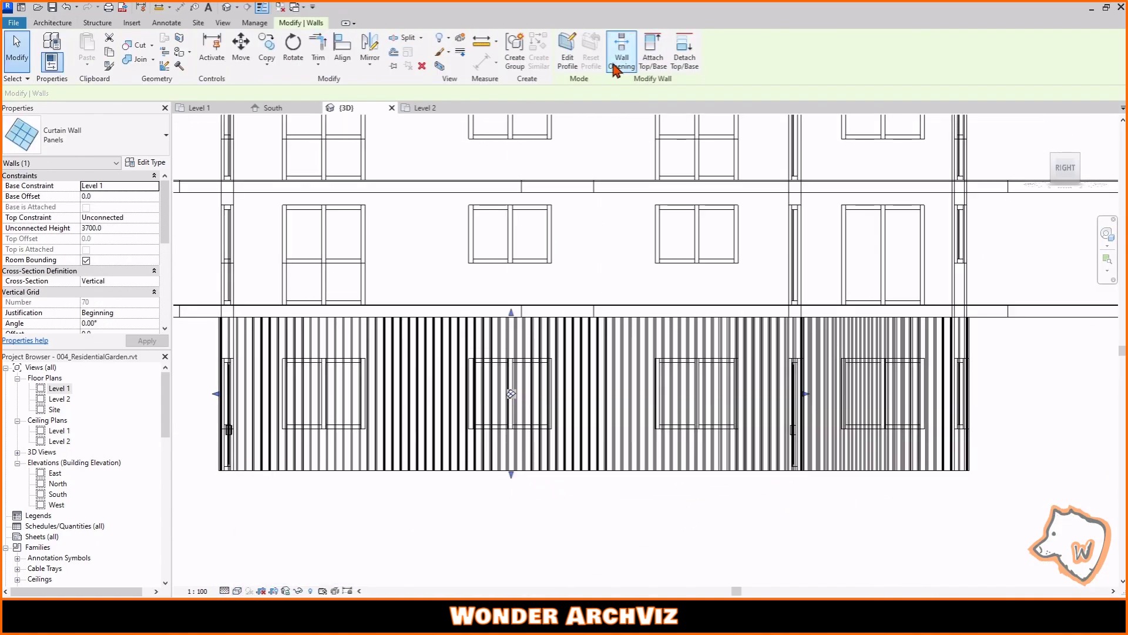
{"action": "left_click", "coordinate": [569, 59]}
- Sketch 2000 x 1700 rectangular openings around the three windows of the east panel wall and finish the profile
{"action": "left_click", "coordinate": [290, 318]}
{"action": "left_click", "coordinate": [416, 425]}
{"action": "left_click", "coordinate": [573, 317]}
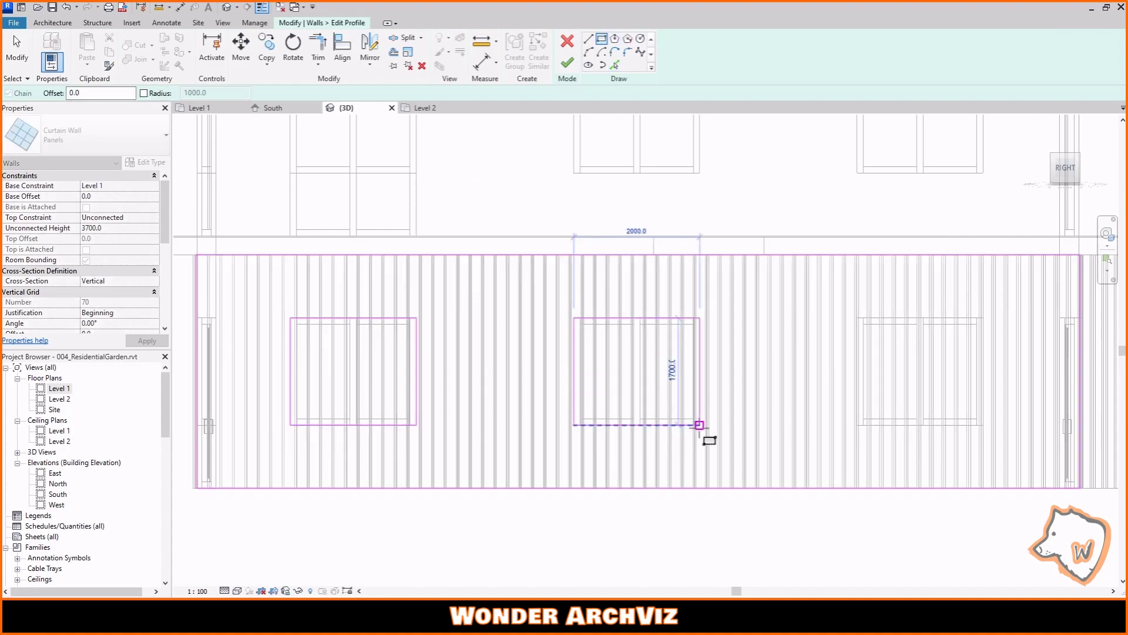
{"action": "left_click", "coordinate": [699, 425]}
{"action": "left_click", "coordinate": [857, 318]}
{"action": "left_click", "coordinate": [983, 425]}
{"action": "scroll", "coordinate": [1005, 435], "scroll_direction": "up", "scroll_amount": 5}
{"action": "scroll", "coordinate": [870, 443], "scroll_direction": "down", "scroll_amount": 4}
{"action": "key", "text": "Escape"}
{"action": "left_click", "coordinate": [783, 388]}
{"action": "scroll", "coordinate": [694, 358], "scroll_direction": "down", "scroll_amount": 3}
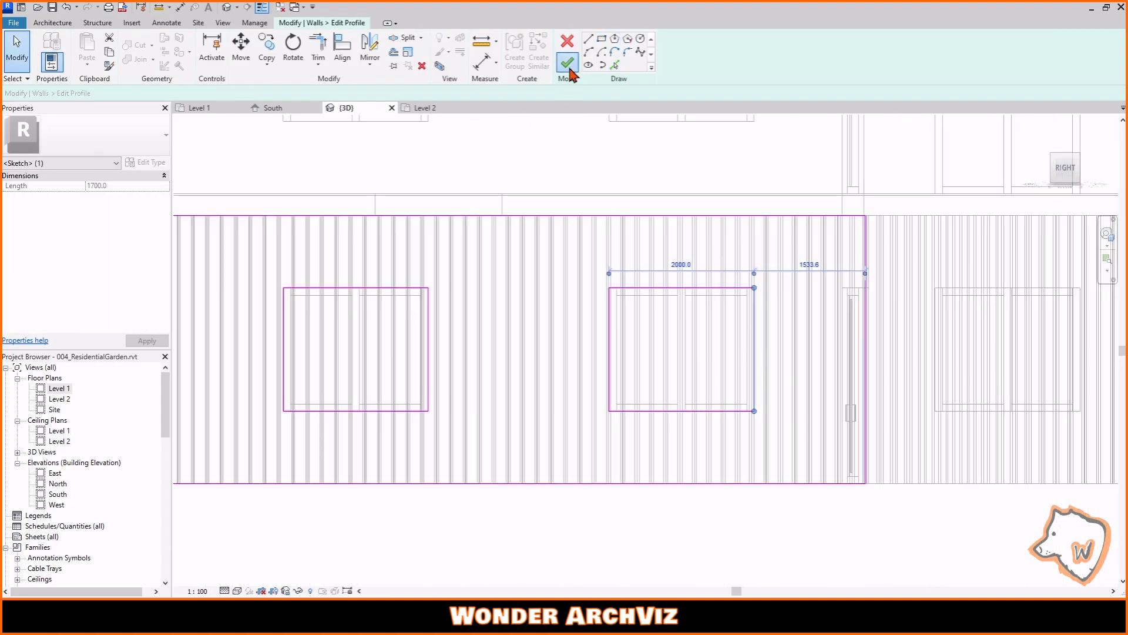
{"action": "left_click", "coordinate": [568, 63]}
- Return the 3D right view to a coloured visual style and deselect the east panel wall
{"action": "scroll", "coordinate": [791, 523], "scroll_direction": "down", "scroll_amount": 3}
{"action": "left_click", "coordinate": [237, 591]}
{"action": "left_click", "coordinate": [262, 566]}
{"action": "scroll", "coordinate": [628, 555], "scroll_direction": "down", "scroll_amount": 3}
{"action": "key", "text": "Escape"}
- Select all six panel walls around the ground floor by orbiting the building in 3D
{"action": "middle_click_drag", "start_coordinate": [628, 555], "coordinate": [790, 476], "text": "shift"}
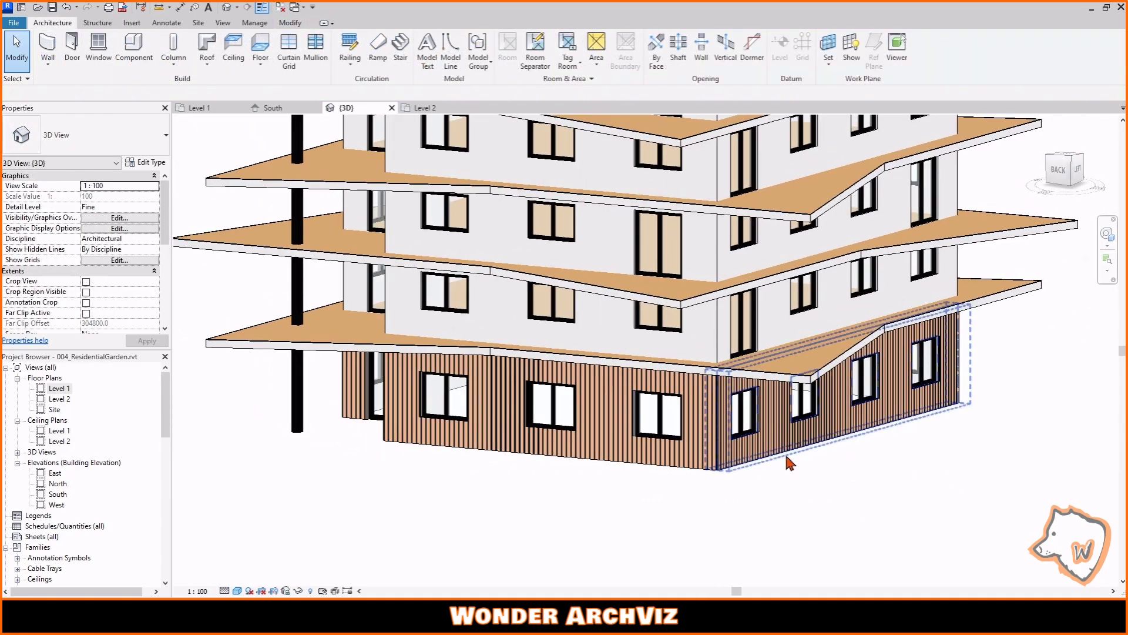
{"action": "left_click", "coordinate": [785, 457]}
{"action": "left_click", "coordinate": [613, 465], "text": "ctrl"}
{"action": "middle_click_drag", "start_coordinate": [613, 477], "coordinate": [668, 484], "text": "shift"}
{"action": "left_click", "coordinate": [781, 462], "text": "ctrl"}
{"action": "middle_click_drag", "start_coordinate": [780, 477], "coordinate": [521, 502], "text": "shift"}
{"action": "left_click", "coordinate": [452, 467], "text": "ctrl"}
{"action": "middle_click_drag", "start_coordinate": [455, 490], "coordinate": [713, 485], "text": "shift"}
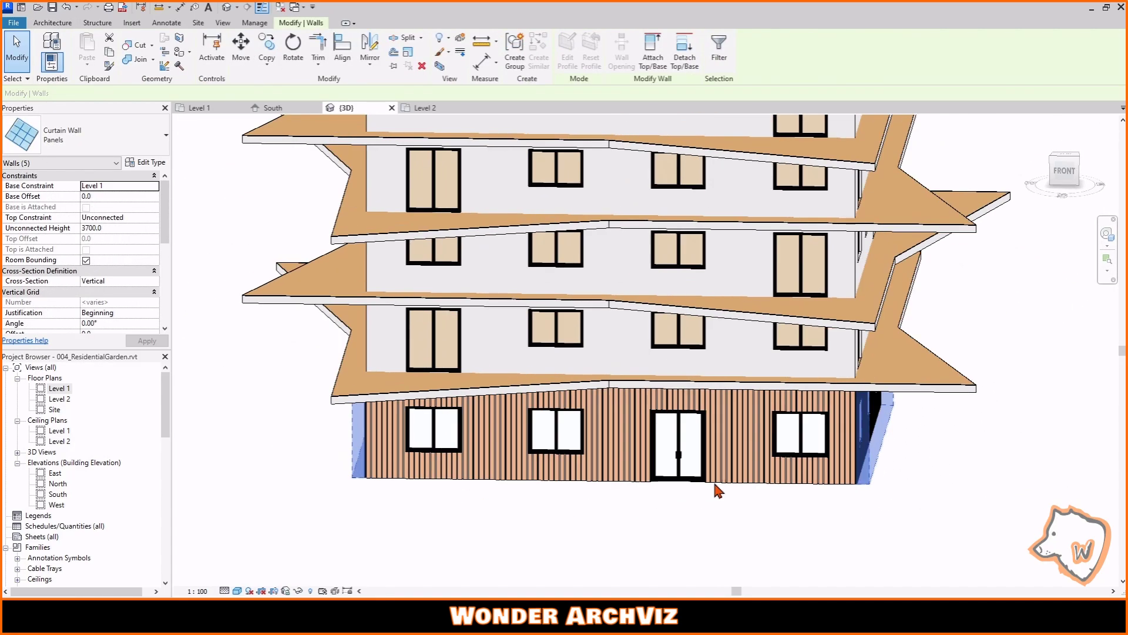
{"action": "left_click", "coordinate": [713, 482], "text": "ctrl"}
{"action": "left_click", "coordinate": [761, 480], "text": "ctrl"}
- Copy the selected ground-floor panel walls up to the Level 2 slab in the 3D front view
{"action": "scroll", "coordinate": [970, 461], "scroll_direction": "down", "scroll_amount": 1}
{"action": "left_click", "coordinate": [1062, 180]}
{"action": "scroll", "coordinate": [899, 307], "scroll_direction": "up", "scroll_amount": 3}
{"action": "scroll", "coordinate": [712, 481], "scroll_direction": "up", "scroll_amount": 1}
{"action": "key", "text": "m"}
{"action": "key", "text": "v"}
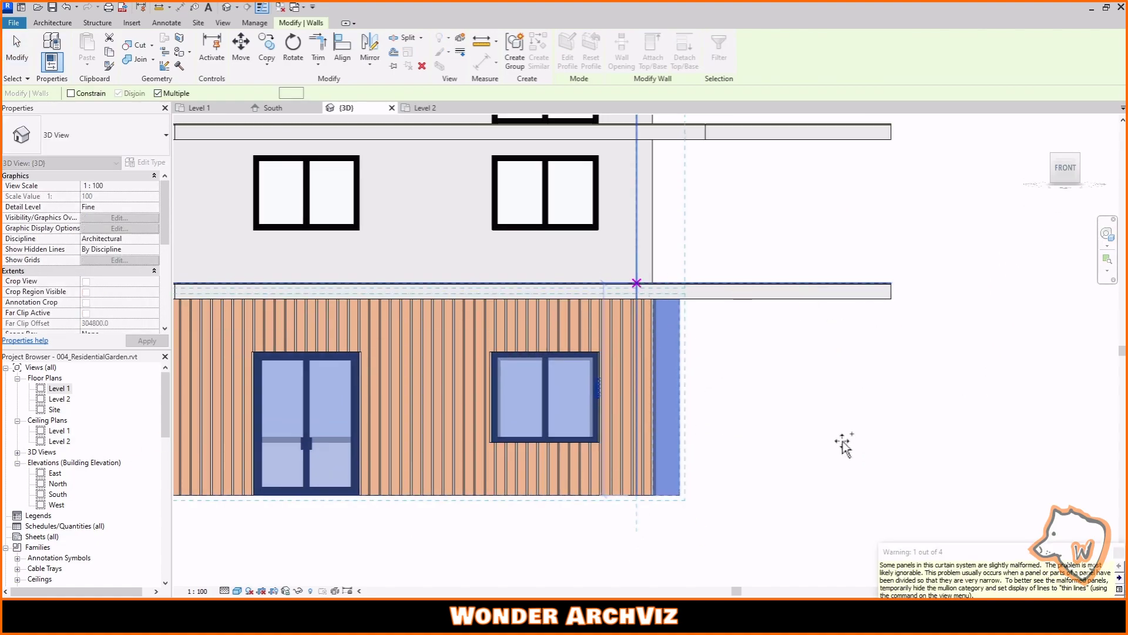
{"action": "scroll", "coordinate": [845, 447], "scroll_direction": "down", "scroll_amount": 3}
{"action": "scroll", "coordinate": [946, 512], "scroll_direction": "down", "scroll_amount": 2}
{"action": "scroll", "coordinate": [265, 349], "scroll_direction": "up", "scroll_amount": 2}
{"action": "key", "text": "Escape"}
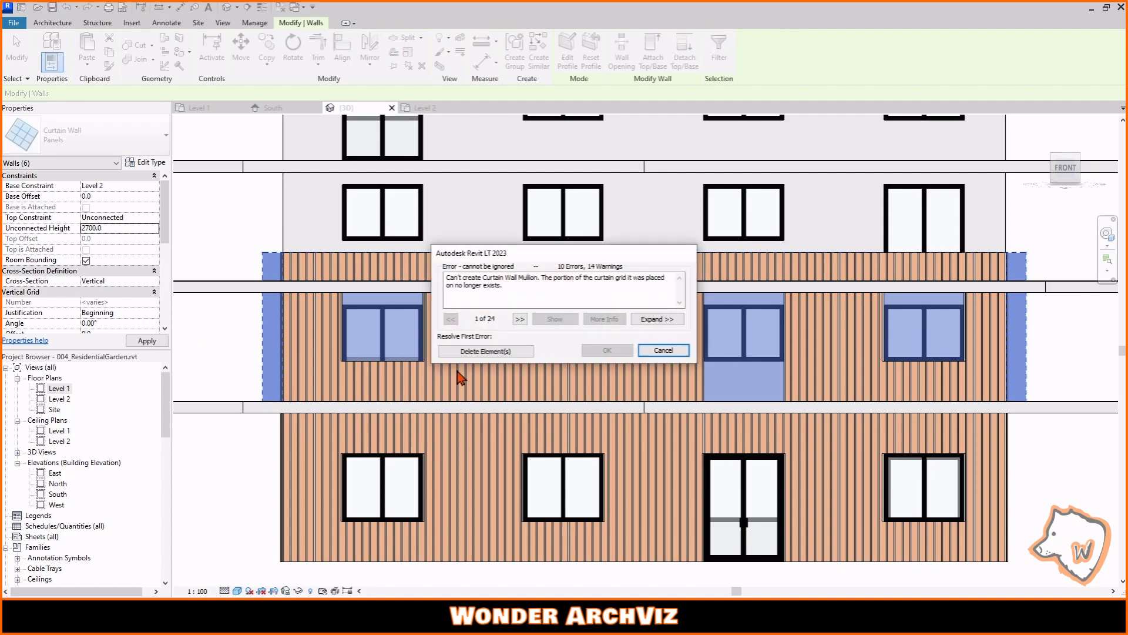
- Try to set the unconnected height of the copied Level 2 panel walls to 2700
{"action": "left_click", "coordinate": [473, 352]}
{"action": "key", "text": "ctrl+z"}
- Edit the front Level 2 panel wall's profile, moving the outline's top edge and opening sketches down until the openings meet the window heads
{"action": "left_click", "coordinate": [287, 348]}
{"action": "left_click", "coordinate": [567, 51]}
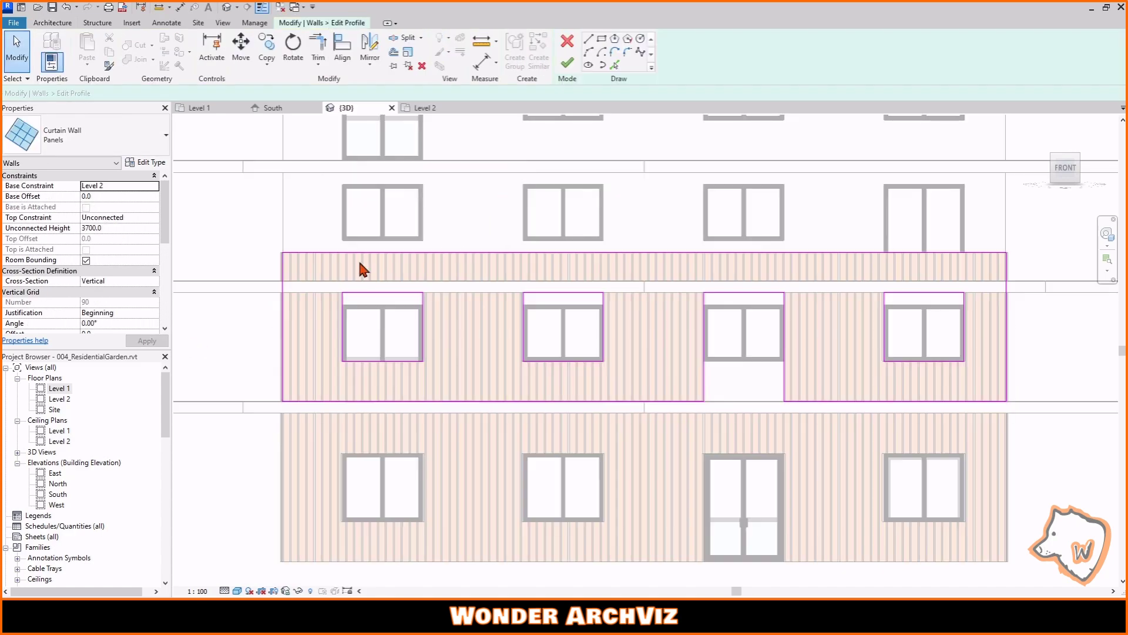
{"action": "left_click_drag", "start_coordinate": [985, 363], "coordinate": [1022, 376]}
{"action": "scroll", "coordinate": [345, 312], "scroll_direction": "up", "scroll_amount": 4}
{"action": "key", "text": "m"}
{"action": "key", "text": "v"}
{"action": "left_click", "coordinate": [419, 260]}
{"action": "left_click", "coordinate": [421, 293]}
{"action": "scroll", "coordinate": [420, 299], "scroll_direction": "down", "scroll_amount": 2}
{"action": "left_click", "coordinate": [908, 595]}
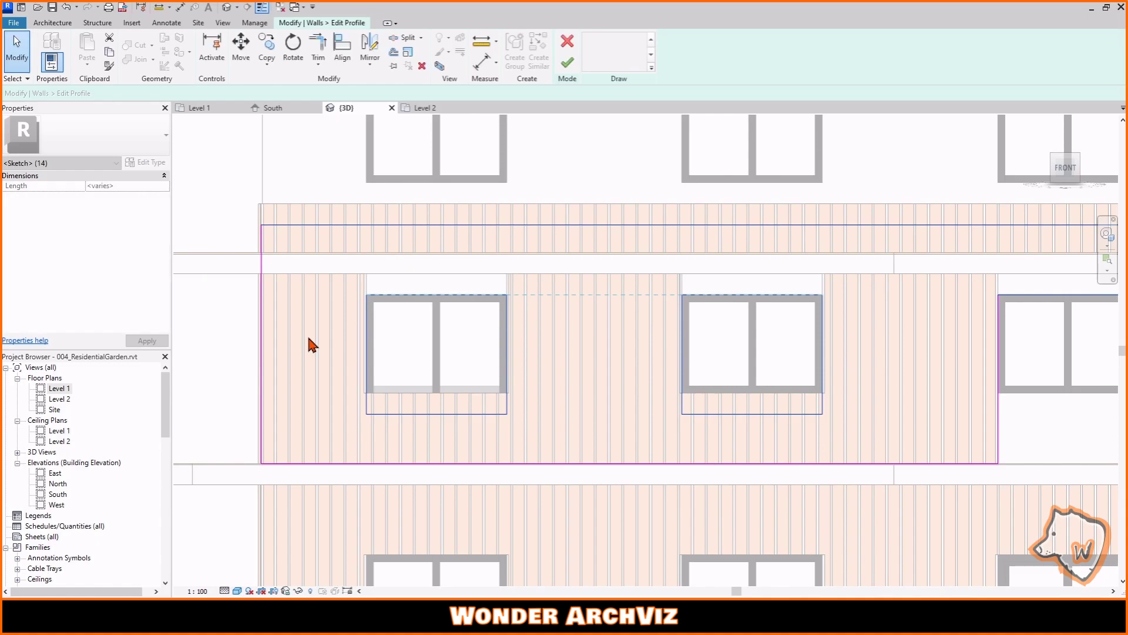
- Lower the top edge of the front panel profile to the underside of the slab above
{"action": "scroll", "coordinate": [270, 330], "scroll_direction": "down", "scroll_amount": 2}
{"action": "scroll", "coordinate": [450, 319], "scroll_direction": "up", "scroll_amount": 2}
{"action": "left_click", "coordinate": [420, 312]}
{"action": "scroll", "coordinate": [420, 312], "scroll_direction": "down", "scroll_amount": 3}
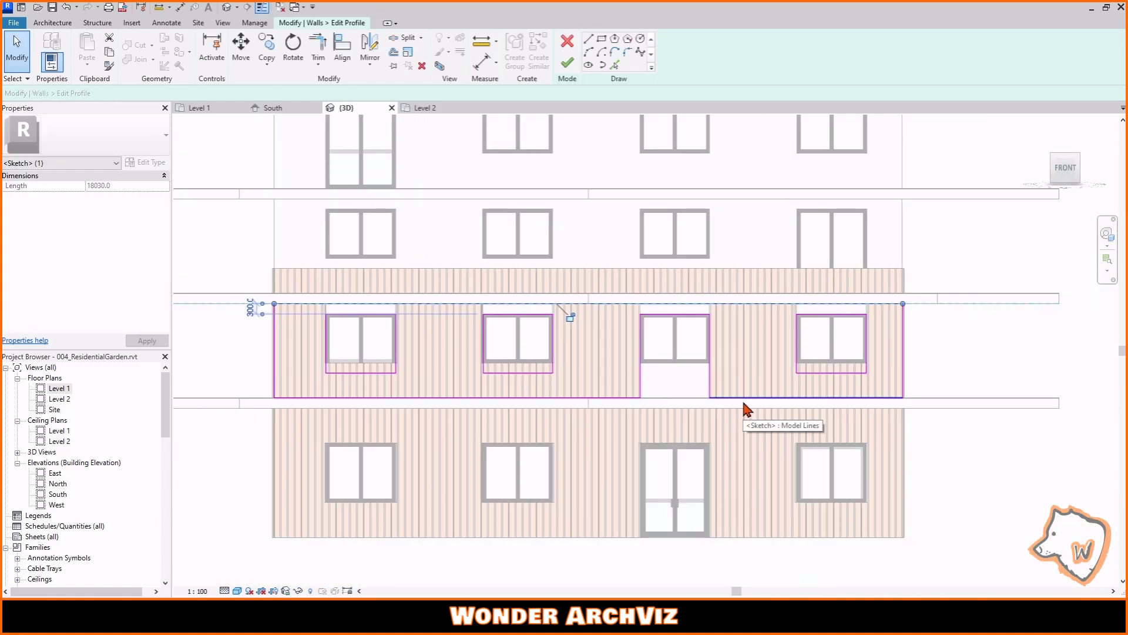
- Extend the profile's first opening down to the base line for the balcony door and remove the third opening, closing the base line
{"action": "scroll", "coordinate": [542, 400], "scroll_direction": "up", "scroll_amount": 2}
{"action": "left_click", "coordinate": [300, 376]}
{"action": "left_click", "coordinate": [407, 38]}
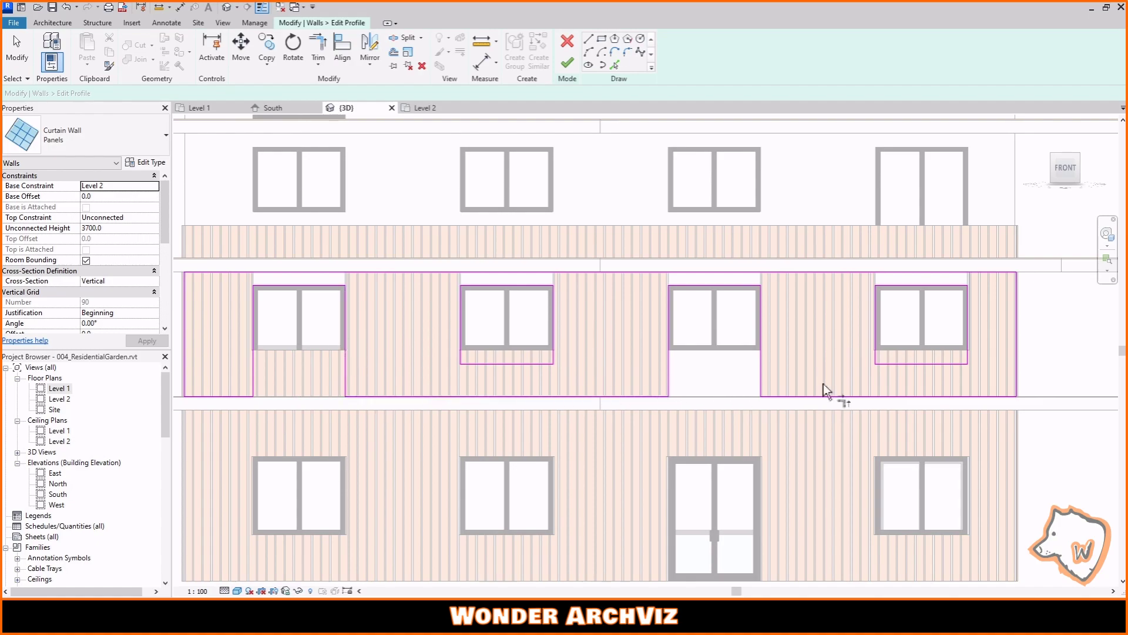
{"action": "key", "text": "Escape"}
{"action": "scroll", "coordinate": [824, 384], "scroll_direction": "up", "scroll_amount": 1}
{"action": "left_click_drag", "start_coordinate": [807, 418], "coordinate": [809, 419]}
{"action": "key", "text": "Delete"}
{"action": "scroll", "coordinate": [547, 405], "scroll_direction": "down", "scroll_amount": 1}
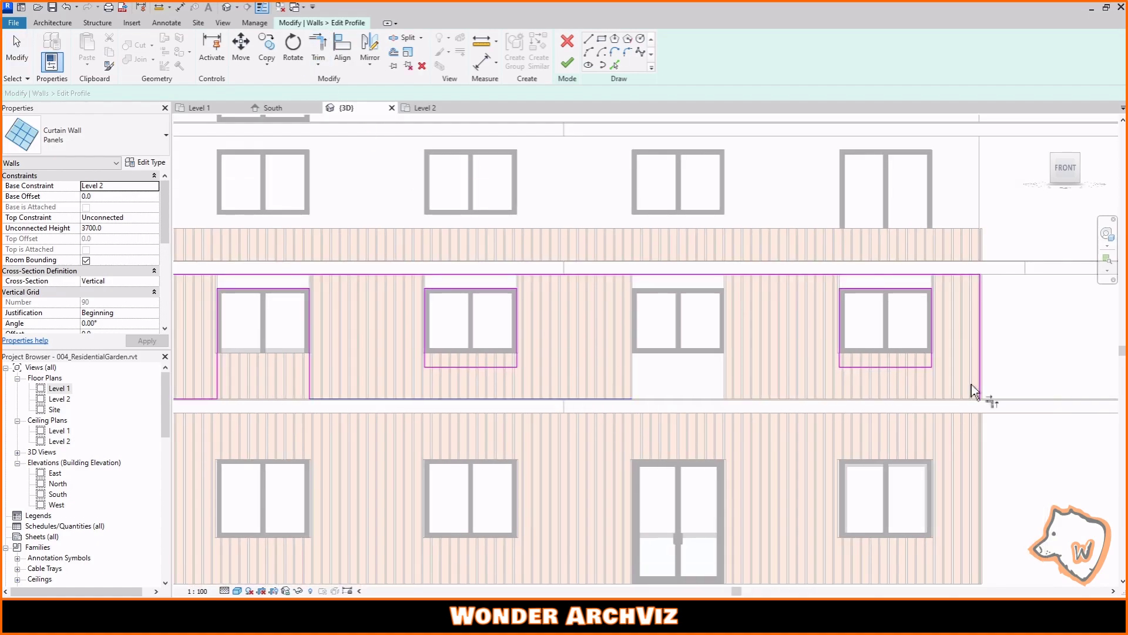
- Raise the bottom edges of the second and fourth openings to the window sills and copy the fourth opening onto the third window
{"action": "left_click_drag", "start_coordinate": [483, 368], "coordinate": [483, 352]}
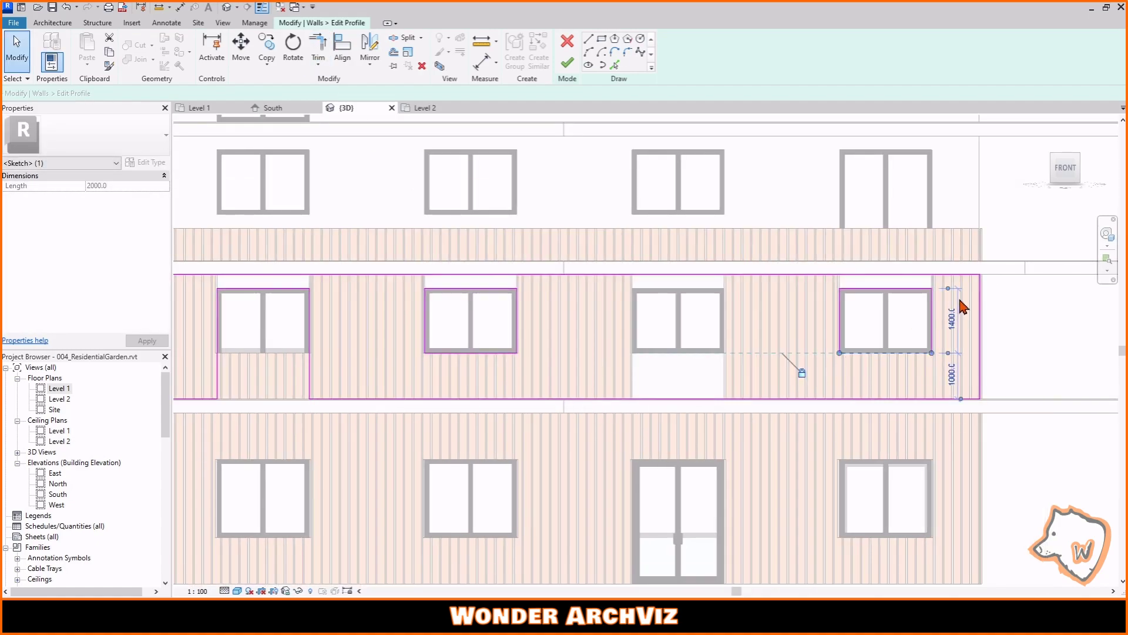
{"action": "left_click_drag", "start_coordinate": [963, 283], "coordinate": [825, 365]}
{"action": "left_click", "coordinate": [267, 49]}
{"action": "scroll", "coordinate": [838, 357], "scroll_direction": "up", "scroll_amount": 3}
{"action": "left_click", "coordinate": [852, 209]}
{"action": "left_click", "coordinate": [377, 209]}
{"action": "scroll", "coordinate": [377, 209], "scroll_direction": "down", "scroll_amount": 2}
{"action": "middle_click_drag", "start_coordinate": [377, 210], "coordinate": [567, 232]}
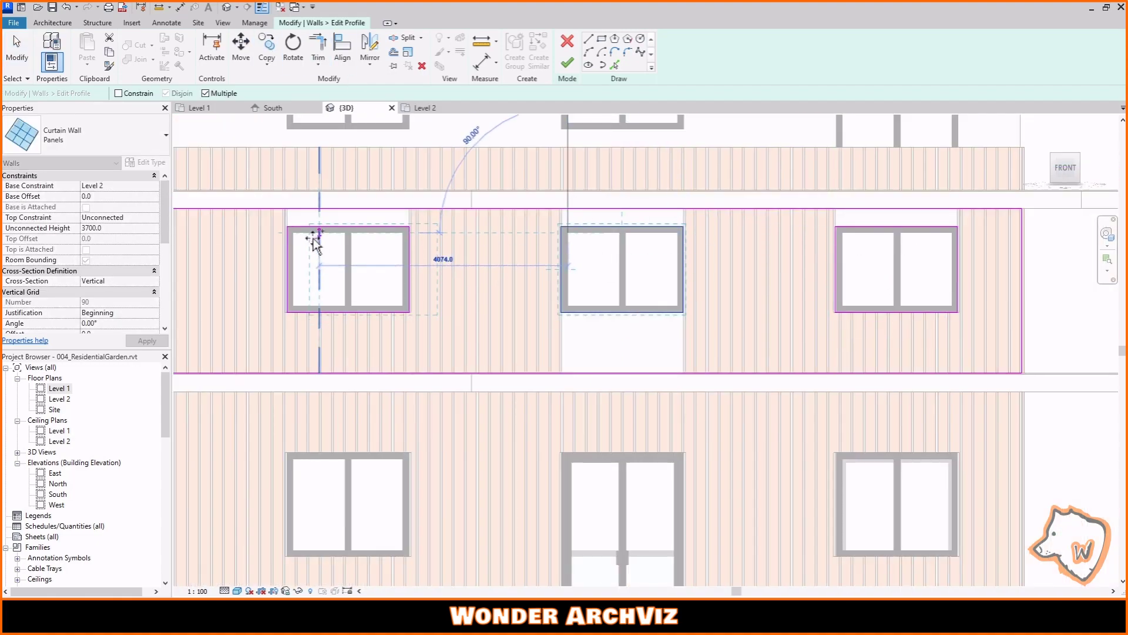
{"action": "left_click", "coordinate": [294, 232]}
{"action": "key", "text": "Escape"}
{"action": "key", "text": "Escape"}
{"action": "scroll", "coordinate": [774, 356], "scroll_direction": "down", "scroll_amount": 4}
{"action": "scroll", "coordinate": [322, 327], "scroll_direction": "up", "scroll_amount": 3}
{"action": "left_click", "coordinate": [568, 63]}
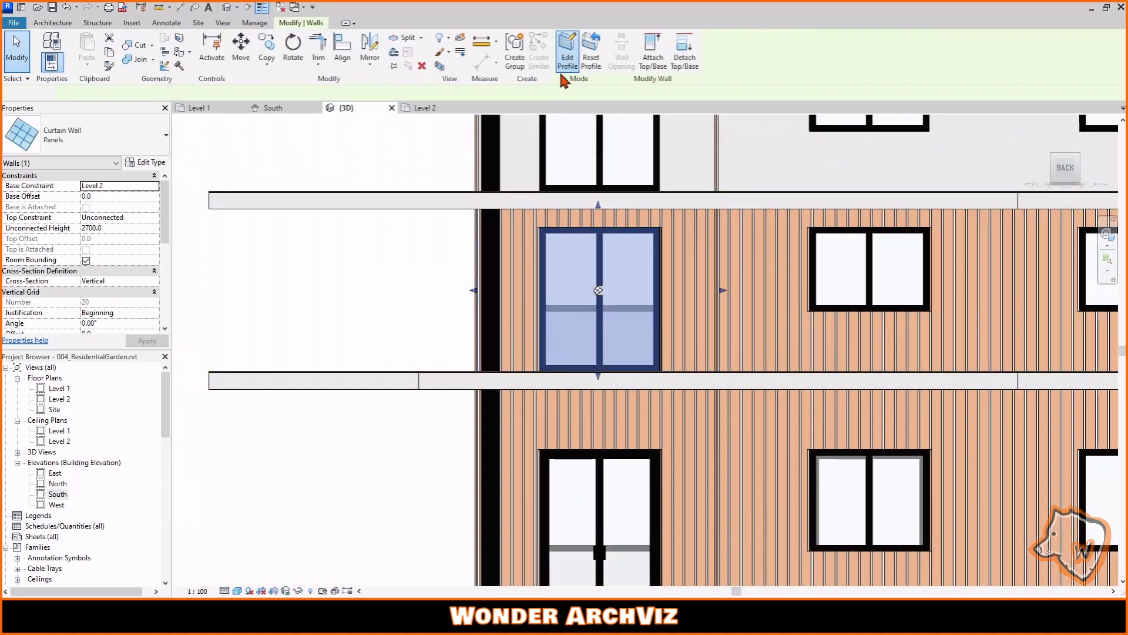
- Open the profile of the rear Level 2 panel wall around the balcony door for editing
{"action": "left_click", "coordinate": [578, 52]}
{"action": "scroll", "coordinate": [335, 418], "scroll_direction": "down", "scroll_amount": 1}
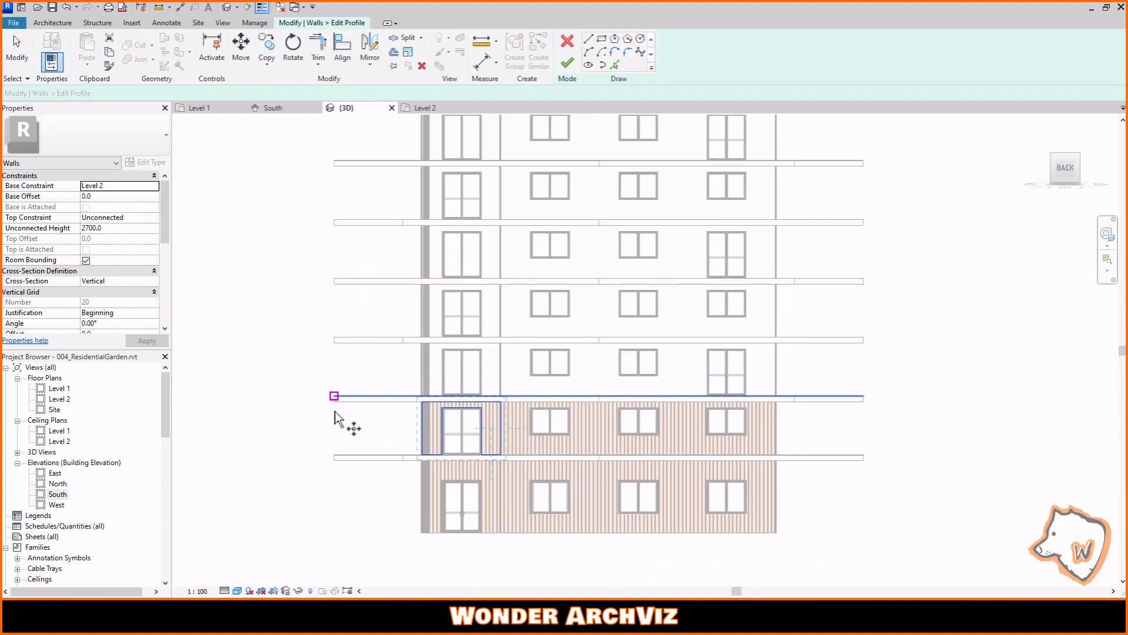
{"action": "scroll", "coordinate": [338, 288], "scroll_direction": "down", "scroll_amount": 2}
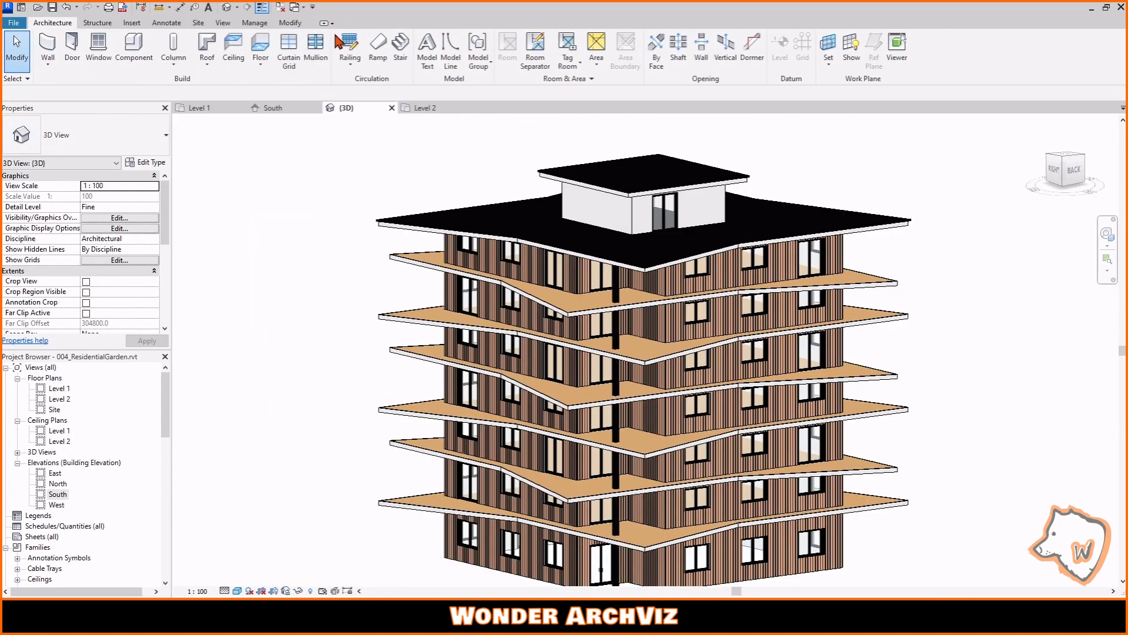
- Sketch a 900mm Rectangular railing along the star-shaped slab edges in the Level 2 plan, offset 100 mm inward
{"action": "left_click", "coordinate": [339, 42]}
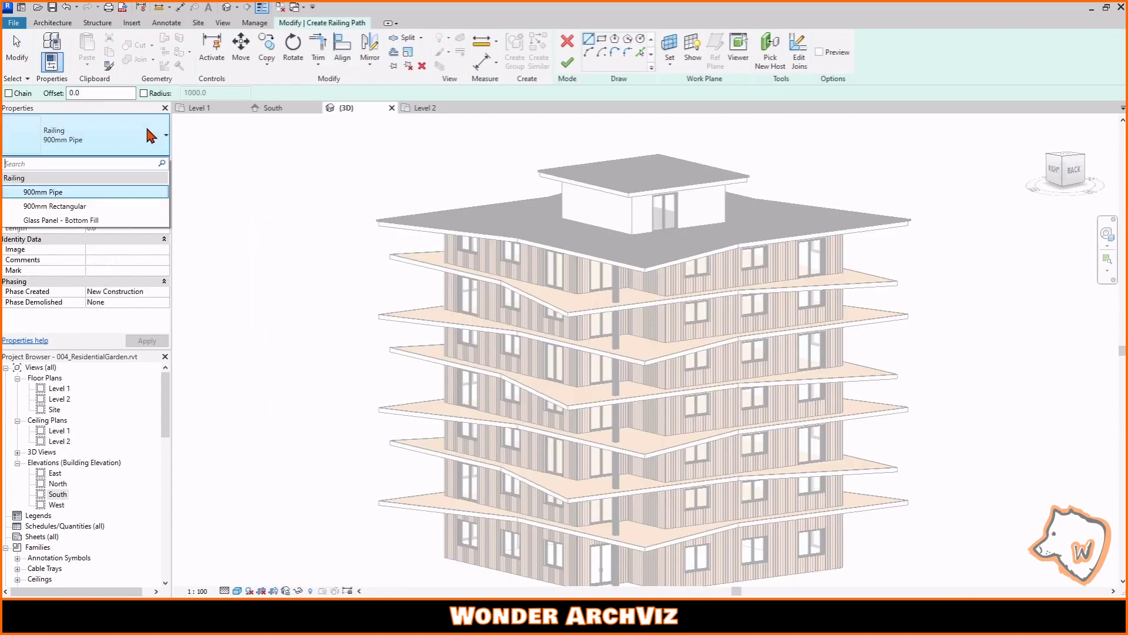
{"action": "left_click", "coordinate": [59, 399]}
{"action": "double_click", "coordinate": [59, 399]}
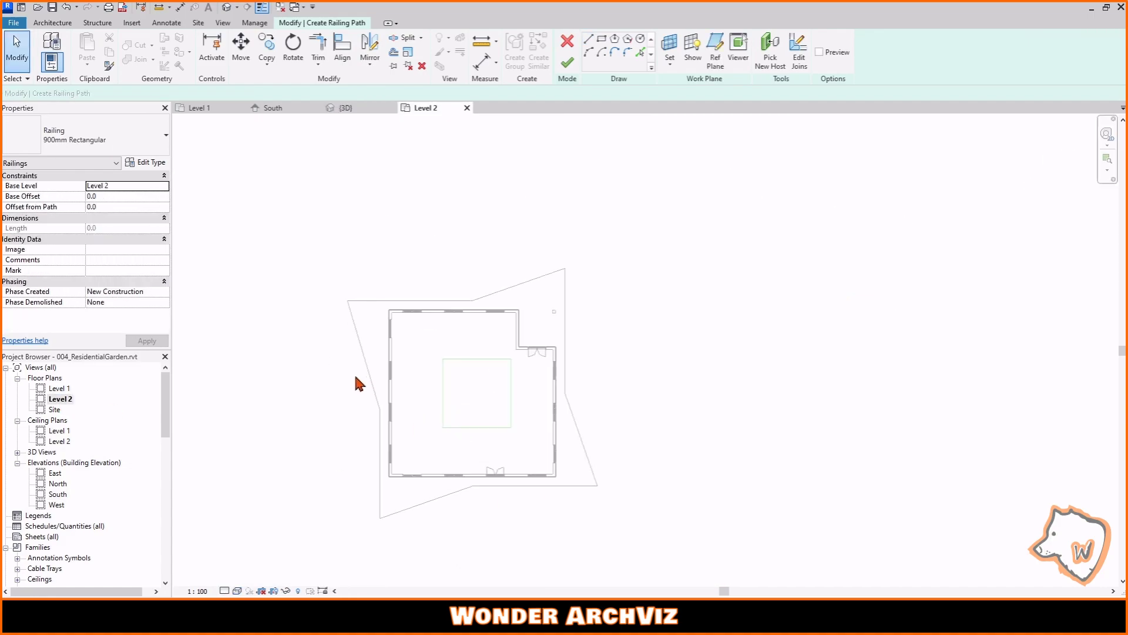
{"action": "scroll", "coordinate": [386, 331], "scroll_direction": "up", "scroll_amount": 4}
{"action": "left_click", "coordinate": [327, 354]}
{"action": "scroll", "coordinate": [285, 392], "scroll_direction": "down", "scroll_amount": 1}
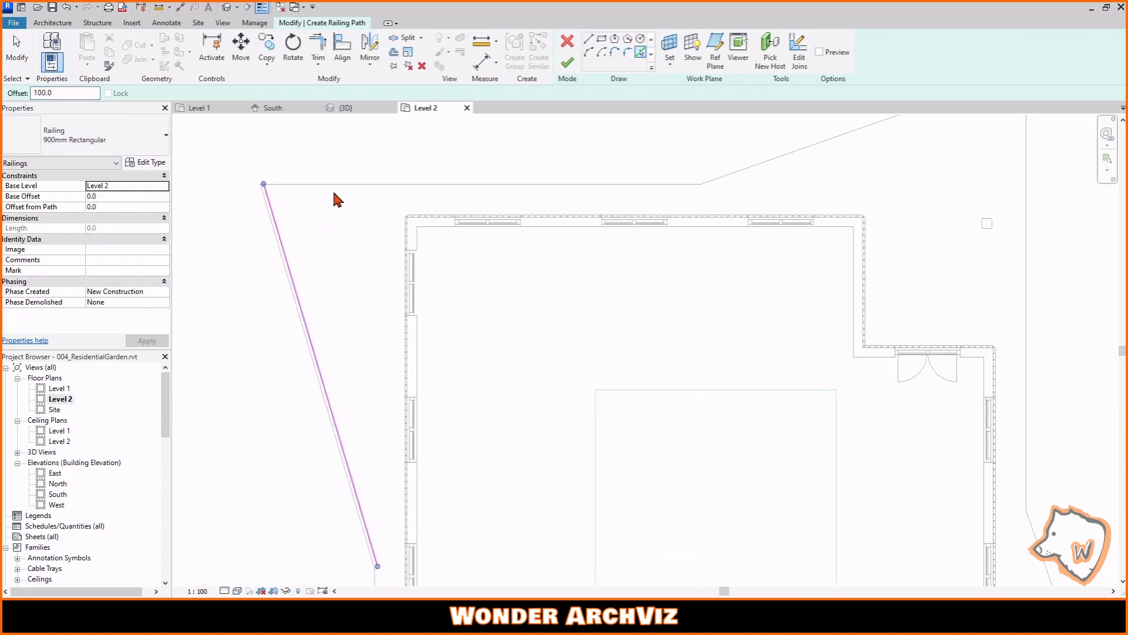
{"action": "left_click", "coordinate": [335, 188]}
{"action": "scroll", "coordinate": [335, 191], "scroll_direction": "down", "scroll_amount": 2}
{"action": "left_click", "coordinate": [653, 137]}
{"action": "left_click", "coordinate": [714, 241]}
{"action": "scroll", "coordinate": [730, 451], "scroll_direction": "up", "scroll_amount": 3}
{"action": "scroll", "coordinate": [733, 454], "scroll_direction": "down", "scroll_amount": 3}
{"action": "left_click", "coordinate": [875, 439]}
{"action": "left_click", "coordinate": [627, 439]}
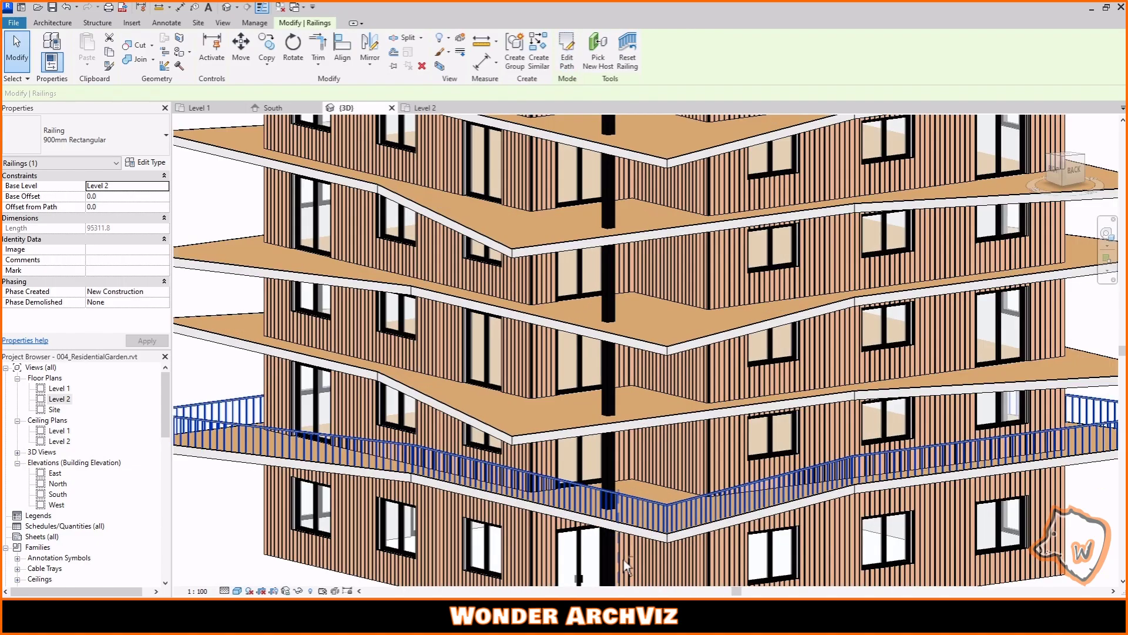
- Reduce the regular baluster spacing of the 900mm Rectangular railing type and set its top rail height to 1000 mm
{"action": "scroll", "coordinate": [681, 424], "scroll_direction": "up", "scroll_amount": 5}
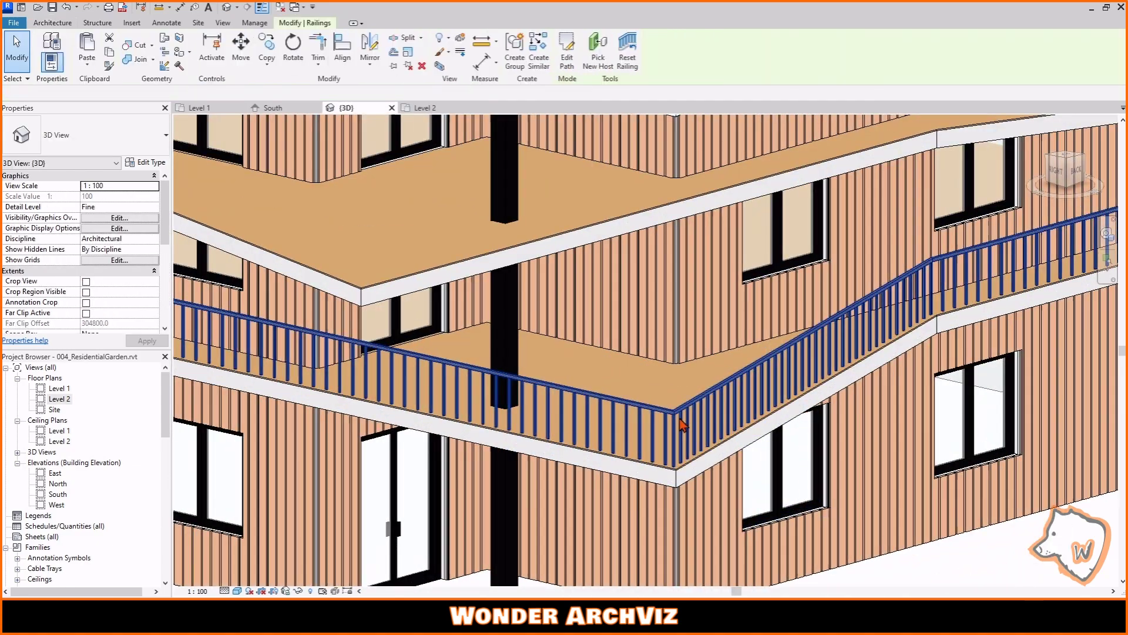
{"action": "scroll", "coordinate": [679, 418], "scroll_direction": "up", "scroll_amount": 5}
{"action": "middle_click_drag", "start_coordinate": [679, 418], "coordinate": [700, 412], "text": "shift"}
{"action": "left_click", "coordinate": [146, 162]}
{"action": "left_click_drag", "start_coordinate": [671, 202], "coordinate": [349, 112]}
{"action": "left_click", "coordinate": [450, 244]}
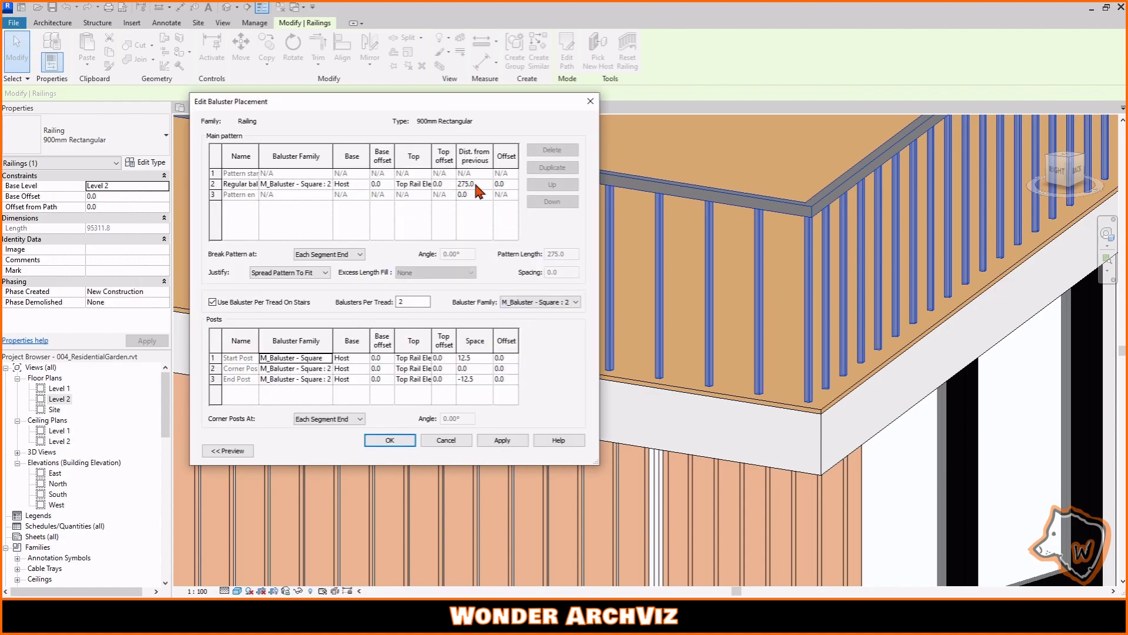
{"action": "left_click", "coordinate": [402, 442]}
{"action": "left_click", "coordinate": [496, 444]}
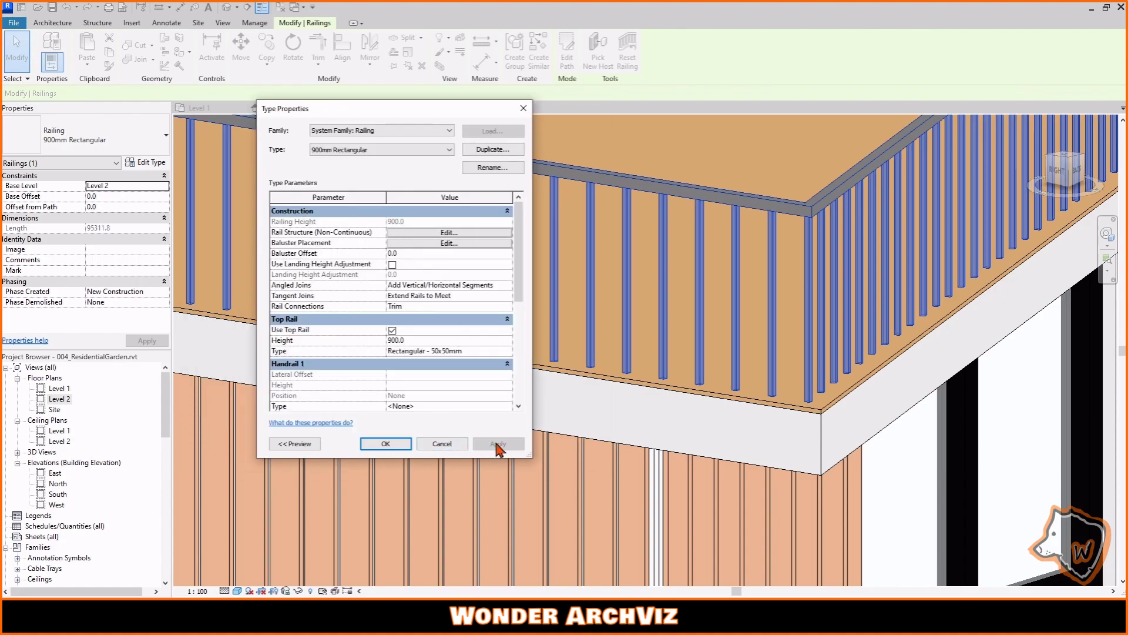
{"action": "left_click", "coordinate": [386, 444]}
- Search the project families for "hand" and duplicate the 50 x 50mm type of the M_Rectangular Handrail profile
{"action": "scroll", "coordinate": [111, 497], "scroll_direction": "down", "scroll_amount": 9}
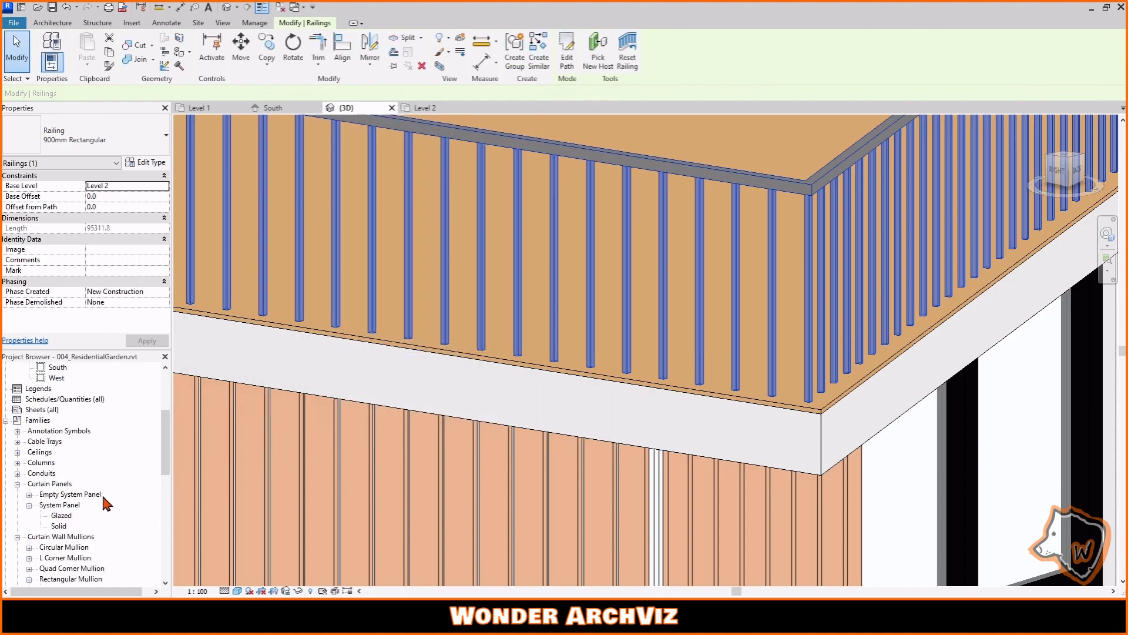
{"action": "right_click", "coordinate": [122, 448]}
{"action": "left_click", "coordinate": [153, 501]}
{"action": "type", "text": "h"}
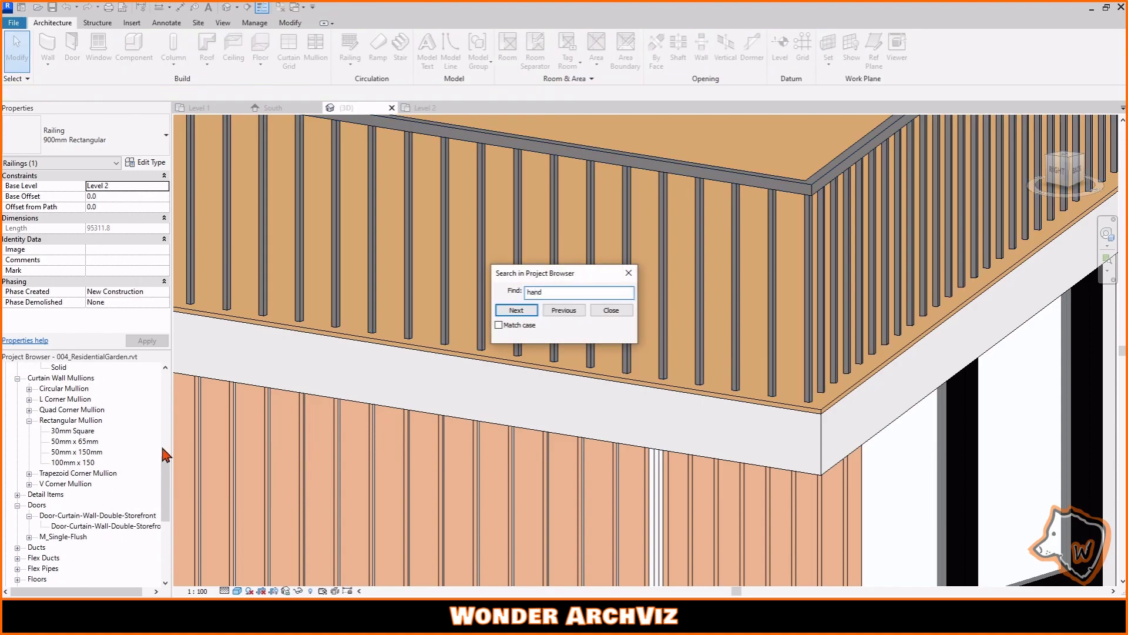
{"action": "type", "text": "and"}
{"action": "left_click", "coordinate": [628, 272]}
{"action": "scroll", "coordinate": [82, 471], "scroll_direction": "down", "scroll_amount": 3}
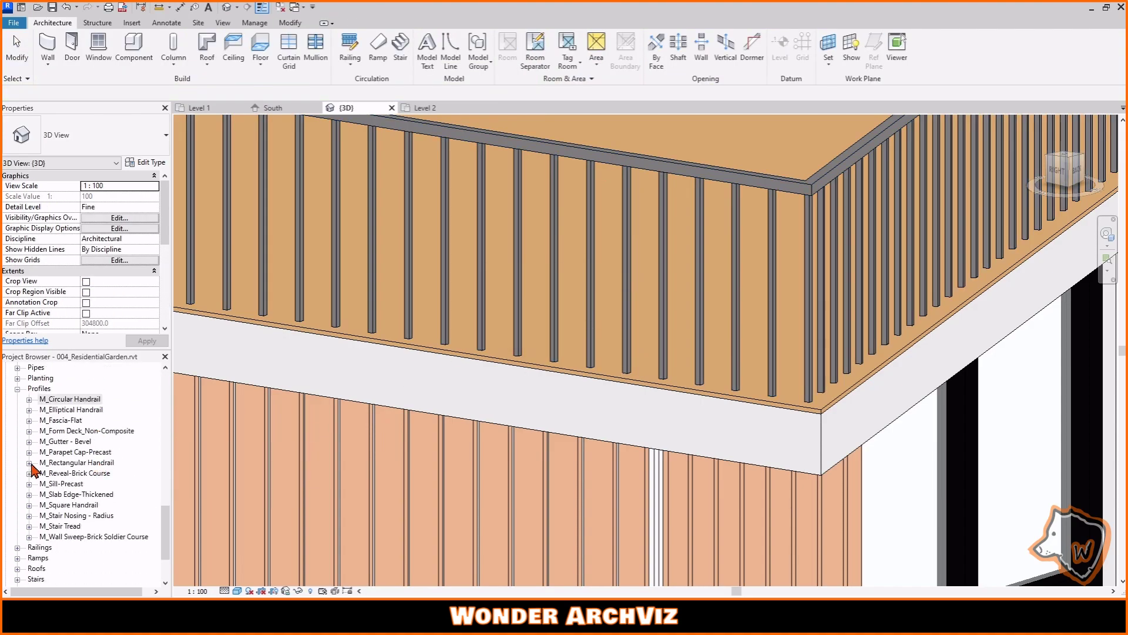
{"action": "left_click", "coordinate": [29, 462]}
{"action": "left_click", "coordinate": [83, 473]}
{"action": "right_click", "coordinate": [82, 474]}
{"action": "left_click", "coordinate": [118, 307]}
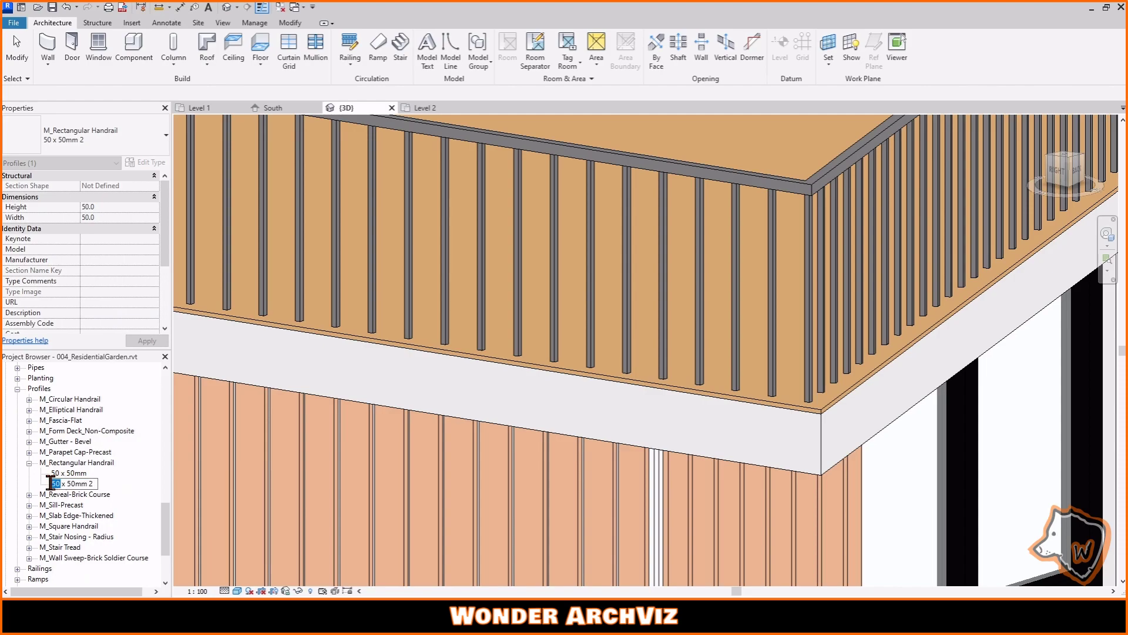
- Rename the duplicated handrail profile 25 x 25 and set its height and width to 25 mm
{"action": "double_click", "coordinate": [63, 475]}
{"action": "left_click", "coordinate": [421, 247]}
{"action": "type", "text": "2"}
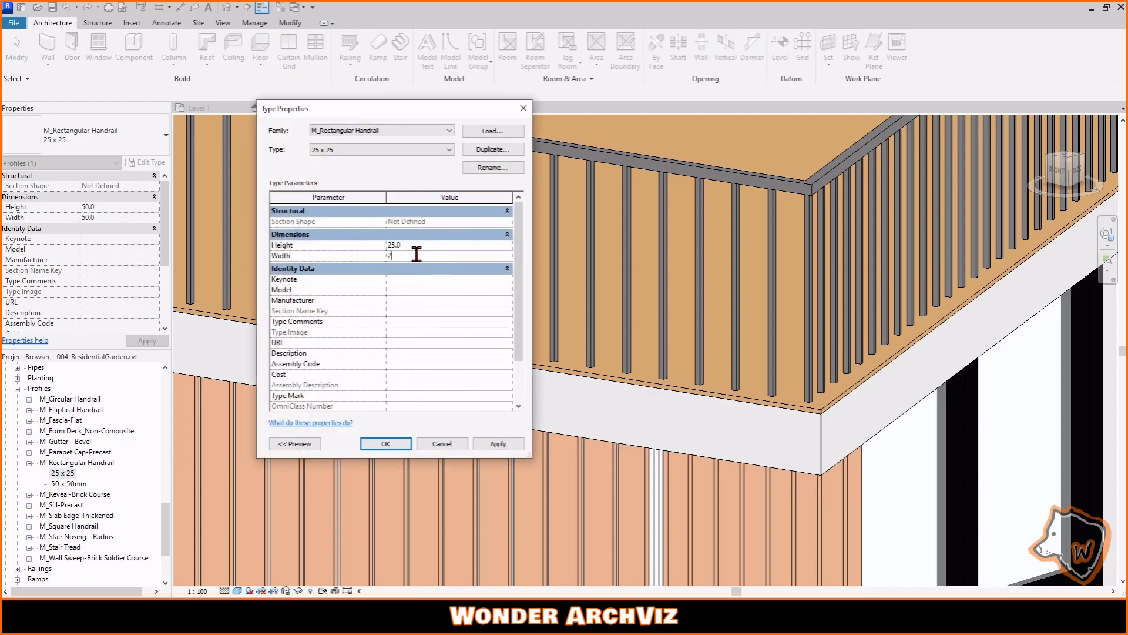
{"action": "type", "text": "5"}
{"action": "left_click", "coordinate": [387, 442]}
- Give the Level 2 railing's top rail the 25 x 25 rectangular handrail profile and a black material
{"action": "left_click", "coordinate": [263, 227]}
{"action": "left_click", "coordinate": [151, 163]}
{"action": "left_click_drag", "start_coordinate": [420, 108], "coordinate": [218, 116]}
{"action": "left_click", "coordinate": [305, 360]}
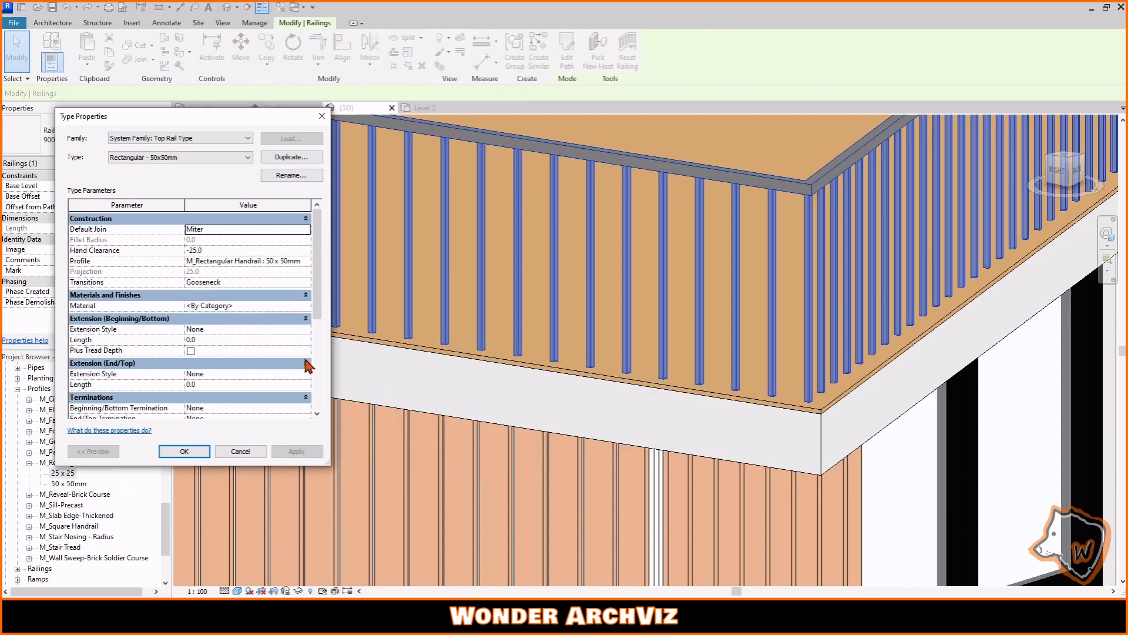
{"action": "left_click", "coordinate": [306, 306]}
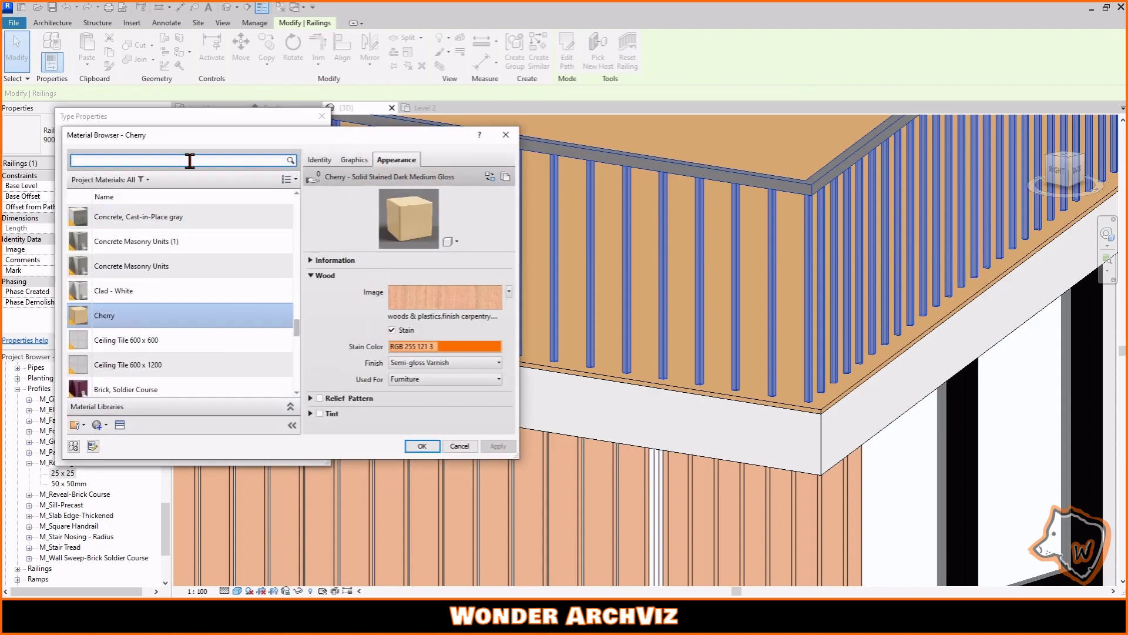
{"action": "left_click", "coordinate": [118, 254]}
{"action": "left_click", "coordinate": [422, 445]}
{"action": "left_click", "coordinate": [189, 453]}
{"action": "left_click", "coordinate": [189, 453]}
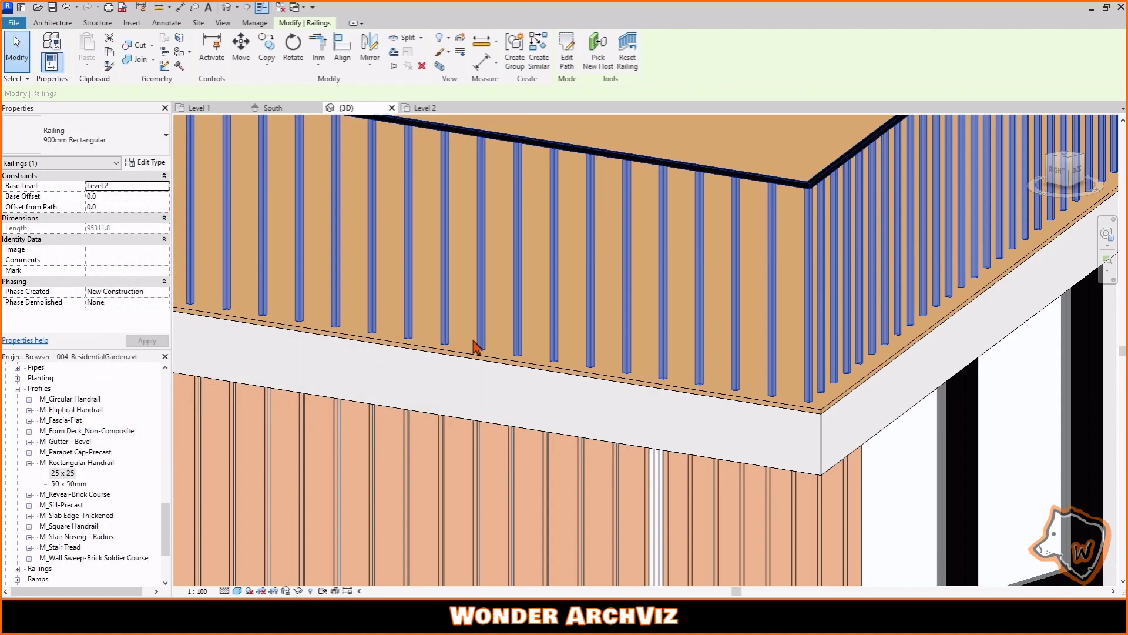
- Search the project families for "baluster" and give the 25mm type of M_Baluster - Square a black material
{"action": "right_click", "coordinate": [150, 481]}
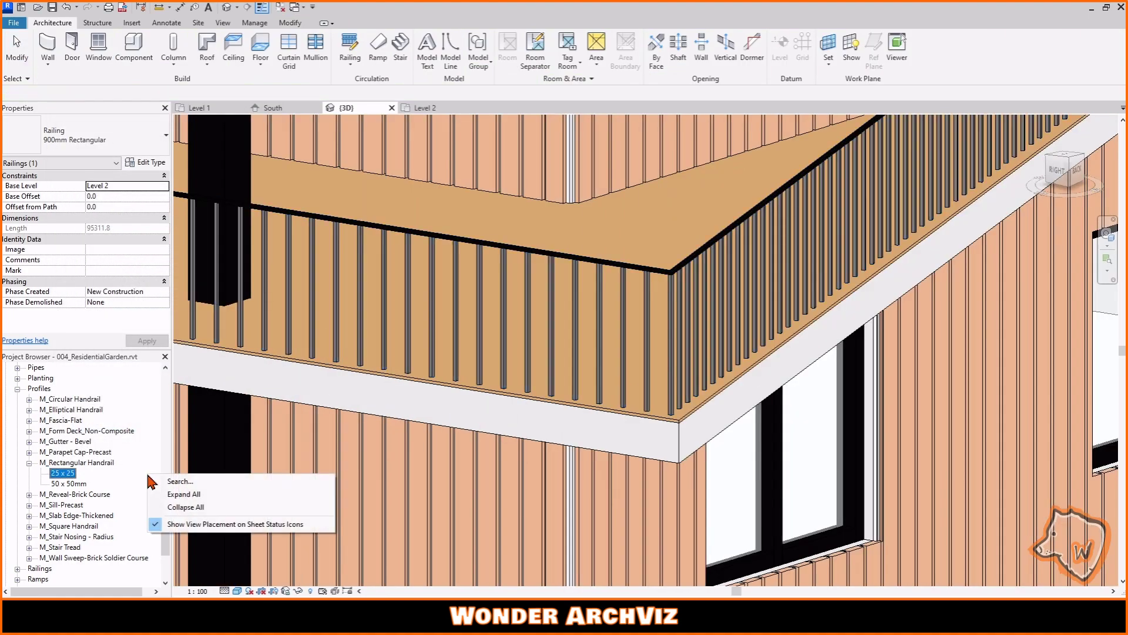
{"action": "left_click", "coordinate": [179, 481]}
{"action": "type", "text": "baluster"}
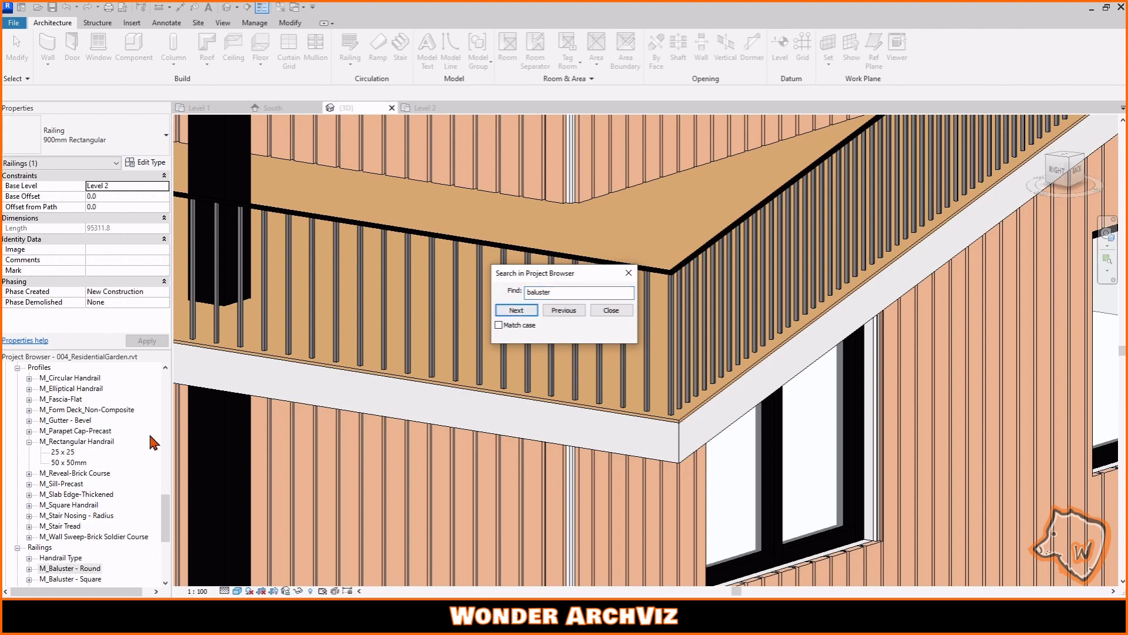
{"action": "left_click", "coordinate": [628, 273]}
{"action": "scroll", "coordinate": [83, 528], "scroll_direction": "down", "scroll_amount": 3}
{"action": "left_click", "coordinate": [29, 495]}
{"action": "double_click", "coordinate": [60, 516]}
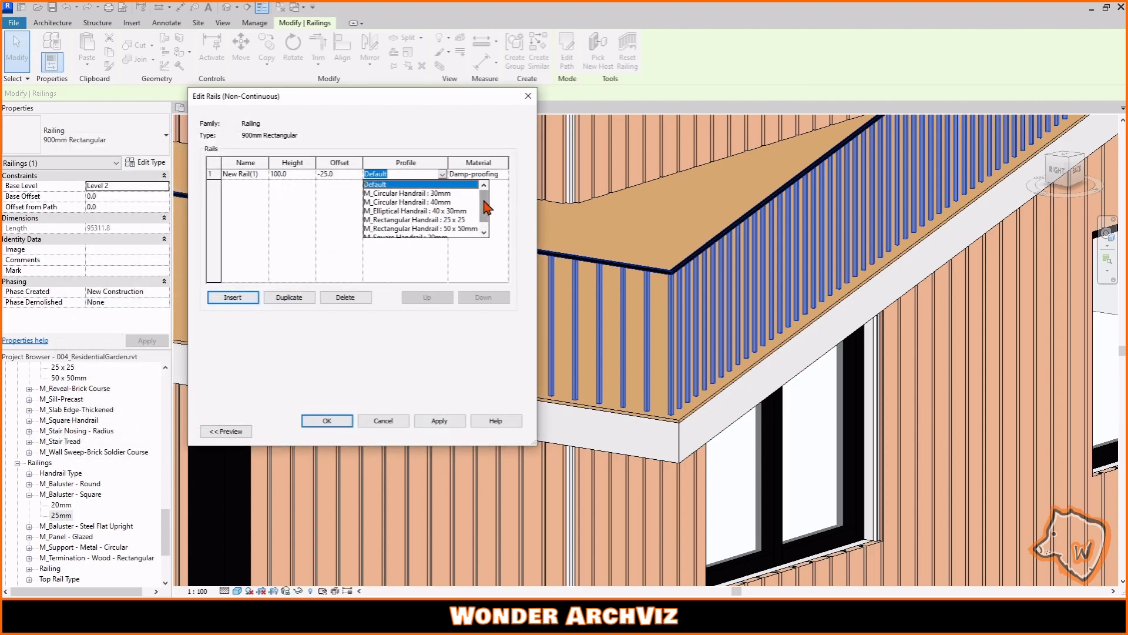
- Add a bottom rail to the railing structure at height 100 with offset -25 and the Damp-proofing material
{"action": "left_click", "coordinate": [435, 421]}
{"action": "left_click", "coordinate": [338, 421]}
{"action": "left_click", "coordinate": [345, 431]}
- Duplicate the 50 x 50mm rectangular handrail profile as 100 x 25 and set its dimensions to match
{"action": "scroll", "coordinate": [77, 514], "scroll_direction": "up", "scroll_amount": 5}
{"action": "right_click", "coordinate": [63, 431]}
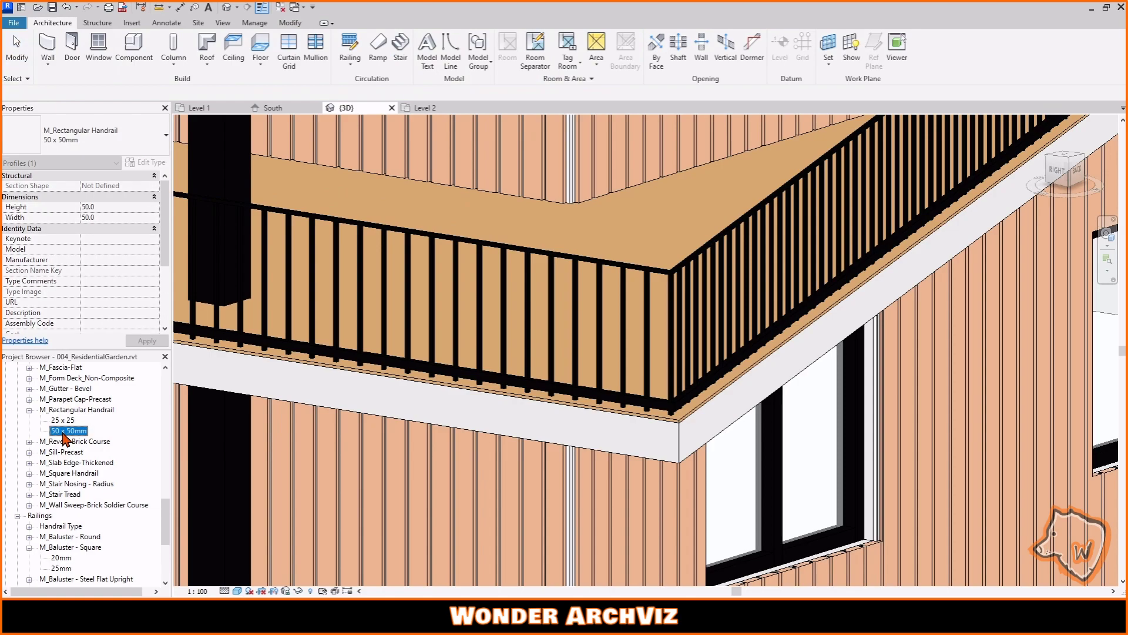
{"action": "left_click", "coordinate": [94, 439]}
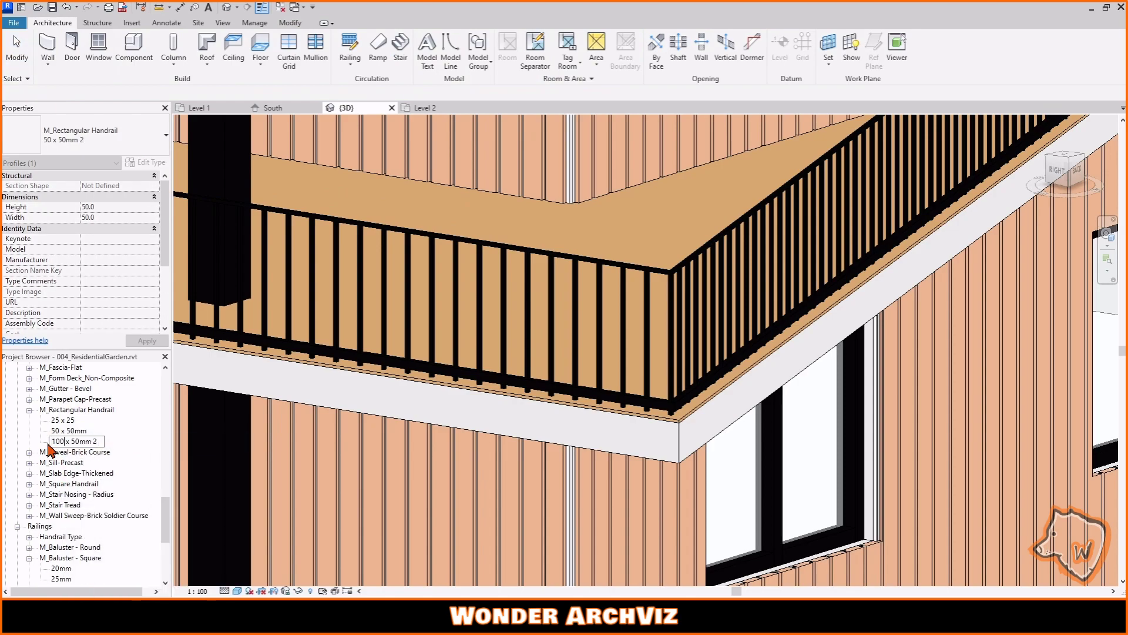
{"action": "double_click", "coordinate": [82, 442]}
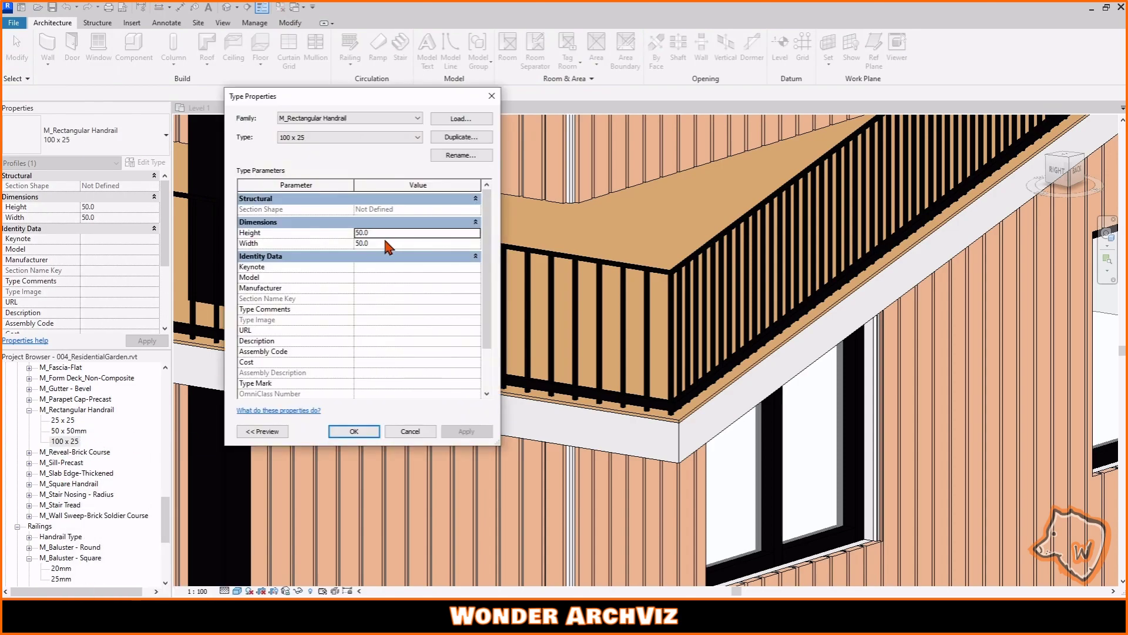
{"action": "left_click", "coordinate": [467, 432]}
{"action": "left_click", "coordinate": [355, 432]}
- Assign the 100 x 25 rectangular handrail profile to the bottom rail in the Level 2 railing's structure
{"action": "left_click", "coordinate": [366, 358]}
{"action": "left_click", "coordinate": [146, 163]}
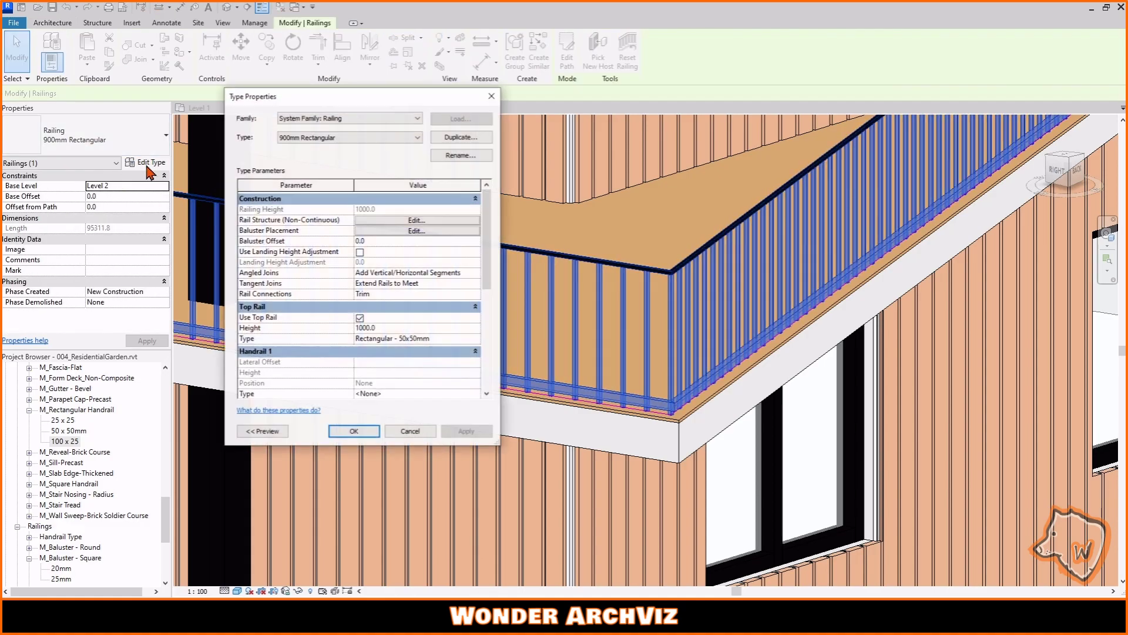
{"action": "left_click", "coordinate": [415, 220]}
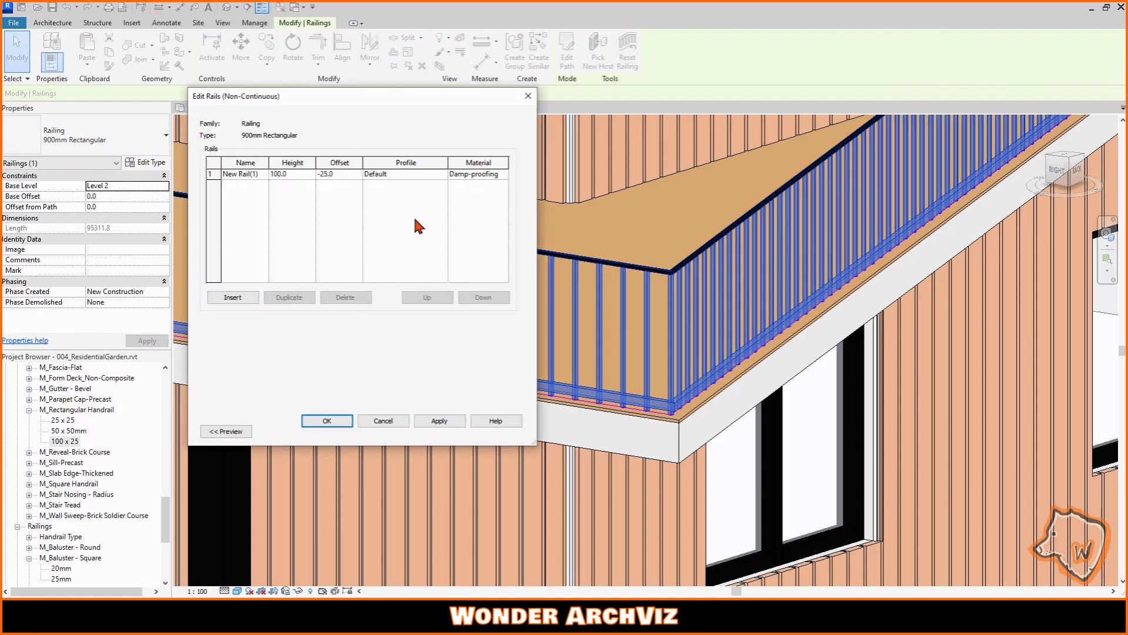
{"action": "left_click", "coordinate": [326, 421]}
{"action": "key", "text": "Escape"}
- Copy the Level 2 railing and the Level 3 railing upward to the alternating storeys above them, using multiple copies
{"action": "scroll", "coordinate": [564, 358], "scroll_direction": "down", "scroll_amount": 5}
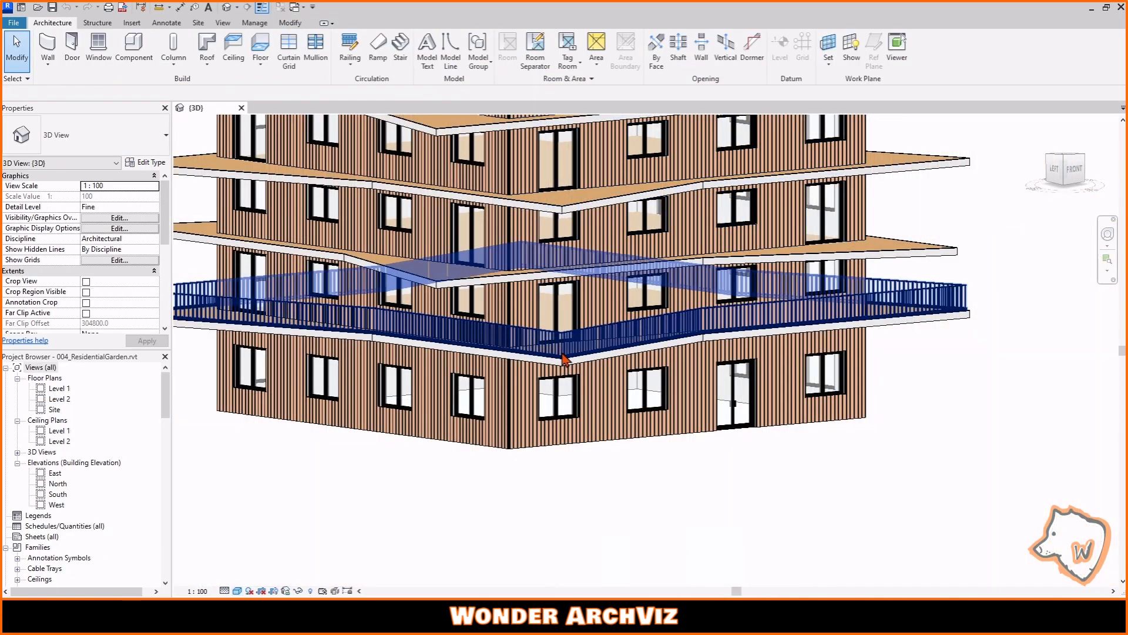
{"action": "left_click", "coordinate": [563, 358]}
{"action": "left_click", "coordinate": [1075, 172]}
{"action": "scroll", "coordinate": [834, 333], "scroll_direction": "up", "scroll_amount": 1}
{"action": "key", "text": "c"}
{"action": "key", "text": "o"}
{"action": "left_click", "coordinate": [724, 406]}
{"action": "scroll", "coordinate": [733, 434], "scroll_direction": "down", "scroll_amount": 5}
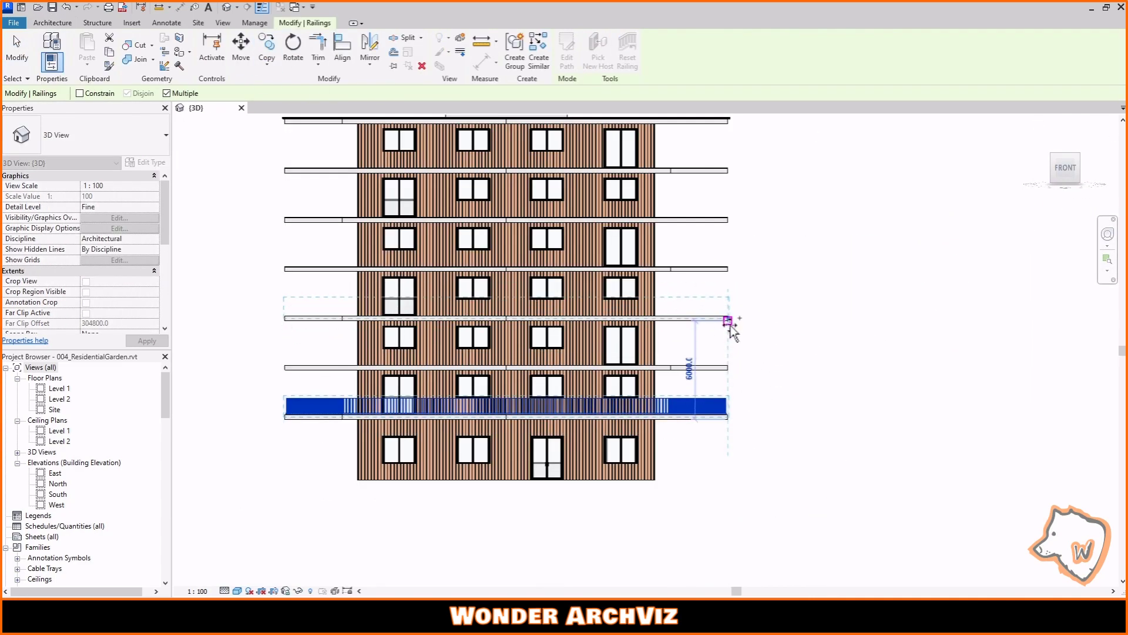
{"action": "left_click_drag", "start_coordinate": [728, 320], "coordinate": [731, 255]}
{"action": "middle_click_drag", "start_coordinate": [730, 255], "coordinate": [760, 319], "text": "shift"}
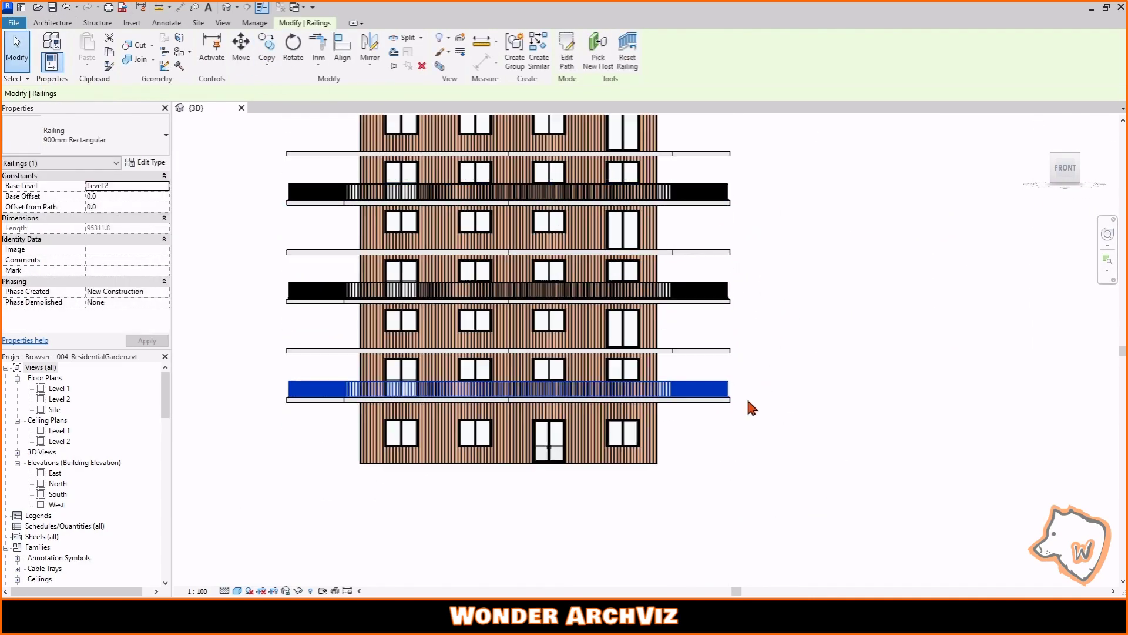
{"action": "scroll", "coordinate": [748, 403], "scroll_direction": "up", "scroll_amount": 5}
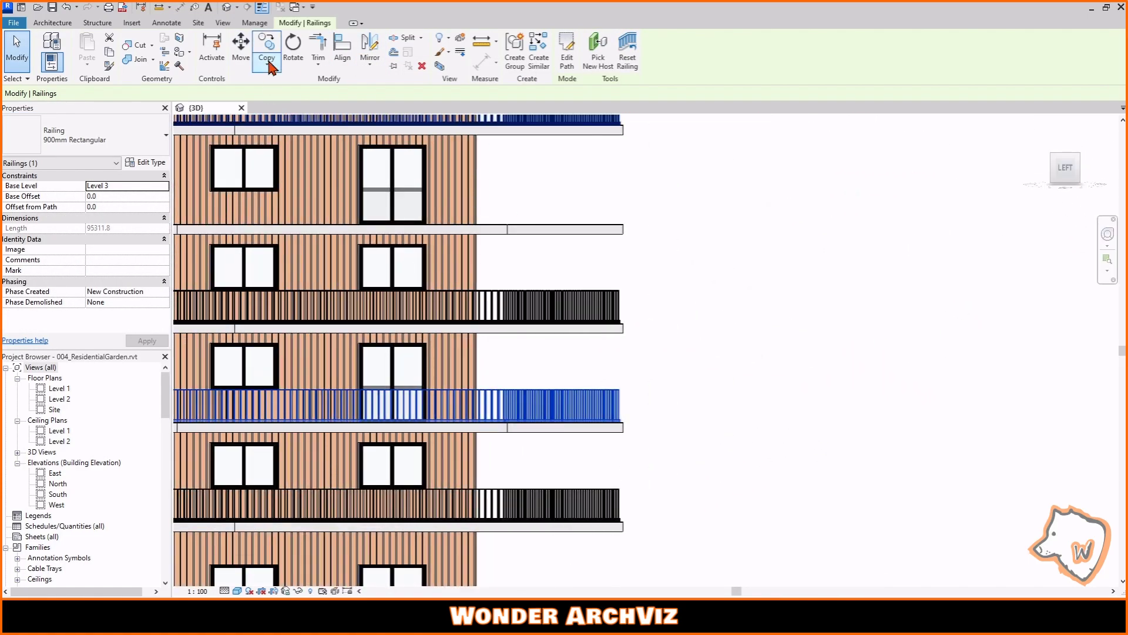
{"action": "left_click", "coordinate": [266, 47]}
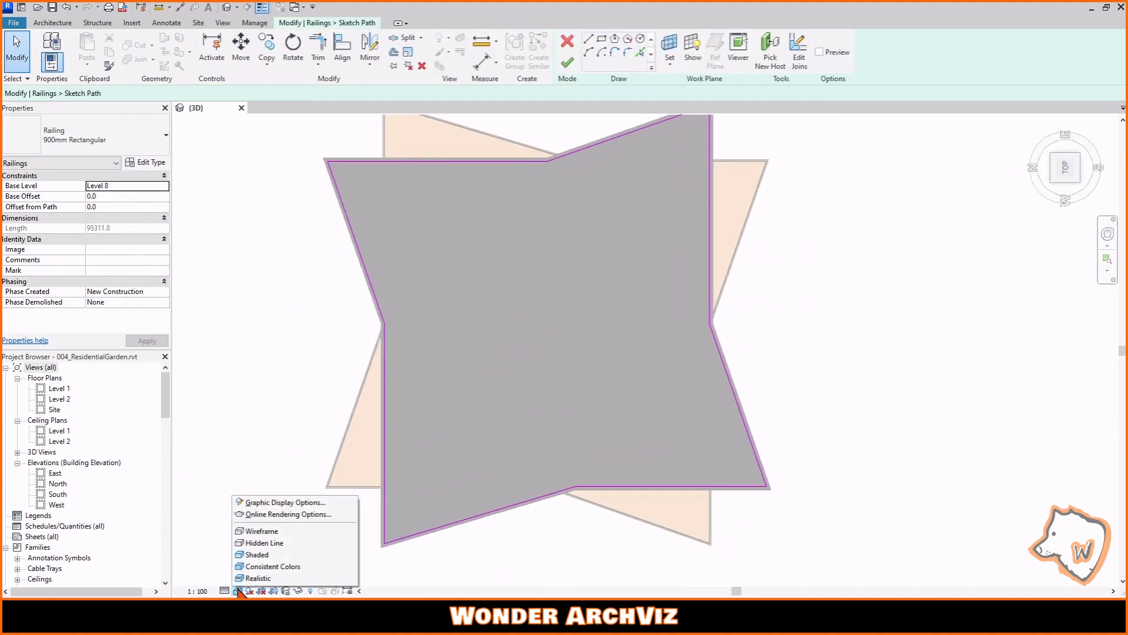
- Offset the Level 8 railing path 3000 inward, delete the outer path and finish the sketch
{"action": "left_click", "coordinate": [261, 531]}
{"action": "left_click", "coordinate": [640, 52]}
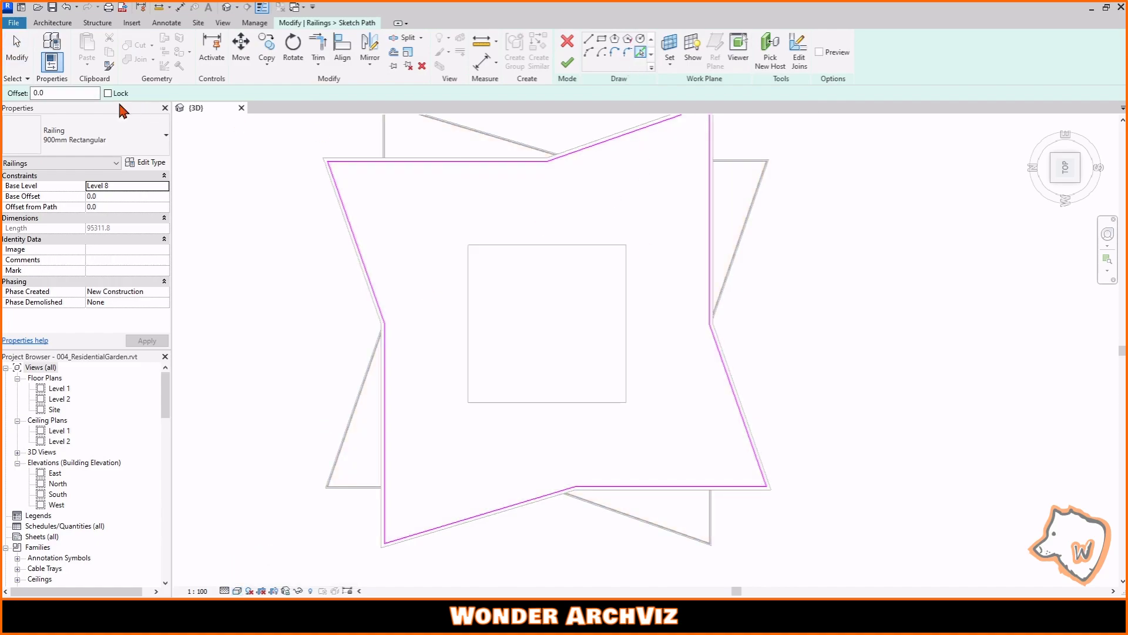
{"action": "left_click", "coordinate": [730, 382]}
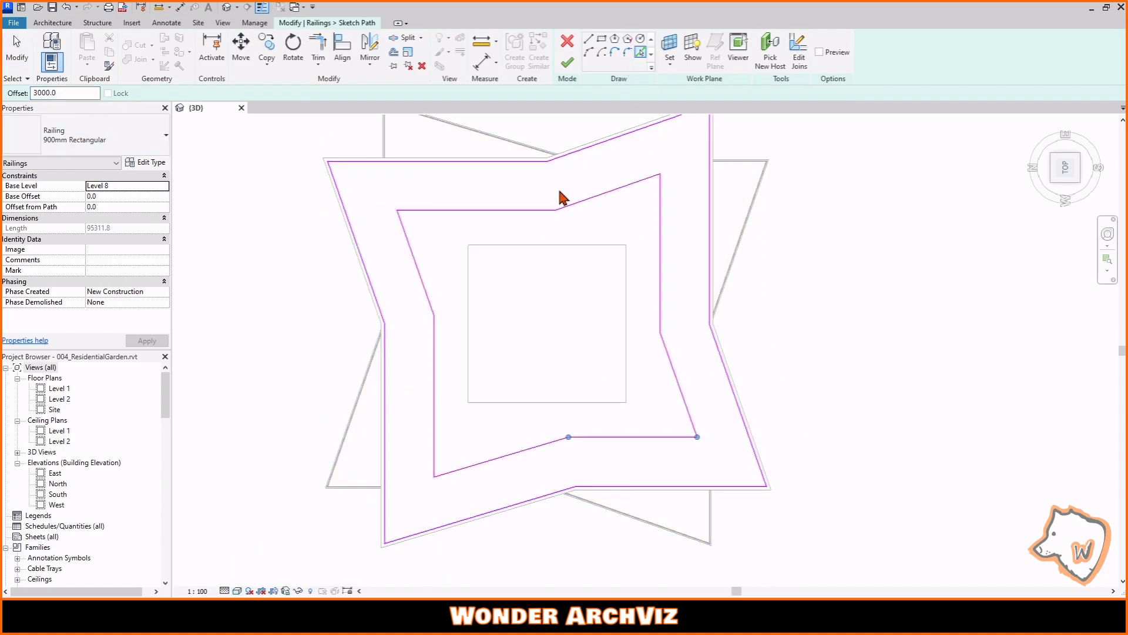
{"action": "key", "text": "Escape"}
{"action": "key", "text": "Tab"}
{"action": "left_click", "coordinate": [522, 162]}
{"action": "key", "text": "Delete"}
{"action": "left_click", "coordinate": [567, 63]}
- Add an inner star-shaped opening to the Roof - 100 floor's boundary by picking its edges with a 3000 offset, and finish the sketch
{"action": "scroll", "coordinate": [781, 326], "scroll_direction": "down", "scroll_amount": 3}
{"action": "middle_click_drag", "start_coordinate": [764, 329], "coordinate": [679, 202], "text": "shift"}
{"action": "scroll", "coordinate": [718, 418], "scroll_direction": "up", "scroll_amount": 5}
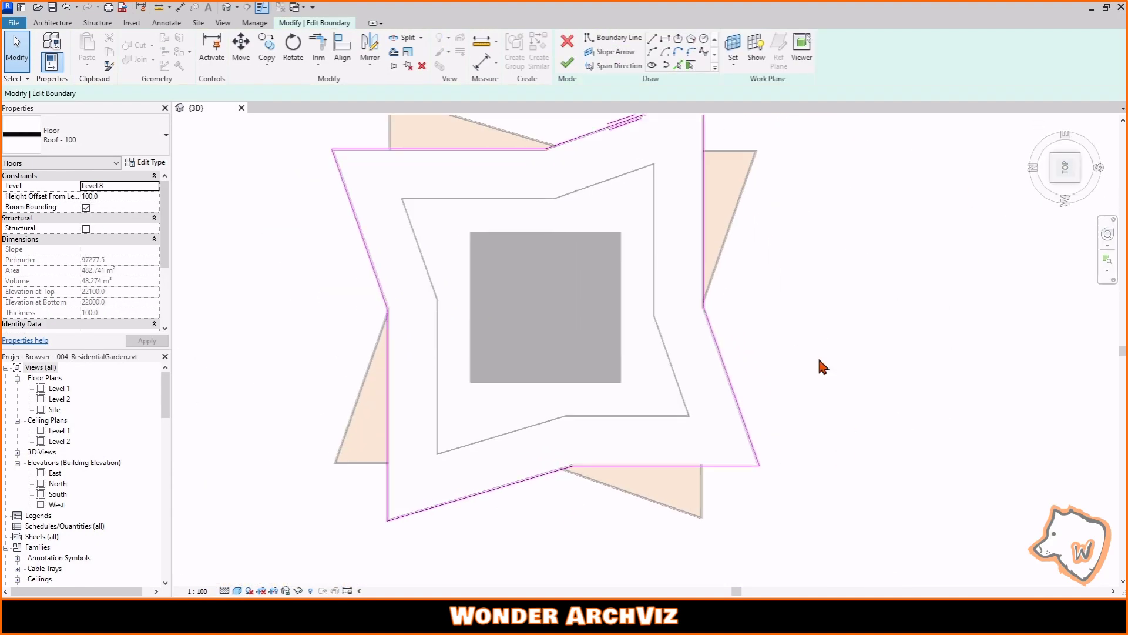
{"action": "left_click", "coordinate": [678, 65]}
{"action": "scroll", "coordinate": [864, 423], "scroll_direction": "up", "scroll_amount": 3}
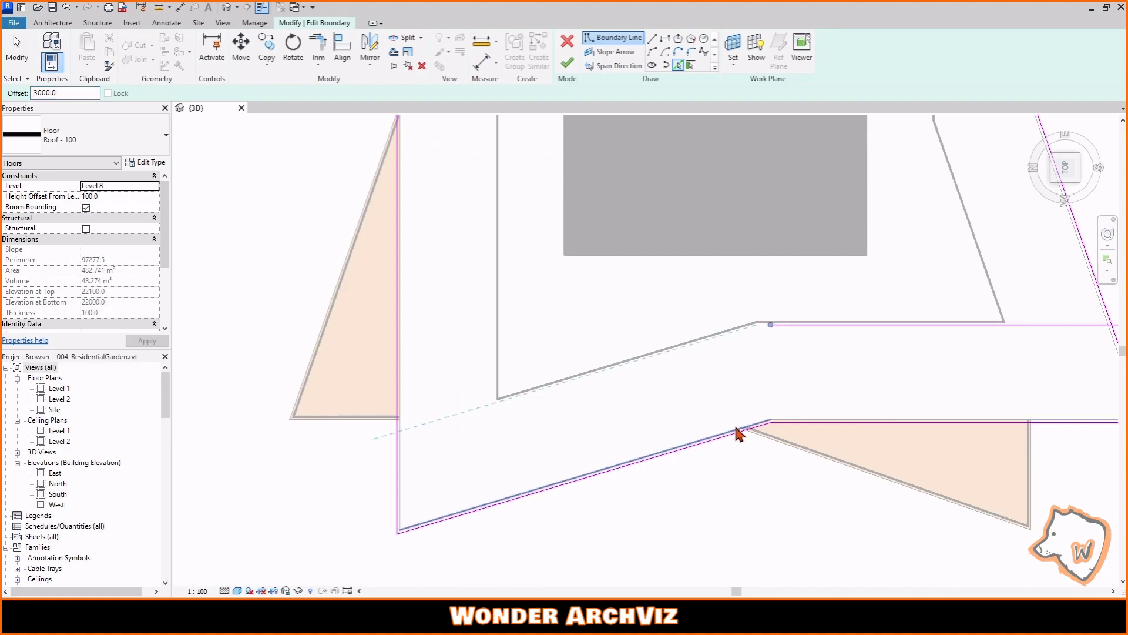
{"action": "left_click", "coordinate": [403, 460]}
{"action": "middle_click_drag", "start_coordinate": [411, 194], "coordinate": [438, 480]}
{"action": "left_click", "coordinate": [404, 304]}
{"action": "middle_click_drag", "start_coordinate": [518, 205], "coordinate": [432, 308]}
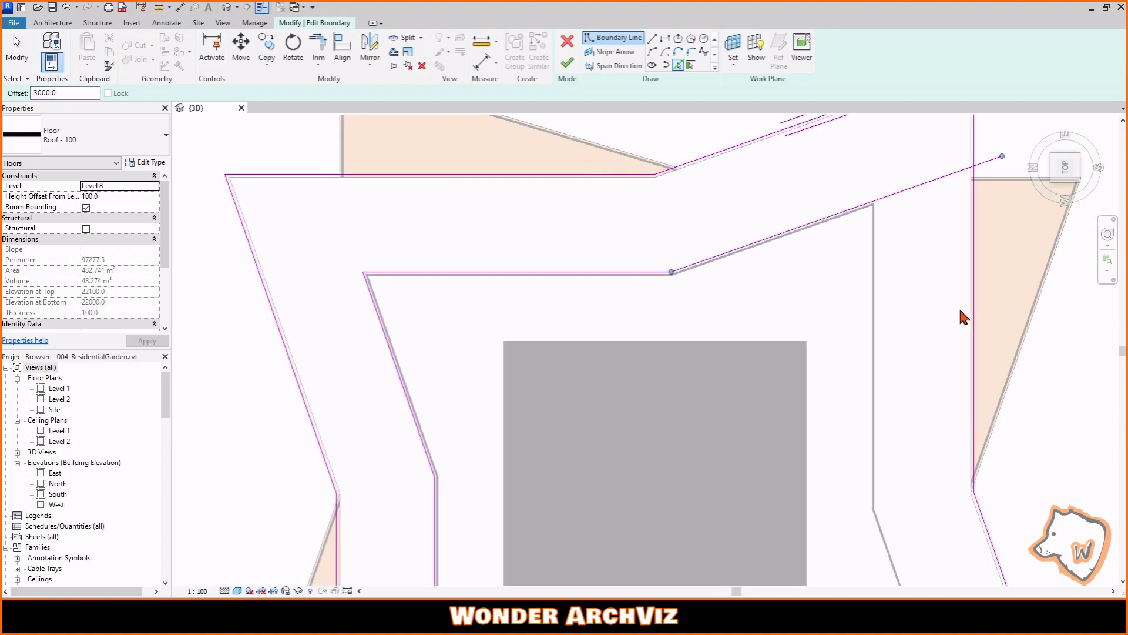
{"action": "scroll", "coordinate": [881, 382], "scroll_direction": "down", "scroll_amount": 3}
{"action": "scroll", "coordinate": [743, 551], "scroll_direction": "down", "scroll_amount": 3}
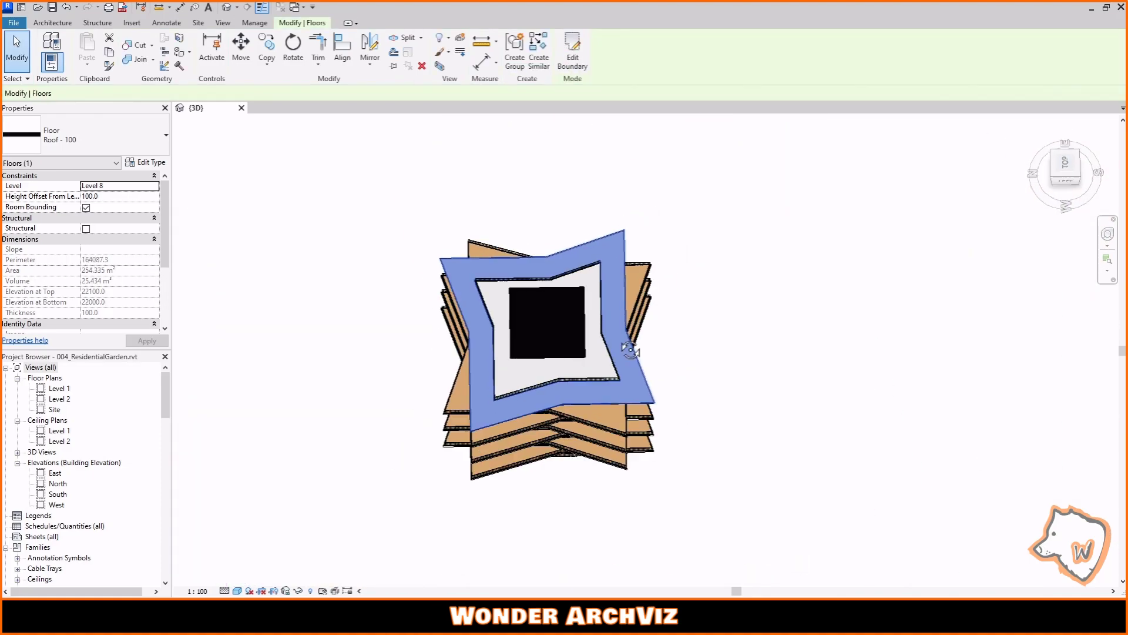
{"action": "key", "text": "Escape"}
- Place a 2000 wide, 2400 high curtain wall on Level 8 in the rooftop room's wall and switch it to the door type
{"action": "scroll", "coordinate": [596, 417], "scroll_direction": "up", "scroll_amount": 8}
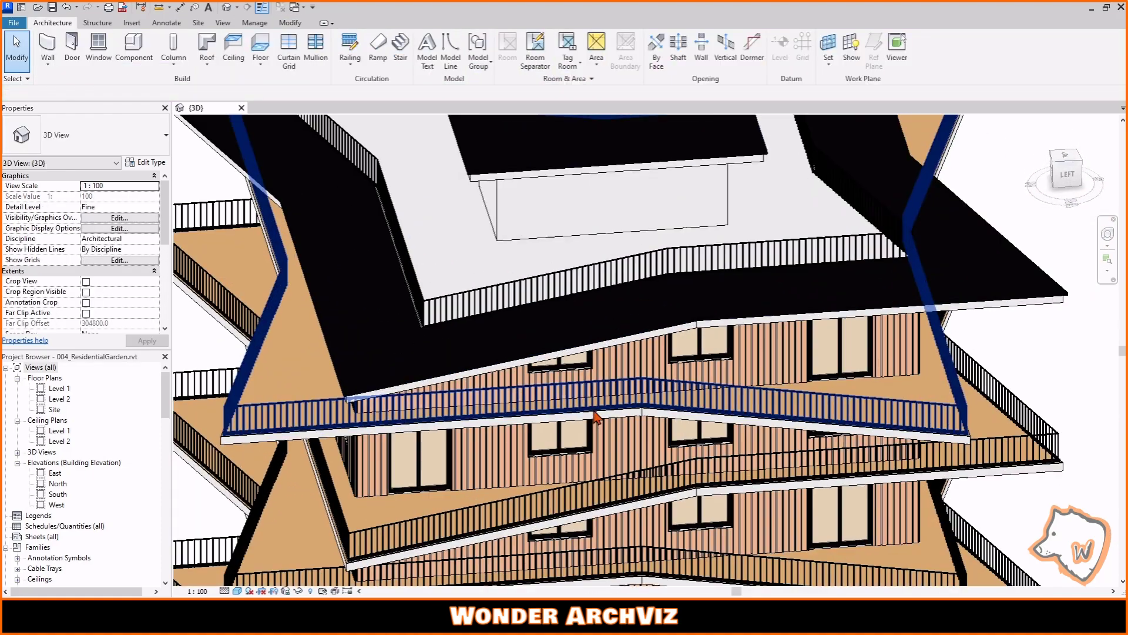
{"action": "middle_click_drag", "start_coordinate": [595, 348], "coordinate": [823, 323], "text": "shift"}
{"action": "scroll", "coordinate": [609, 306], "scroll_direction": "up", "scroll_amount": 4}
{"action": "left_click", "coordinate": [607, 322]}
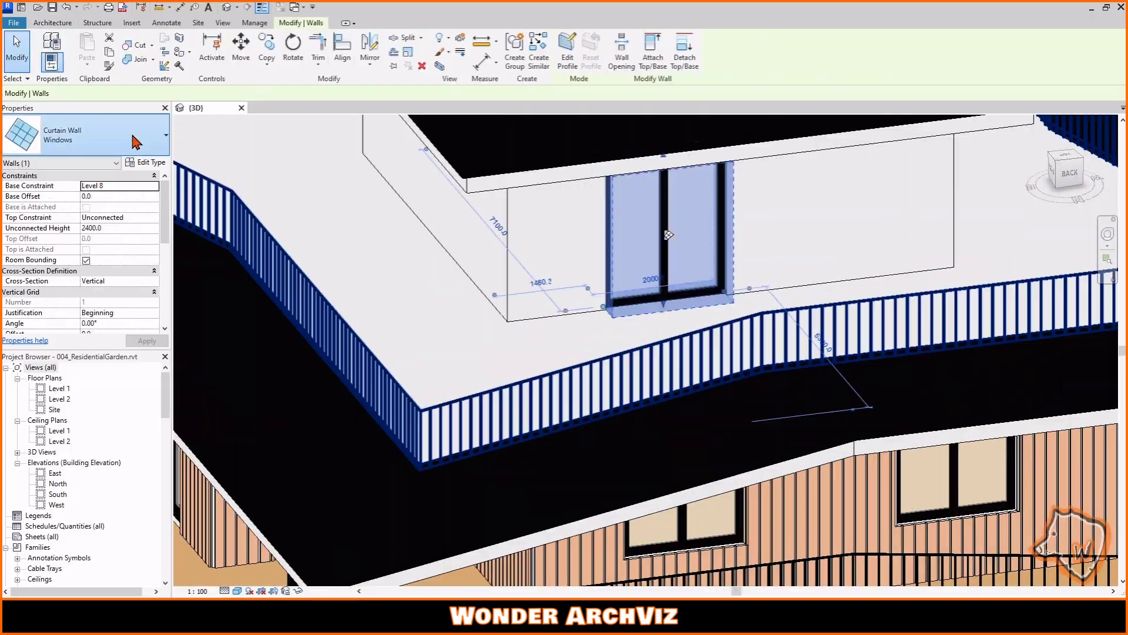
{"action": "left_click", "coordinate": [134, 138]}
{"action": "left_click", "coordinate": [73, 329]}
{"action": "scroll", "coordinate": [599, 305], "scroll_direction": "down", "scroll_amount": 5}
{"action": "middle_click_drag", "start_coordinate": [600, 305], "coordinate": [690, 546], "text": "shift"}
{"action": "key", "text": "Escape"}
- Copy the lowest star-shaped Floor - 20 and its Ceiling 280 slab down to the base of the ground-floor walls
{"action": "scroll", "coordinate": [602, 267], "scroll_direction": "down", "scroll_amount": 3}
{"action": "scroll", "coordinate": [690, 546], "scroll_direction": "up", "scroll_amount": 3}
{"action": "left_click", "coordinate": [852, 392]}
{"action": "scroll", "coordinate": [1002, 276], "scroll_direction": "down", "scroll_amount": 4}
{"action": "middle_click_drag", "start_coordinate": [1003, 276], "coordinate": [783, 432], "text": "shift"}
{"action": "key", "text": "Escape"}
{"action": "scroll", "coordinate": [832, 360], "scroll_direction": "up", "scroll_amount": 8}
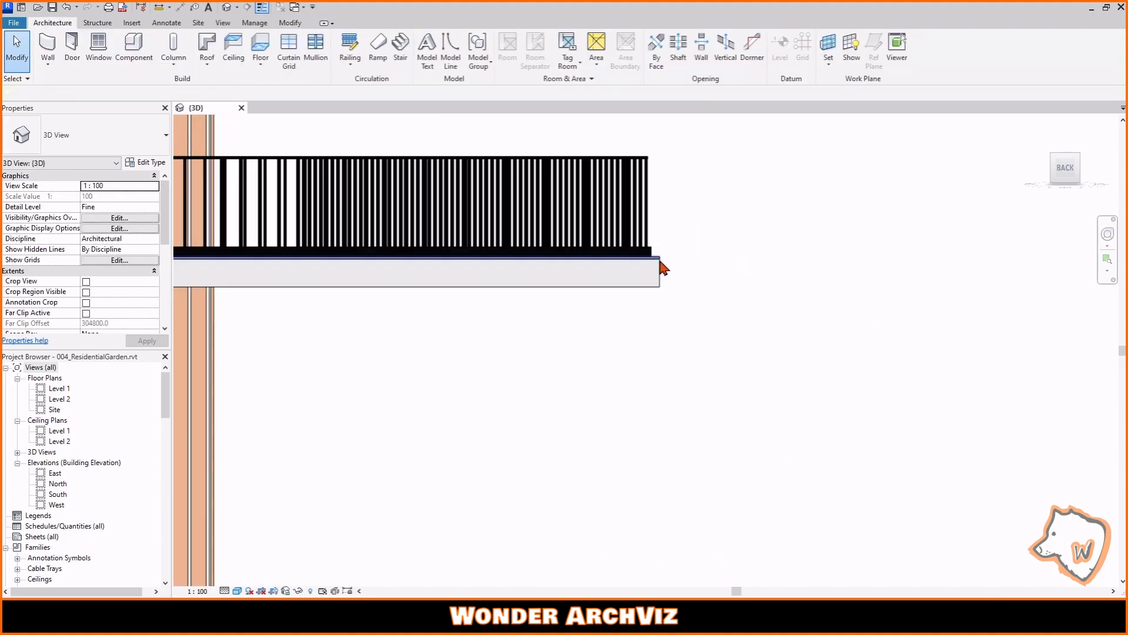
{"action": "left_click", "coordinate": [664, 269]}
{"action": "scroll", "coordinate": [811, 299], "scroll_direction": "down", "scroll_amount": 4}
{"action": "left_click", "coordinate": [800, 182], "text": "ctrl"}
{"action": "scroll", "coordinate": [744, 288], "scroll_direction": "up", "scroll_amount": 4}
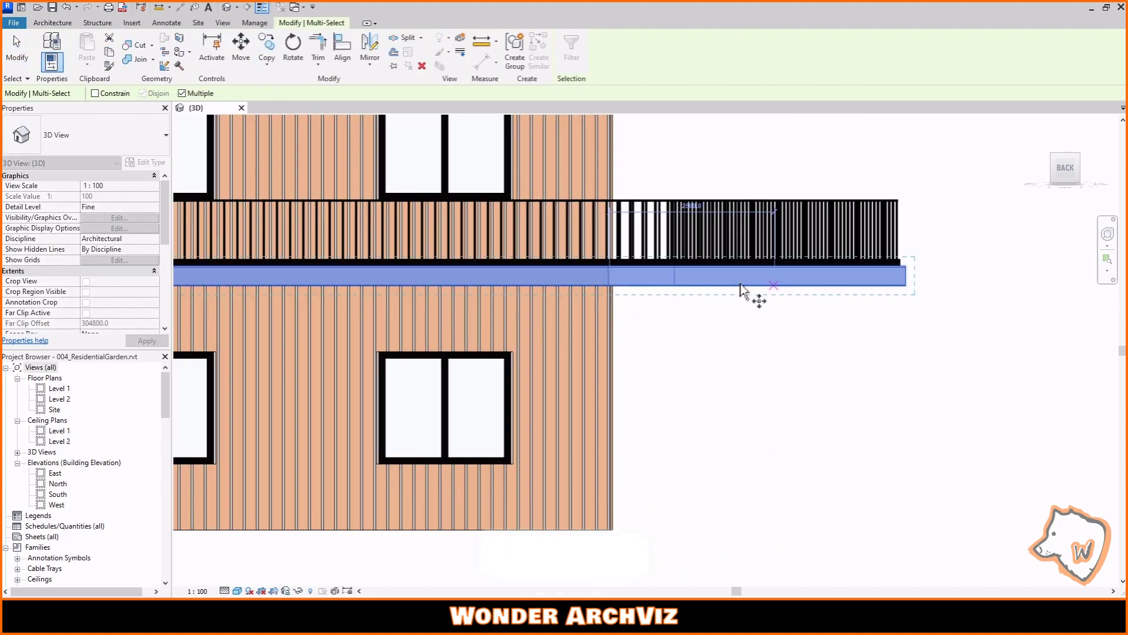
{"action": "scroll", "coordinate": [617, 270], "scroll_direction": "up", "scroll_amount": 7}
{"action": "left_click", "coordinate": [491, 243]}
{"action": "scroll", "coordinate": [487, 242], "scroll_direction": "down", "scroll_amount": 6}
{"action": "scroll", "coordinate": [471, 465], "scroll_direction": "down", "scroll_amount": 1}
{"action": "middle_click_drag", "start_coordinate": [472, 464], "coordinate": [477, 308]}
{"action": "scroll", "coordinate": [485, 449], "scroll_direction": "up", "scroll_amount": 3}
{"action": "left_click", "coordinate": [499, 418]}
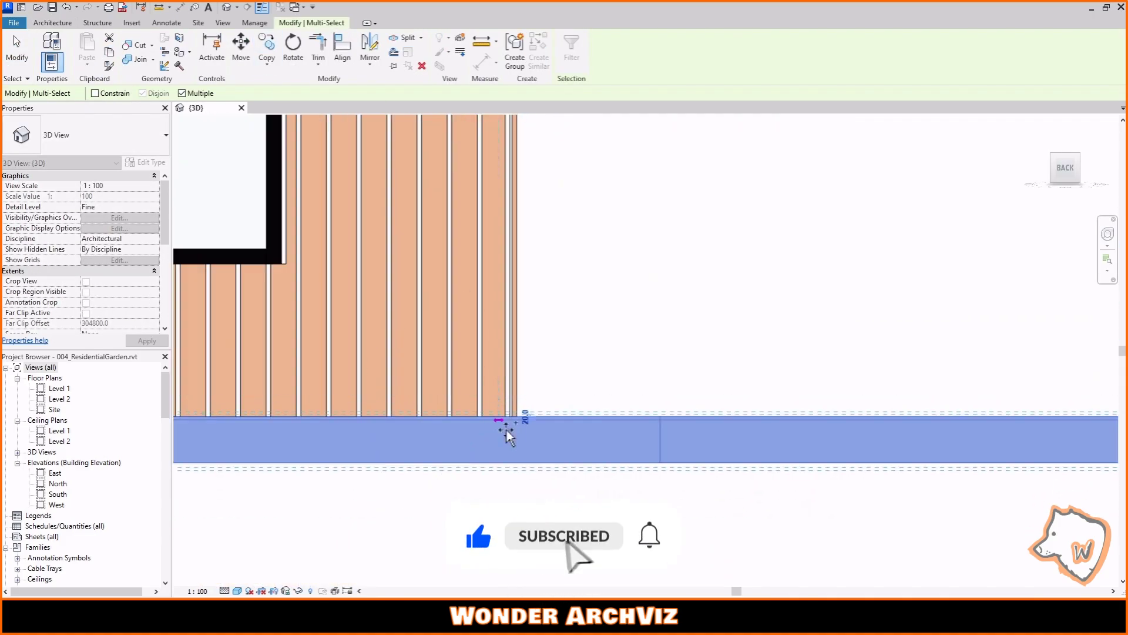
{"action": "scroll", "coordinate": [509, 436], "scroll_direction": "down", "scroll_amount": 10}
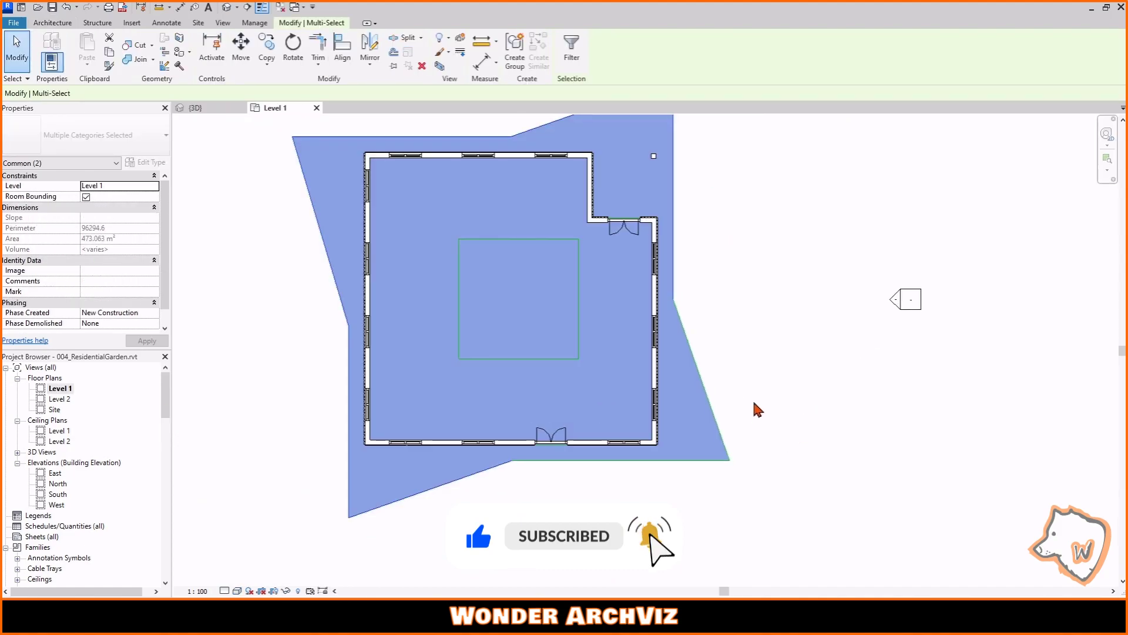
- Open the Level 1 Floor - 20 boundary for editing and delete its star-shaped outline
{"action": "double_click", "coordinate": [720, 441]}
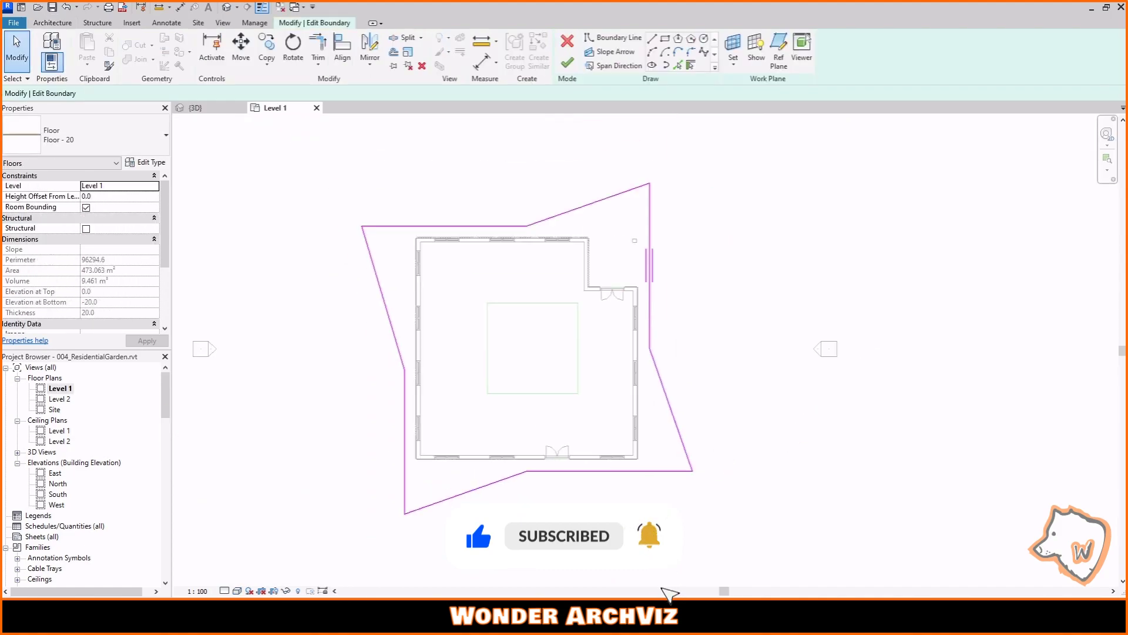
{"action": "left_click_drag", "start_coordinate": [319, 533], "coordinate": [784, 150]}
{"action": "key", "text": "Delete"}
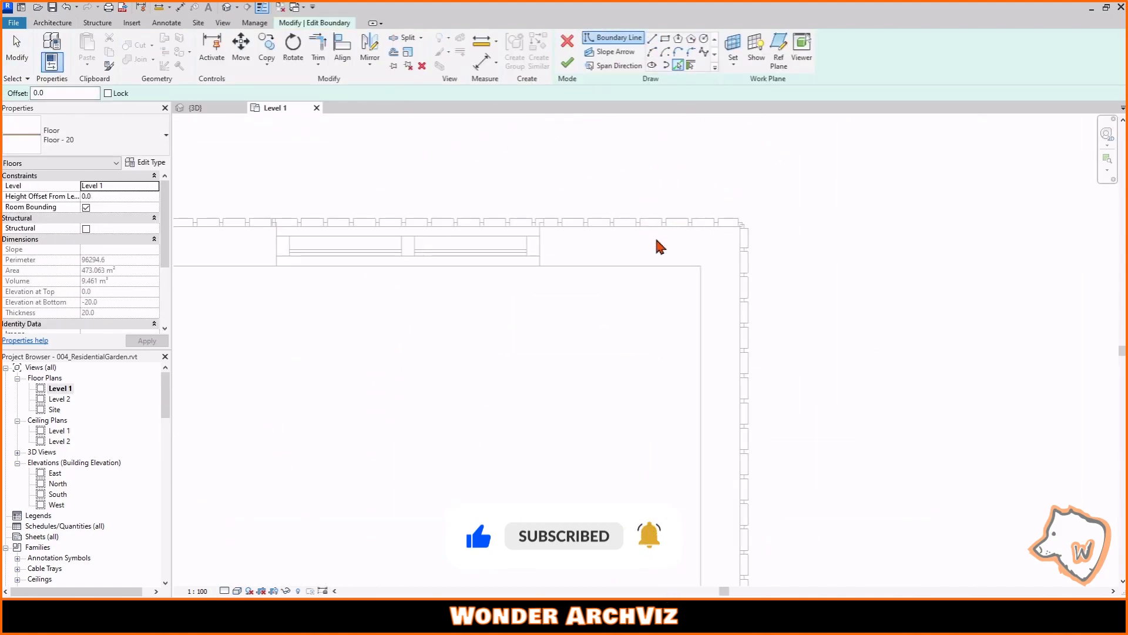
- Redraw the Level 1 floor boundary as a square along the outer wall faces, trim its corners and finish the sketch
{"action": "scroll", "coordinate": [685, 231], "scroll_direction": "down", "scroll_amount": 4}
{"action": "scroll", "coordinate": [438, 170], "scroll_direction": "down", "scroll_amount": 5}
{"action": "scroll", "coordinate": [411, 453], "scroll_direction": "up", "scroll_amount": 7}
{"action": "left_click", "coordinate": [411, 436]}
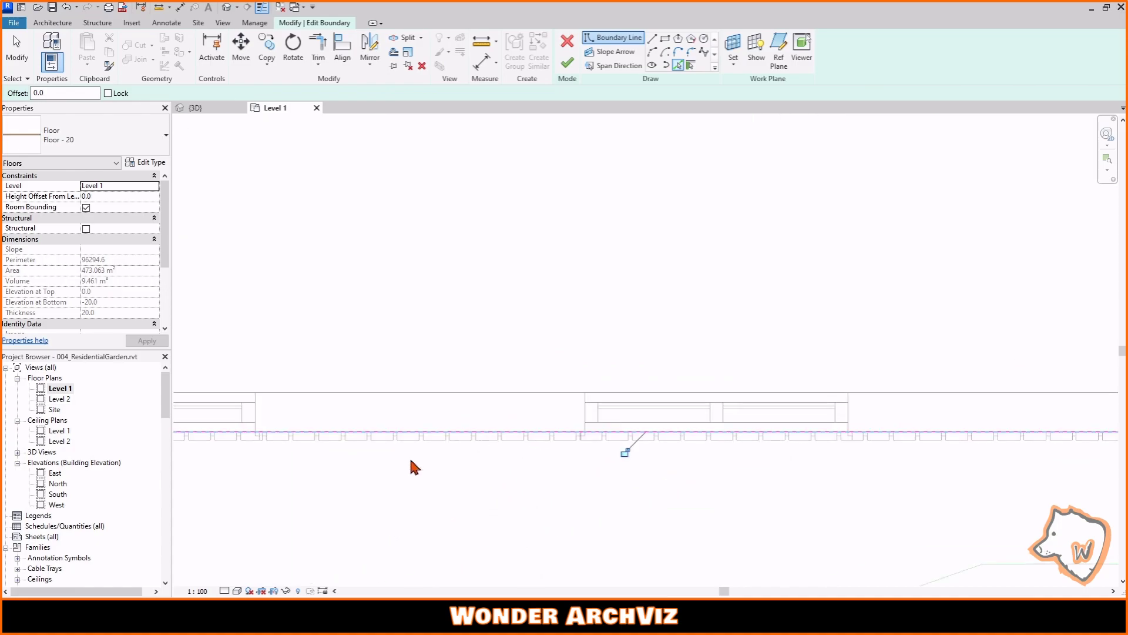
{"action": "scroll", "coordinate": [411, 464], "scroll_direction": "down", "scroll_amount": 6}
{"action": "left_click", "coordinate": [786, 462]}
{"action": "scroll", "coordinate": [777, 538], "scroll_direction": "down", "scroll_amount": 7}
{"action": "scroll", "coordinate": [780, 347], "scroll_direction": "up", "scroll_amount": 4}
{"action": "left_click", "coordinate": [343, 50]}
{"action": "left_click", "coordinate": [318, 47]}
{"action": "left_click", "coordinate": [582, 281]}
{"action": "left_click", "coordinate": [758, 465]}
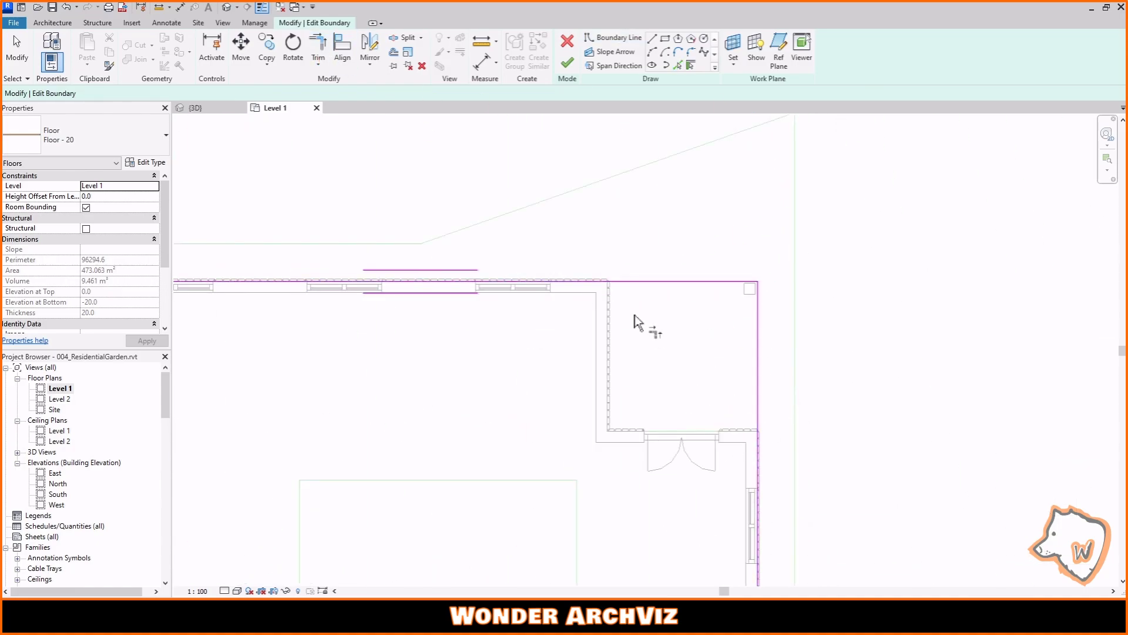
{"action": "left_click", "coordinate": [567, 63]}
- Open the boundary of the Ceiling 280 slab at the building's base for editing and show it in the Level 1 plan
{"action": "scroll", "coordinate": [733, 224], "scroll_direction": "down", "scroll_amount": 5}
{"action": "mouse_move", "coordinate": [661, 466]}
{"action": "middle_mouse_down"}
{"action": "mouse_move", "coordinate": [630, 456]}
{"action": "mouse_move", "coordinate": [601, 489]}
{"action": "middle_mouse_up"}
{"action": "left_click", "coordinate": [202, 108]}
{"action": "middle_click_drag", "start_coordinate": [742, 383], "coordinate": [353, 504], "text": "shift"}
{"action": "double_click", "coordinate": [602, 504]}
{"action": "left_click", "coordinate": [1064, 160]}
{"action": "key", "text": "ctrl+Tab"}
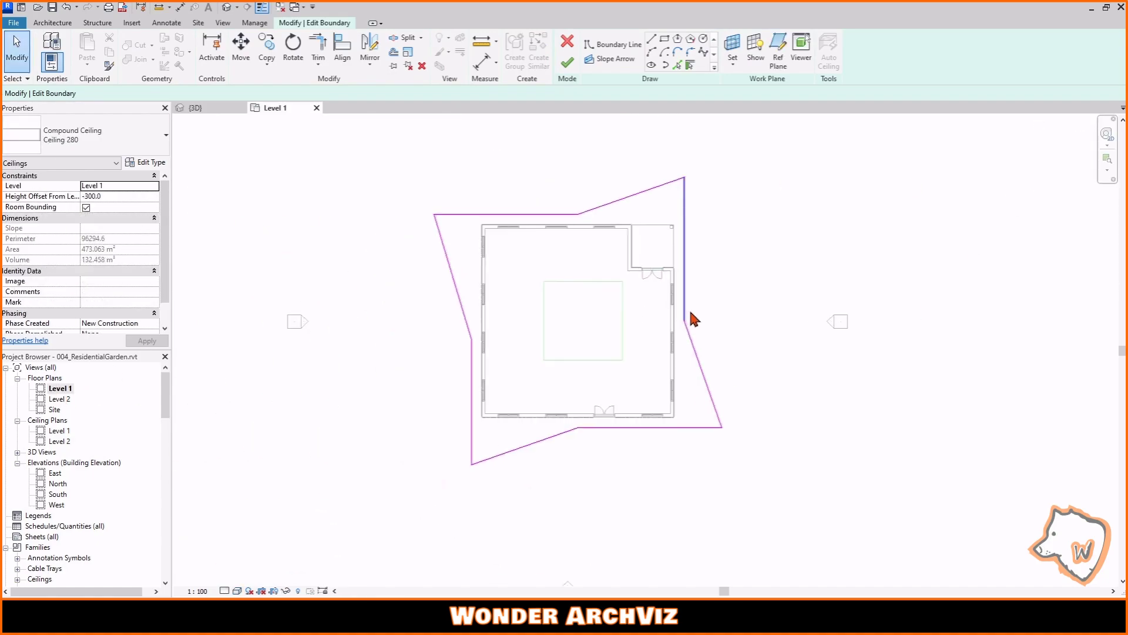
- Replace the Ceiling 280 star outline with a square along the outer wall faces, trim its corners and finish the sketch
{"action": "left_click", "coordinate": [678, 64]}
{"action": "scroll", "coordinate": [327, 473], "scroll_direction": "up", "scroll_amount": 6}
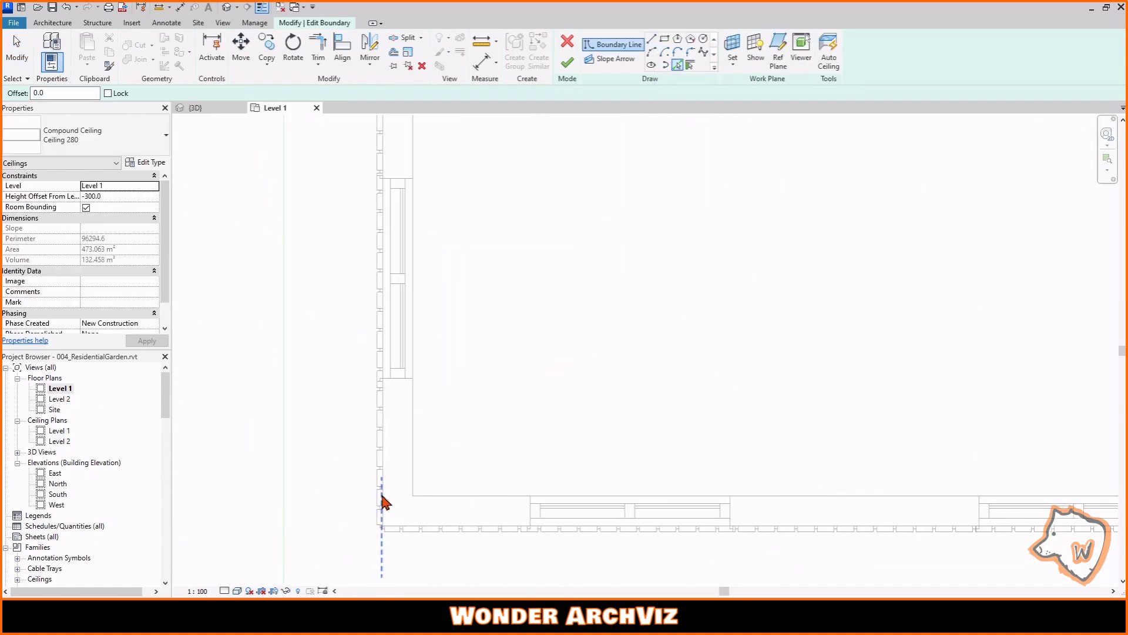
{"action": "left_click", "coordinate": [413, 525]}
{"action": "scroll", "coordinate": [413, 525], "scroll_direction": "down", "scroll_amount": 6}
{"action": "scroll", "coordinate": [705, 221], "scroll_direction": "up", "scroll_amount": 3}
{"action": "left_click", "coordinate": [545, 195]}
{"action": "scroll", "coordinate": [629, 201], "scroll_direction": "down", "scroll_amount": 3}
{"action": "scroll", "coordinate": [667, 453], "scroll_direction": "up", "scroll_amount": 5}
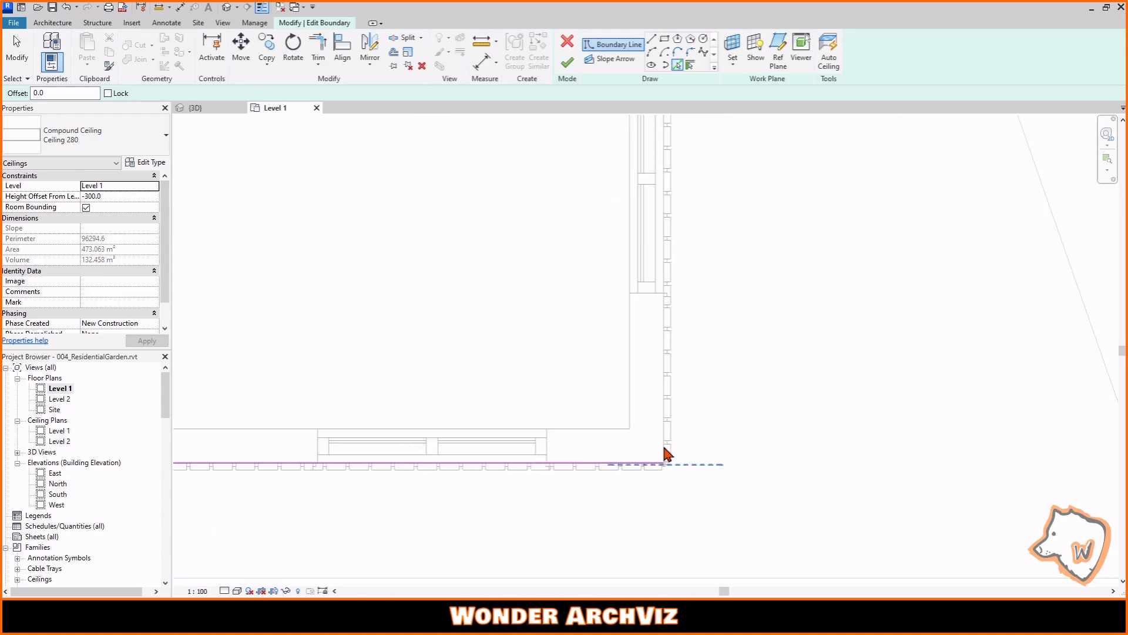
{"action": "left_click", "coordinate": [667, 428]}
{"action": "scroll", "coordinate": [661, 508], "scroll_direction": "down", "scroll_amount": 3}
{"action": "scroll", "coordinate": [661, 508], "scroll_direction": "down", "scroll_amount": 3}
{"action": "key", "text": "t"}
{"action": "key", "text": "r"}
{"action": "left_click", "coordinate": [595, 163]}
{"action": "left_click", "coordinate": [666, 352]}
{"action": "left_click", "coordinate": [566, 64]}
- Export the 3D view to the FBX folder as R004_Project in the FBX 2015 and Previous format
{"action": "key", "text": "ctrl+Tab"}
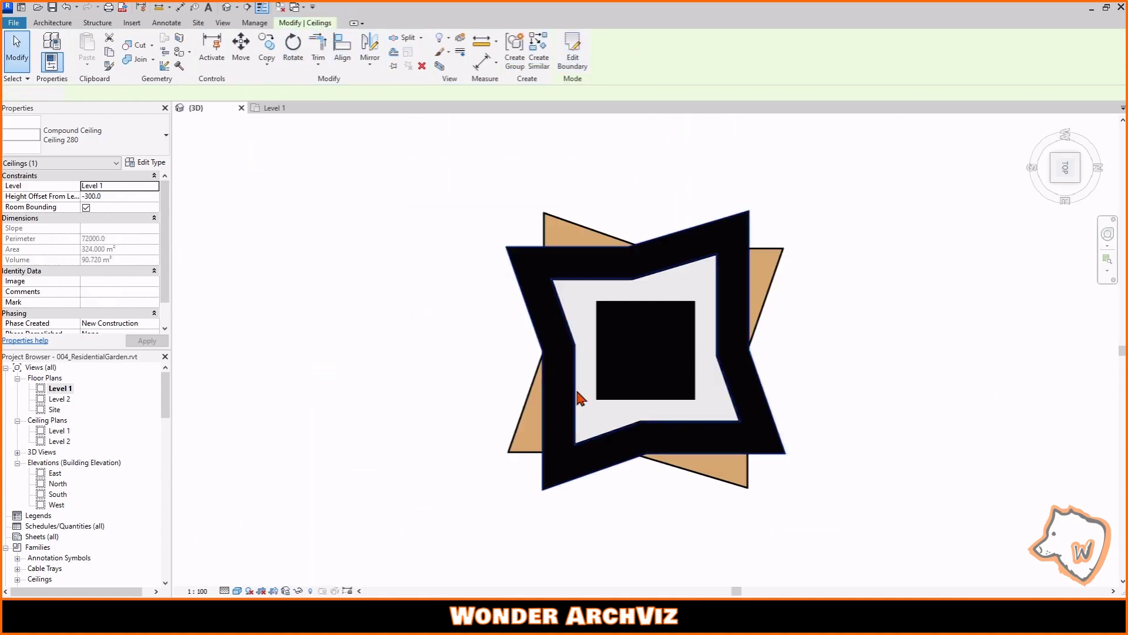
{"action": "middle_click_drag", "start_coordinate": [578, 390], "coordinate": [725, 431], "text": "shift"}
{"action": "scroll", "coordinate": [726, 431], "scroll_direction": "up", "scroll_amount": 3}
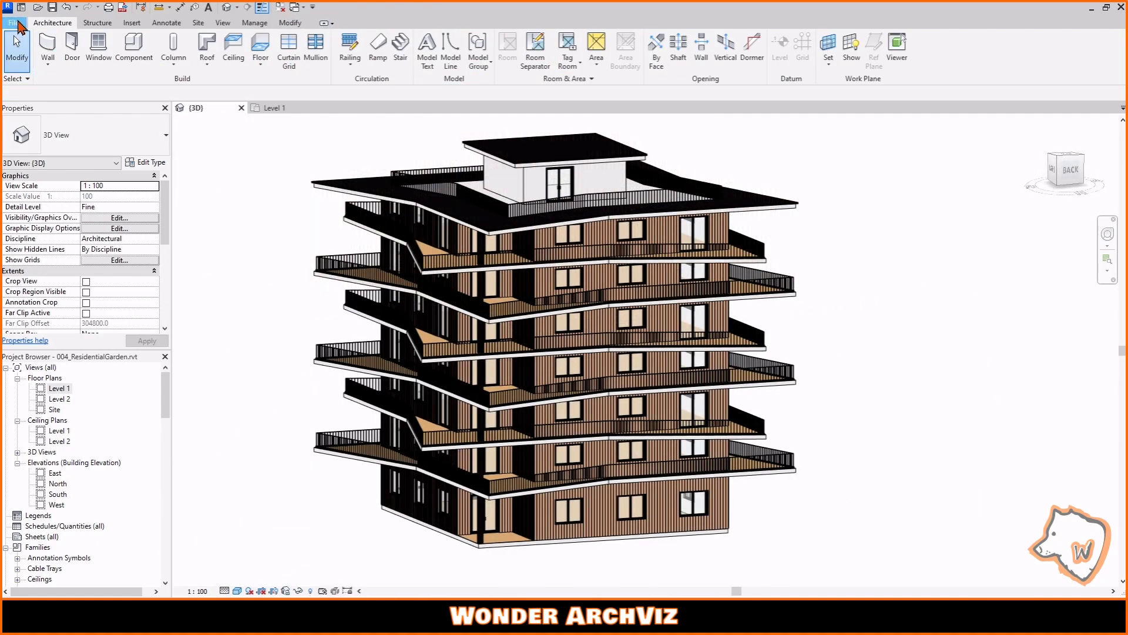
{"action": "left_click", "coordinate": [17, 26]}
{"action": "mouse_move", "coordinate": [41, 189]}
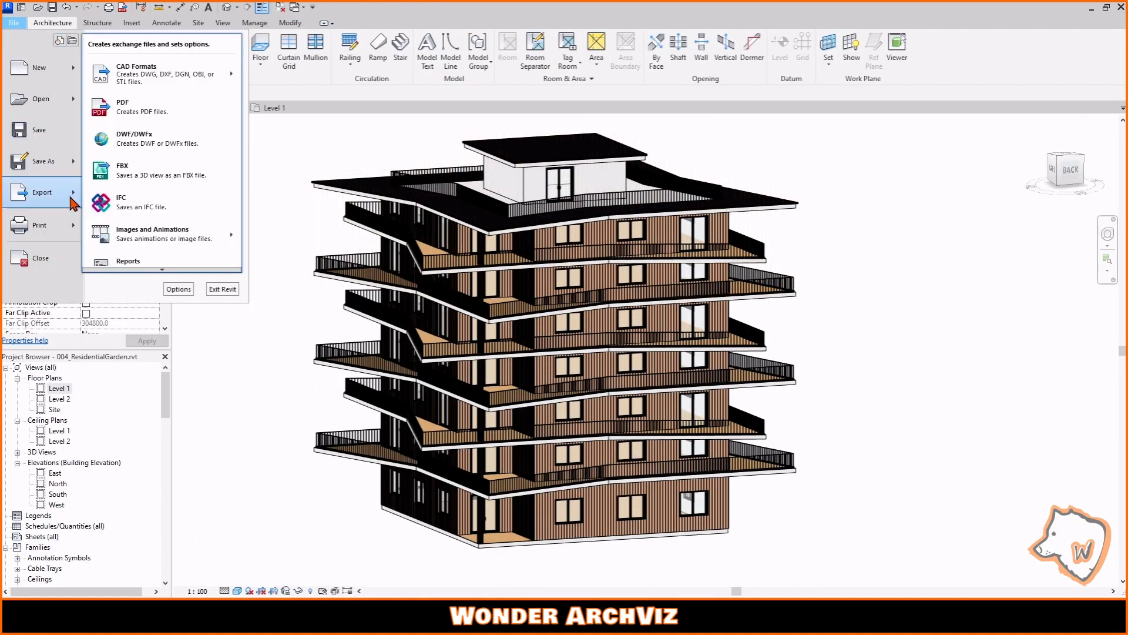
{"action": "left_click", "coordinate": [276, 130]}
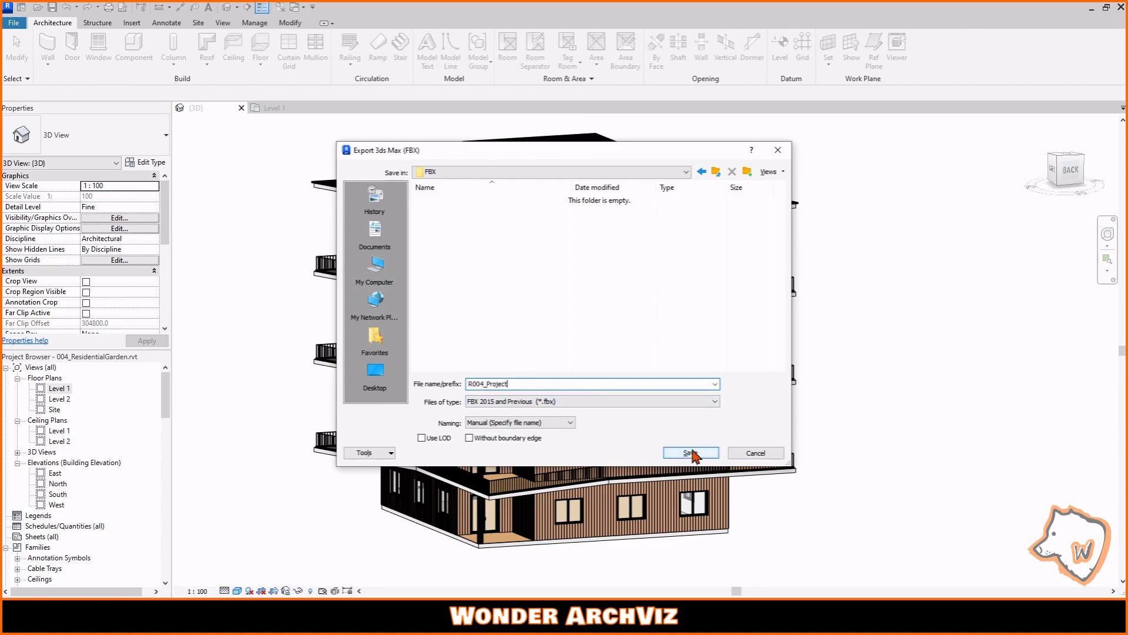